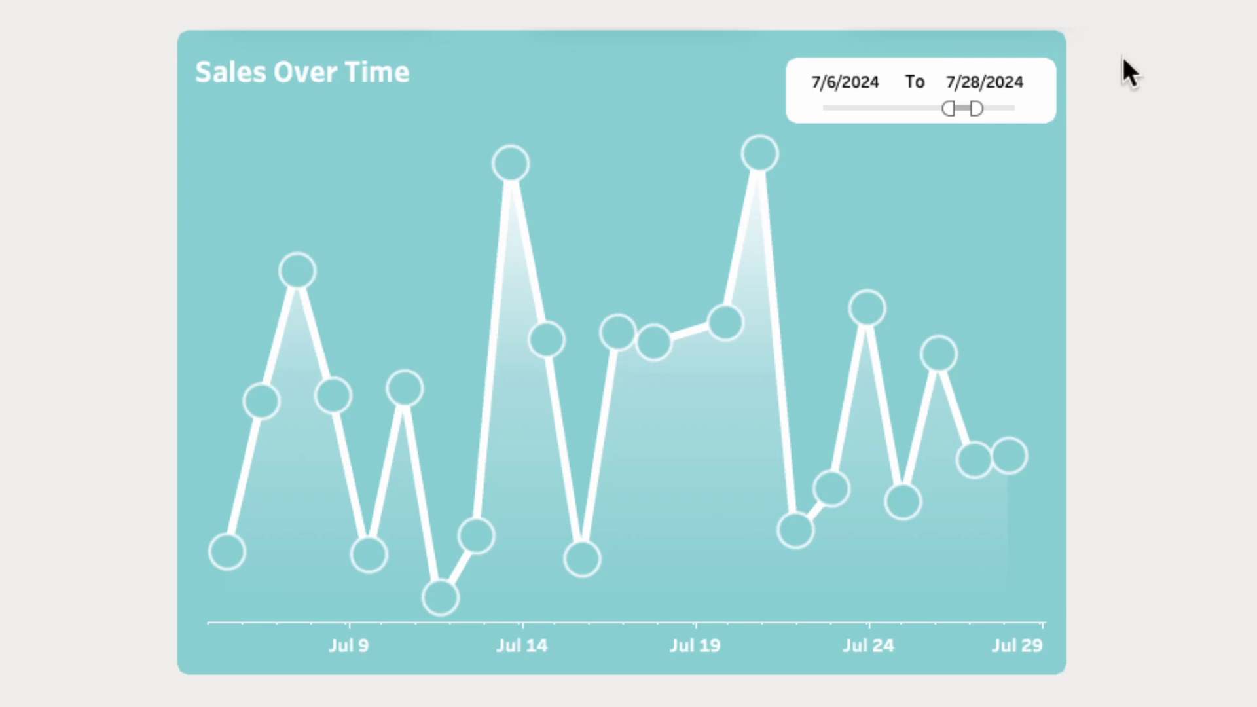
- Set the Sales Over Time date range to start on 6/26/2024 and end on 7/17/2024
drag(950, 108, 941, 108)
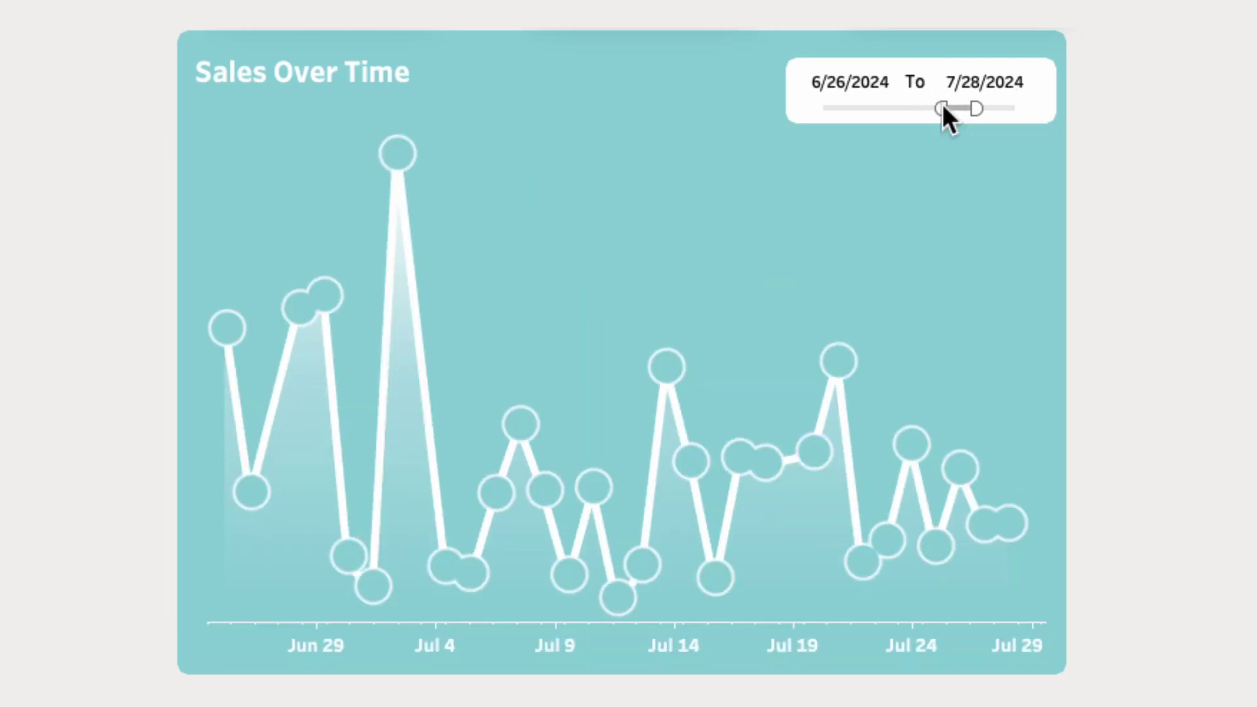
click(971, 79)
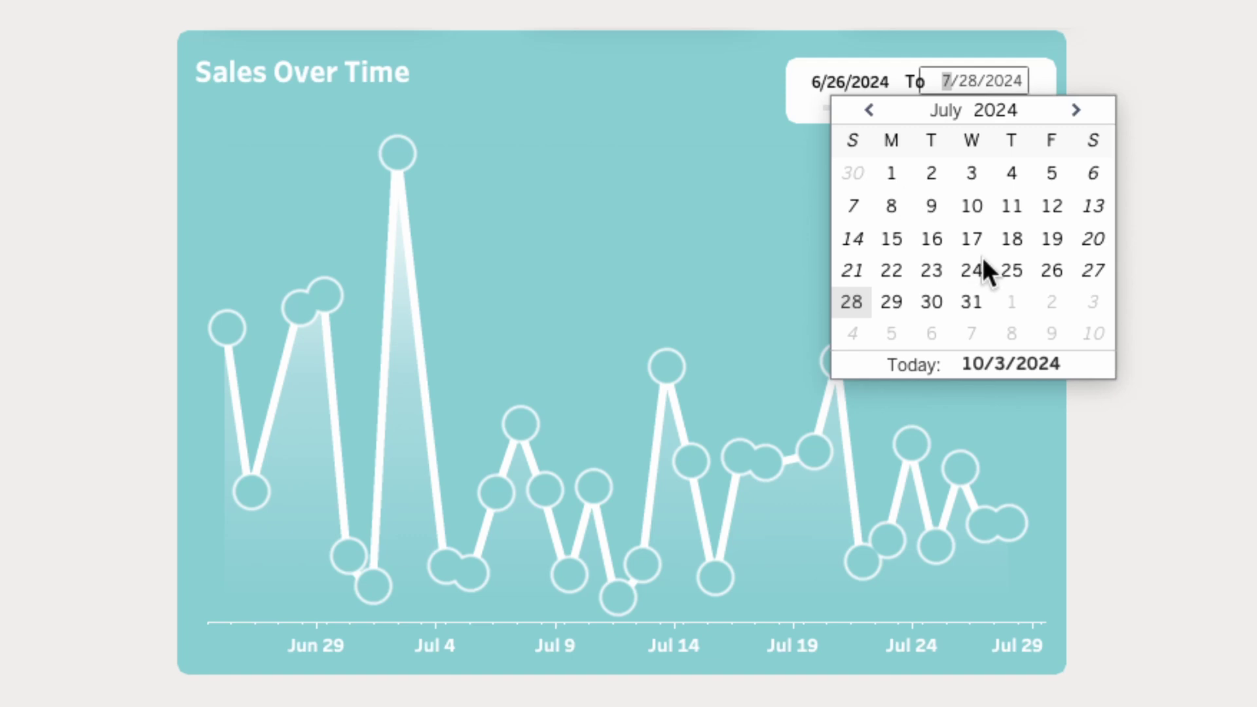
click(972, 241)
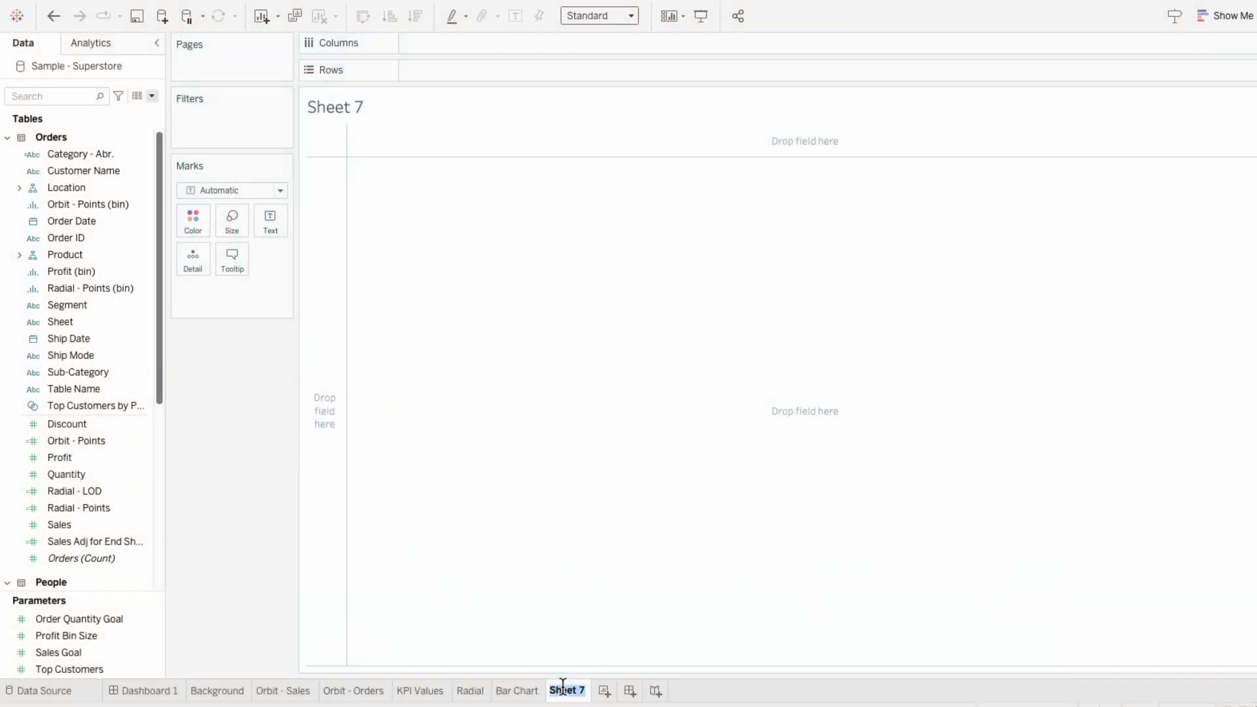
- Rename the blank worksheet Sheet 7 as Area Chart
text(Area Chart)
key(Return)
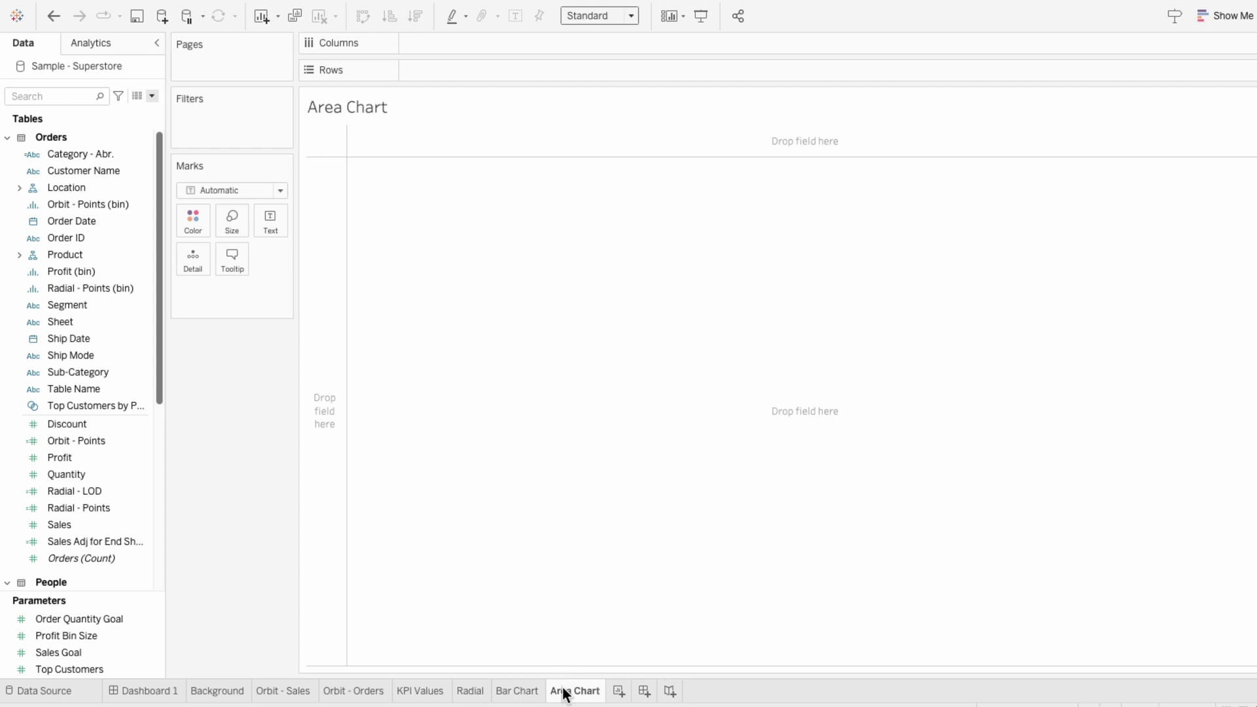
- Start a calculated field named Norm Metric with the numerator (SUM([Sales]) - WINDOW_MIN(SUM([Sales])))
click(152, 95)
click(154, 110)
text(Norm Metric)
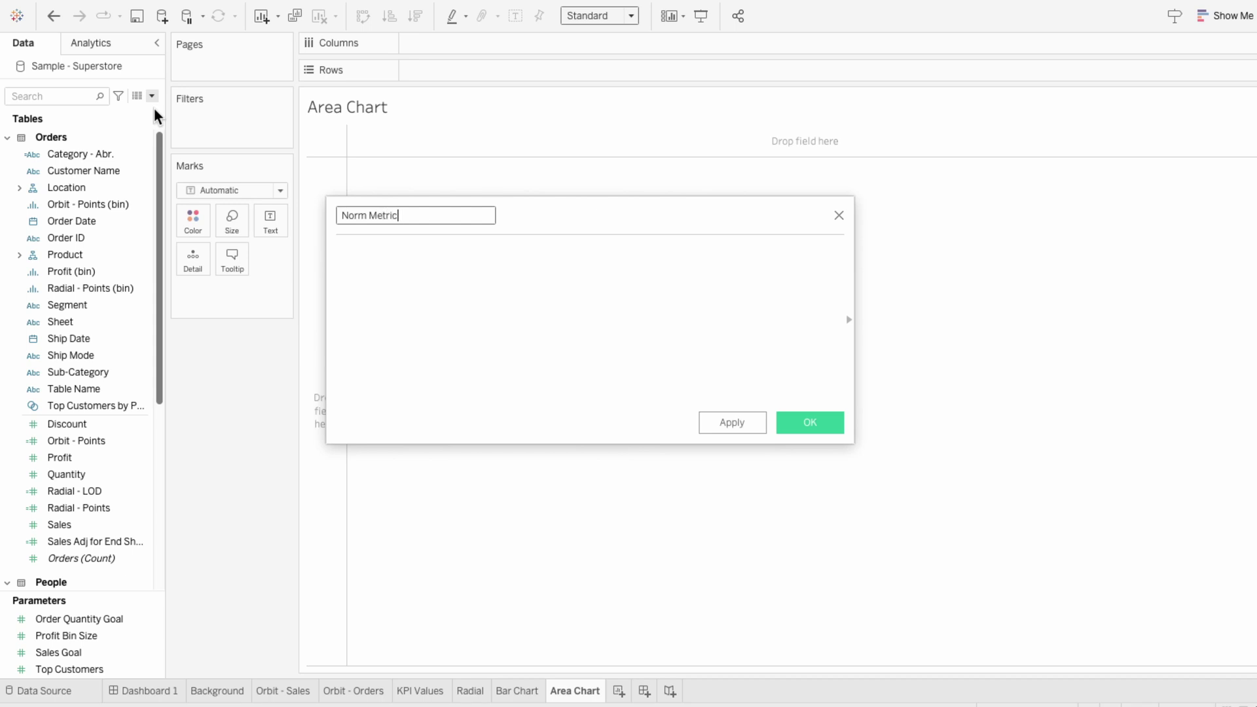
key(Tab)
text(()
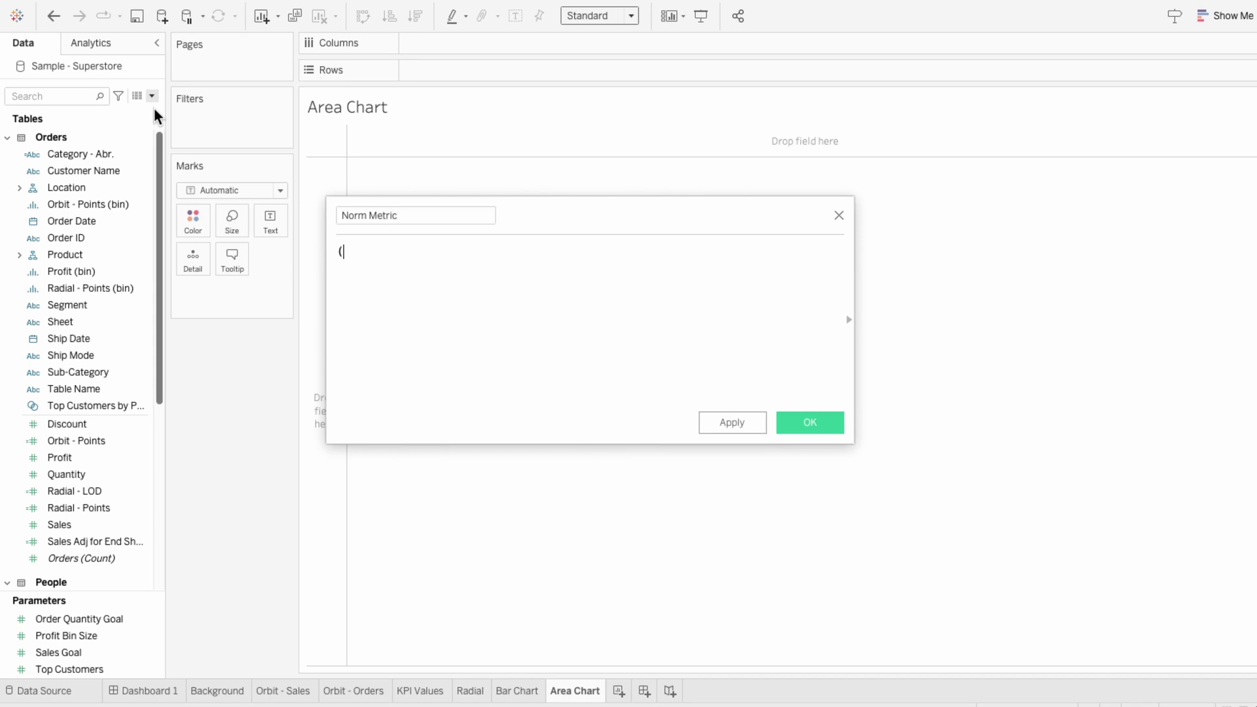
text(SUM([Sales]) - WINDOW_MIN()
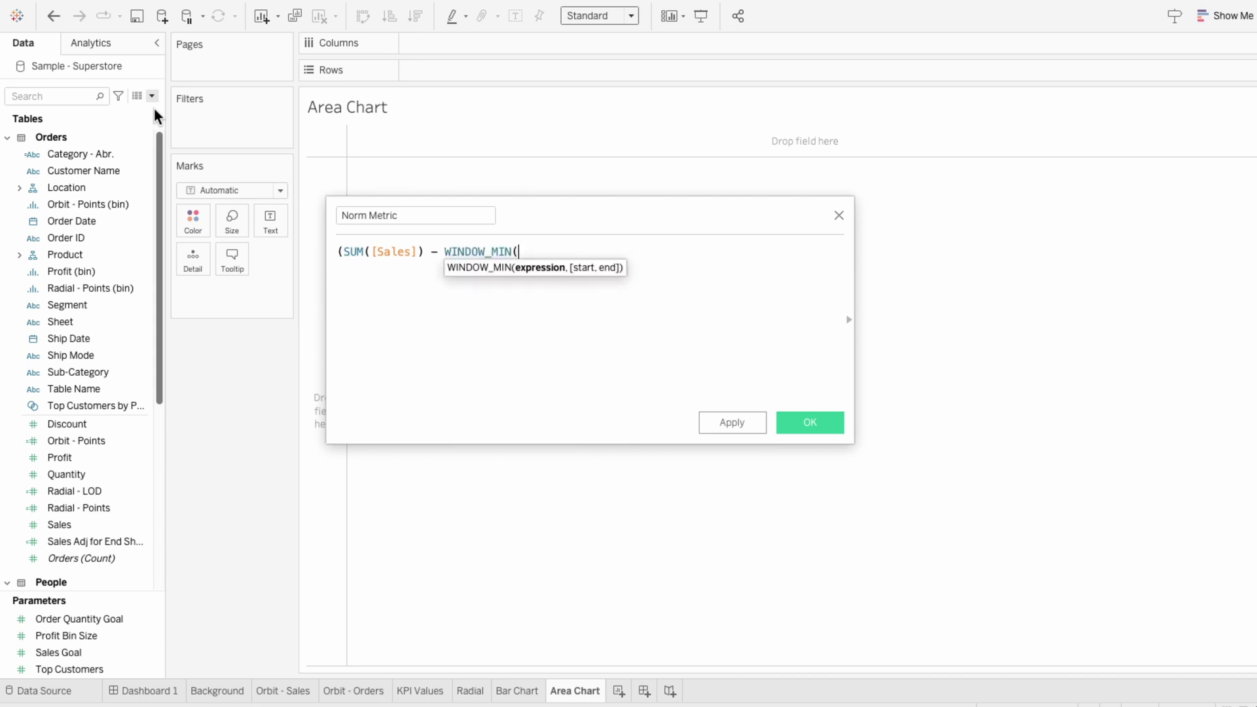
text(SUM(sal)
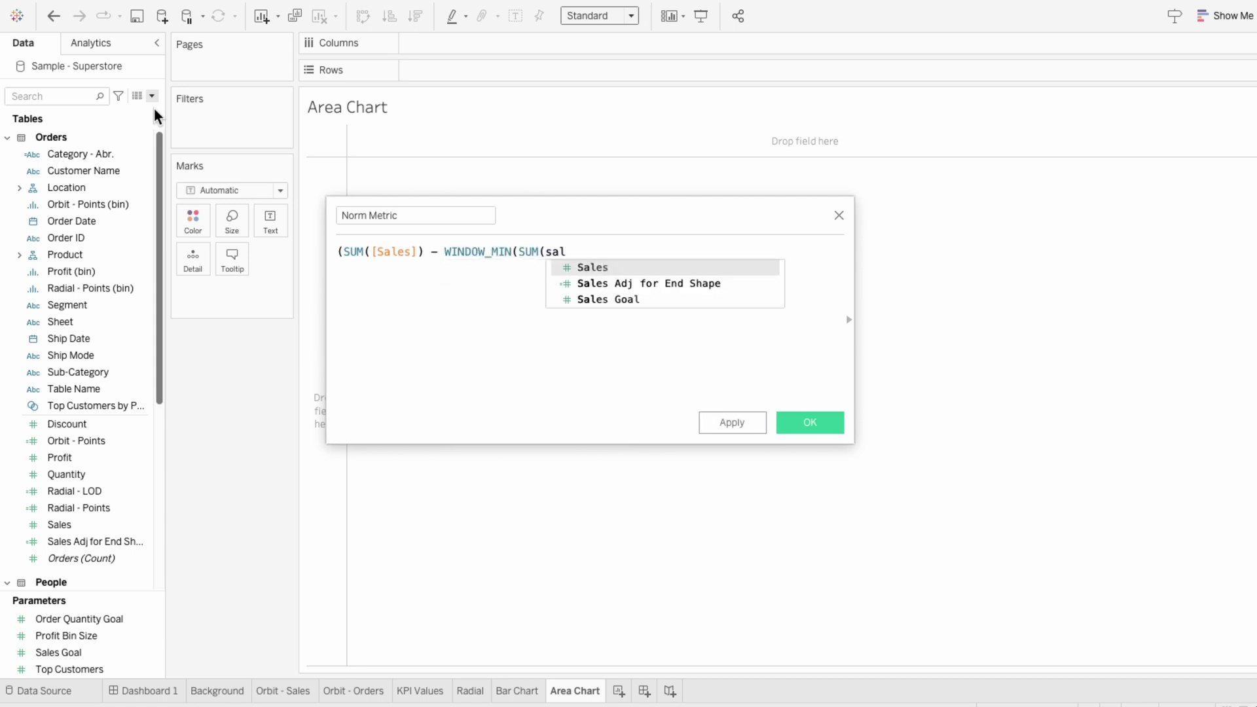
key(Return)
text()))
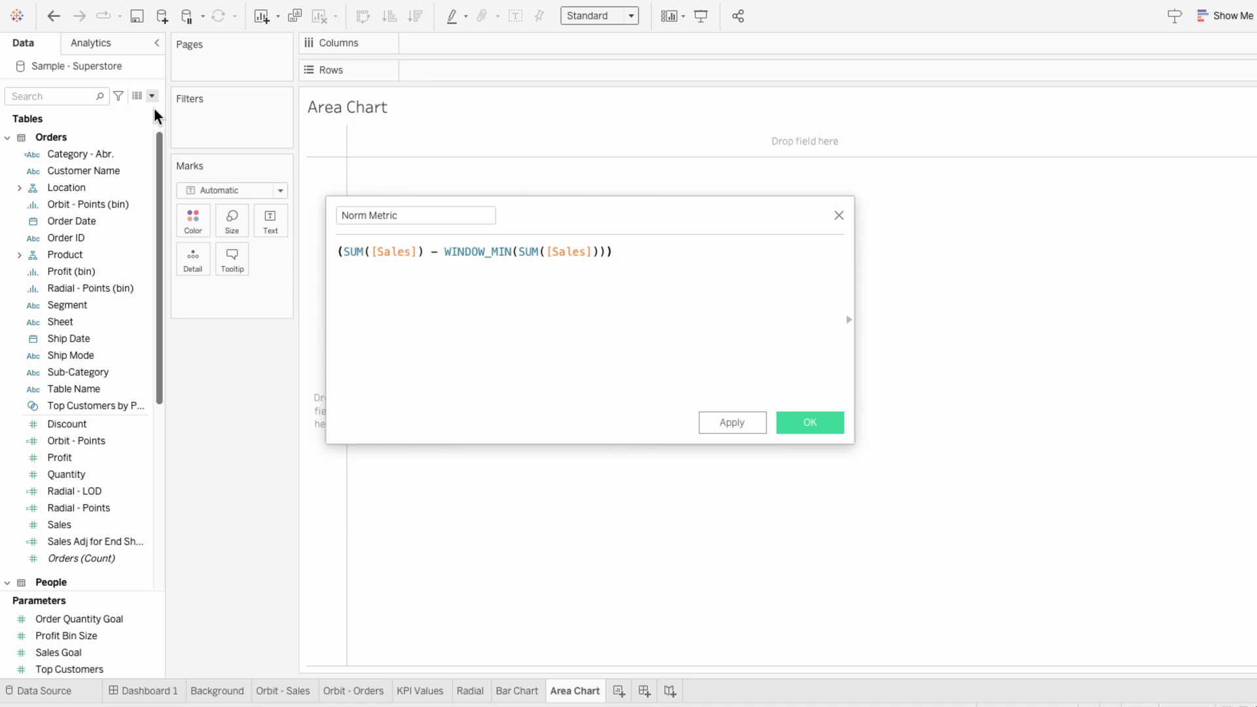
- Divide the Norm Metric formula by (WINDOW_MAX(SUM([Sales])) - WINDOW_MIN(SUM([Sales]))) and save the calculated field
text(/ (WINDOW)
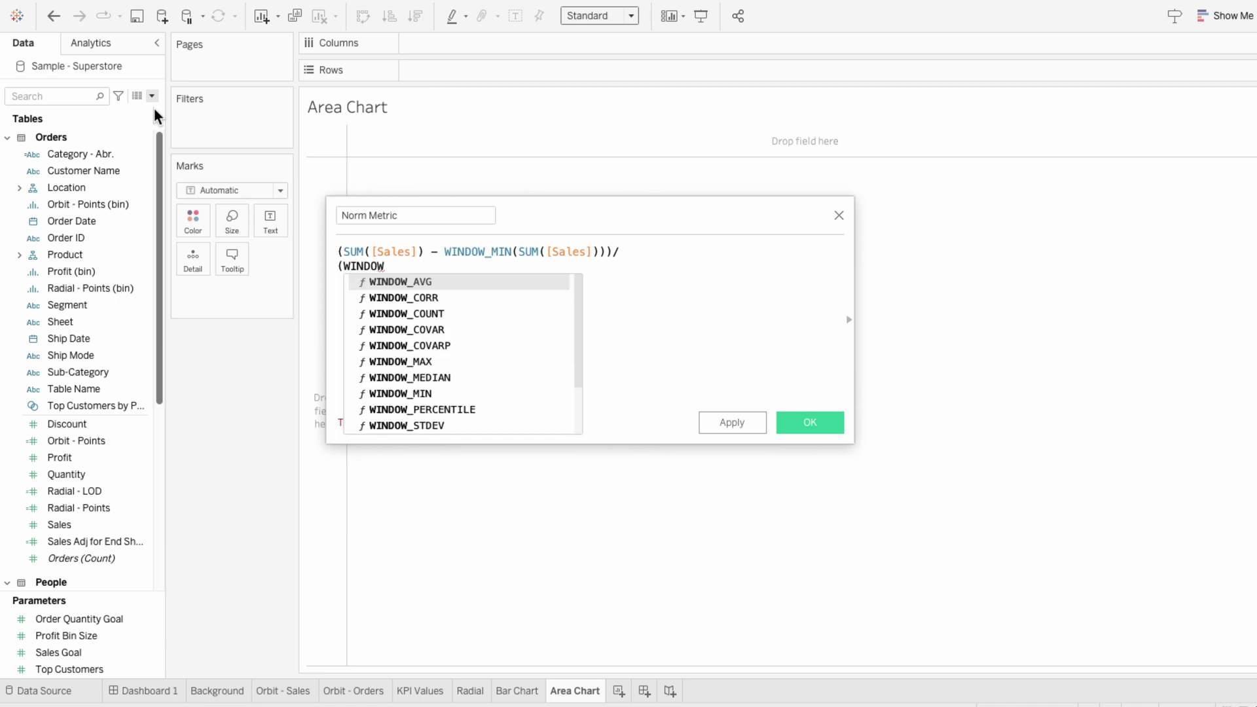
text(_M)
key(Return)
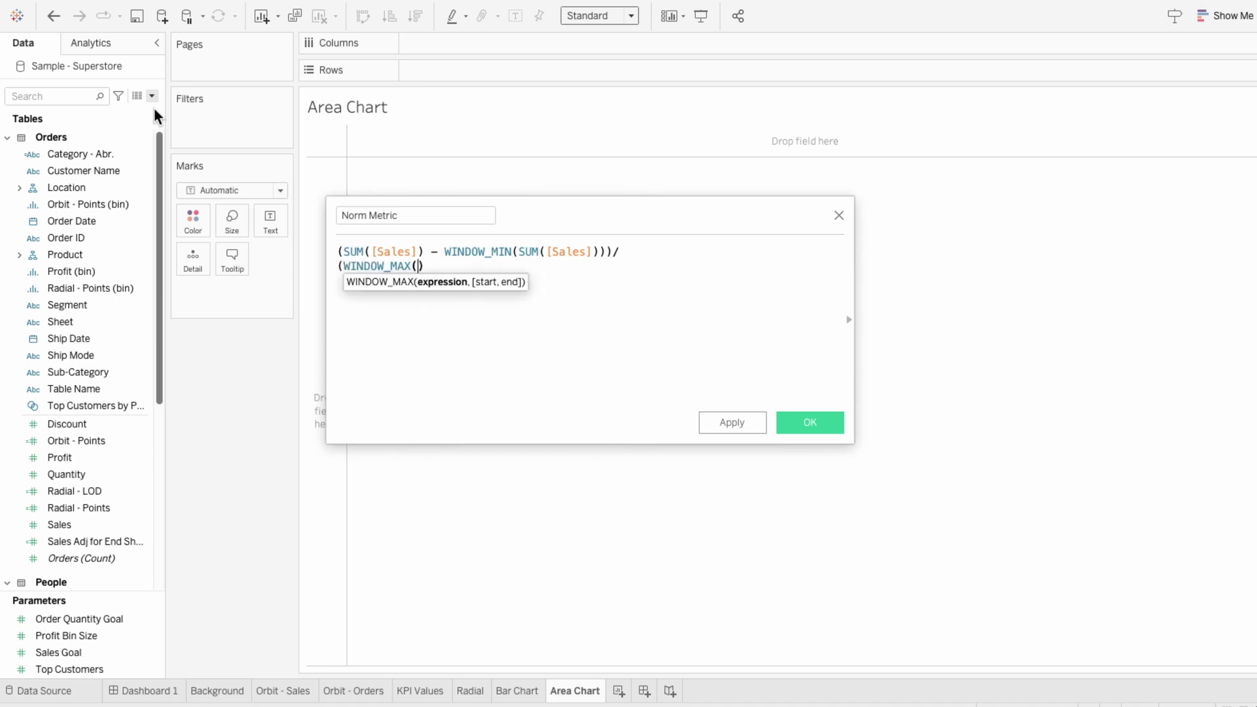
text(SUM(sal)
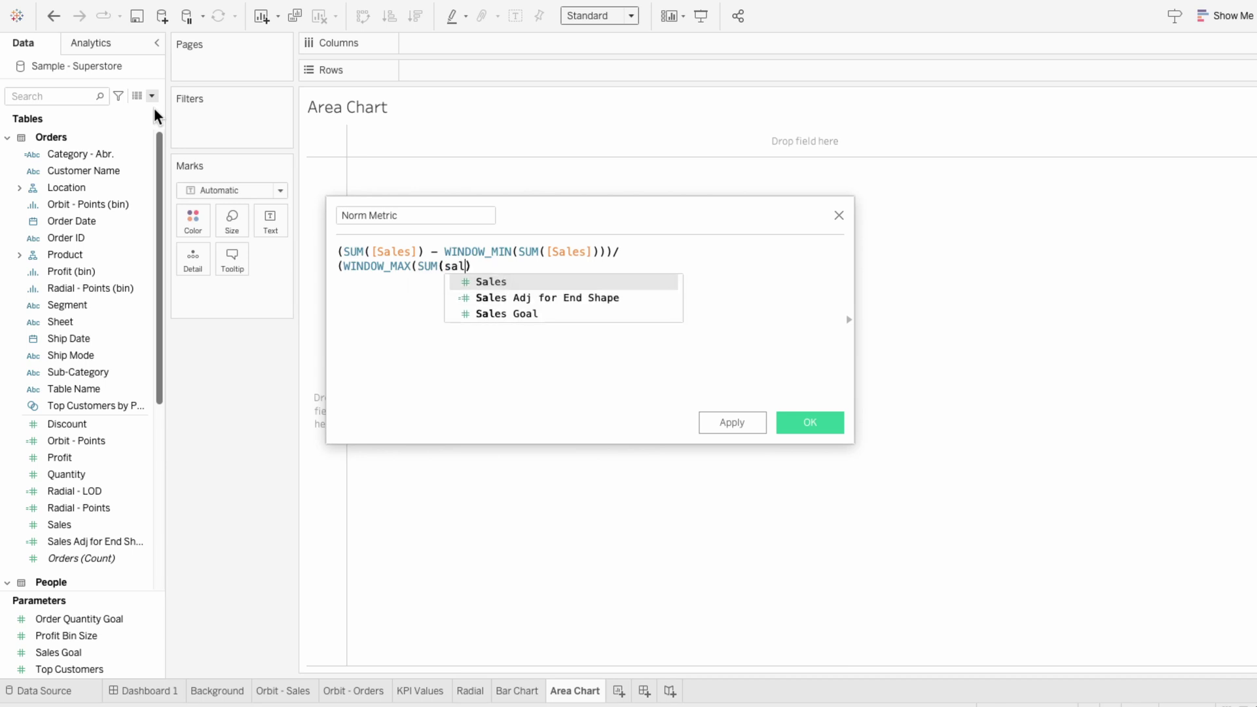
key(Return)
text())
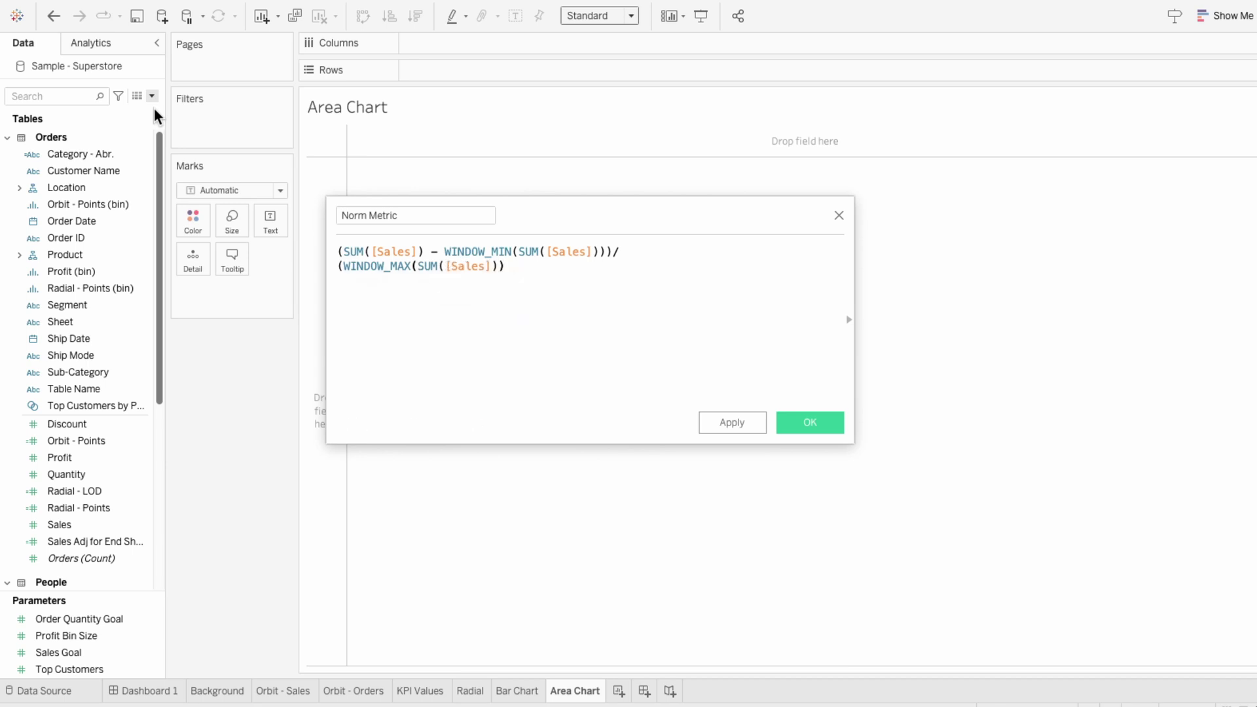
text( - WIND)
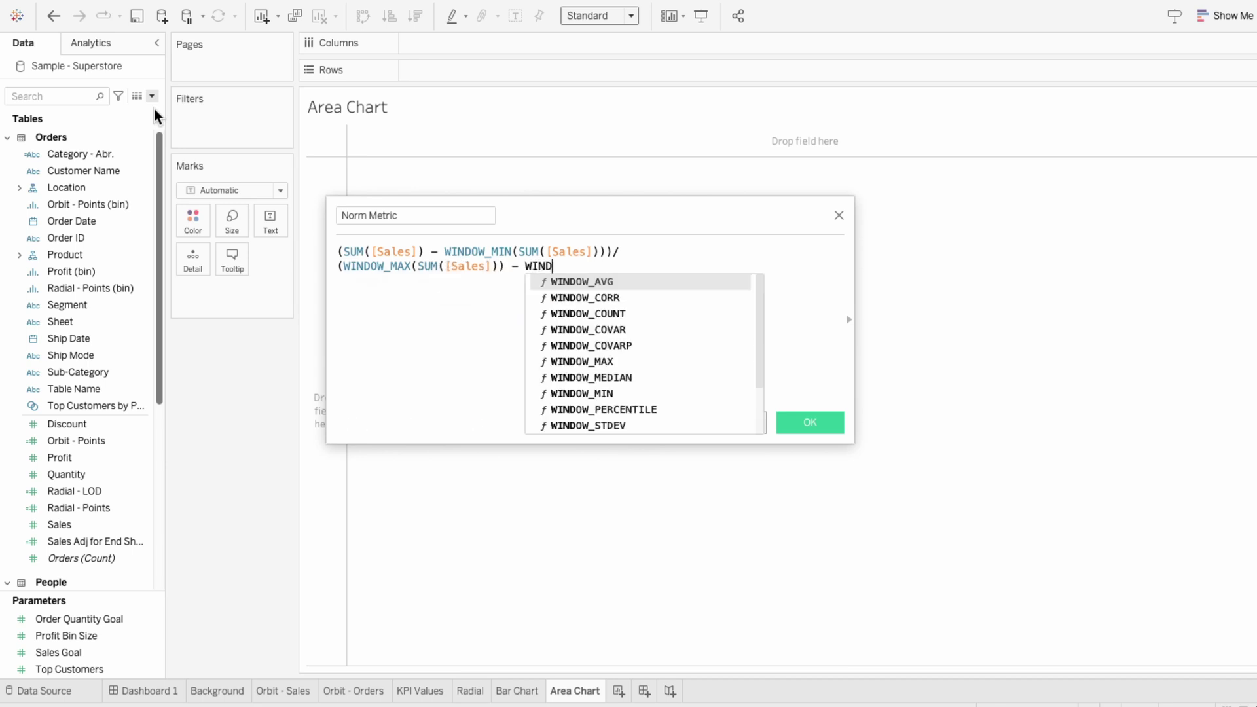
text(OW_MI)
key(Return)
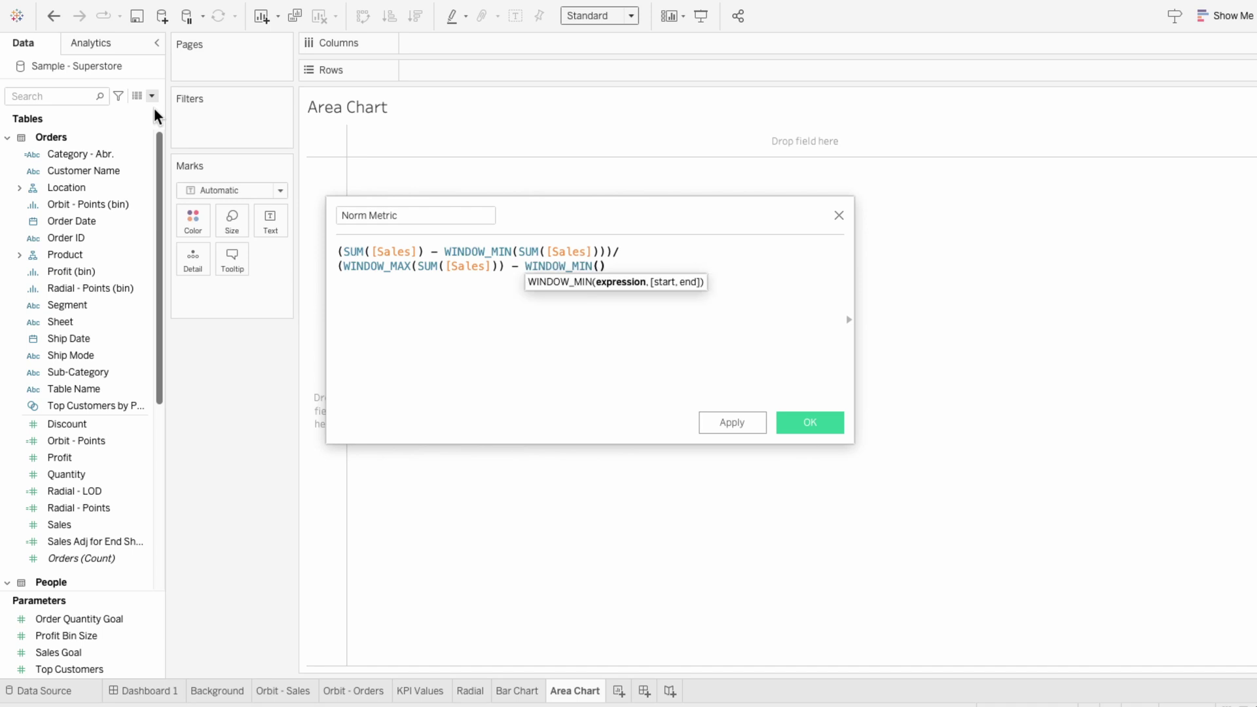
text(SUM(sal)
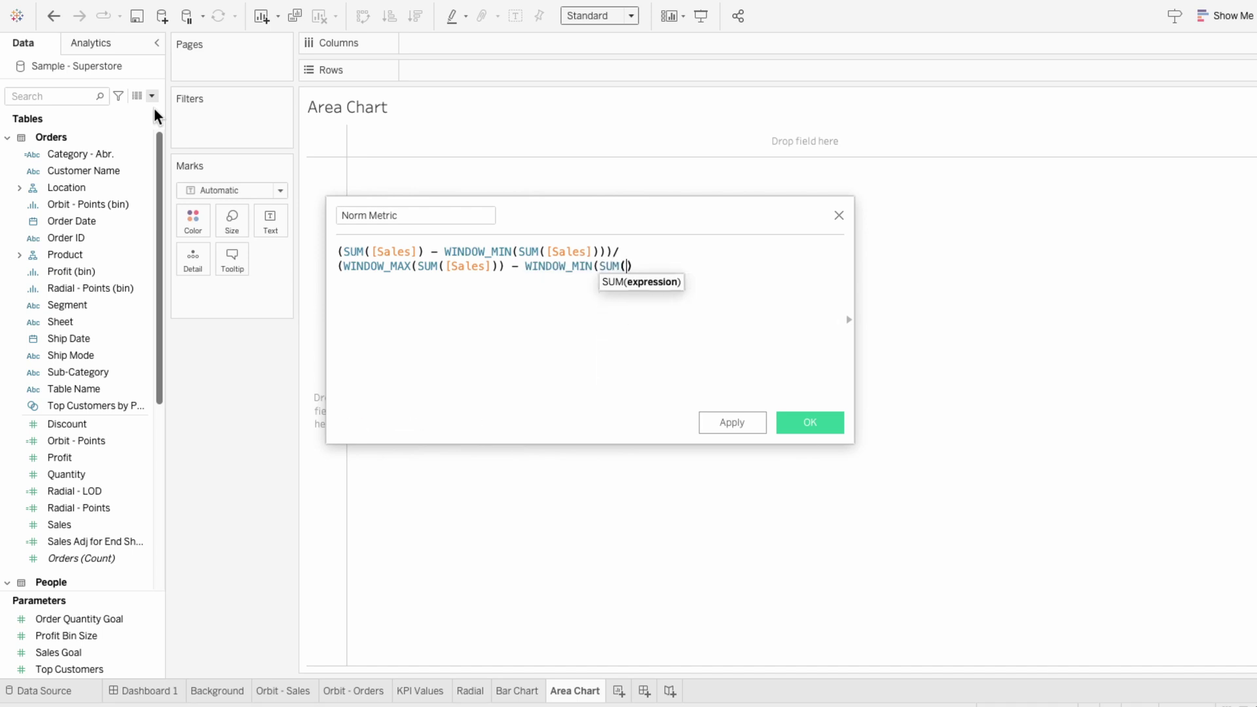
key(Return)
text())
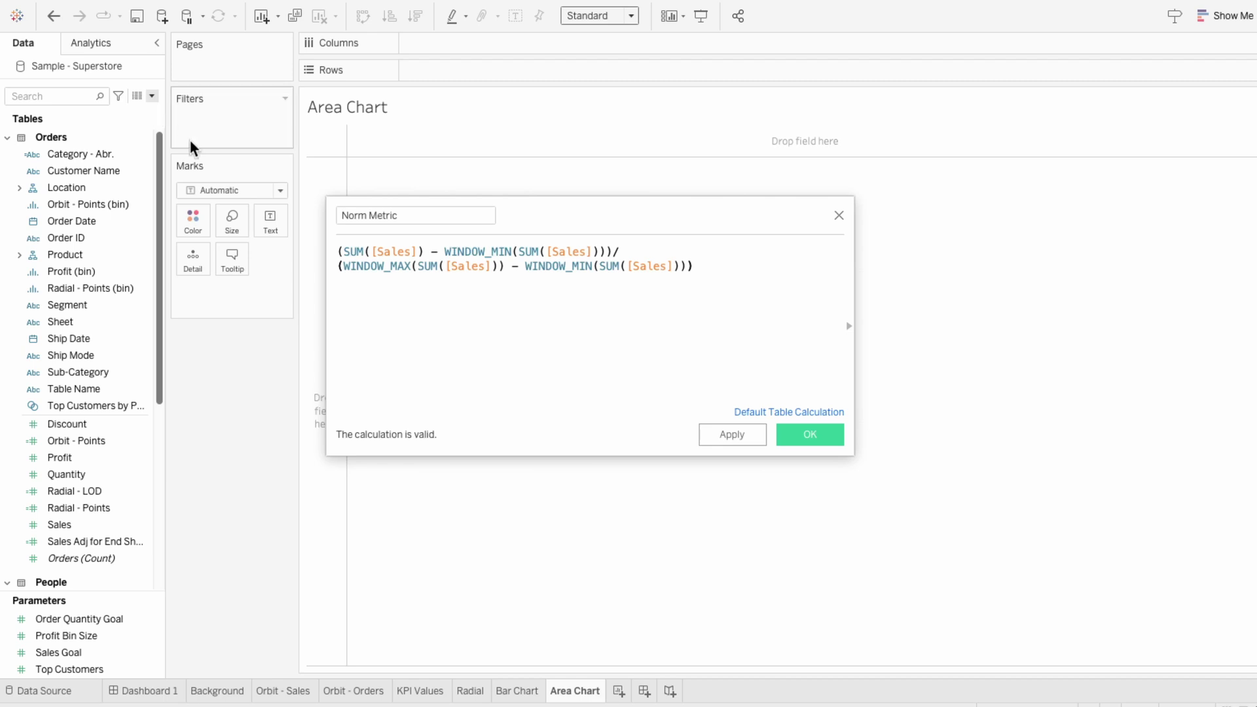
click(810, 435)
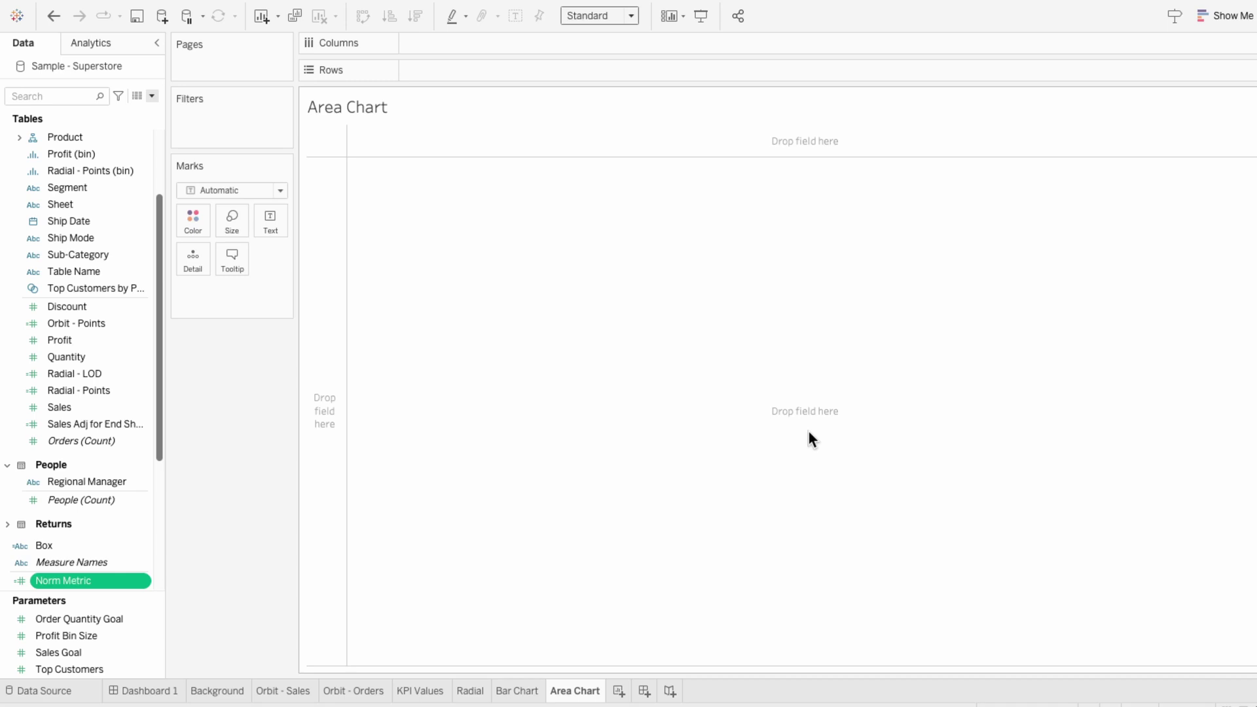
- Duplicate the Norm Metric field, open the copy for editing and name it Norm Date
right_click(125, 577)
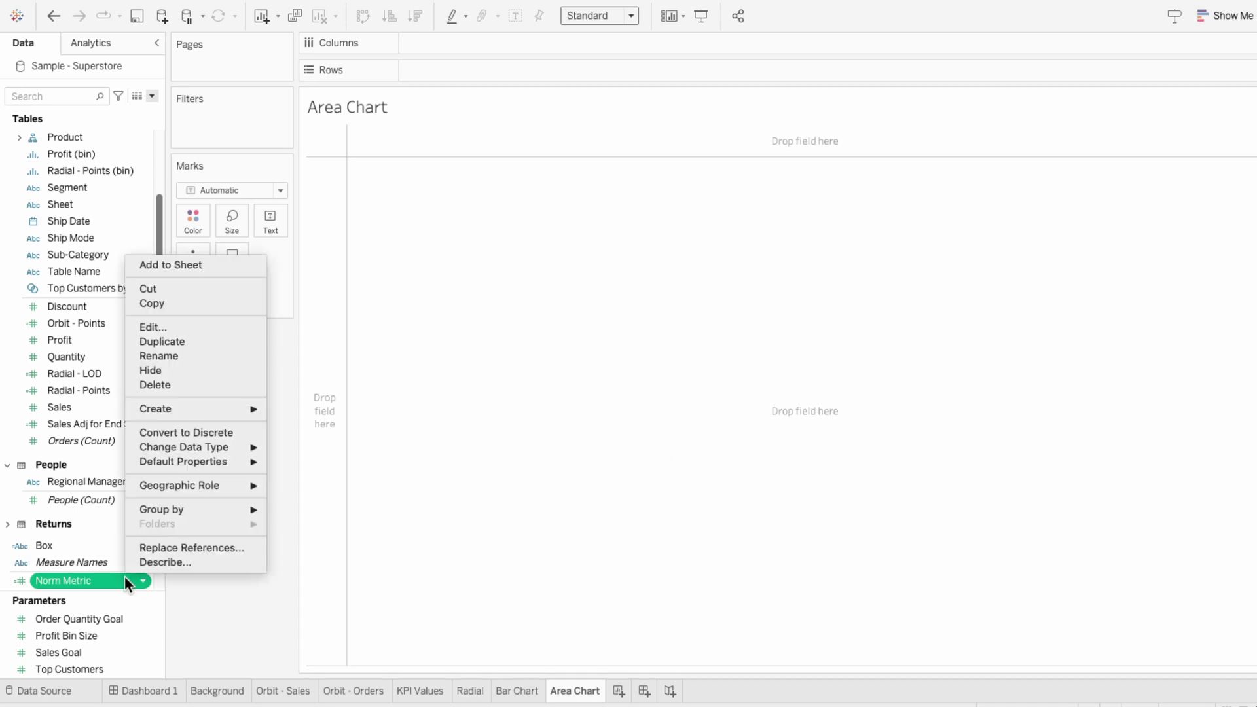
click(150, 341)
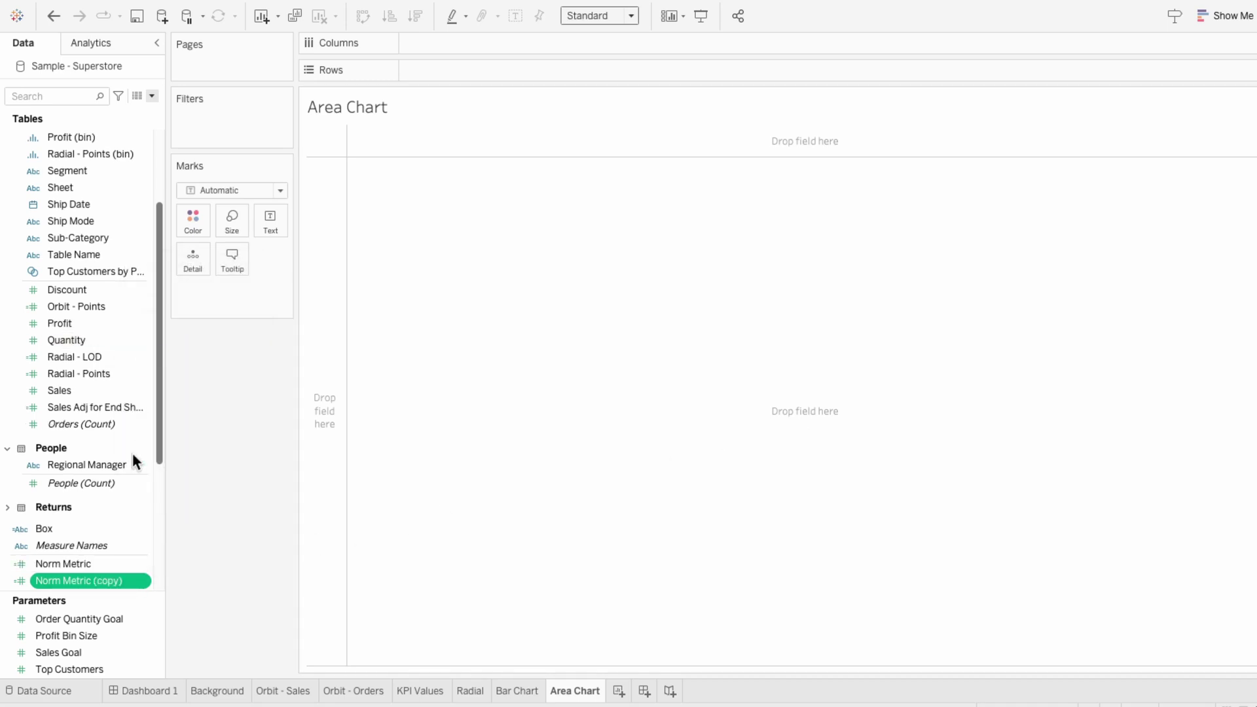
right_click(124, 576)
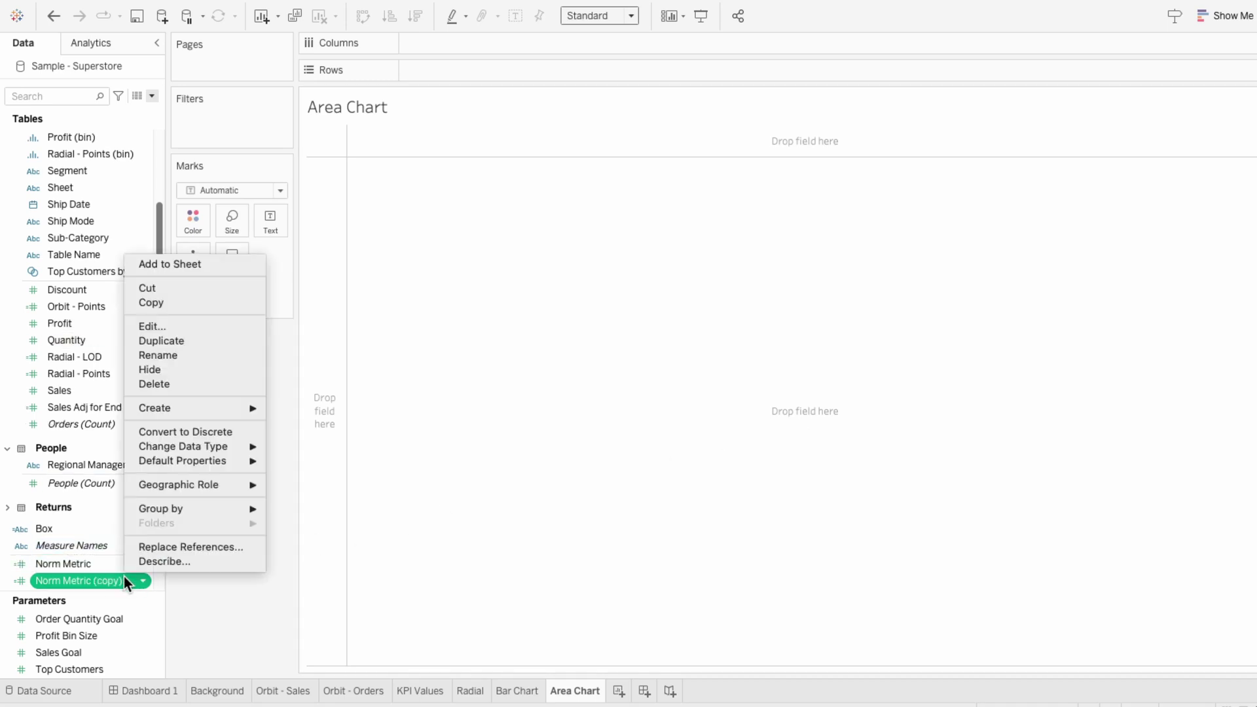
click(149, 326)
drag(370, 216, 496, 215)
text(Date)
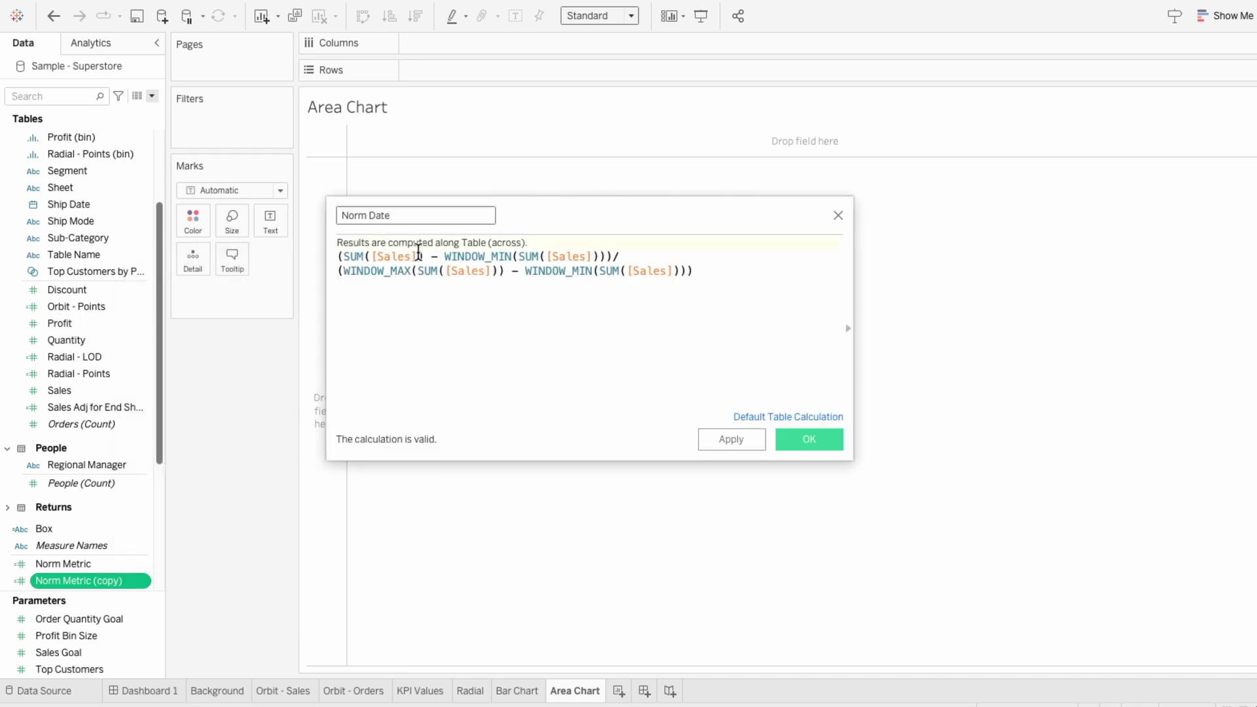
- Replace all four [Sales] references in the Norm Date formula with [Order Date]
double_click(380, 256)
text(date)
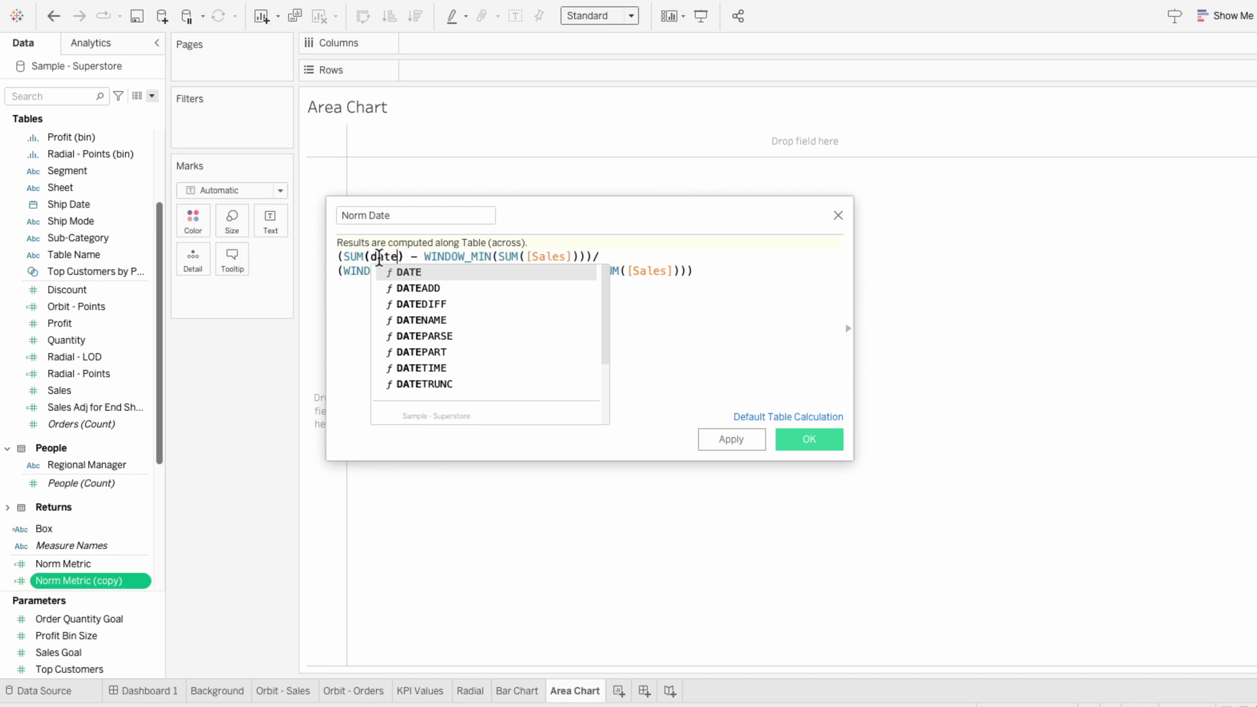
scroll(392, 292, down, 3)
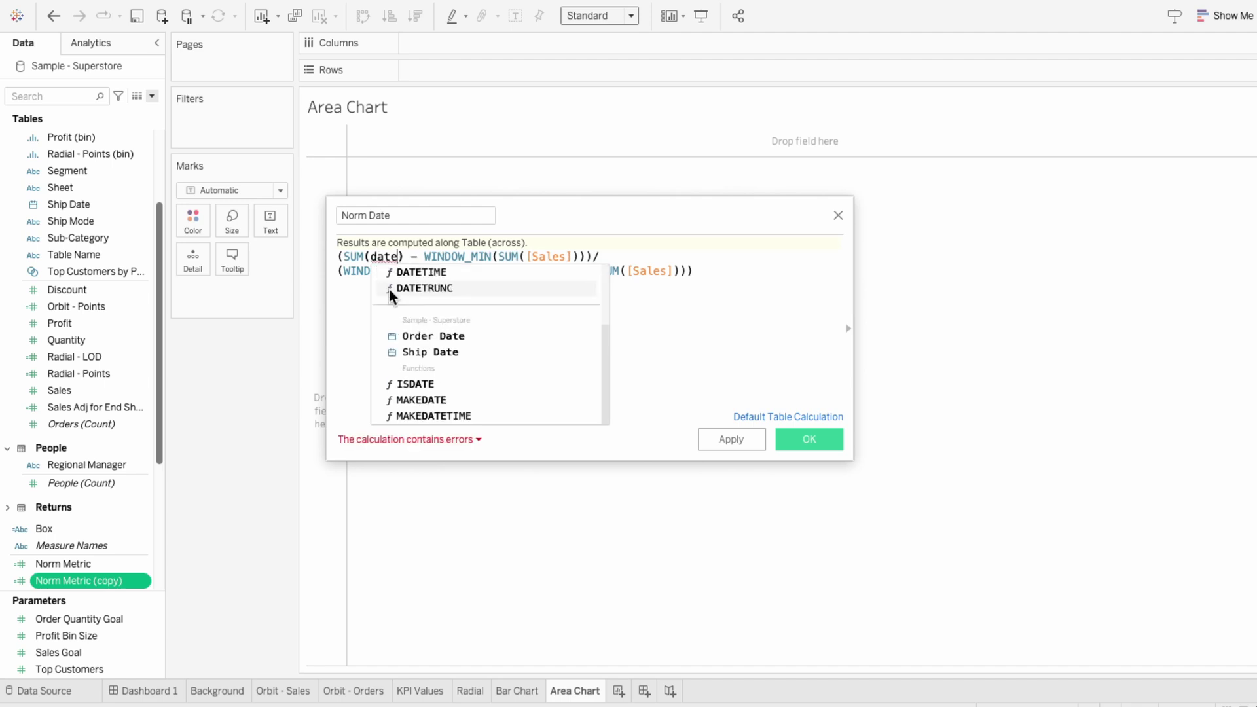
double_click(441, 336)
double_click(419, 256)
key(ctrl+c)
double_click(609, 256)
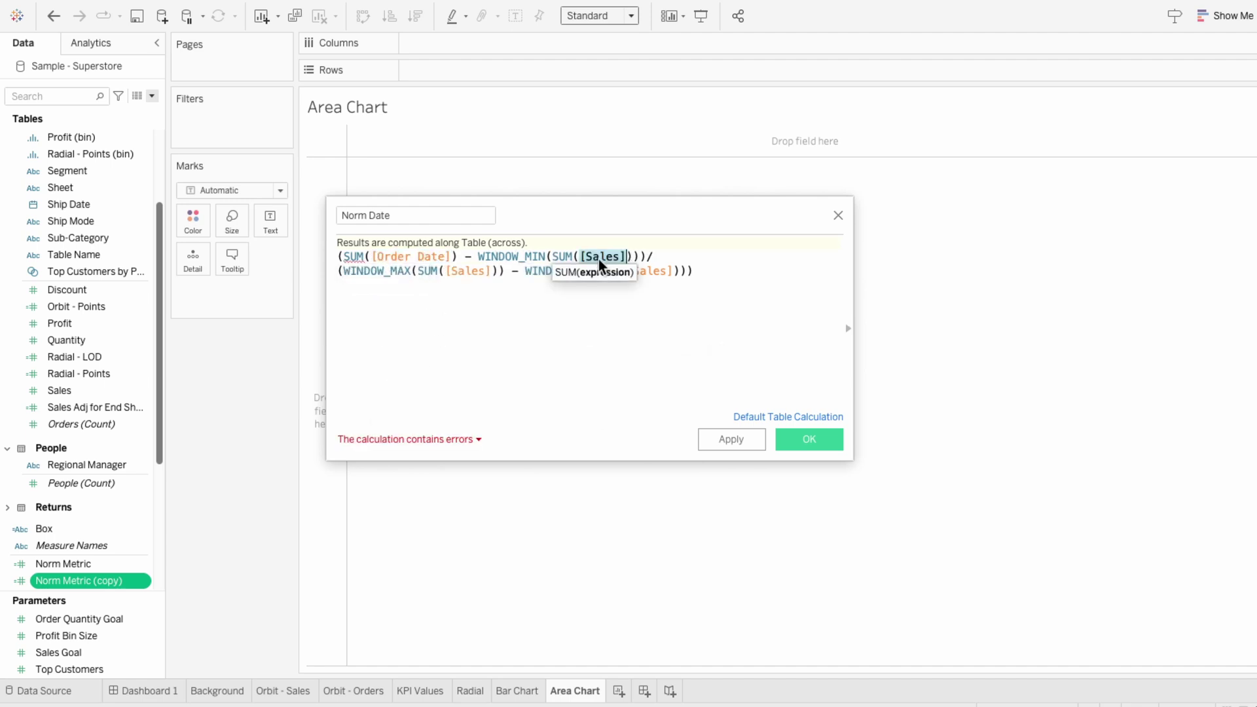
key(ctrl+v)
double_click(463, 270)
key(ctrl+v)
double_click(678, 272)
key(ctrl+v)
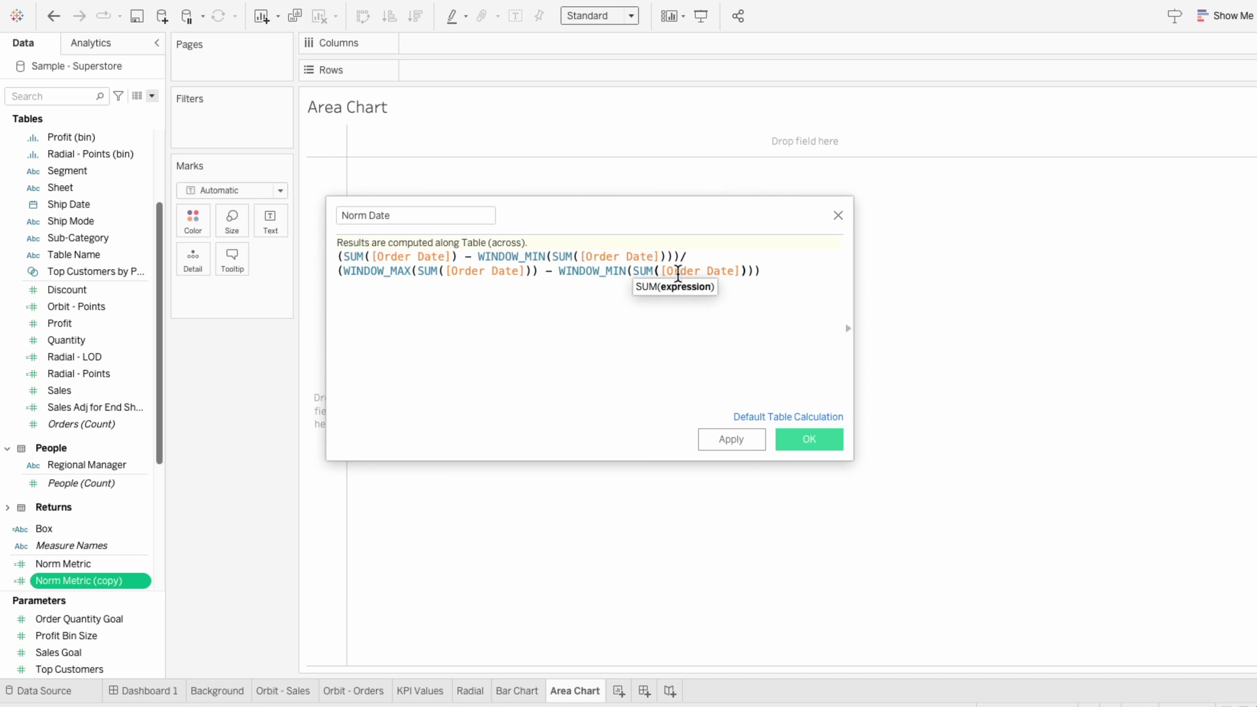
- Change every SUM aggregation in the Norm Date formula to MIN and save the calculated field
double_click(354, 257)
text(MIN)
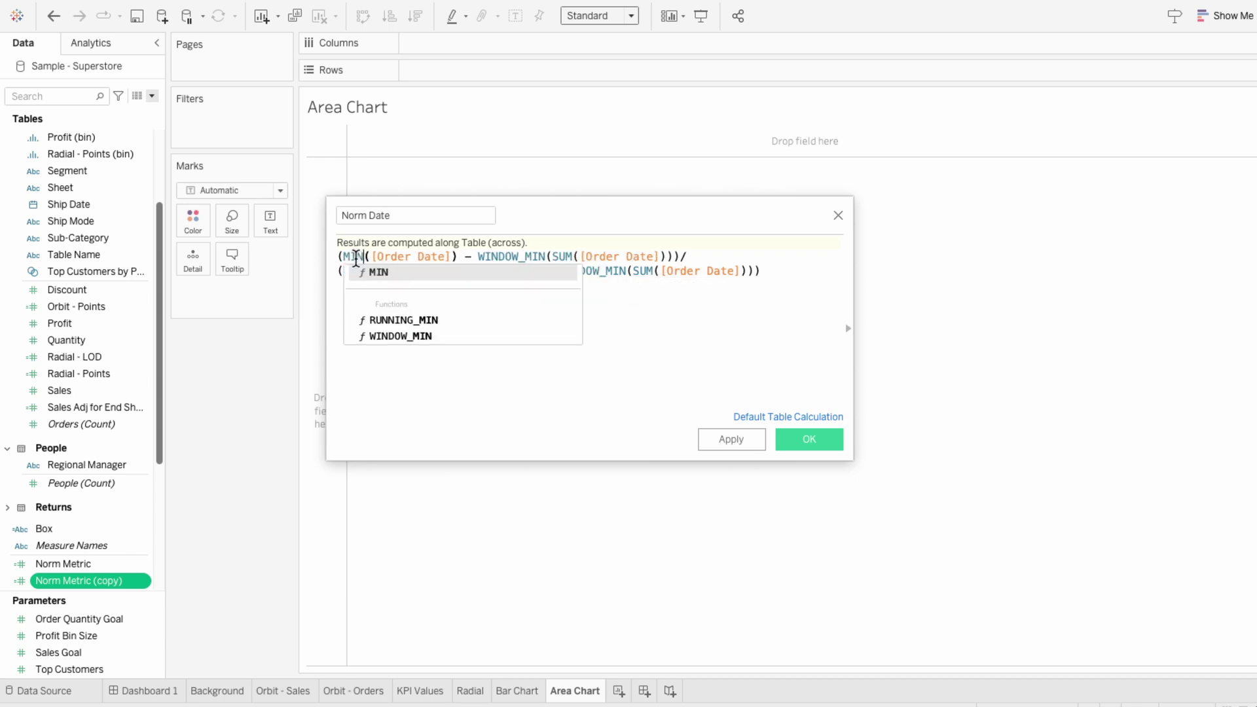
double_click(562, 257)
text(MIN)
double_click(429, 271)
text(MIN)
double_click(643, 271)
text(MIN)
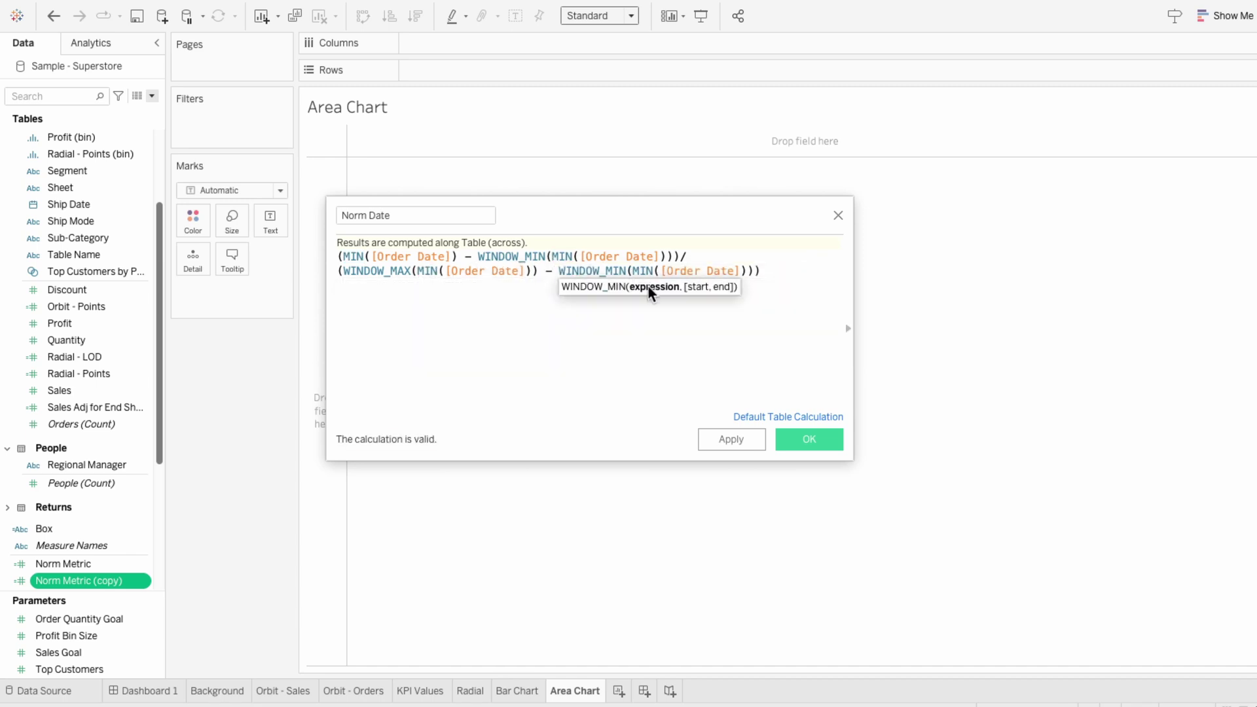
click(826, 435)
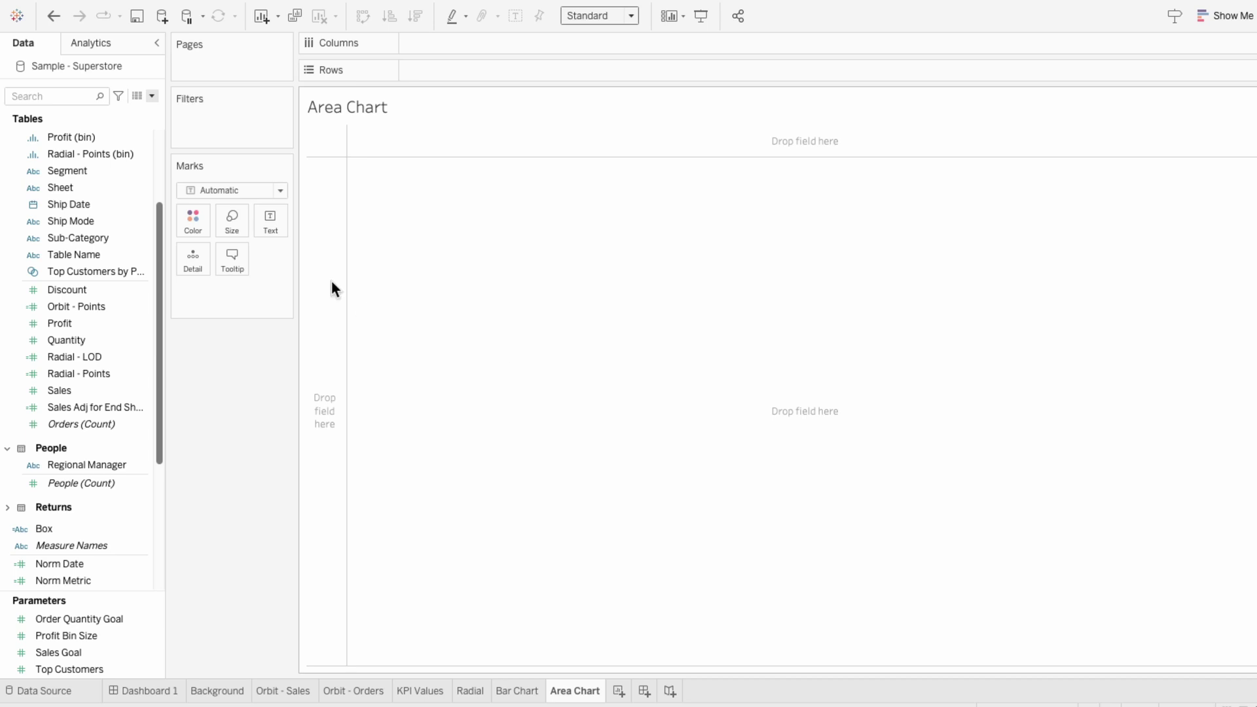
- Create a calculated field named Reversed Metric with the formula 1 - [Norm Metric]
click(152, 96)
click(150, 107)
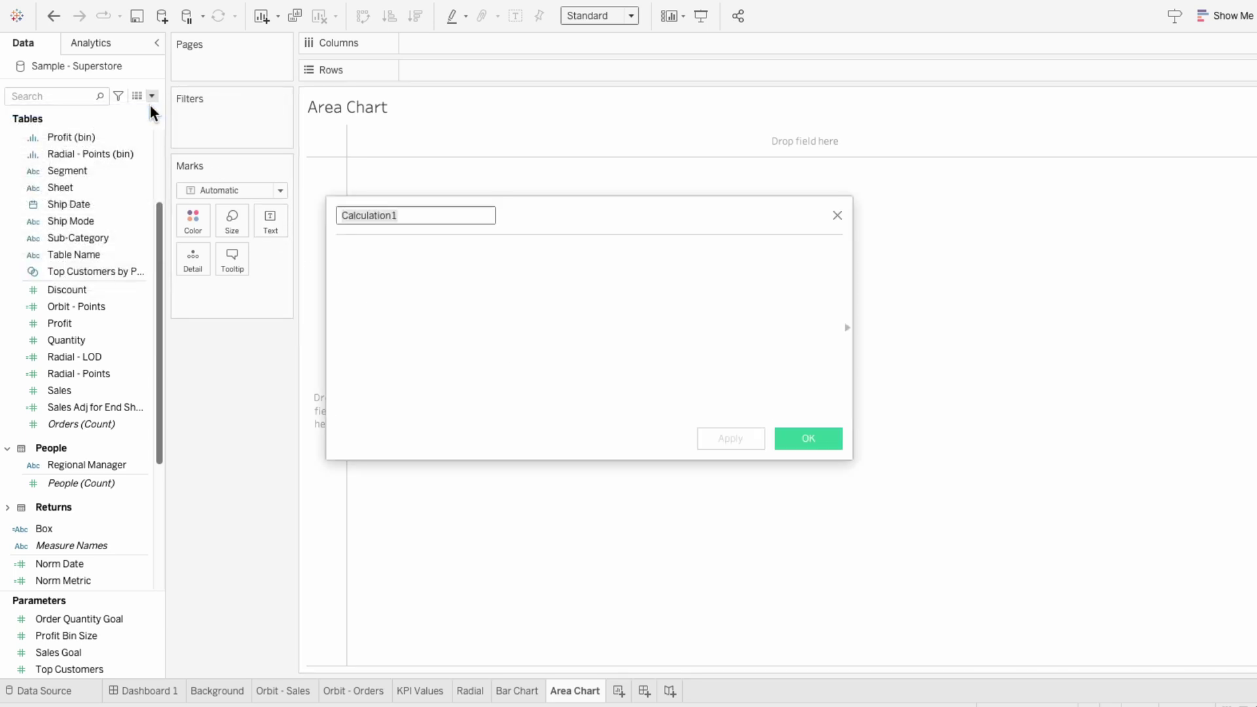
text(Reversed Metric)
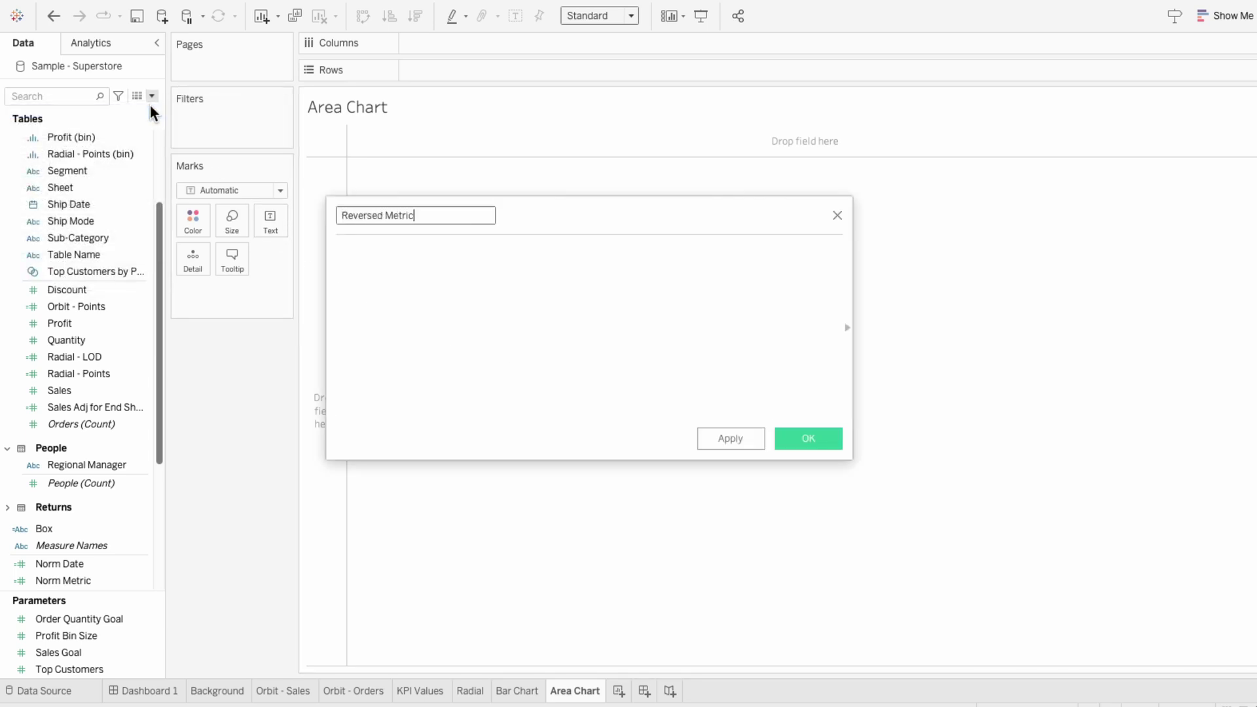
key(Tab)
text(1 - norm)
key(Down)
key(Return)
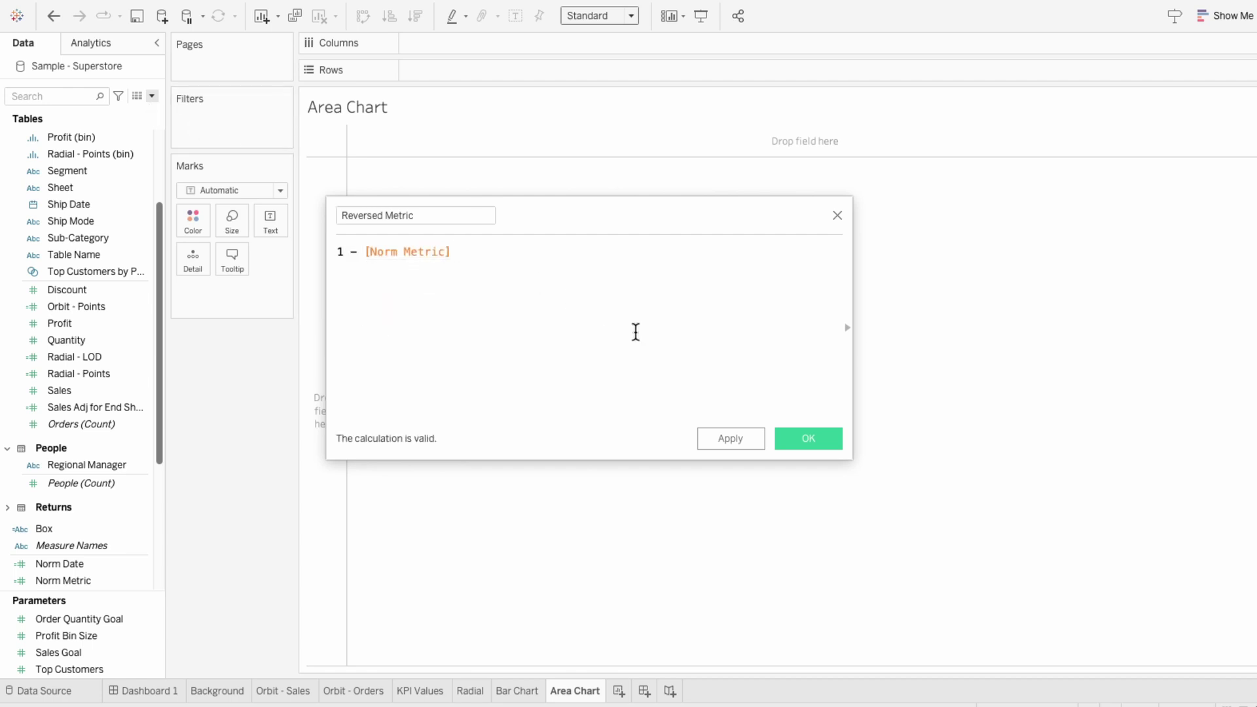
click(832, 443)
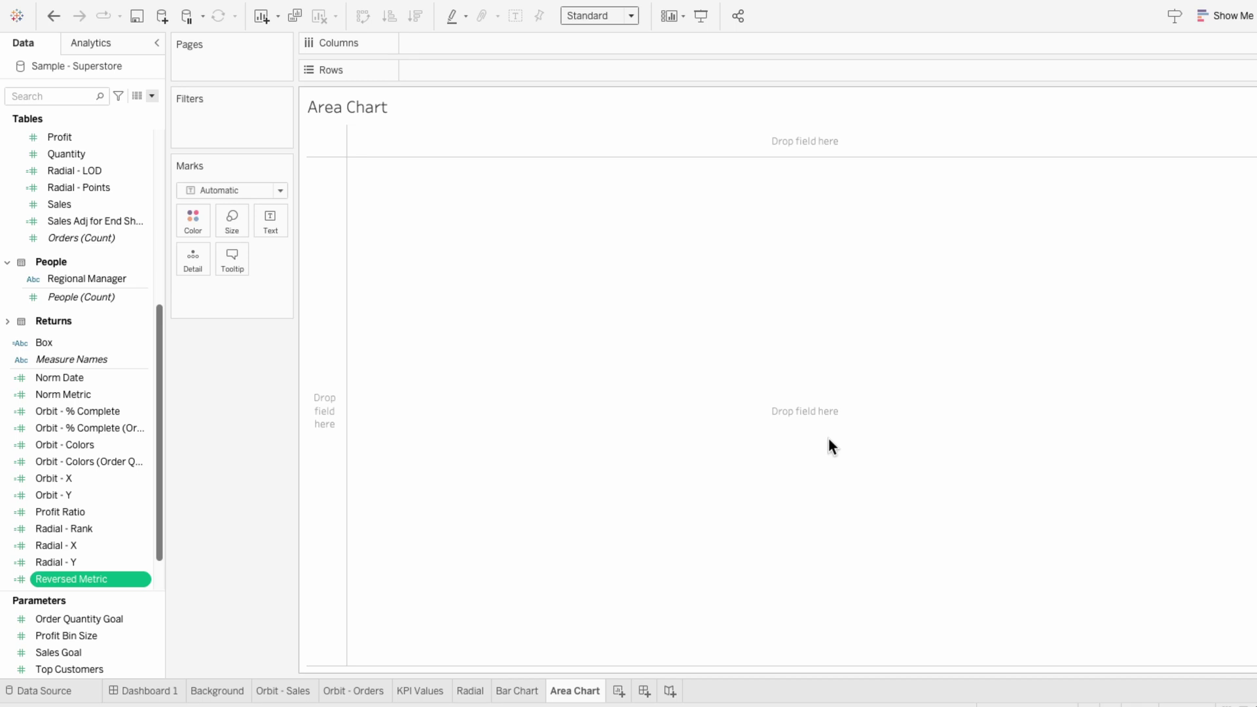
- Place Norm Date on Columns, and Norm Metric followed by Reversed Metric on Rows
click(69, 380)
drag(69, 380, 450, 33)
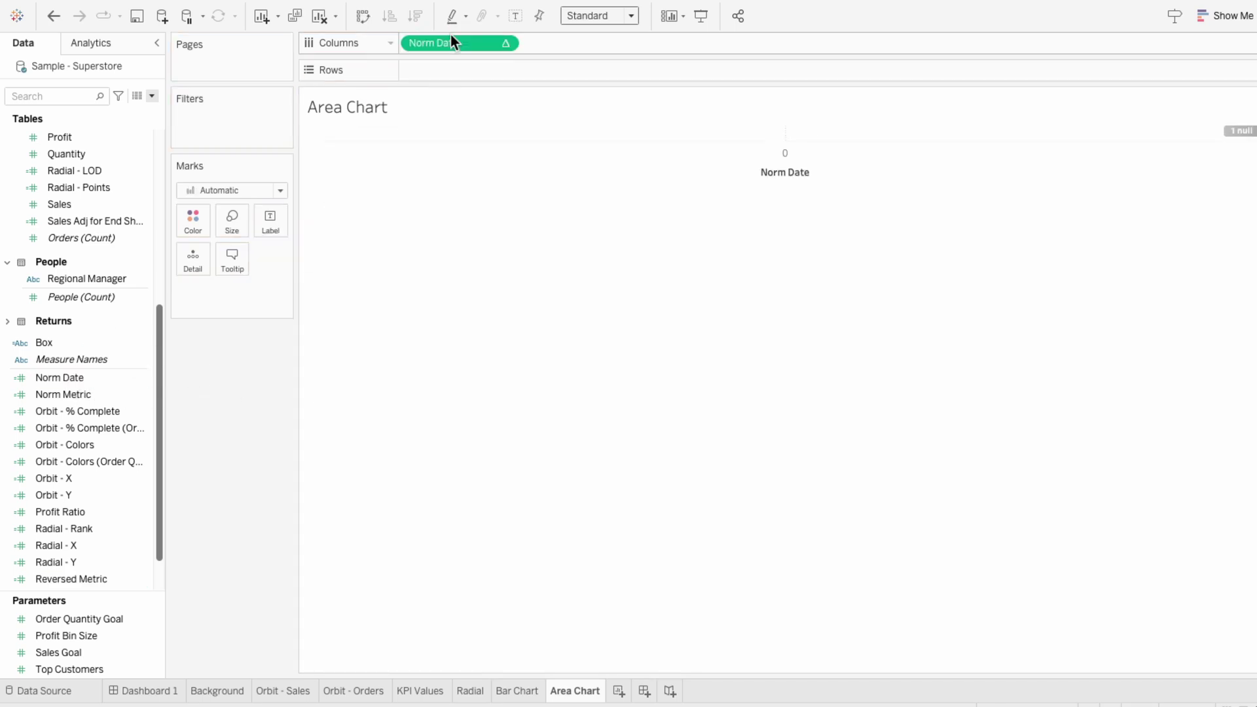
drag(64, 394, 427, 70)
click(70, 580)
drag(68, 583, 548, 70)
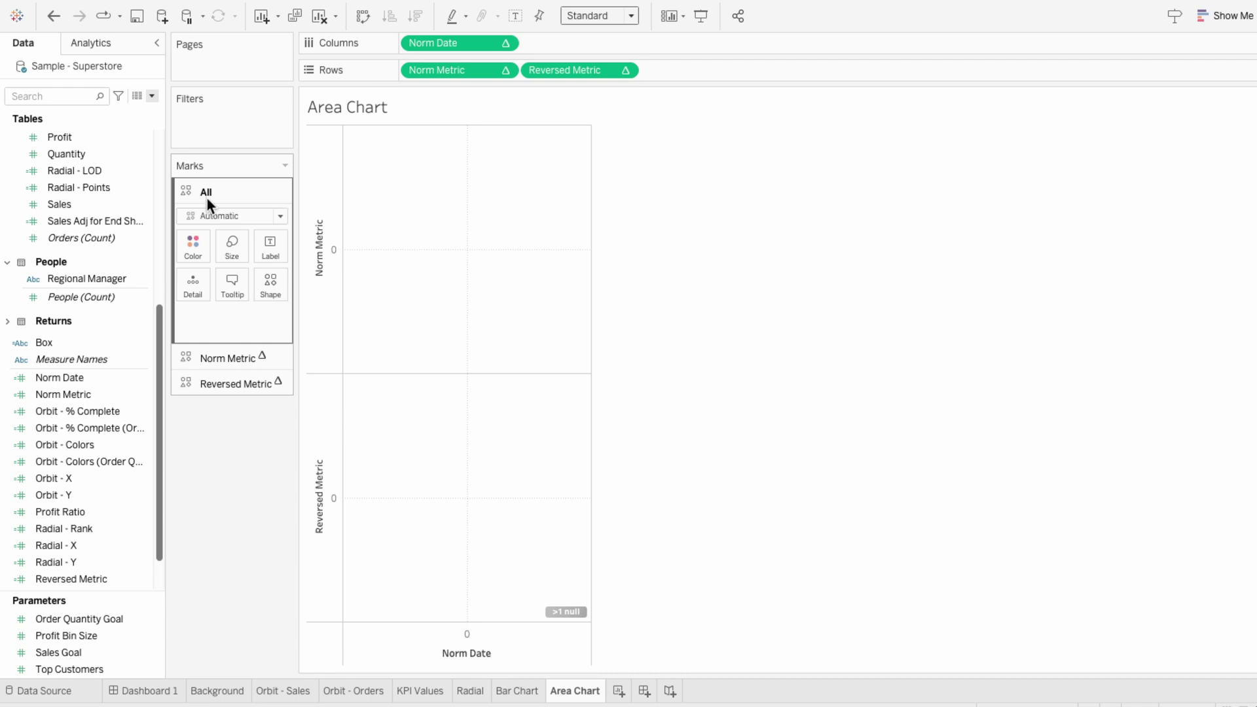
- Add Order Date to Detail for all marks as a discrete exact date
click(68, 96)
text(da)
click(88, 154)
drag(87, 153, 240, 316)
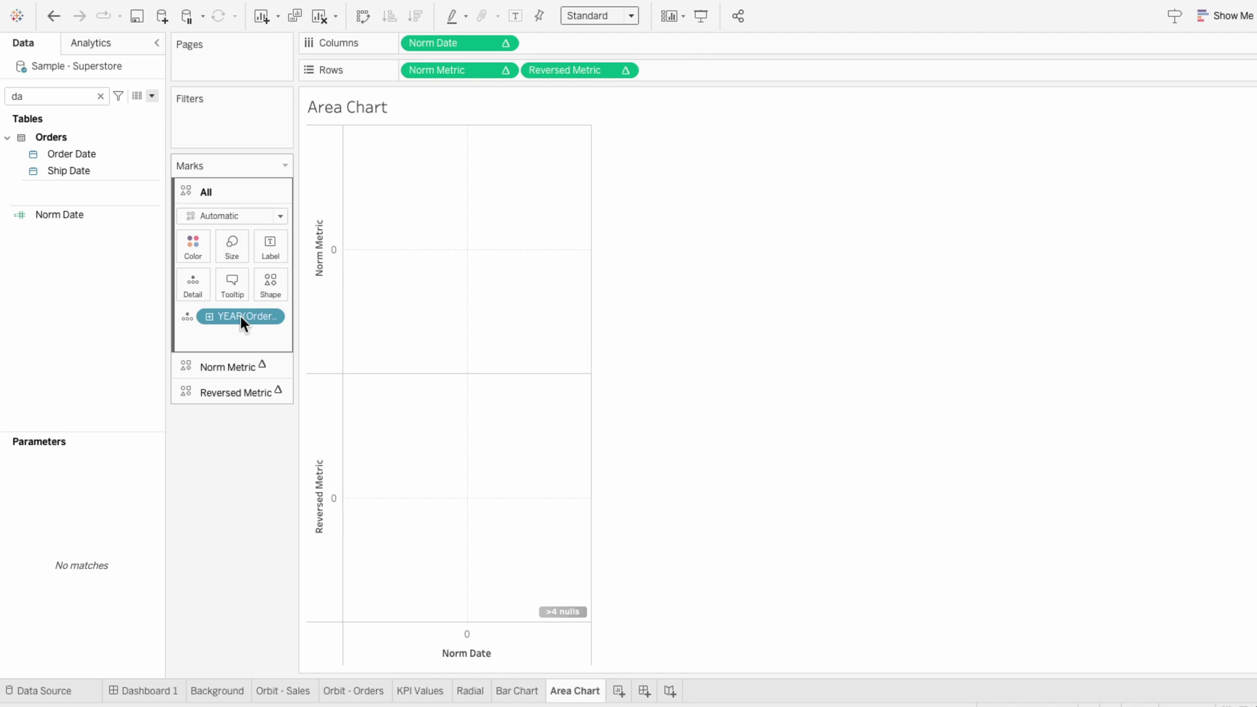
right_click(241, 316)
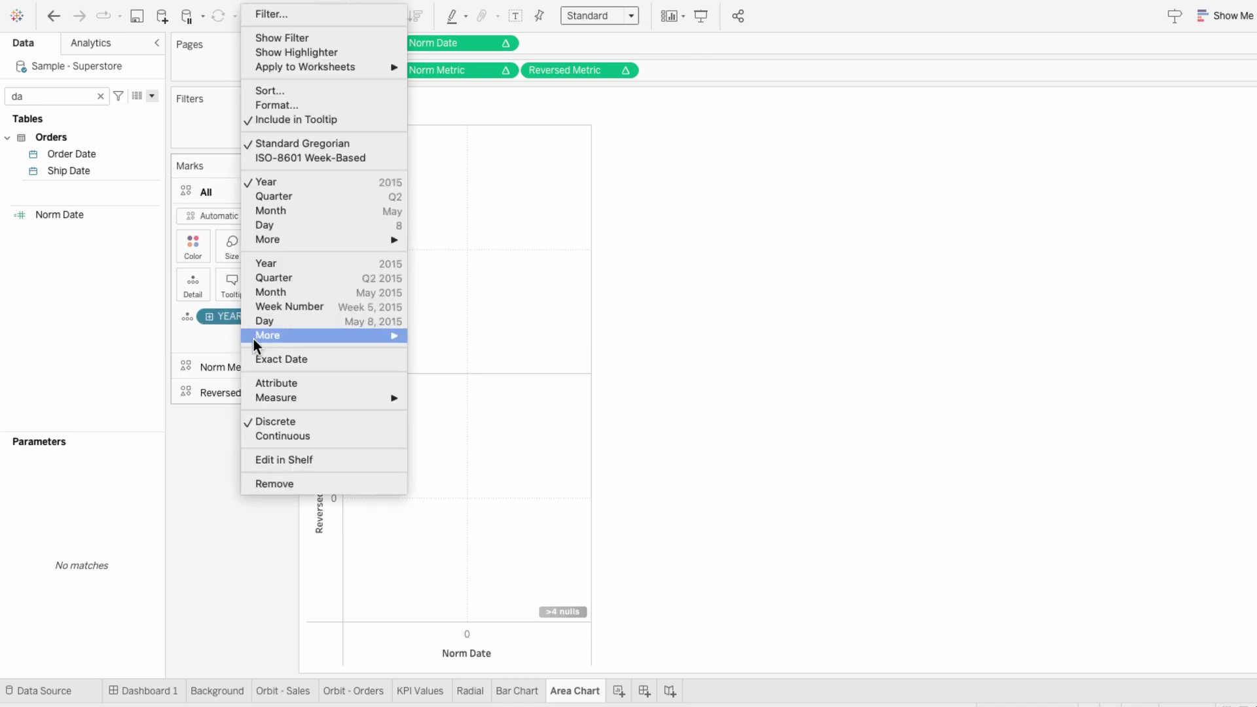
click(259, 356)
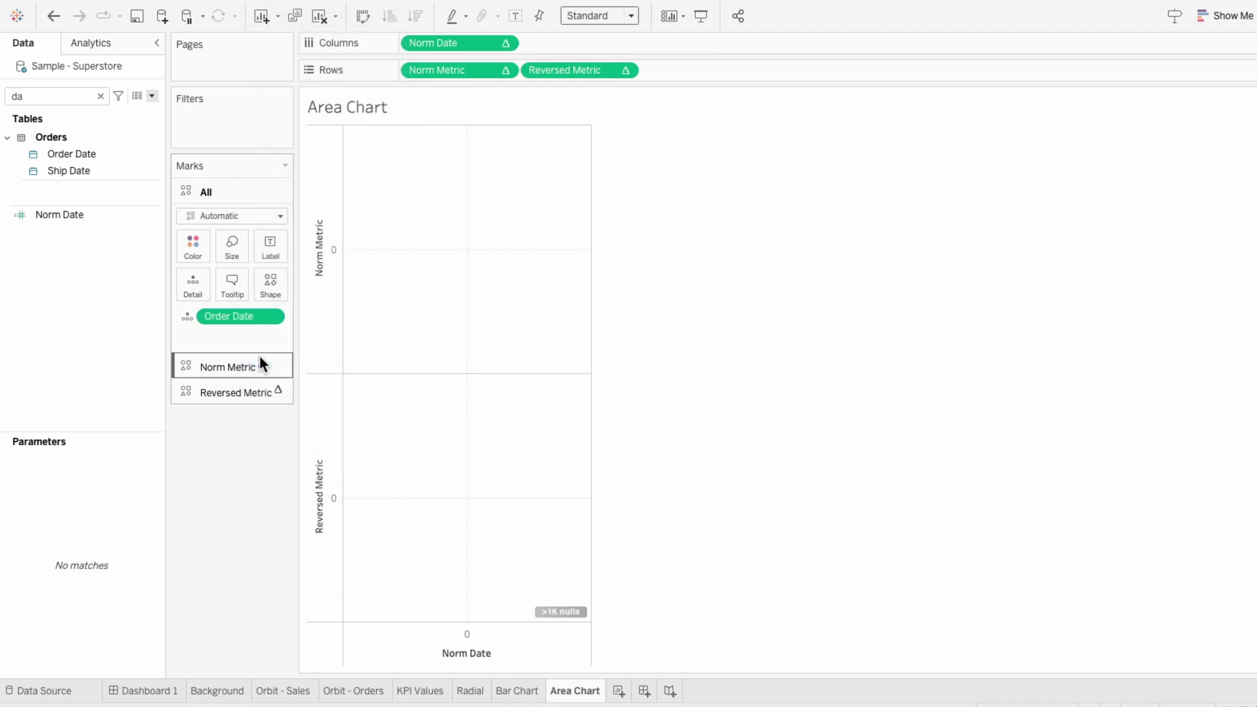
right_click(253, 320)
click(273, 391)
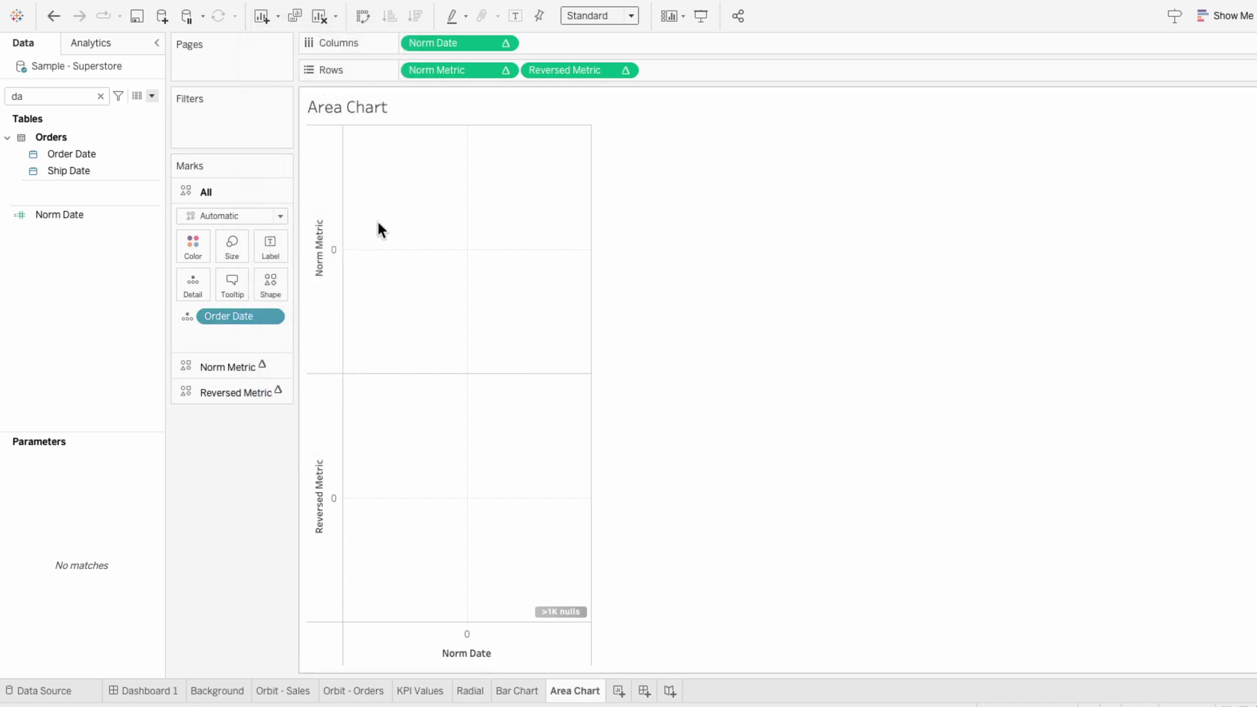
- Compute the Norm Date, Norm Metric and Reversed Metric table calculations using Order Date
right_click(477, 47)
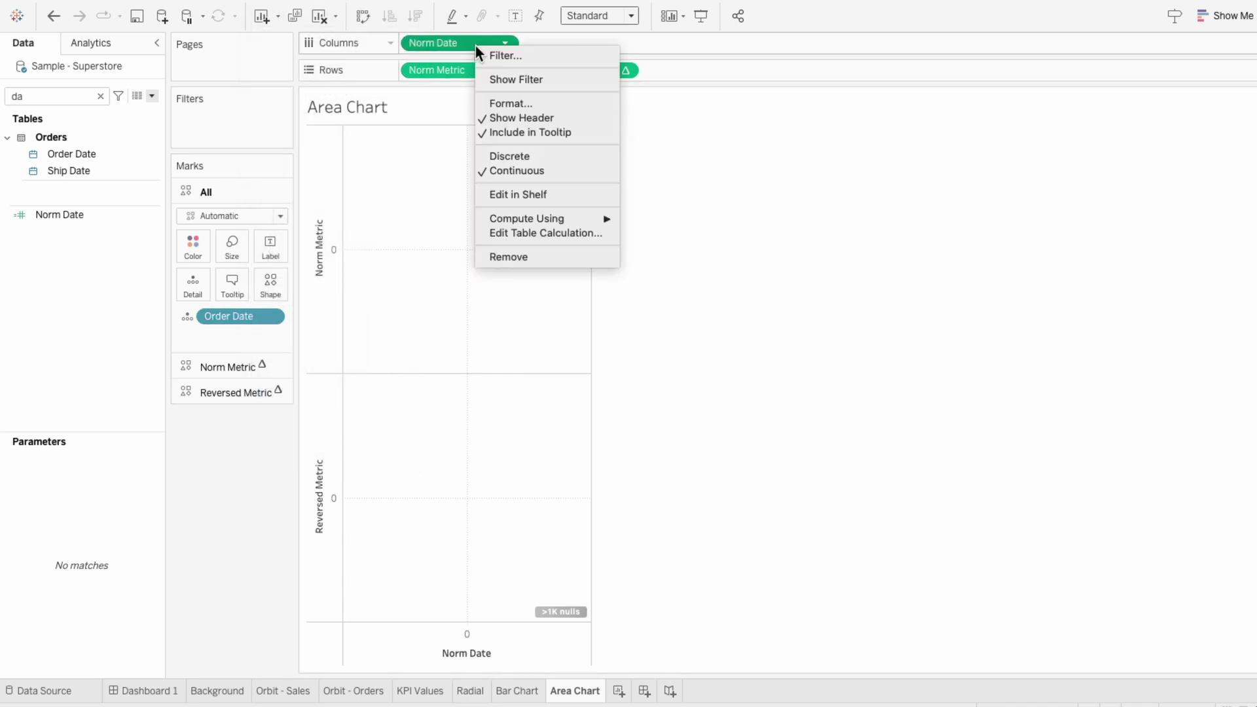
mouse_move(513, 218)
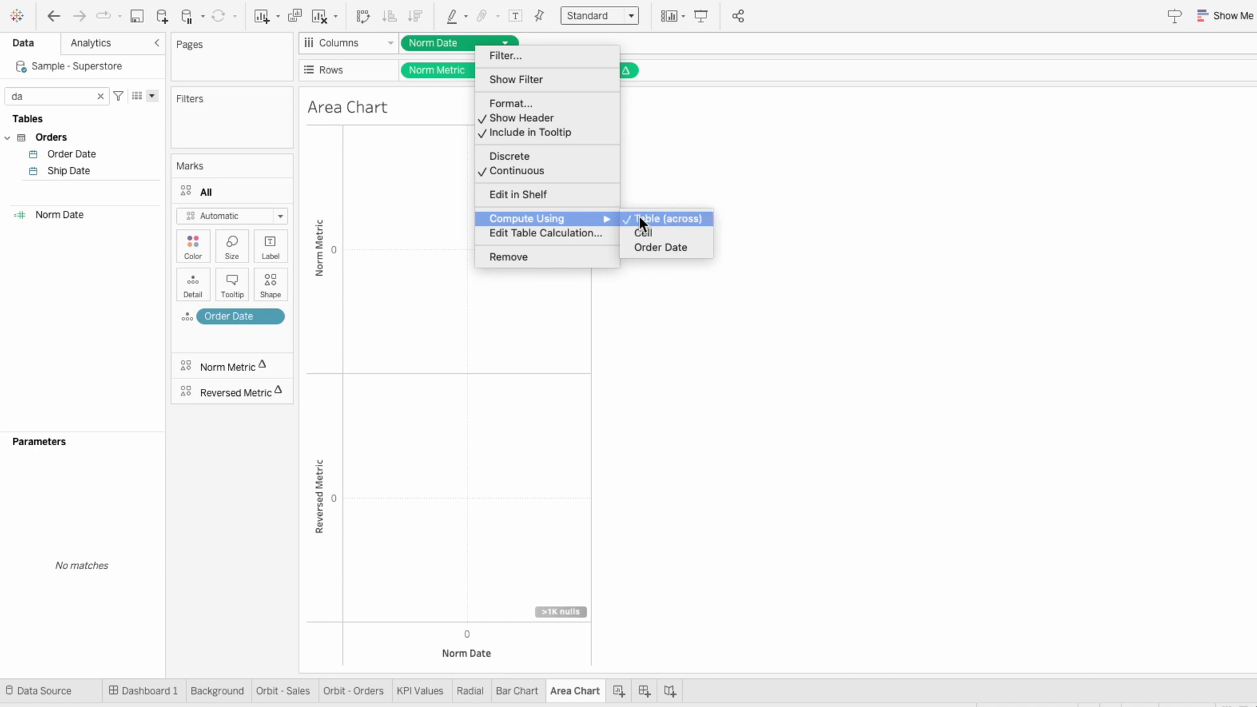
click(643, 247)
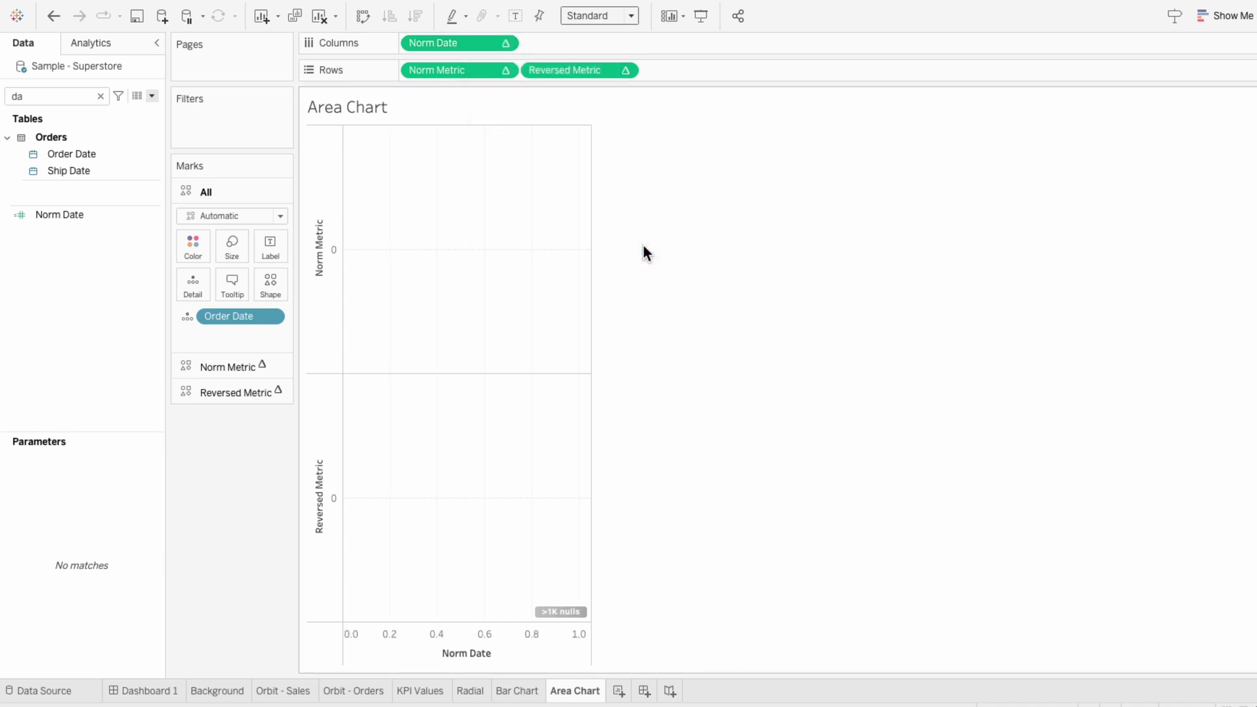
right_click(467, 67)
mouse_move(506, 242)
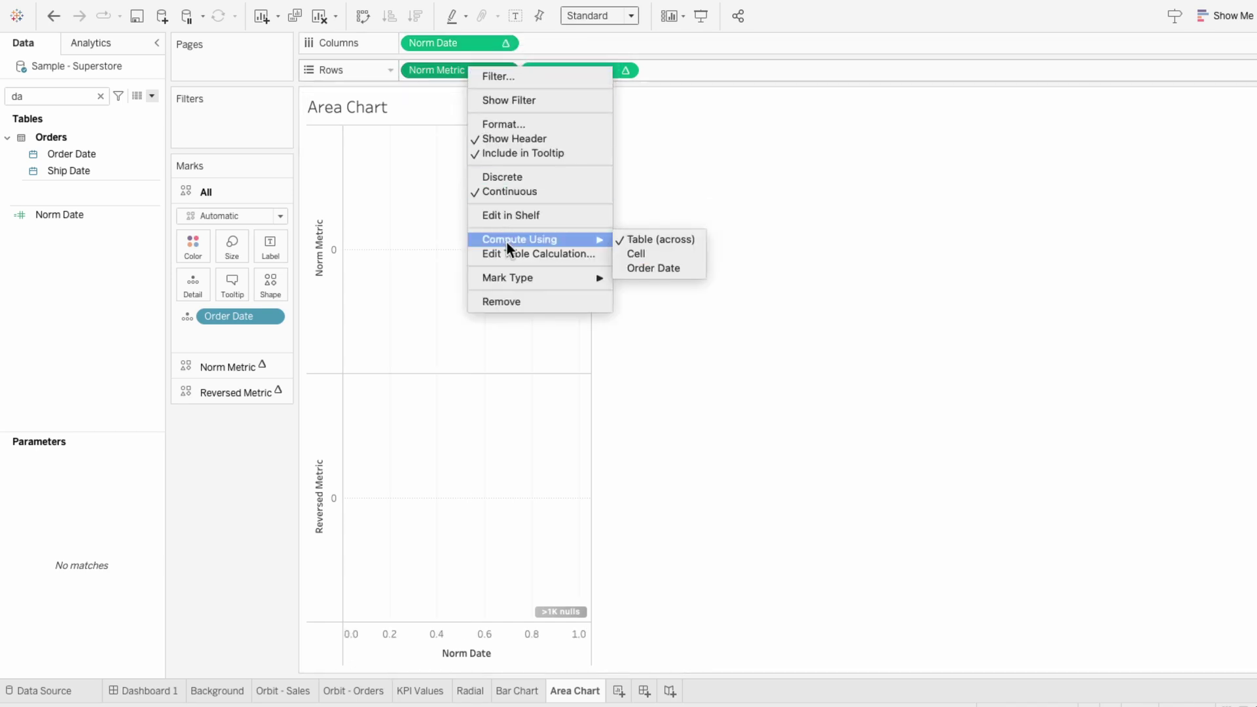
click(652, 268)
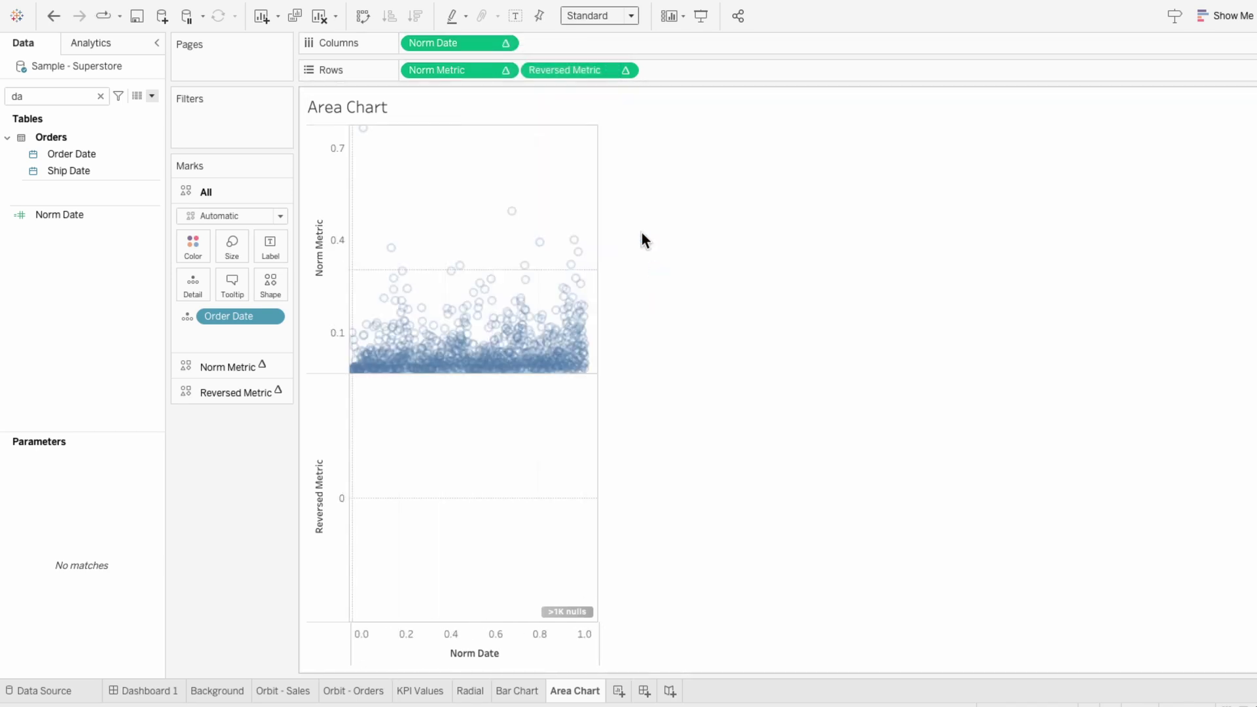
right_click(564, 76)
mouse_move(623, 244)
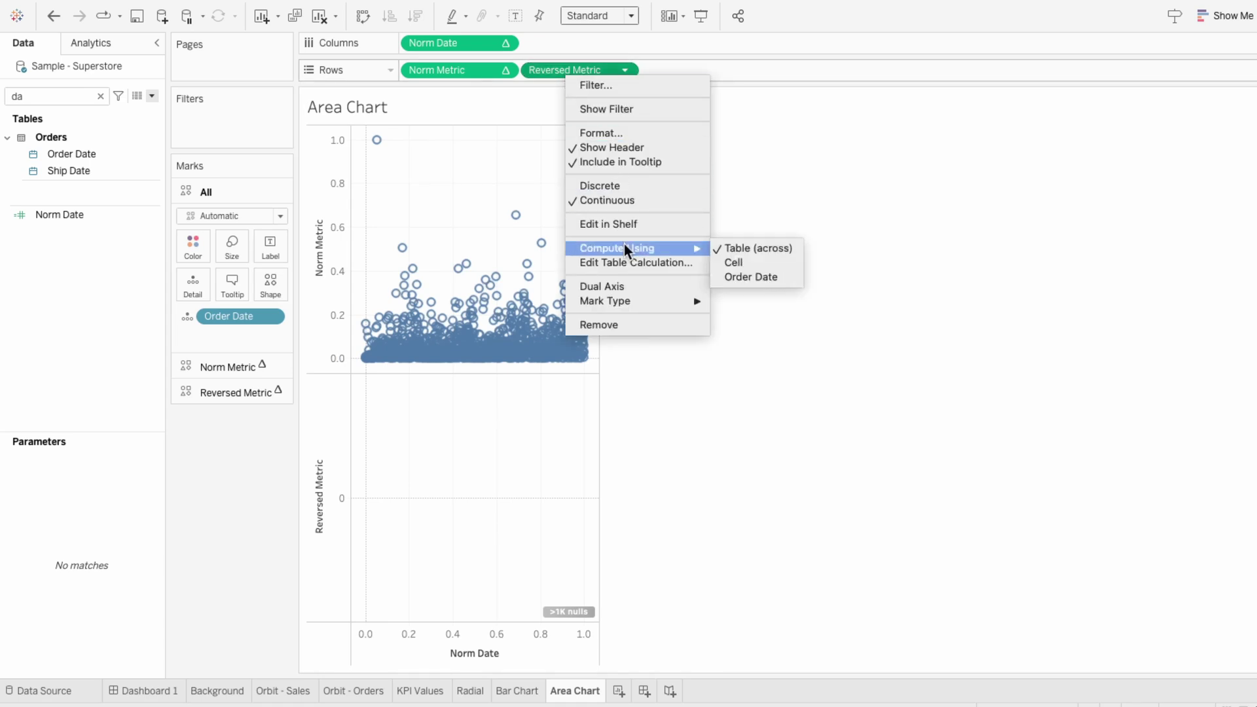
click(729, 273)
- Set the mark type of Norm Metric to Line
click(255, 358)
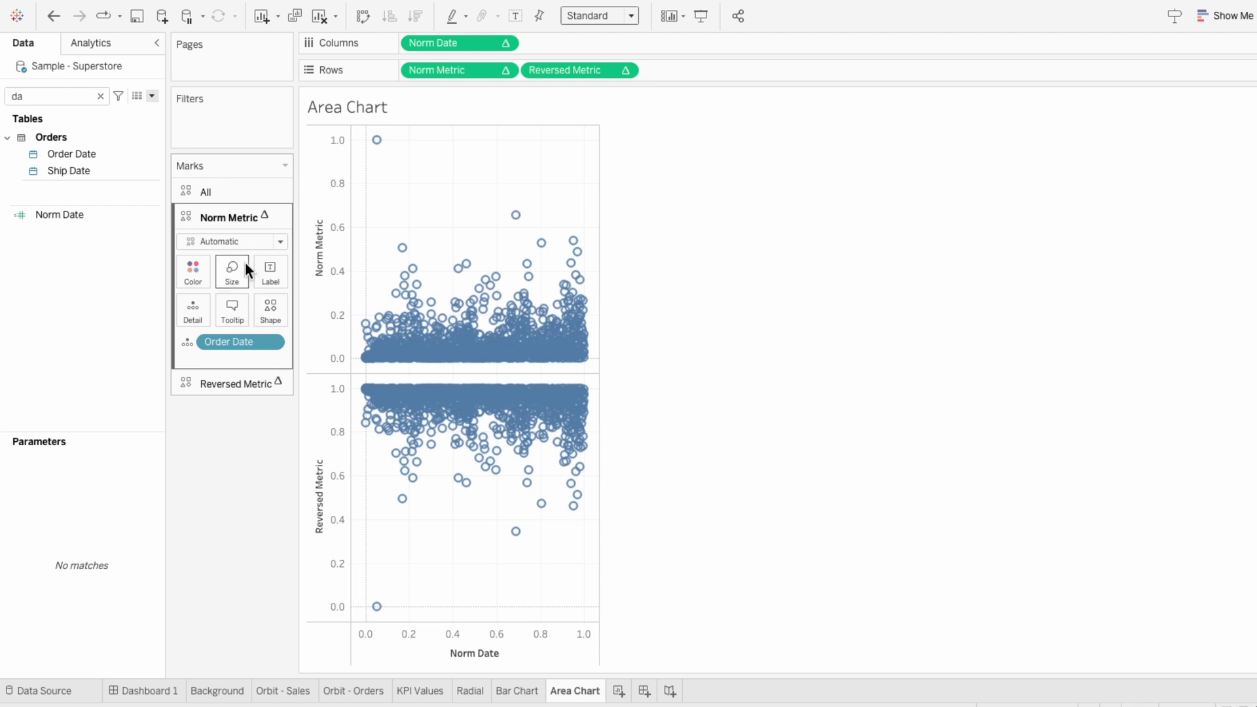
click(243, 242)
click(234, 290)
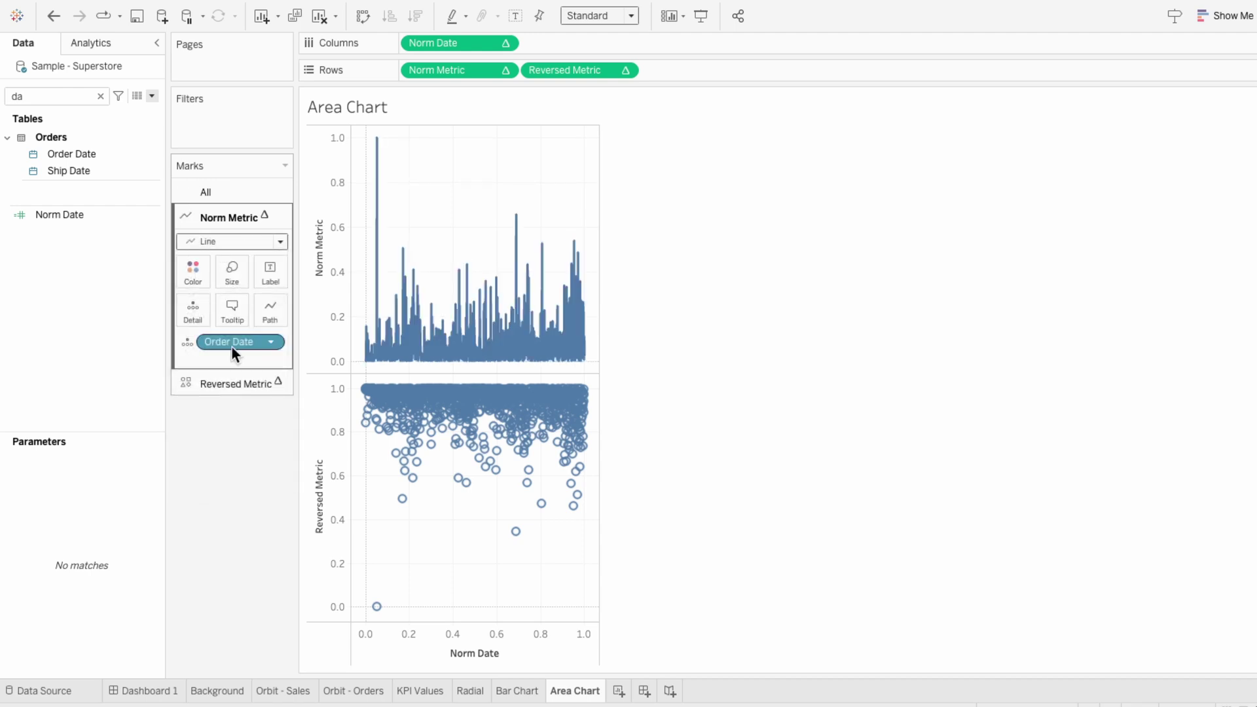
- Set the mark type of Reversed Metric to Area and combine it with Norm Metric as a dual axis
click(229, 382)
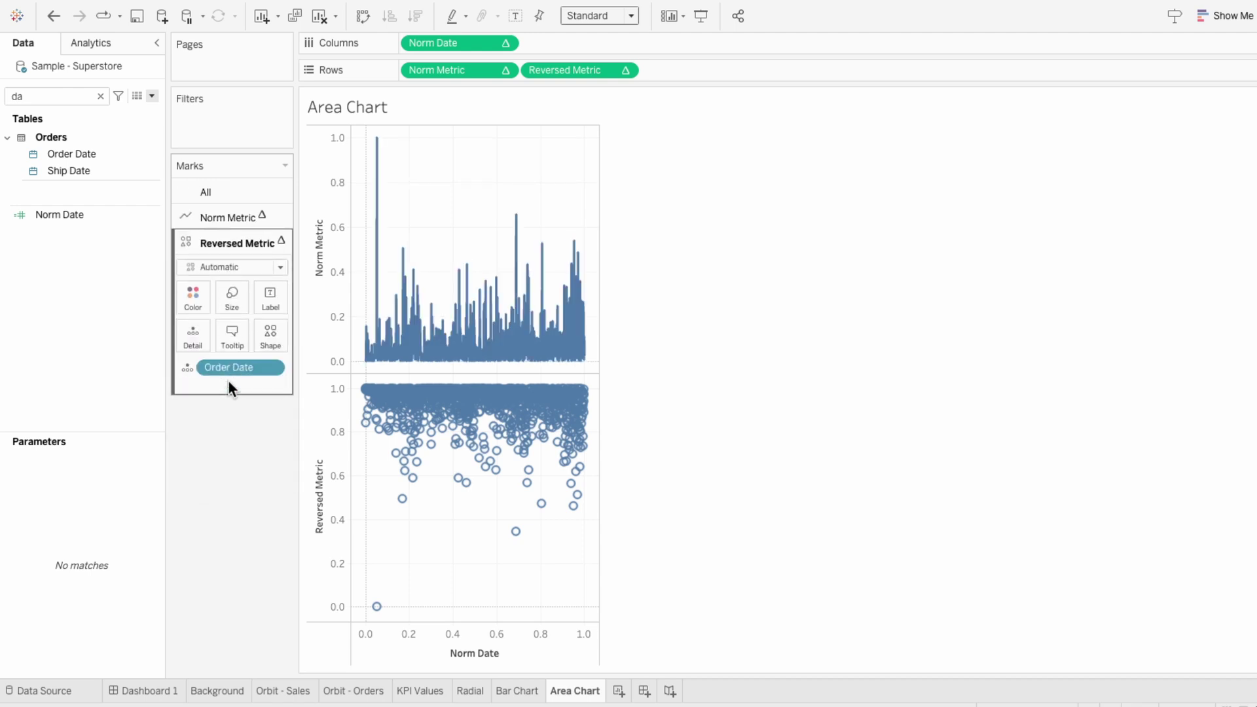
click(246, 269)
click(240, 343)
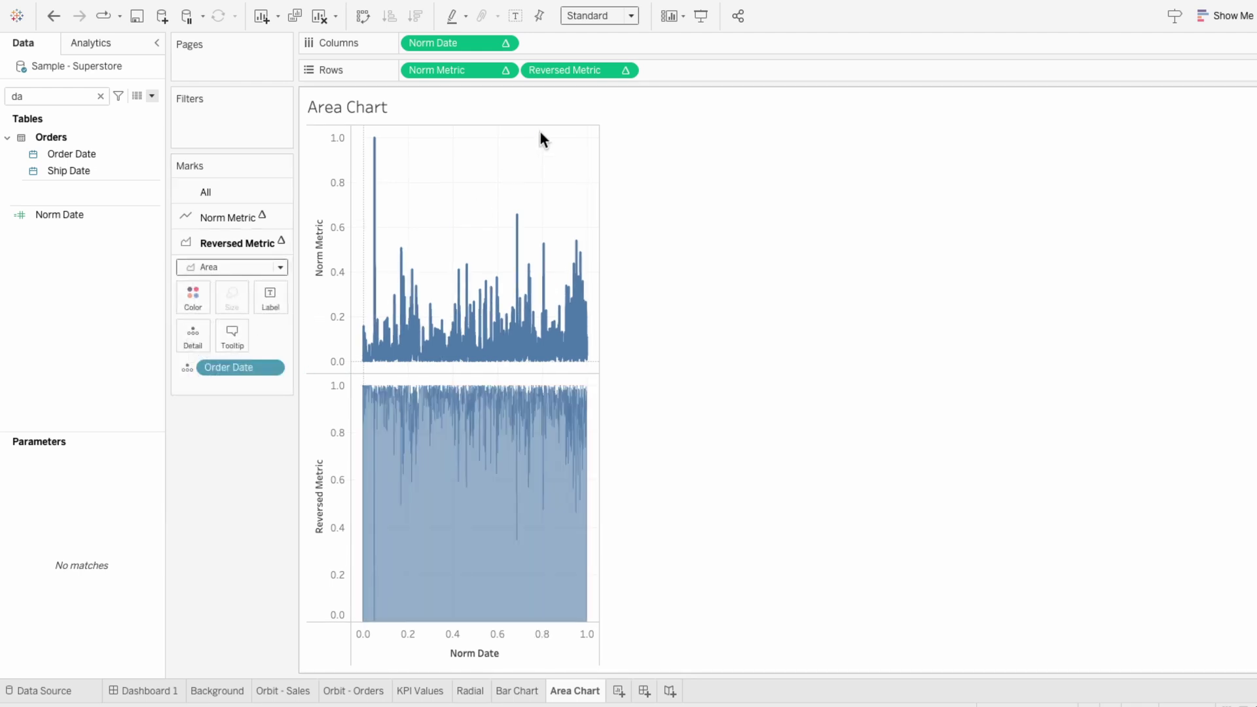
right_click(569, 75)
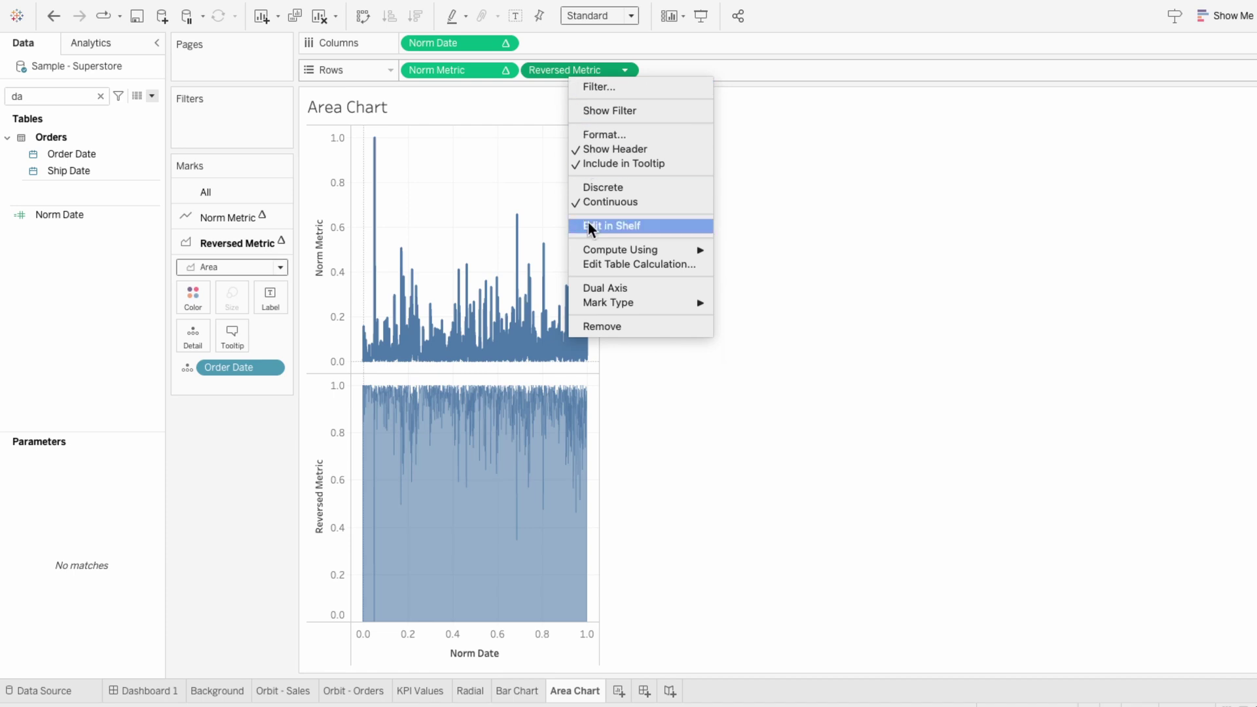
click(596, 289)
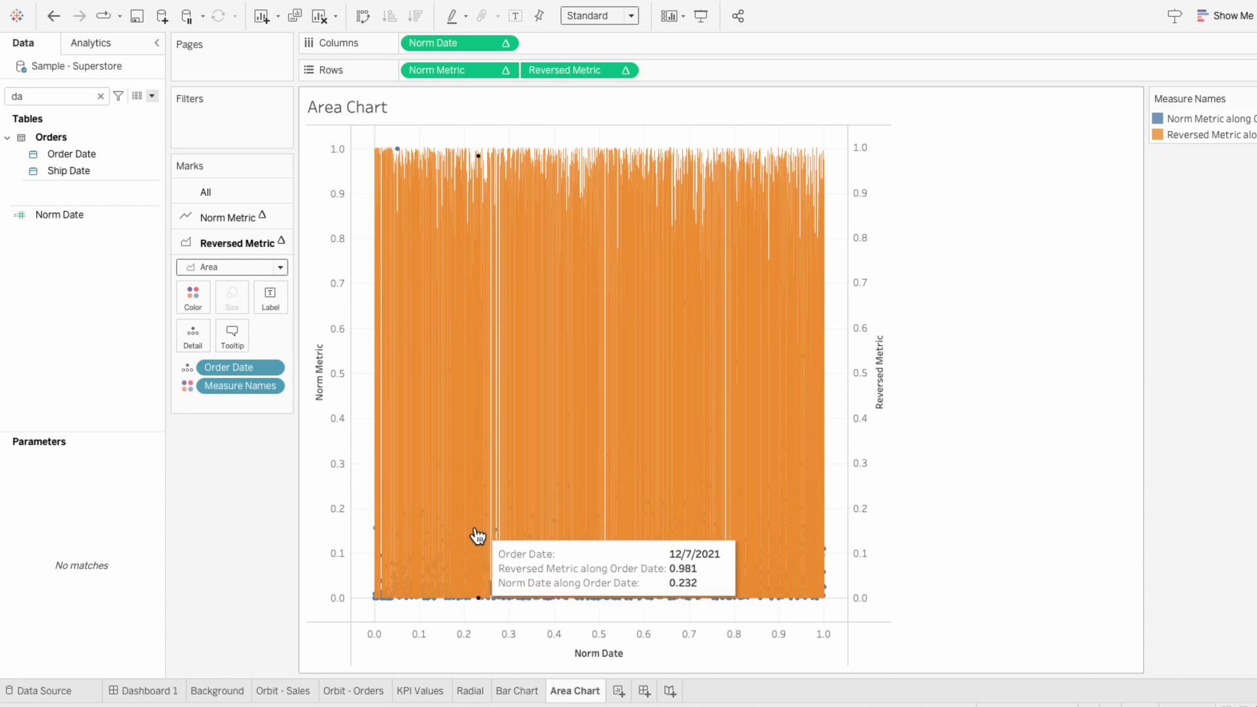
- Filter the worksheet on Order Date with a relative date range of the last 3 weeks
drag(85, 152, 207, 130)
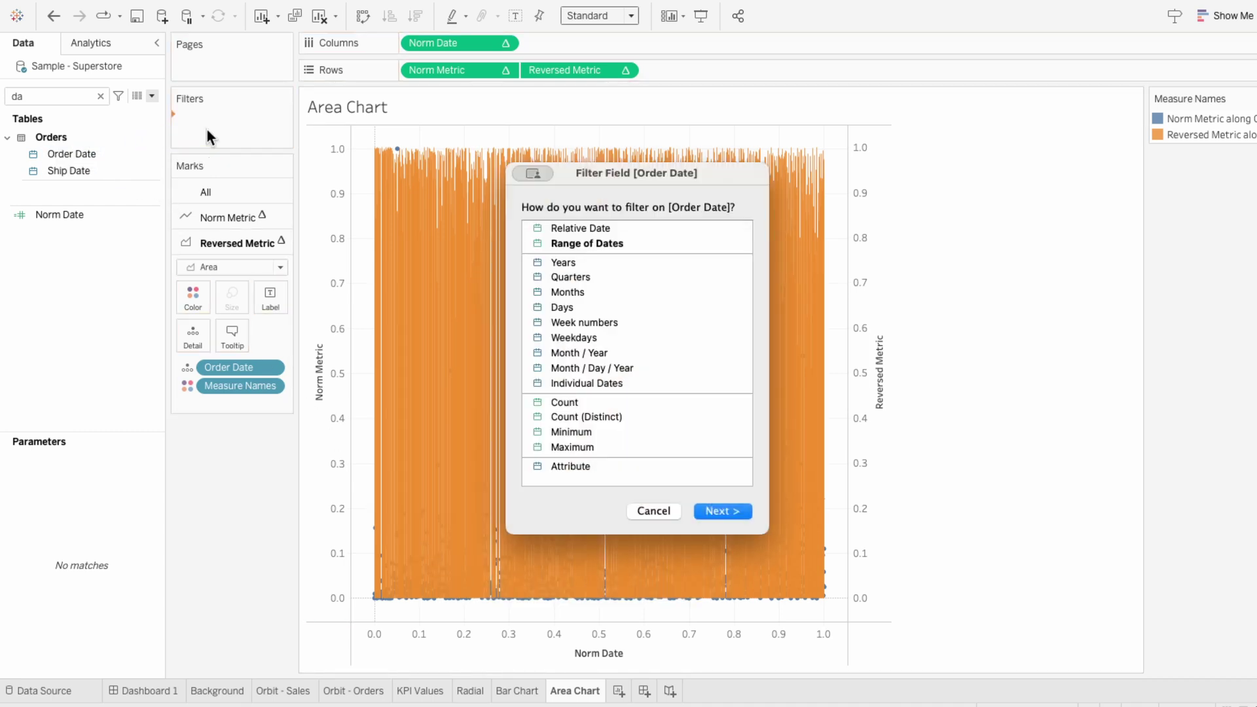
click(618, 229)
click(724, 498)
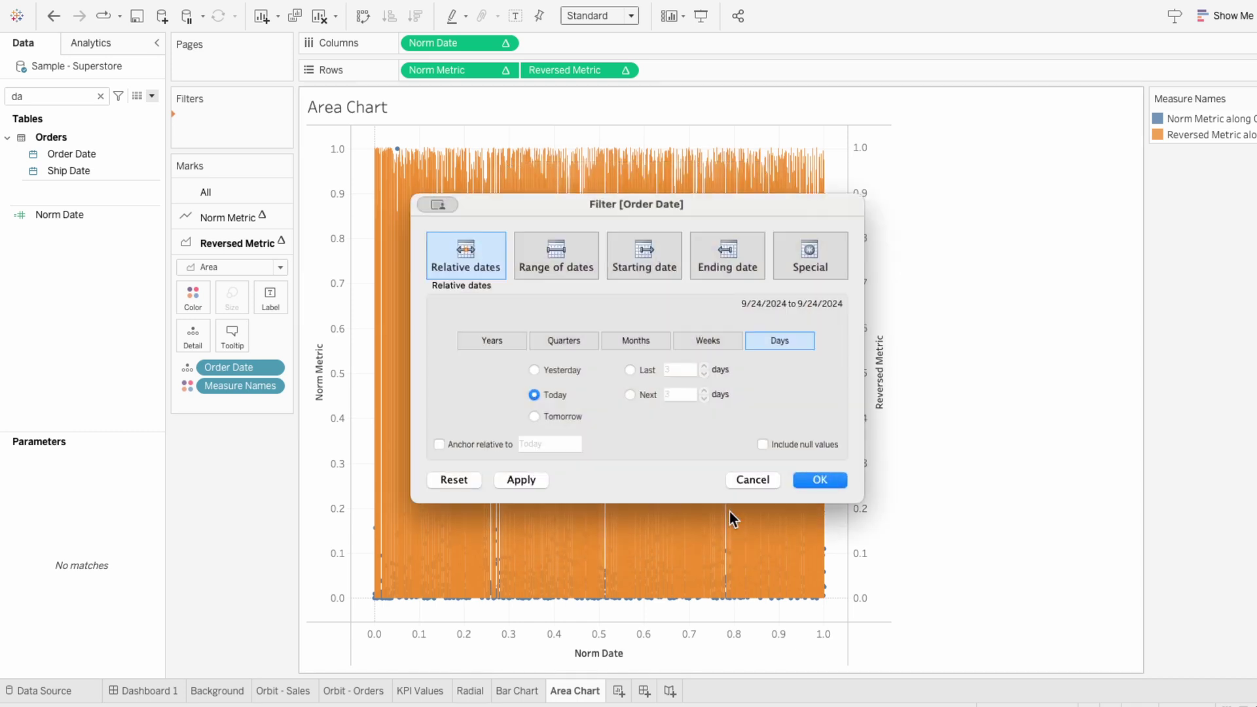
click(689, 337)
click(640, 366)
click(821, 480)
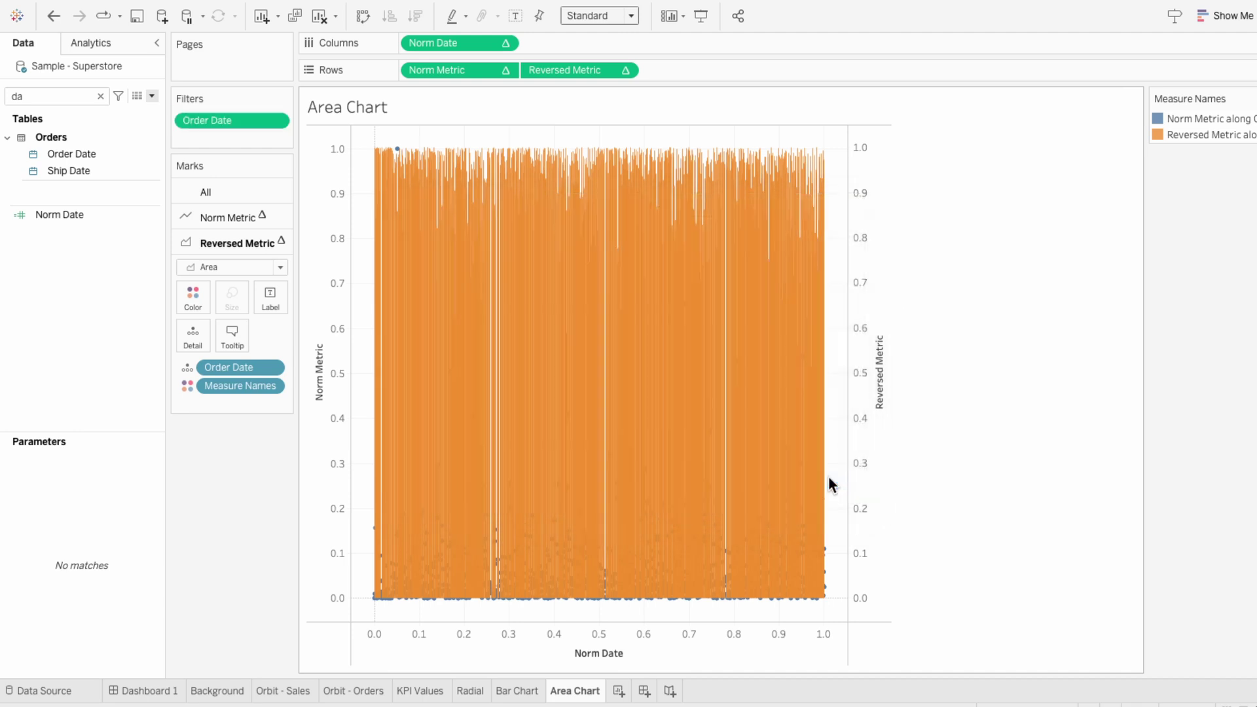
- Give the Reversed Metric axis a custom fixed range of -0.05 to 1.05 and reverse its scale
right_click(877, 411)
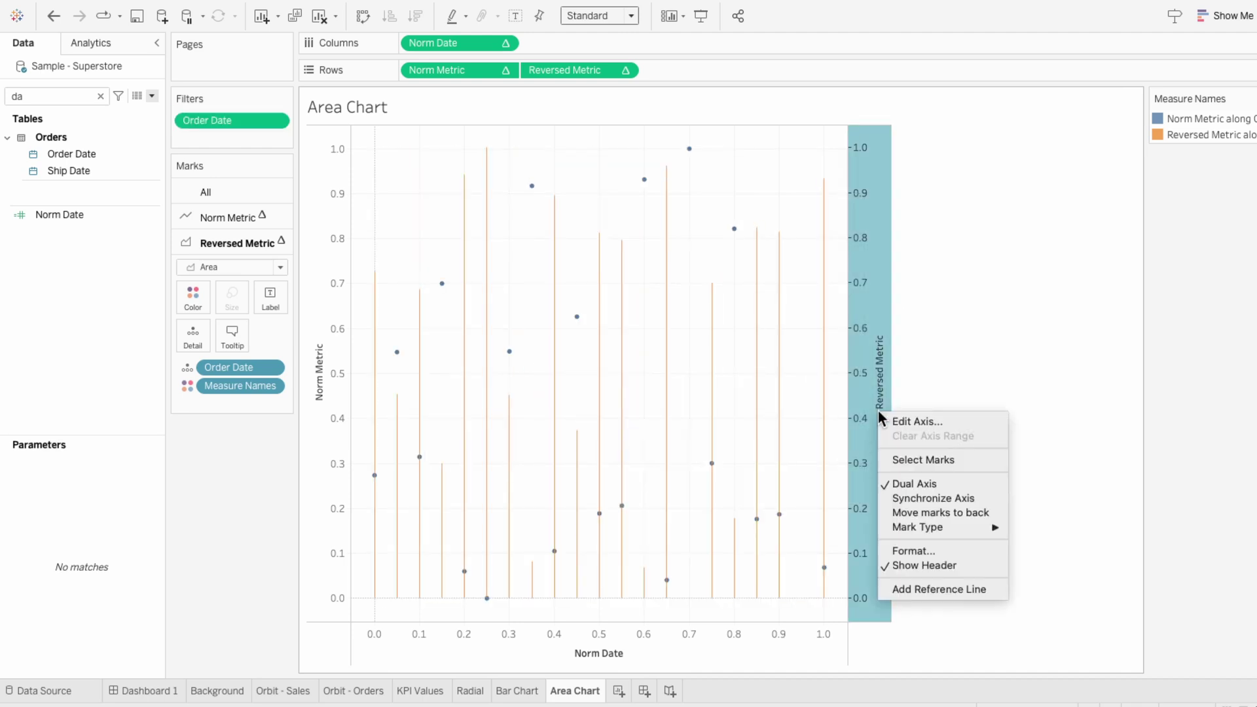
click(887, 417)
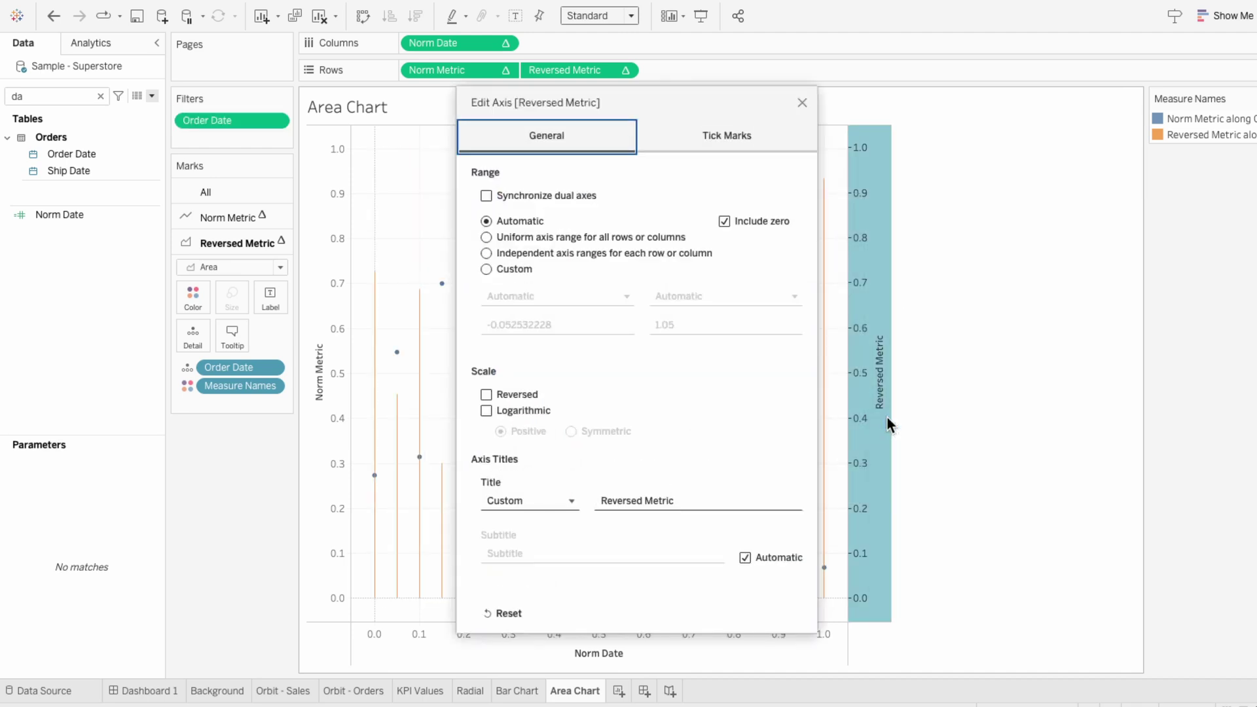
click(517, 271)
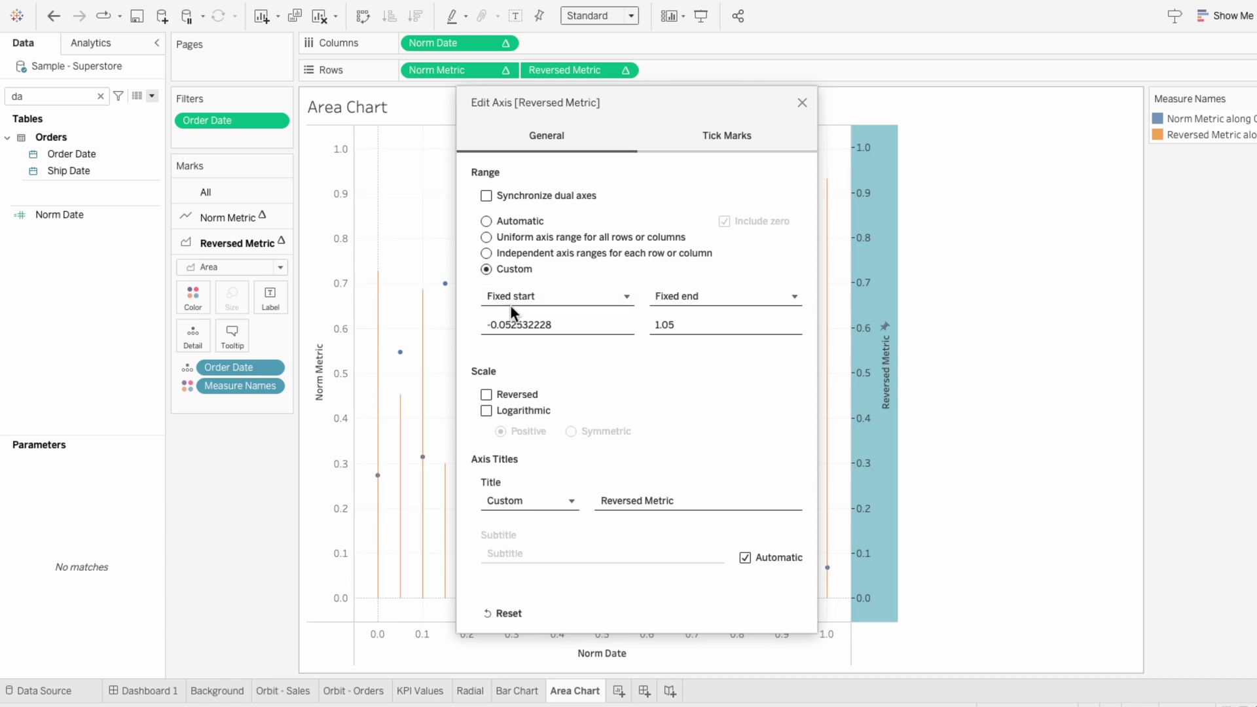
click(592, 324)
drag(563, 324, 514, 324)
key(BackSpace)
key(Tab)
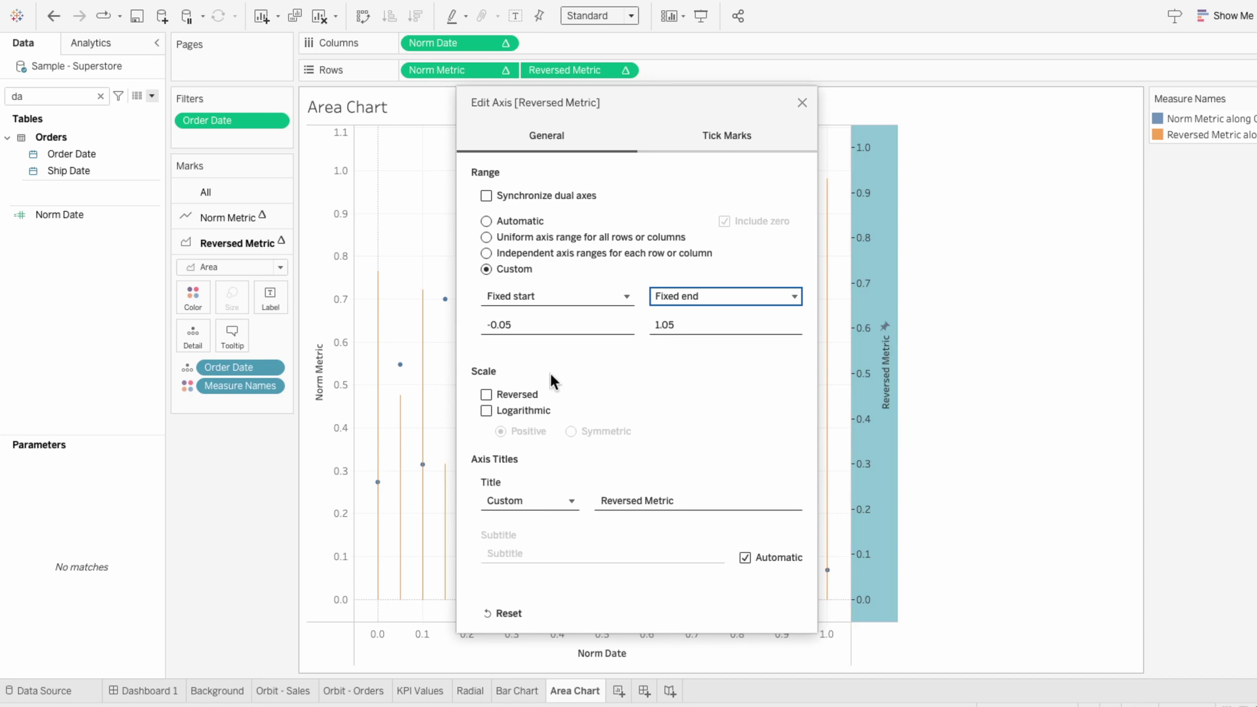
click(522, 393)
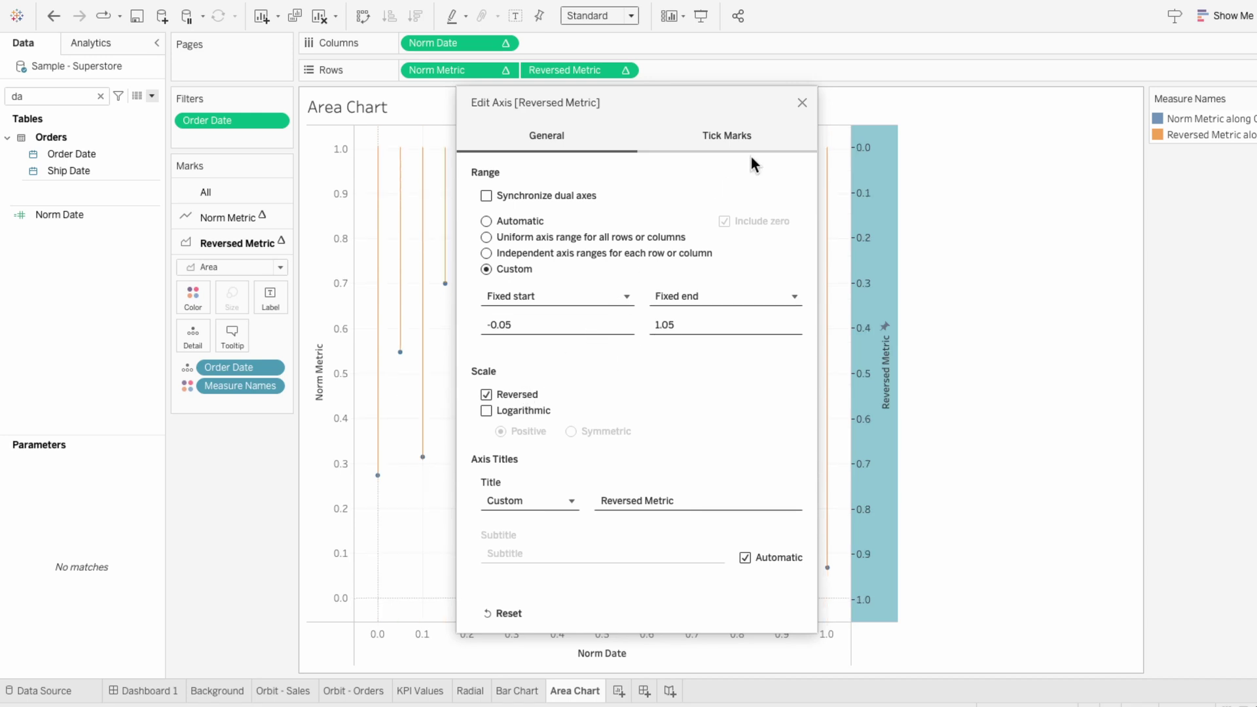
click(802, 104)
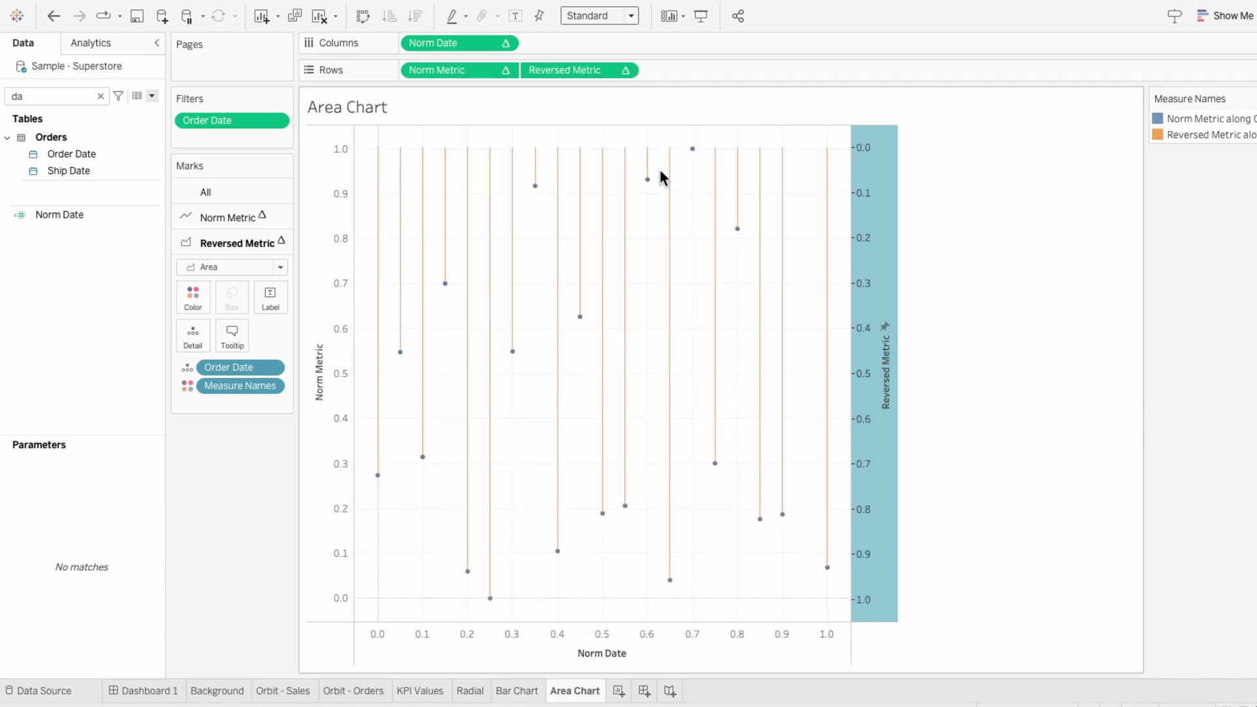
- Fix the Norm Metric axis range from -0.05 to 1.05 and move the Norm Metric marks to the front
right_click(341, 297)
click(349, 303)
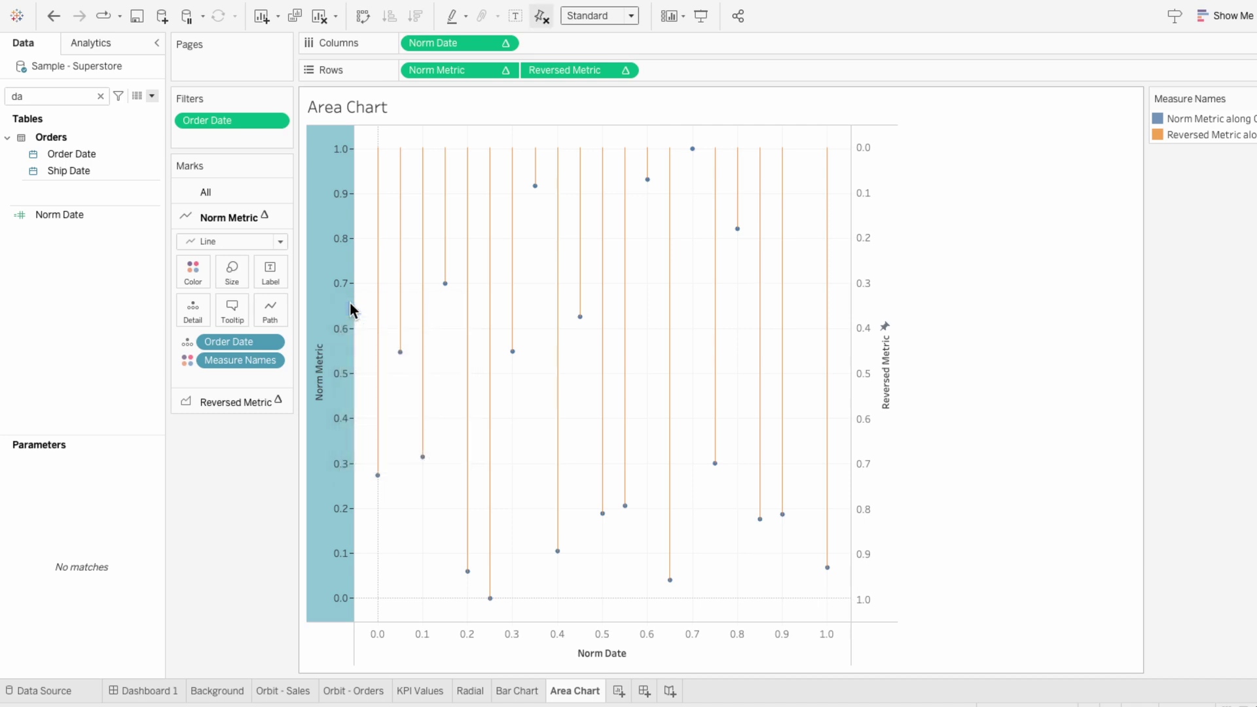
click(487, 256)
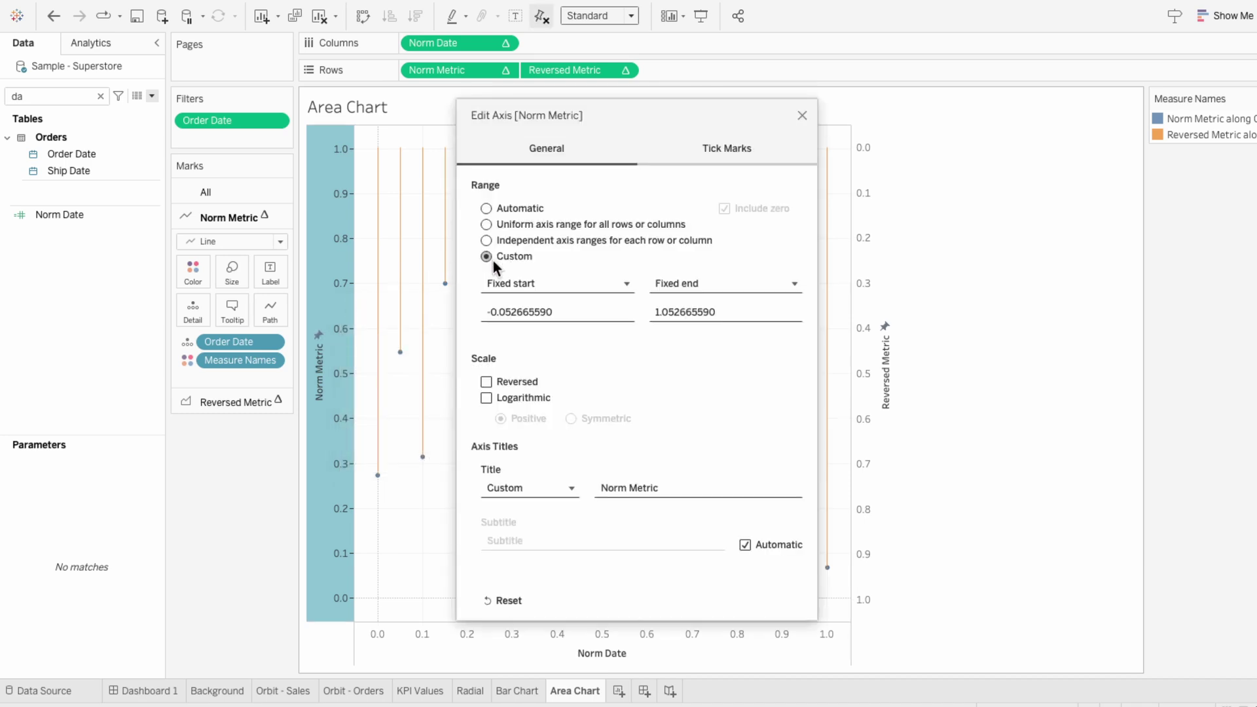
drag(512, 311, 565, 305)
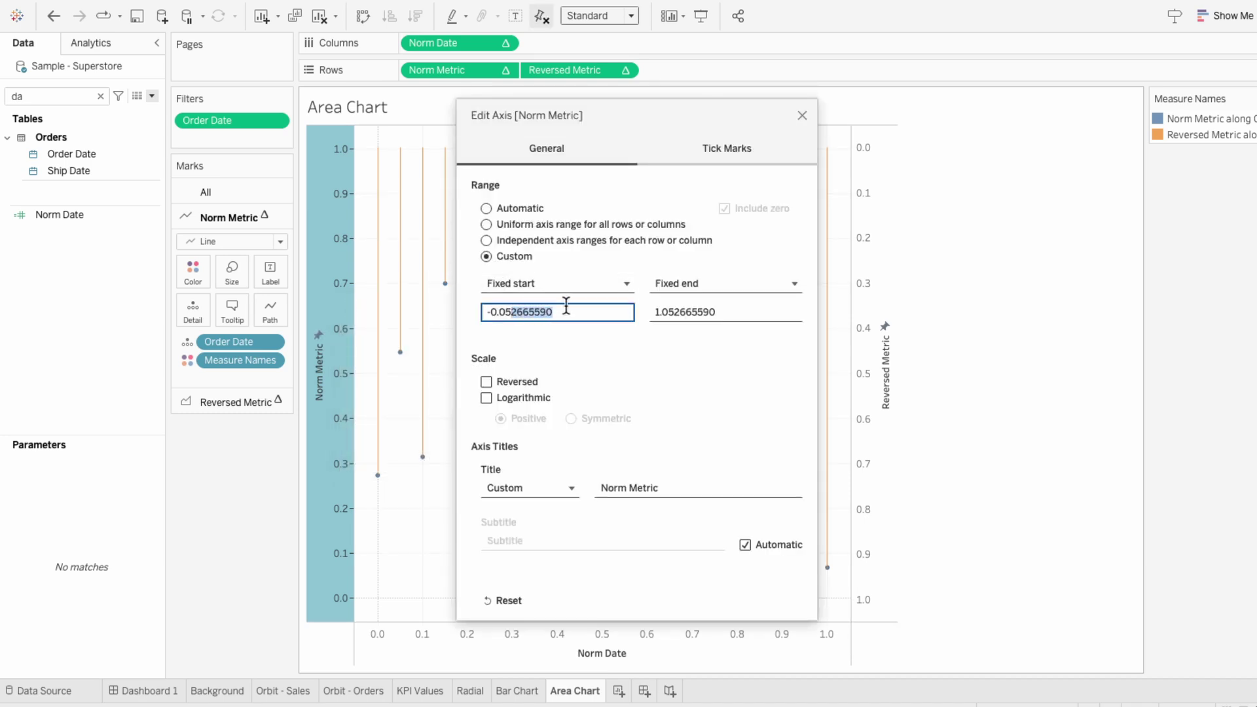
key(BackSpace)
drag(676, 305, 726, 312)
key(BackSpace)
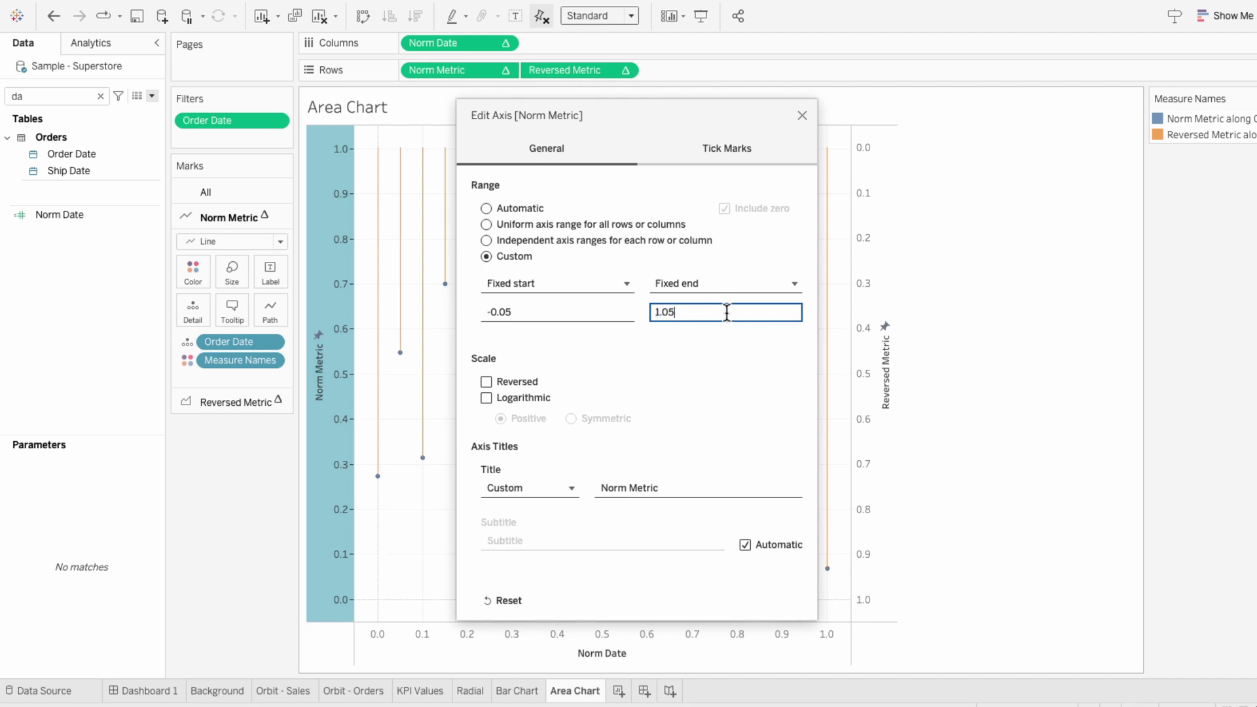
click(803, 116)
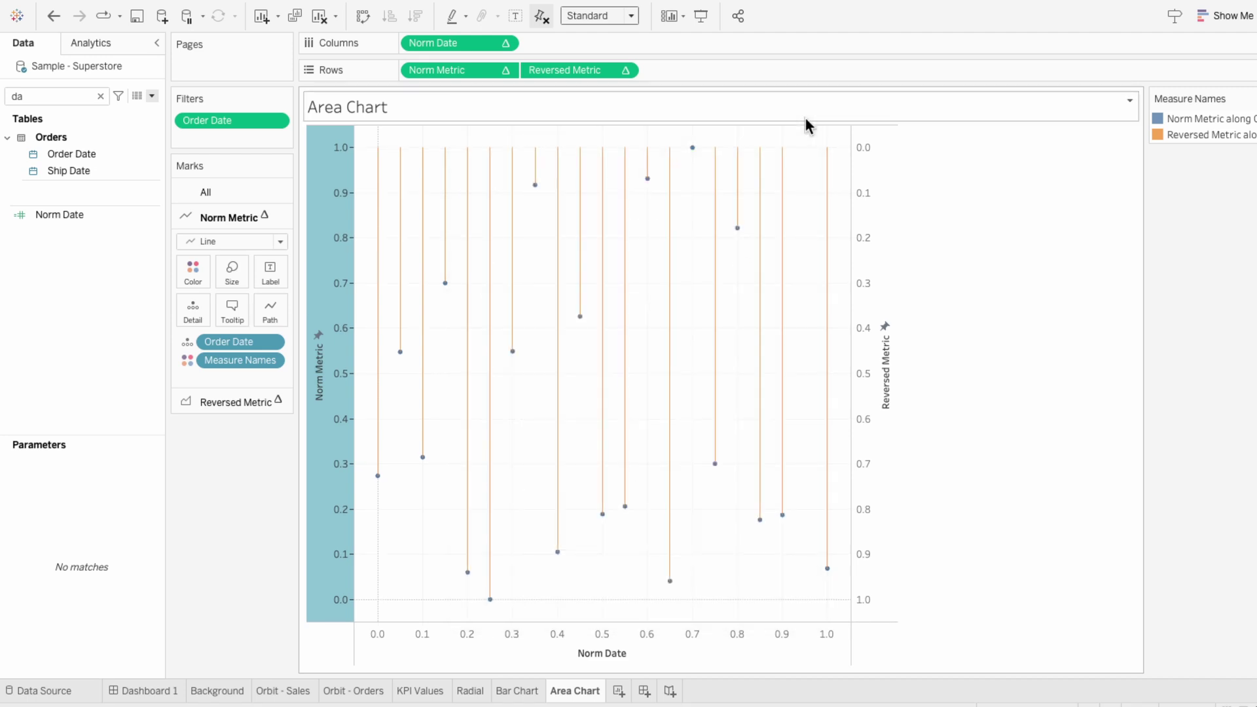
right_click(336, 351)
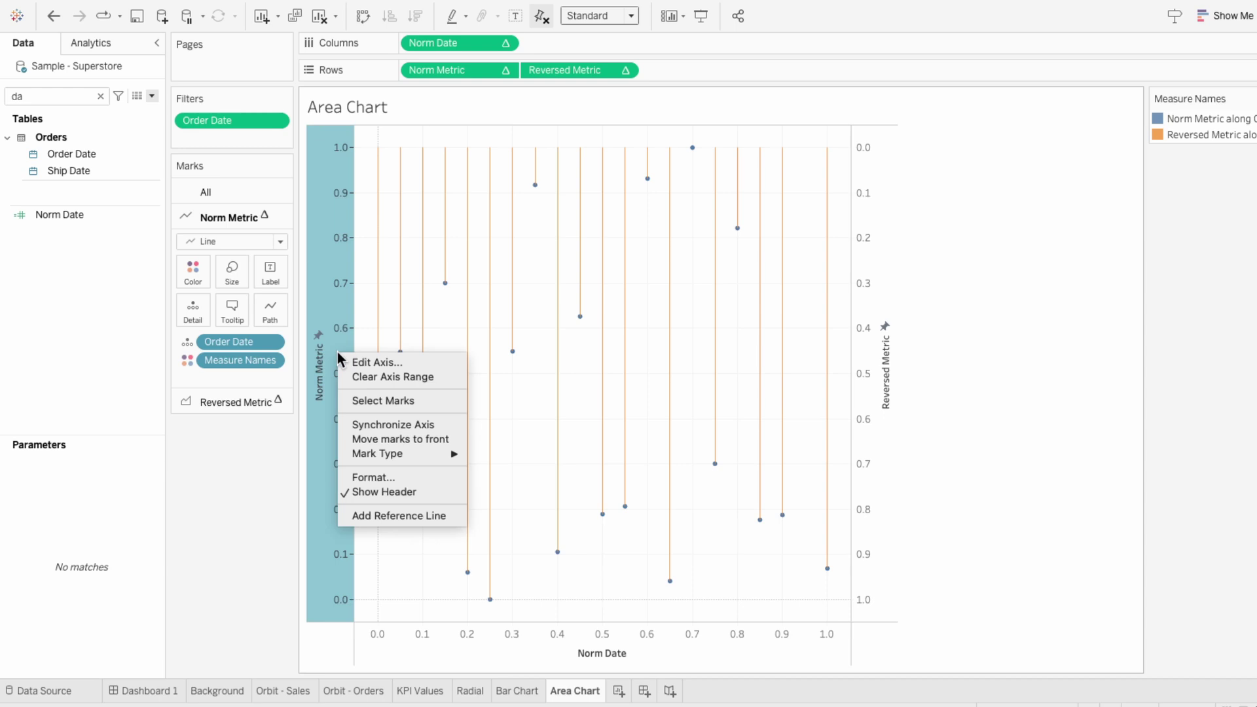
click(360, 439)
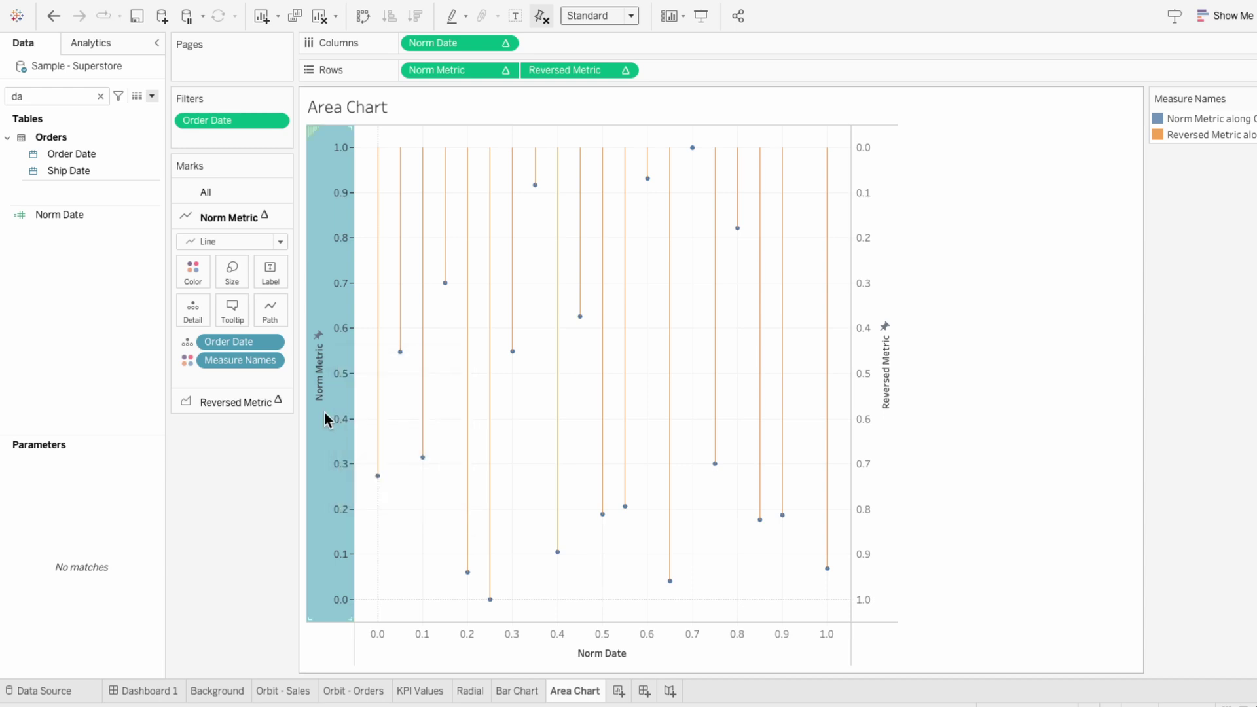
- Remove Measure Names from the Norm Metric marks and from the Reversed Metric marks
click(238, 360)
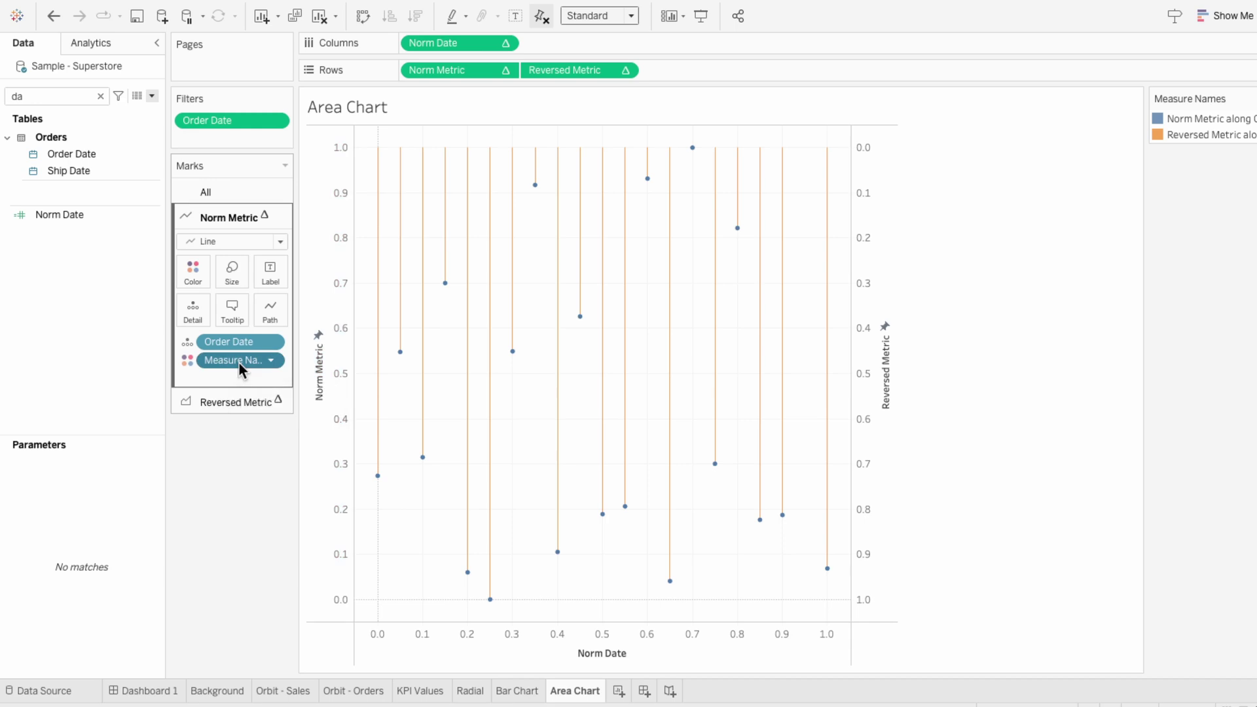
key(Delete)
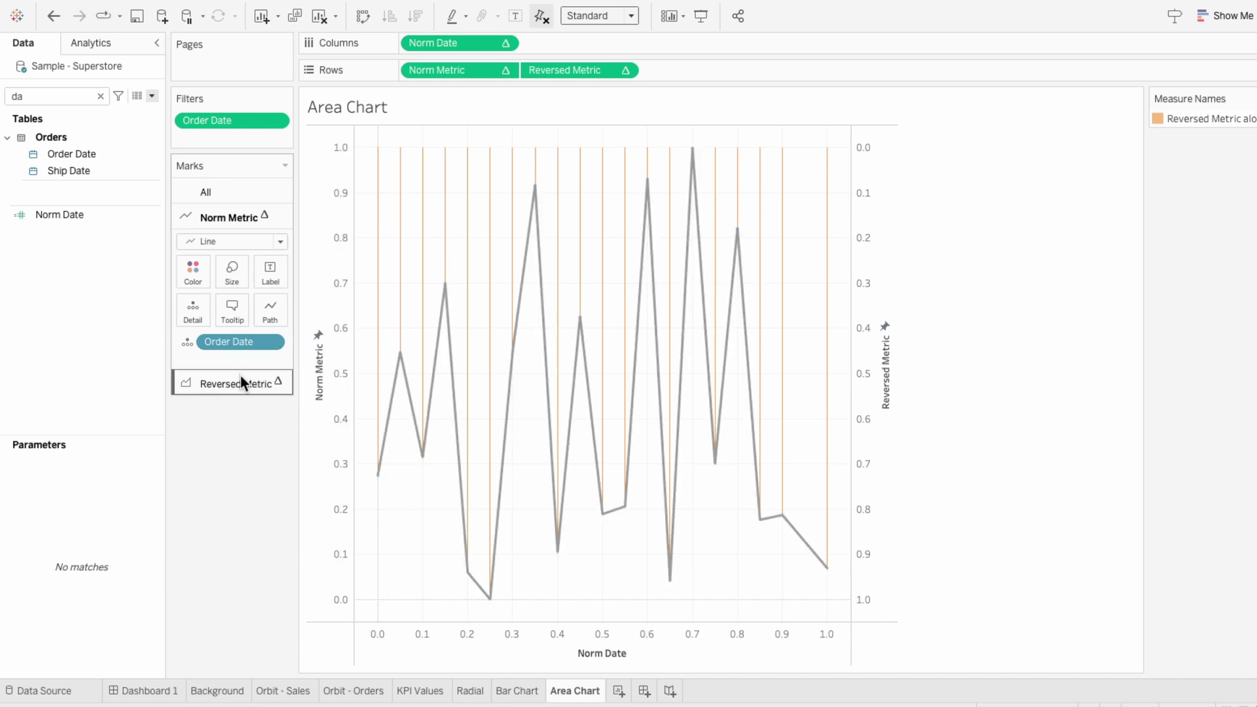
click(241, 380)
click(237, 387)
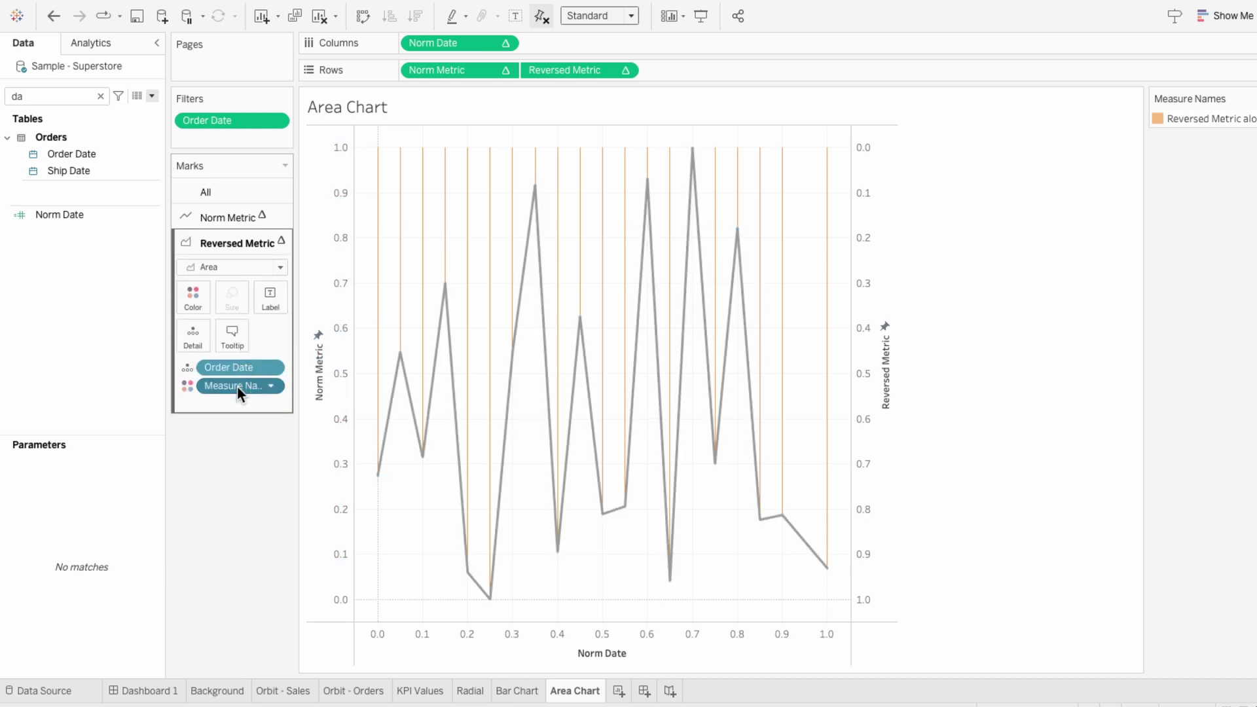
key(Delete)
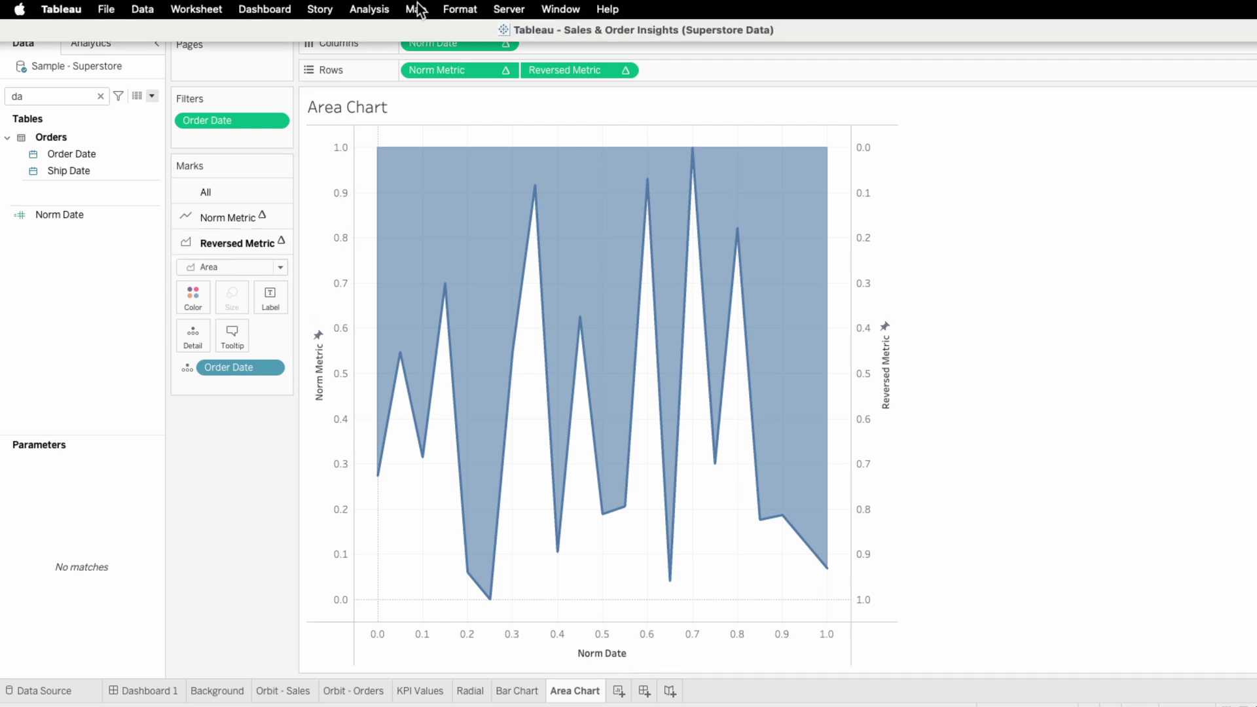
- Add Blue Gradient Background - Reversed.png from the Images folder as a background image for the Sample - Superstore data source
click(416, 9)
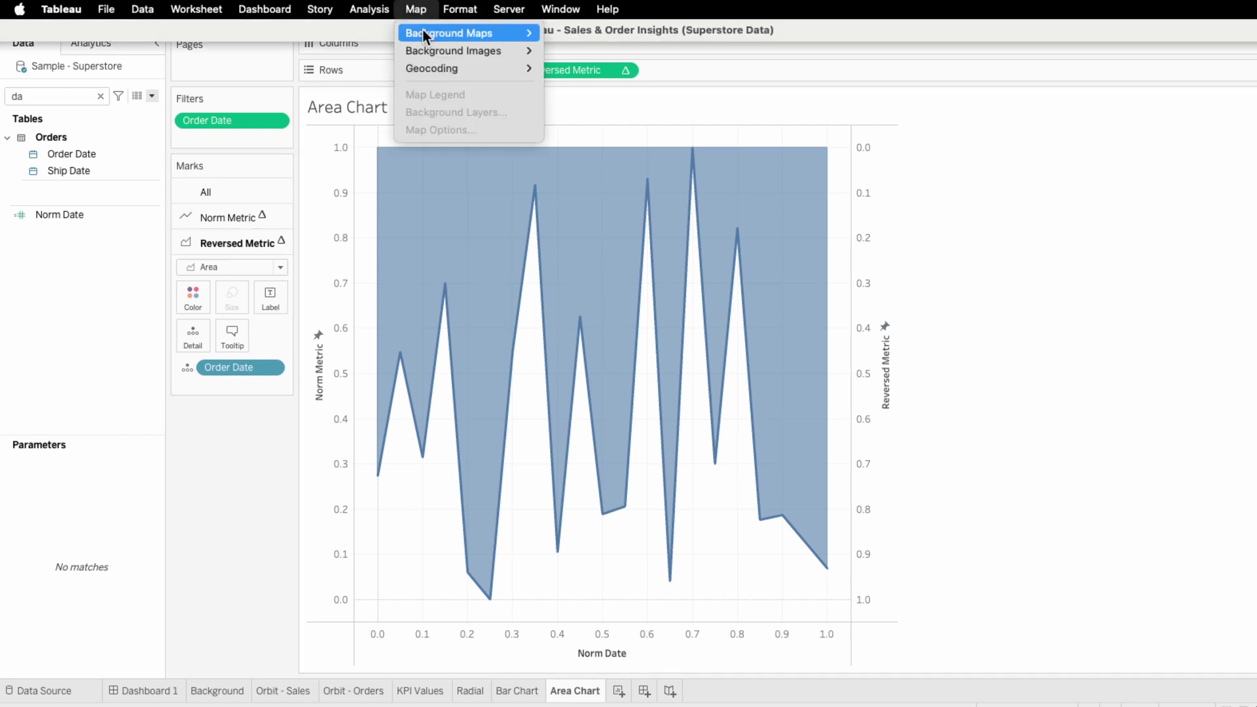
mouse_move(425, 53)
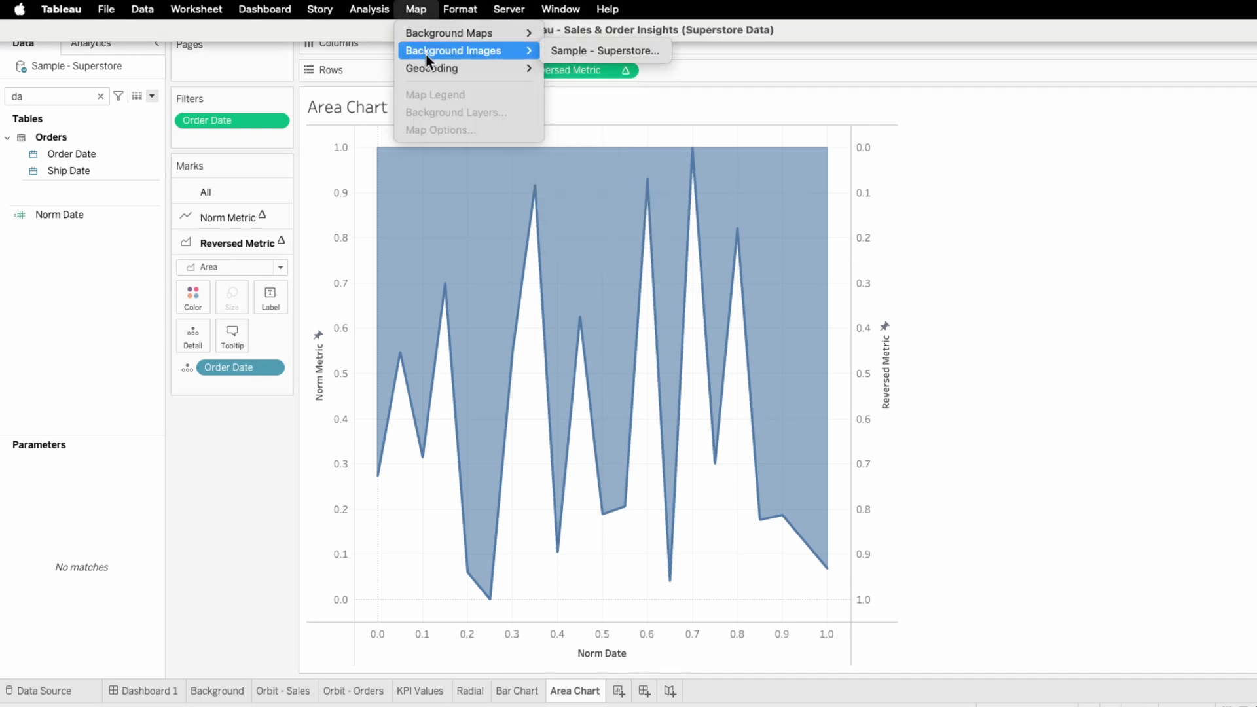
click(580, 54)
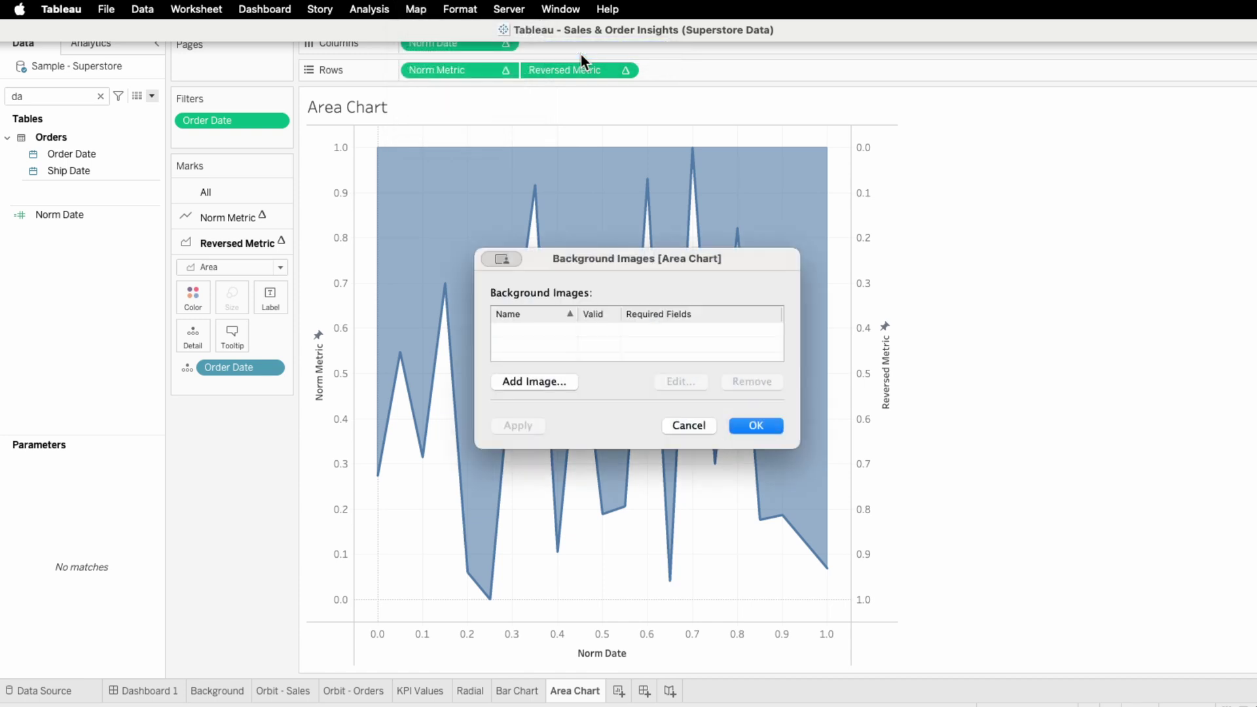
click(541, 383)
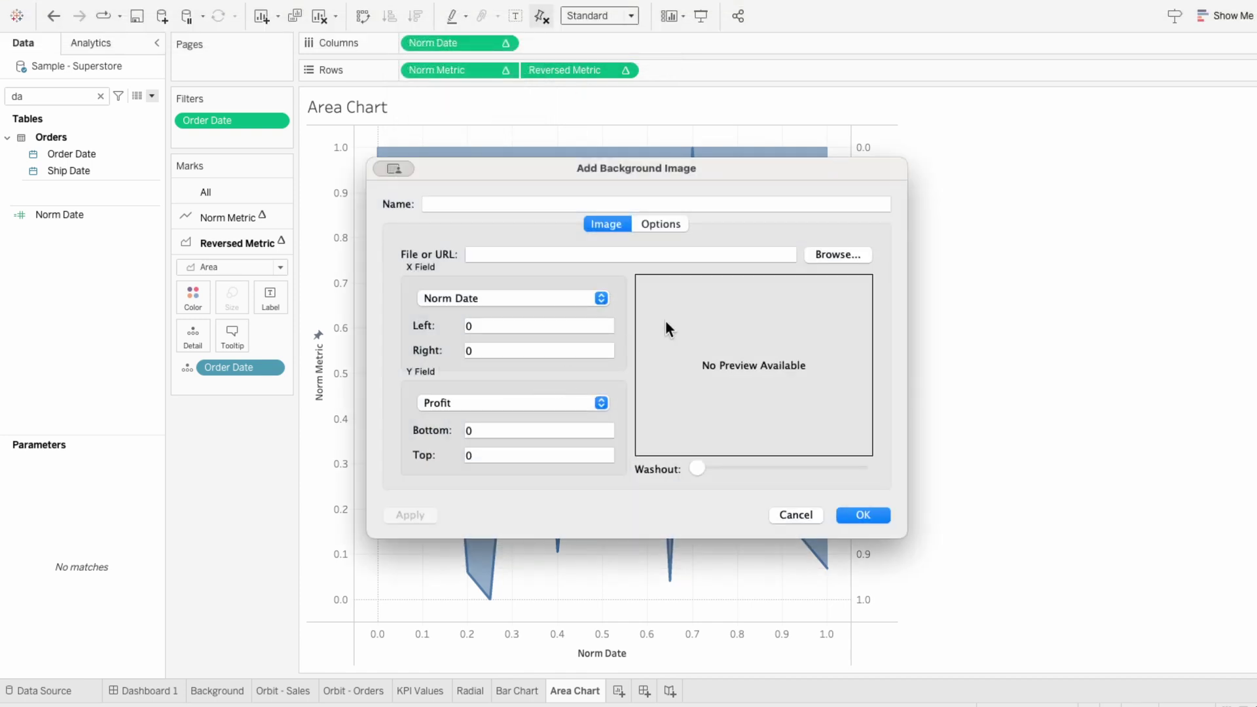
click(849, 255)
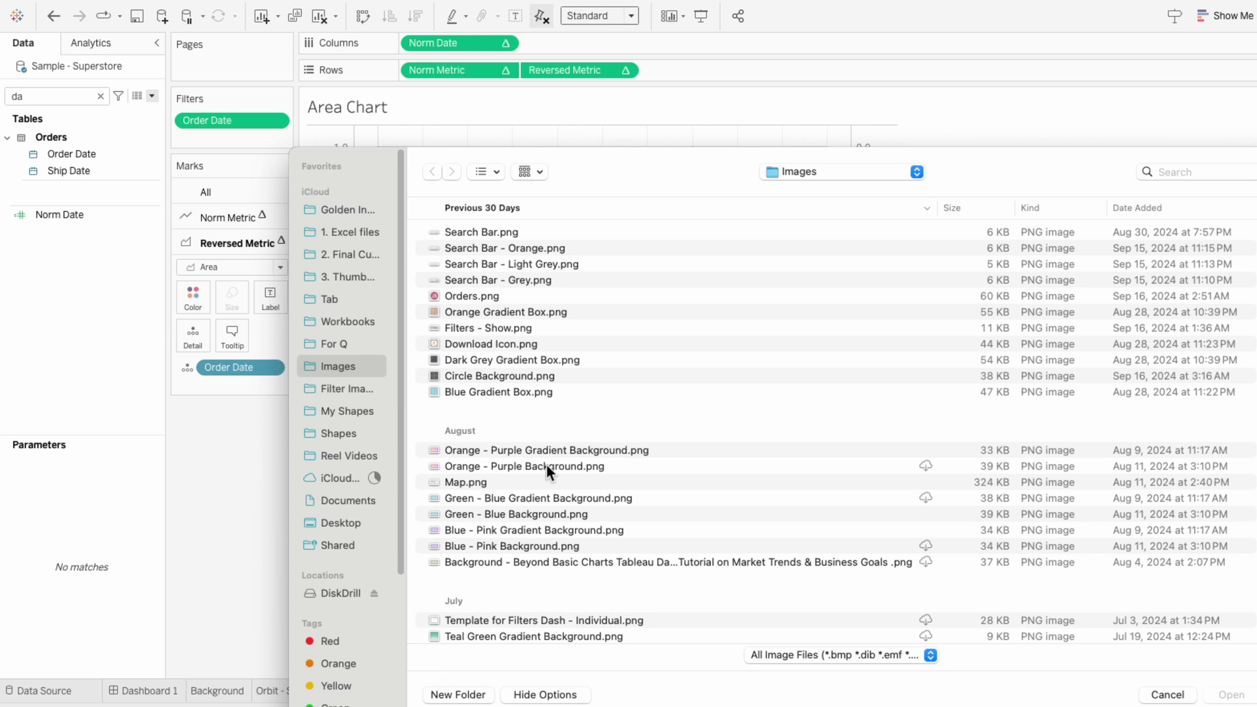
scroll(548, 464, down, 3)
double_click(571, 635)
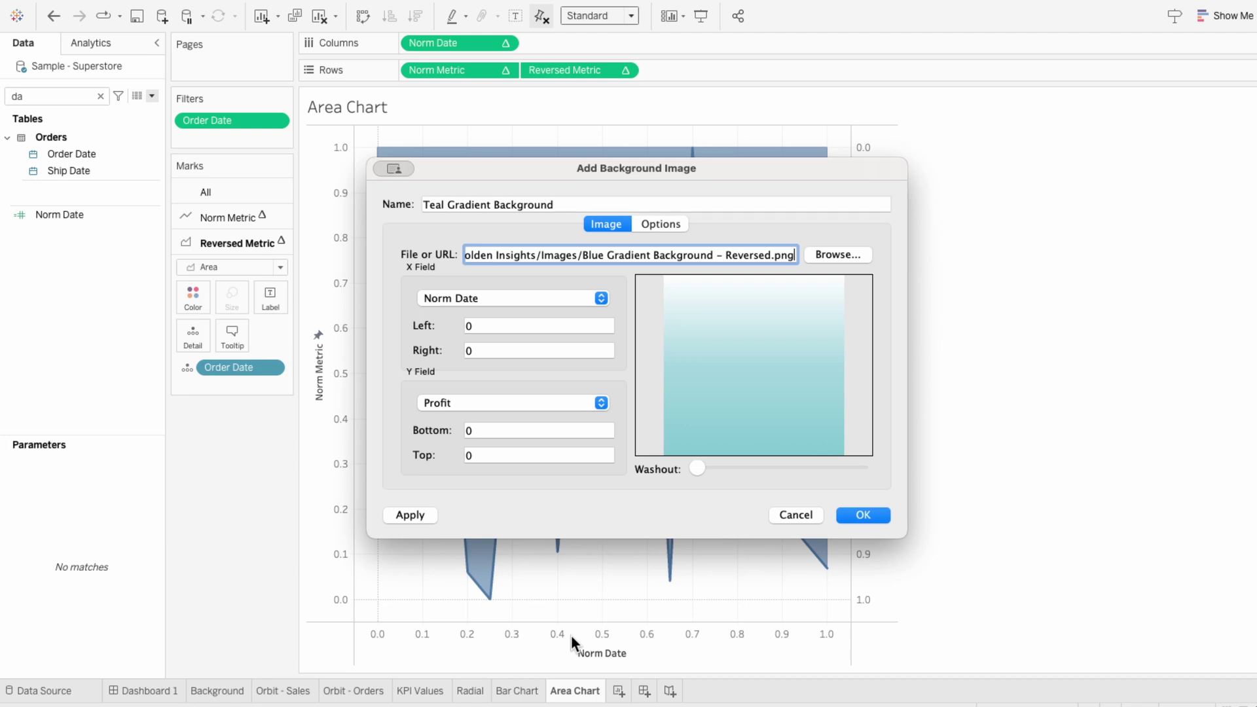
- Map the background image to Norm Date from 0 to 1 horizontally and Norm Metric from 0 to 1 vertically
click(490, 350)
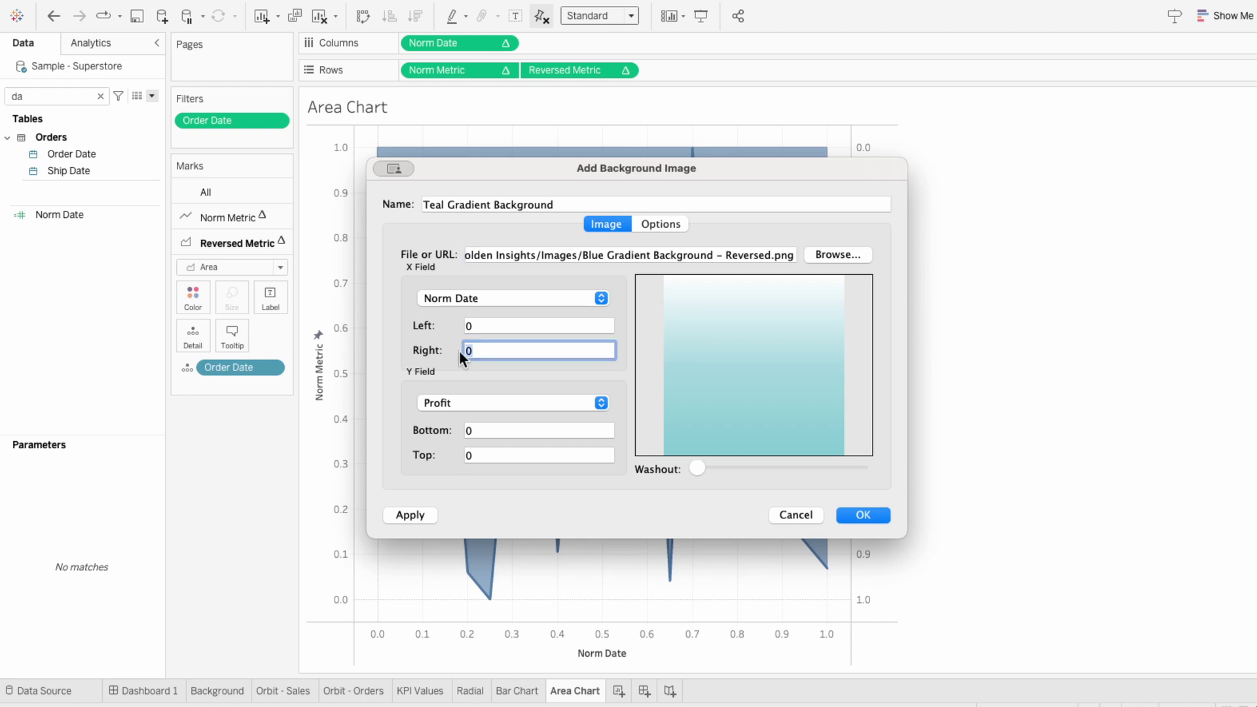
click(498, 398)
click(498, 259)
click(492, 453)
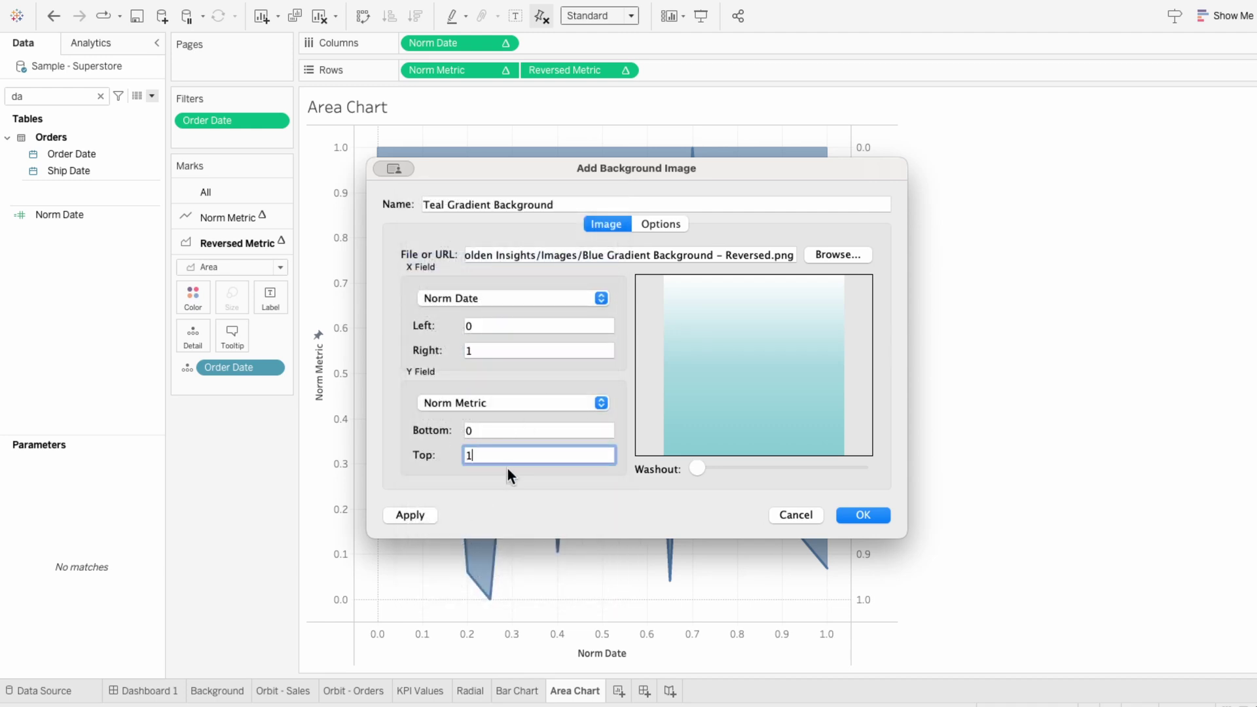
- Turn off Lock Aspect Ratio for the background image and apply the image to the chart
click(658, 223)
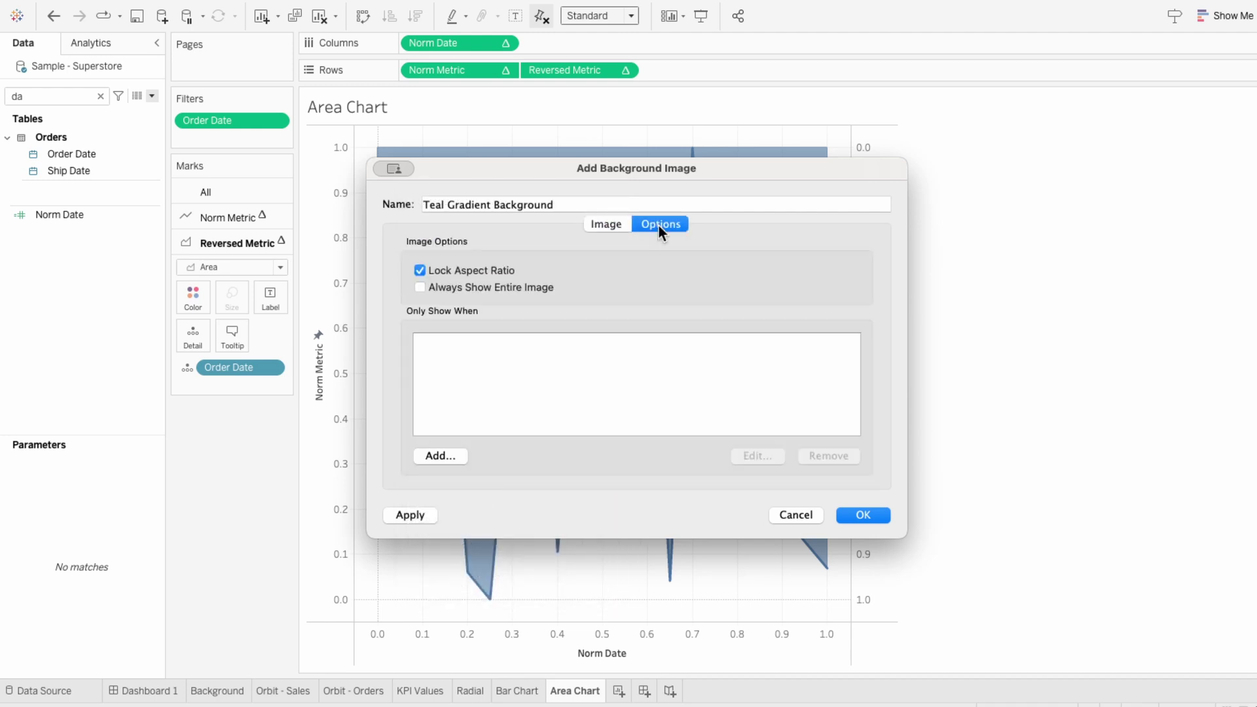
click(478, 270)
click(881, 513)
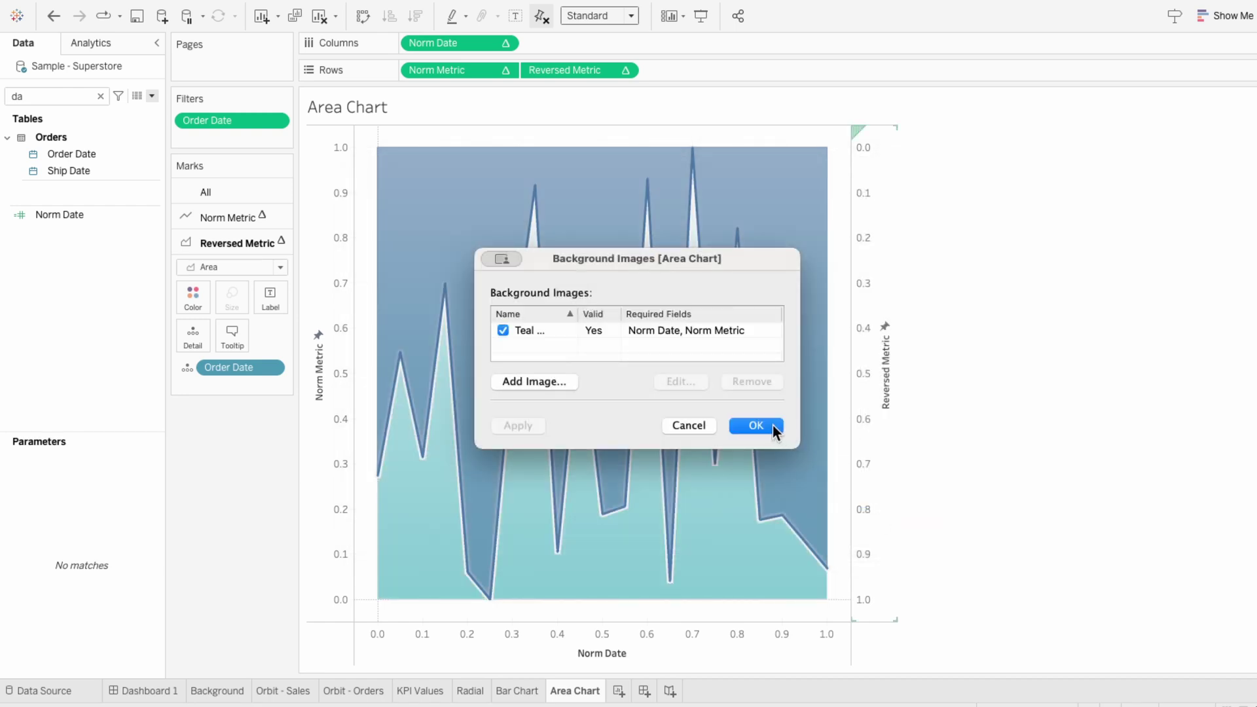
click(764, 427)
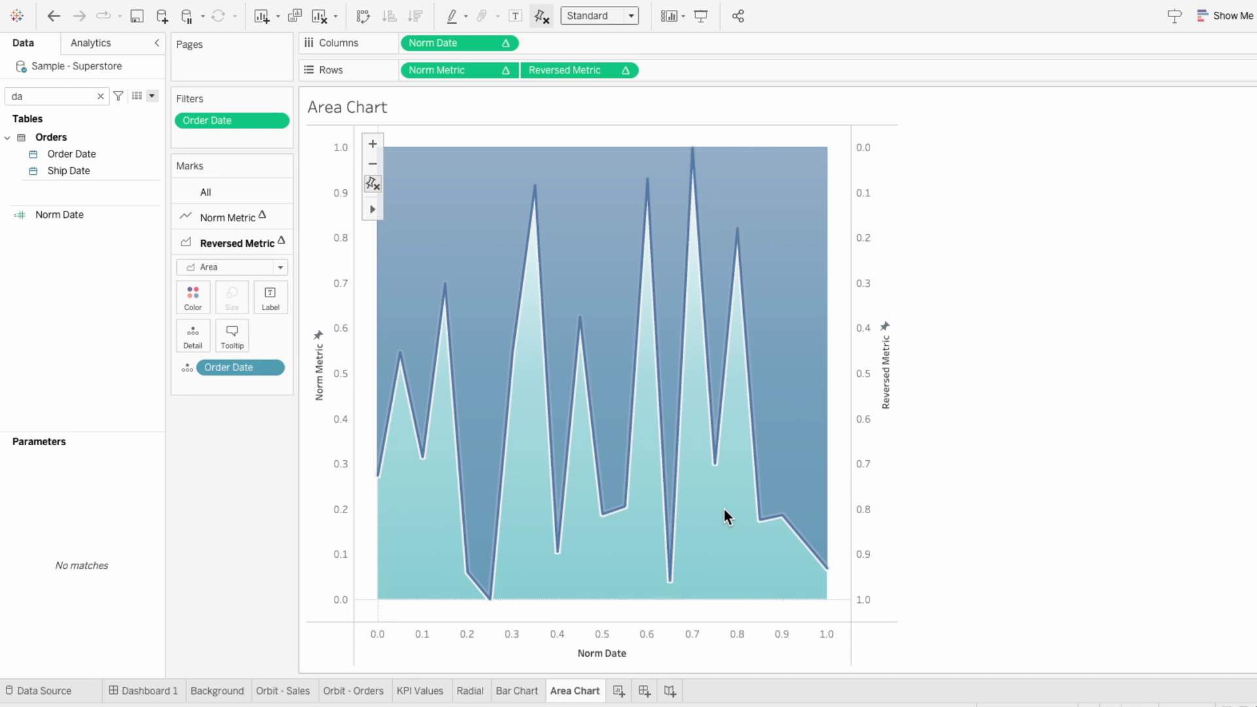
- Color the Reversed Metric area with the teal sampled from the gradient's lower edge and set its opacity to 100%
click(191, 295)
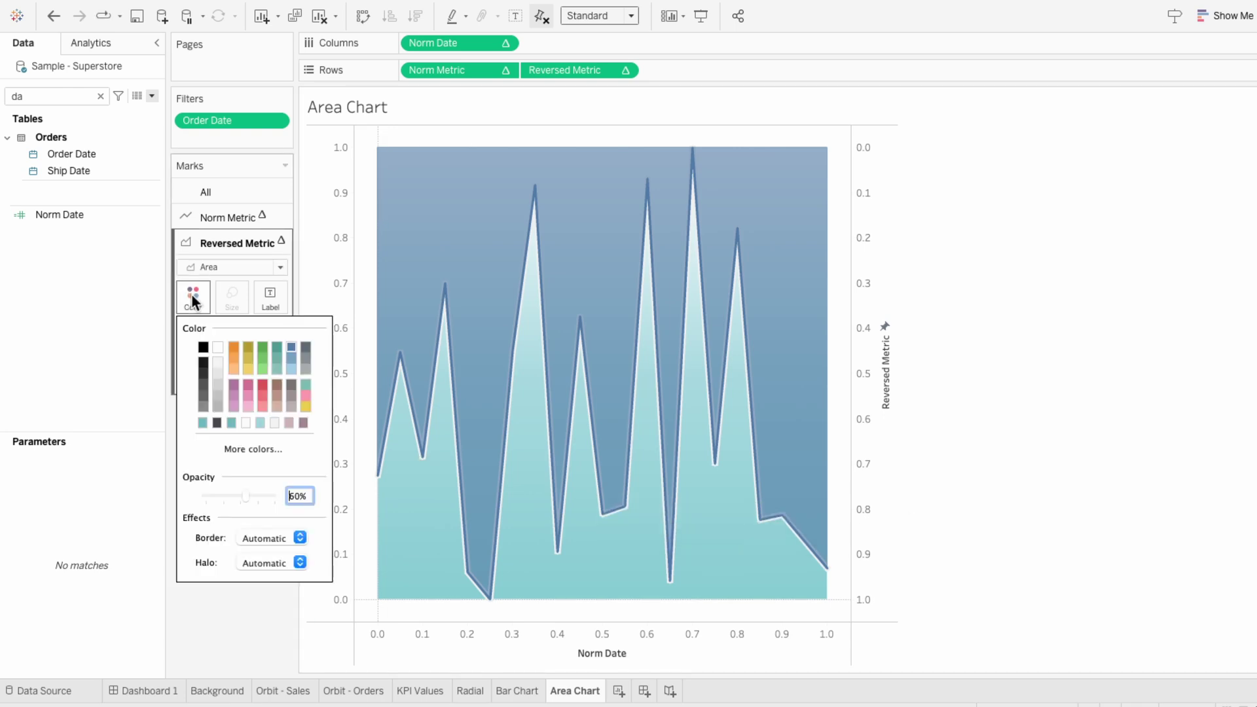
click(237, 444)
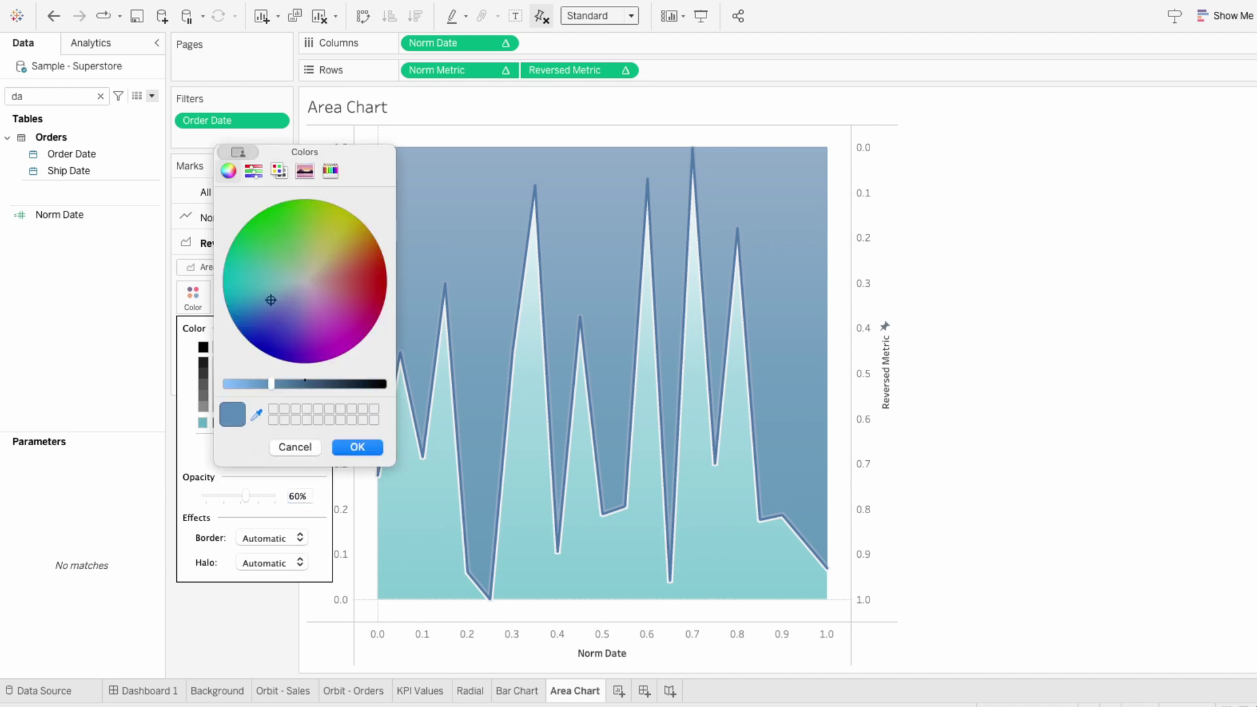
click(387, 597)
click(363, 445)
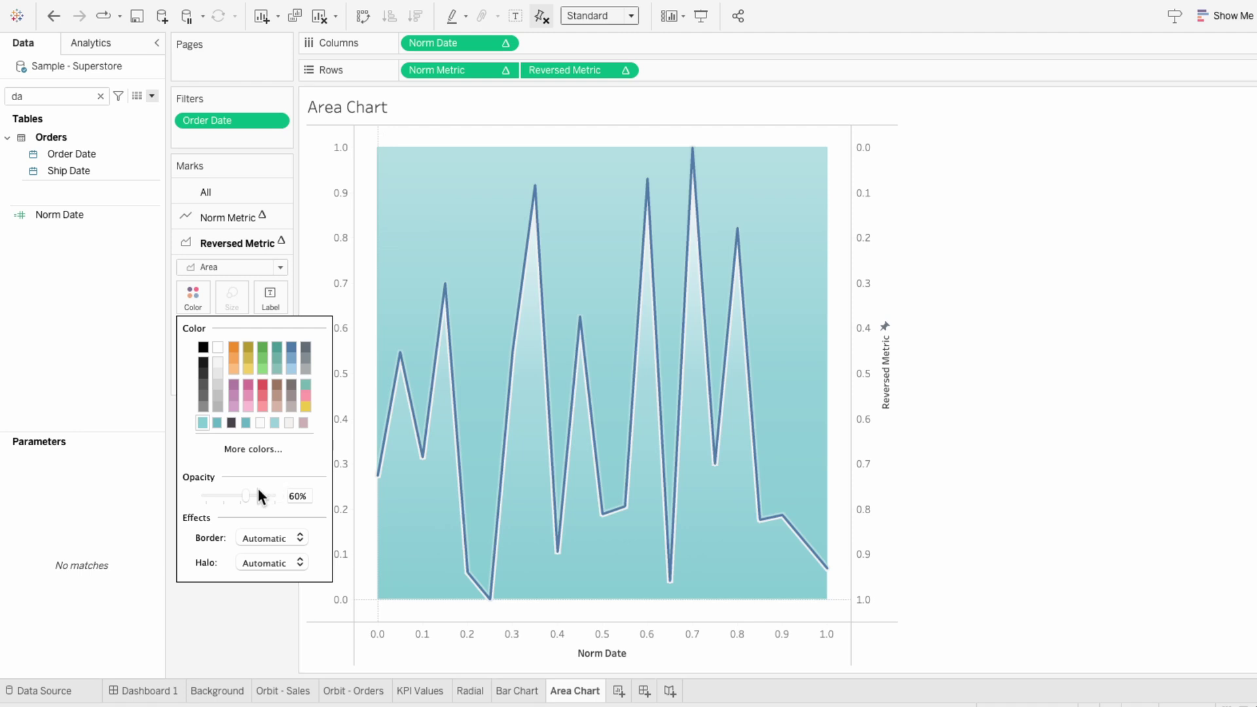
drag(245, 496, 268, 495)
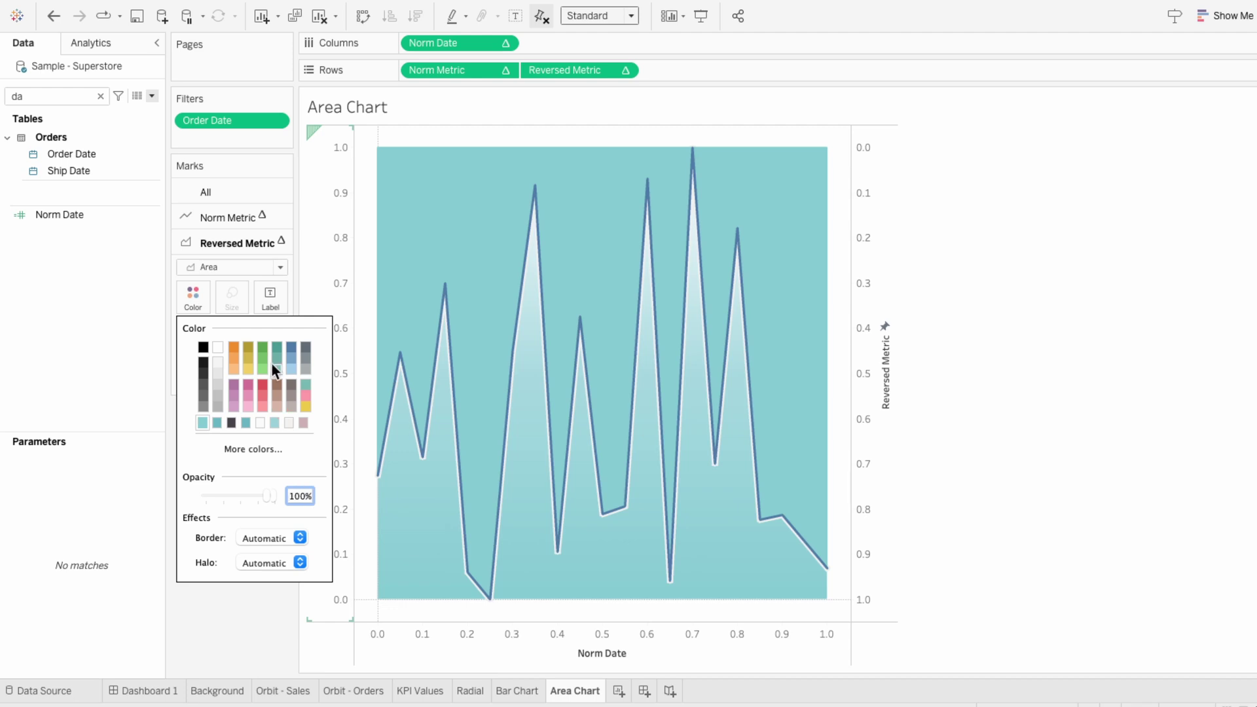
- Color the Norm Metric line white and set its halo to None
click(248, 217)
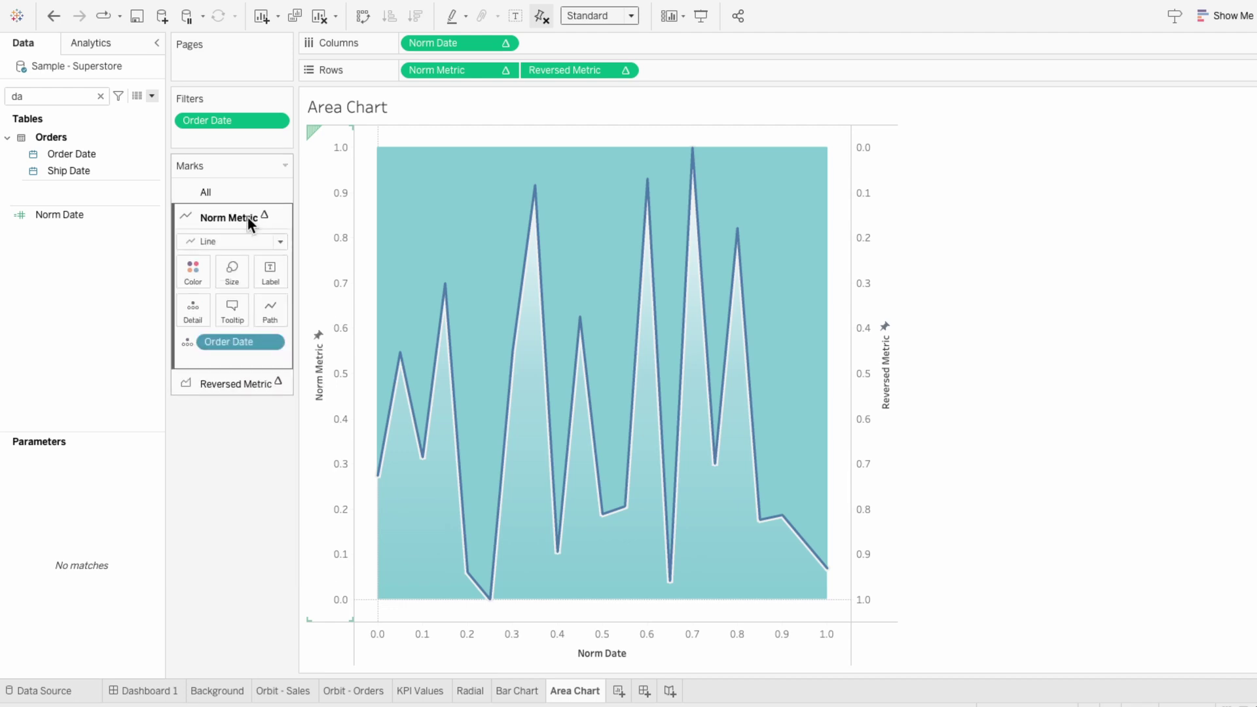
click(185, 267)
click(219, 322)
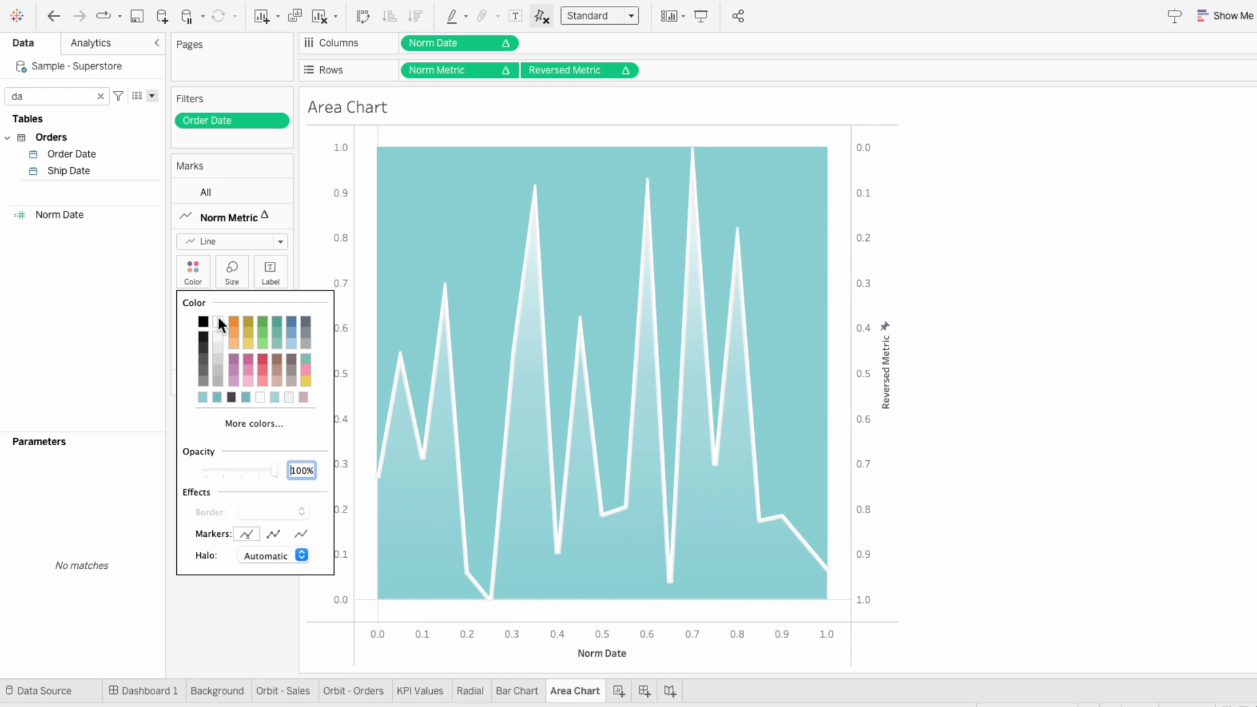
click(260, 554)
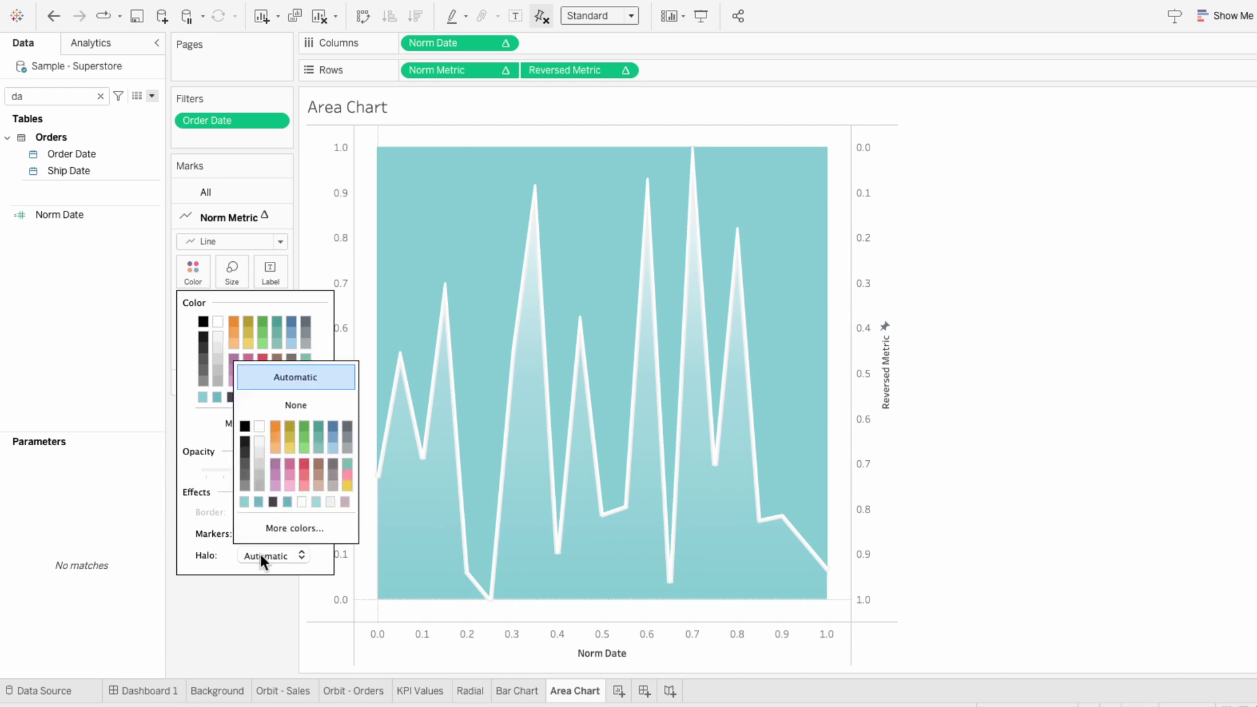
click(283, 403)
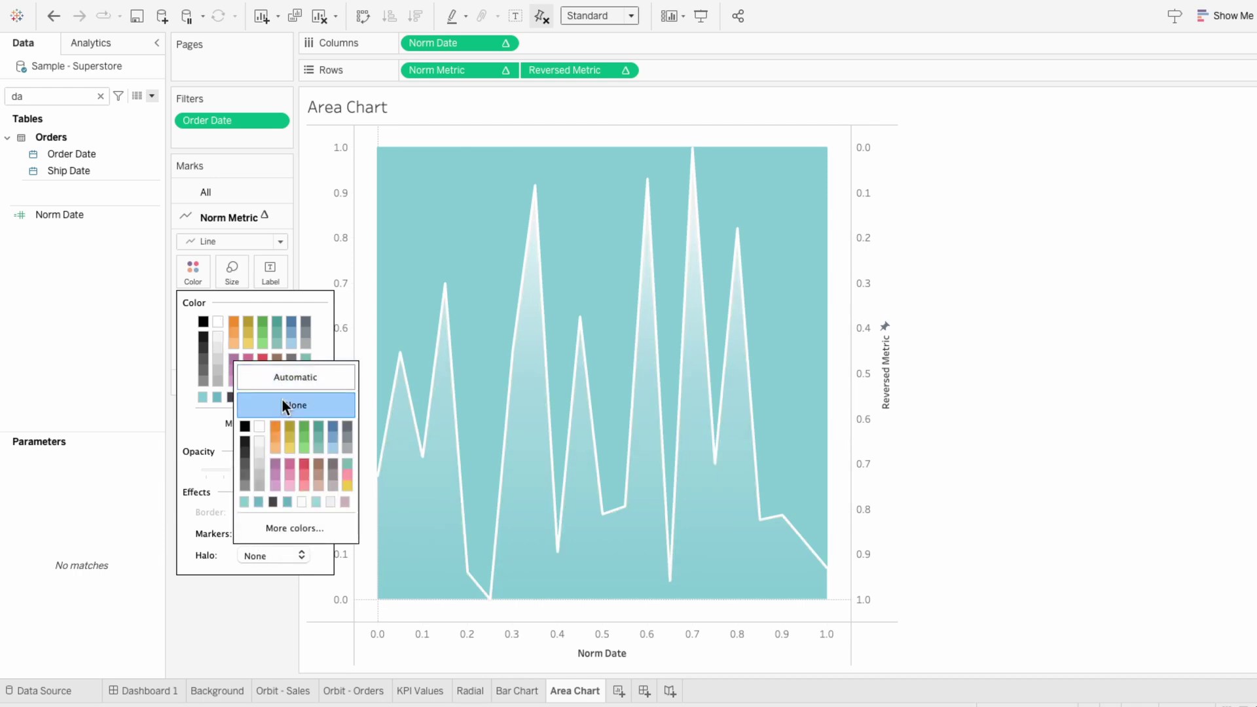
- Increase the thickness of the Norm Metric line
click(234, 278)
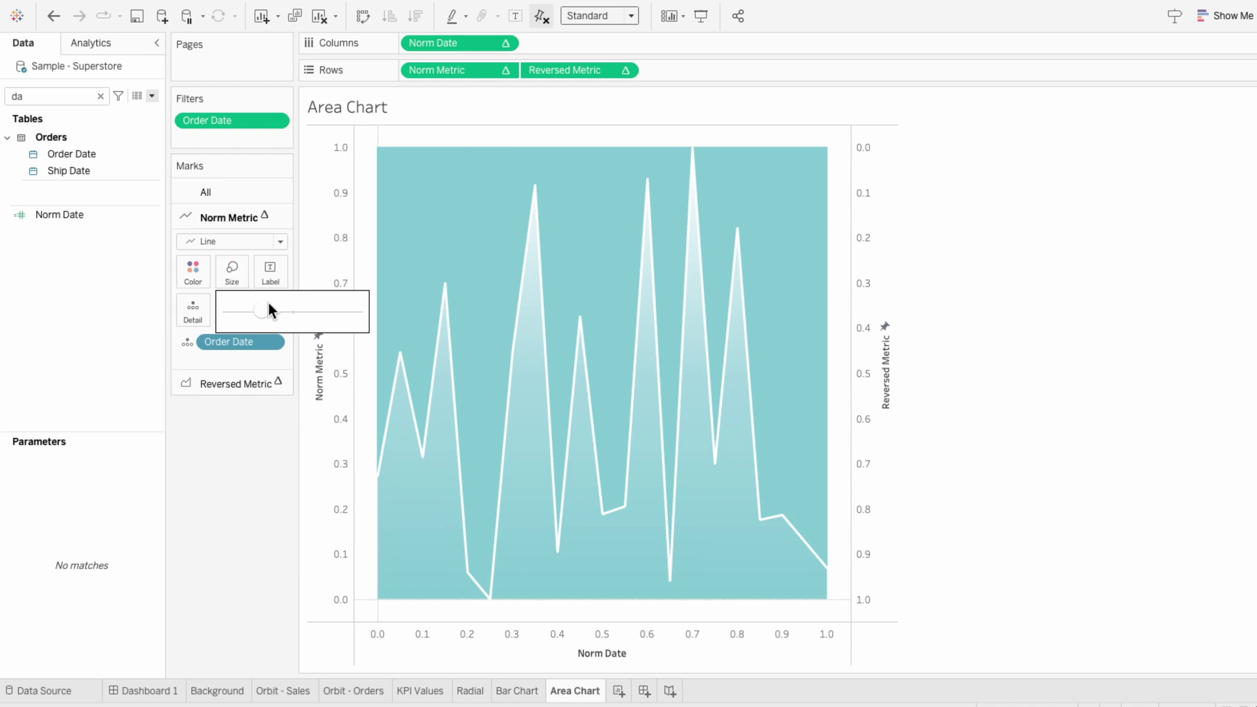
drag(299, 310, 296, 312)
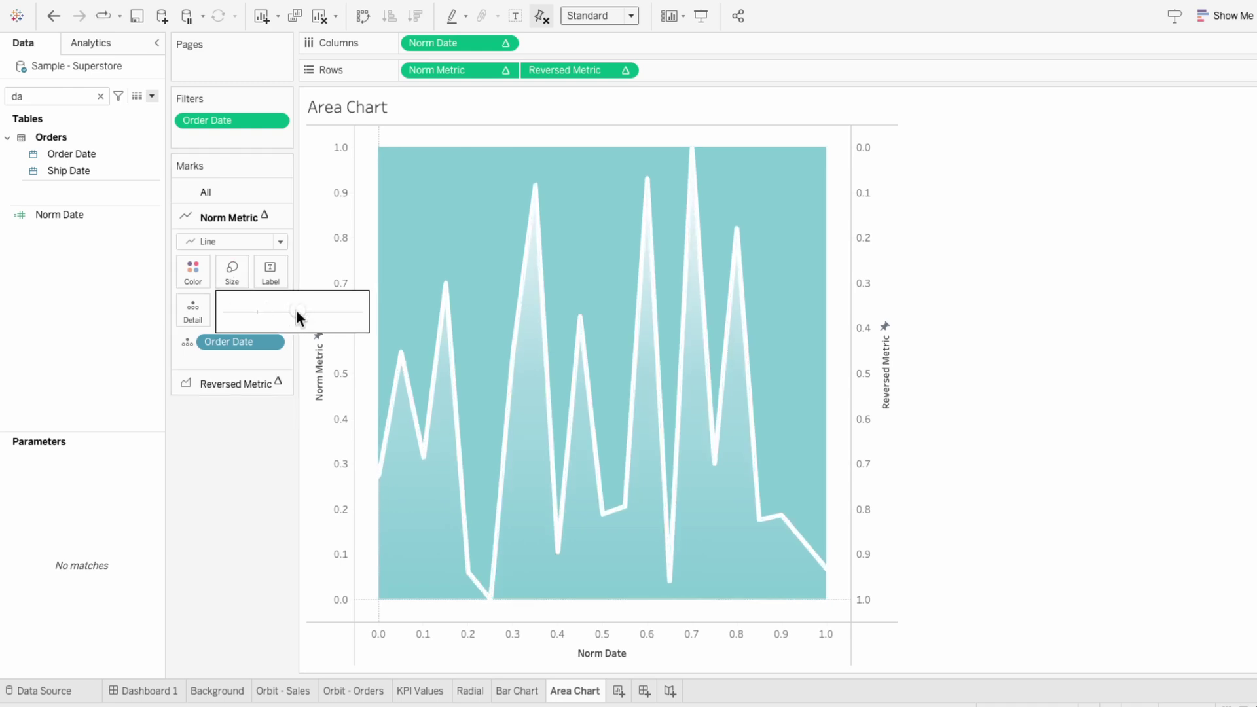
click(970, 509)
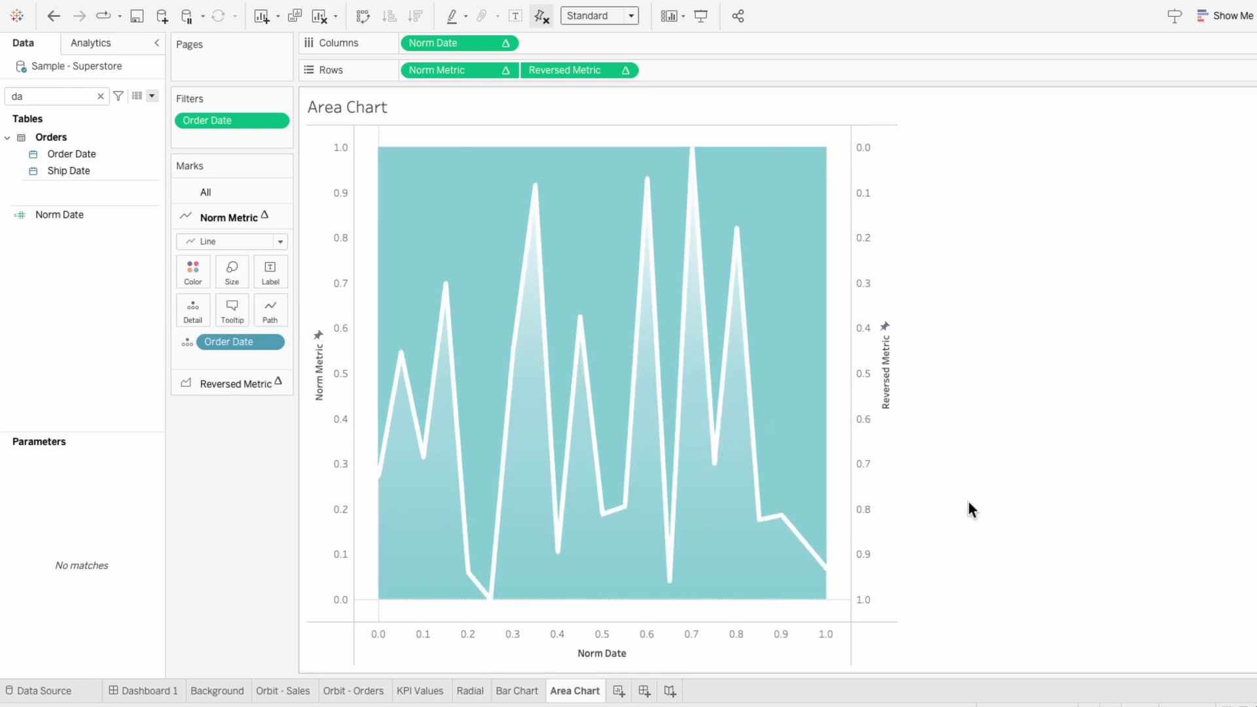
- Hide the headers of the Reversed Metric, Norm Metric and Norm Date axes
right_click(859, 470)
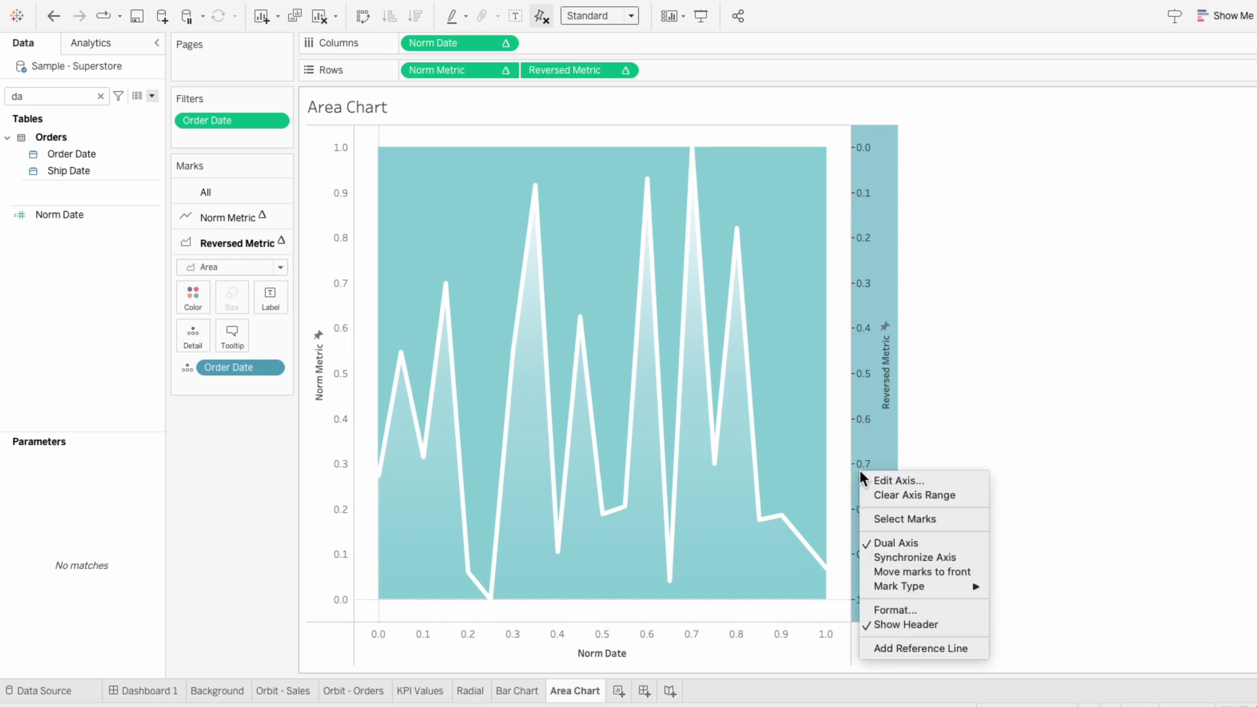
click(912, 623)
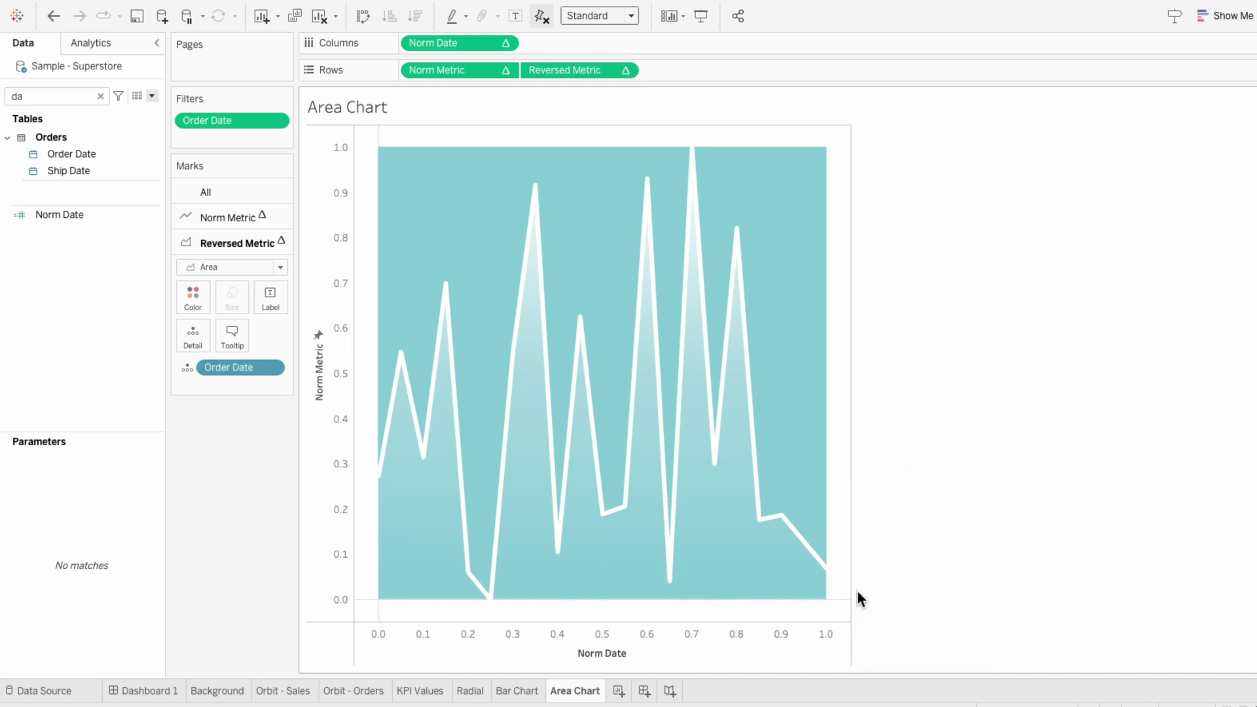
right_click(339, 445)
click(379, 583)
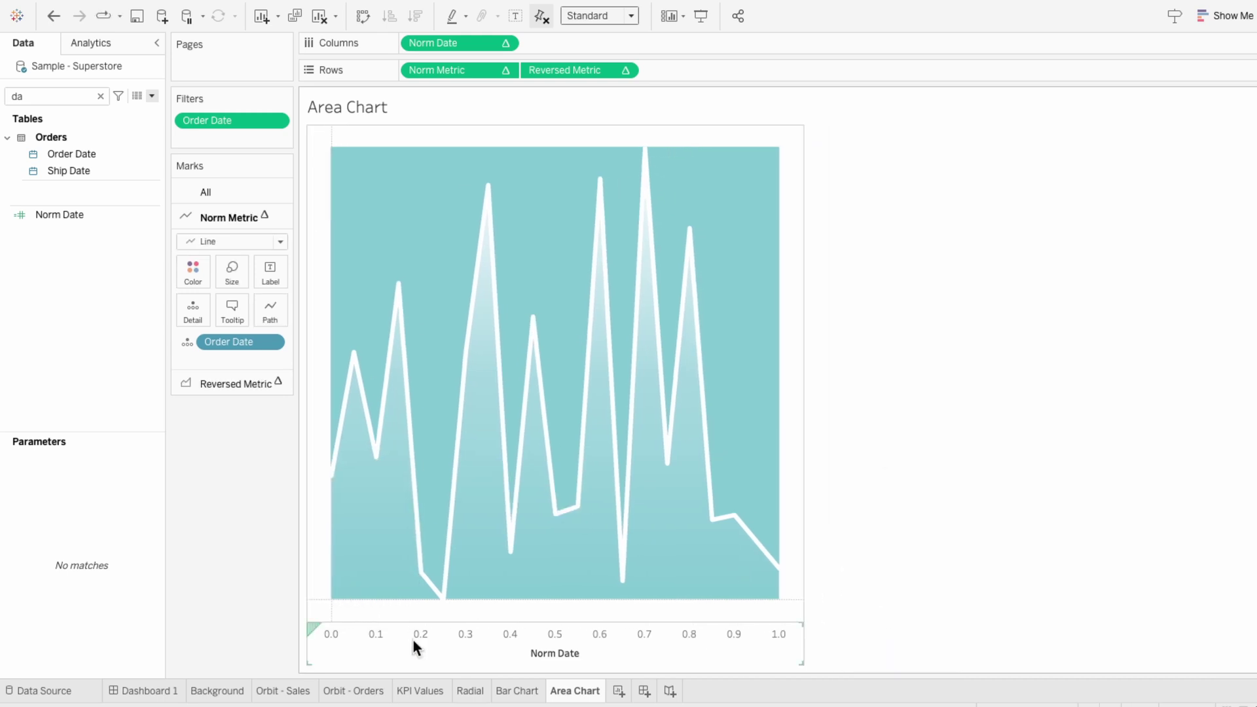
right_click(413, 641)
click(433, 605)
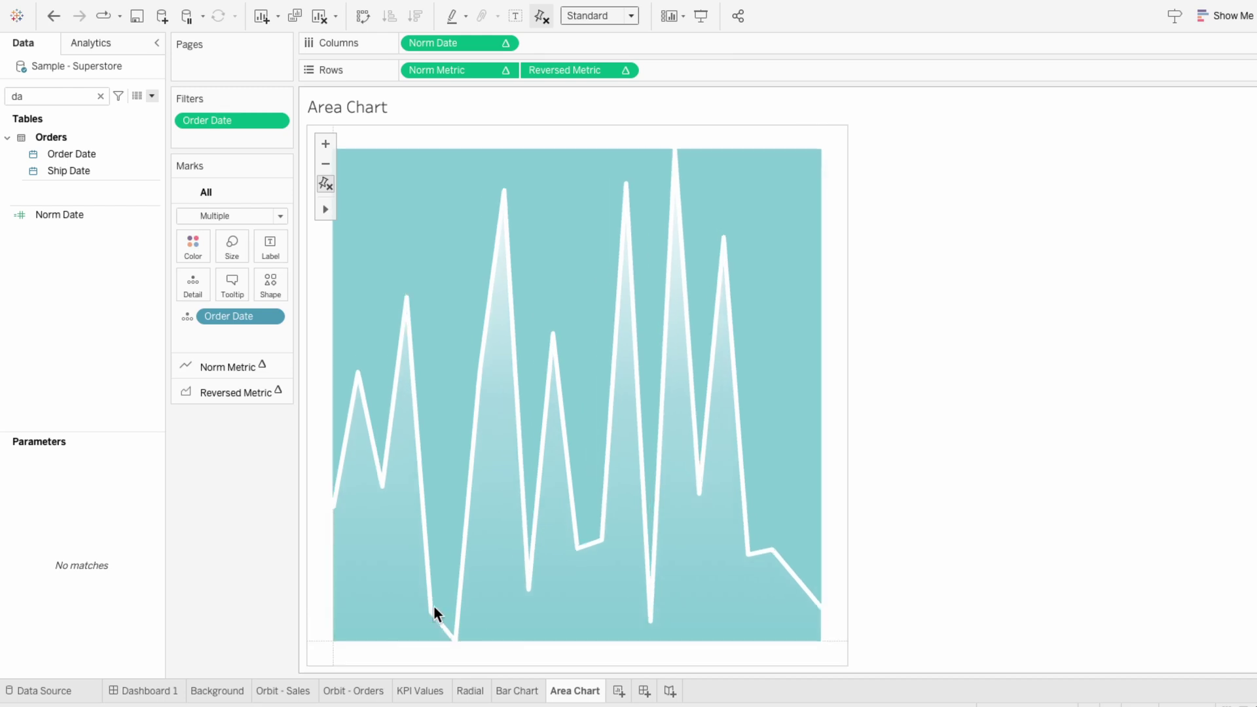
- Set the sheet's row divider and column divider pane borders to None
right_click(316, 561)
click(352, 467)
click(75, 70)
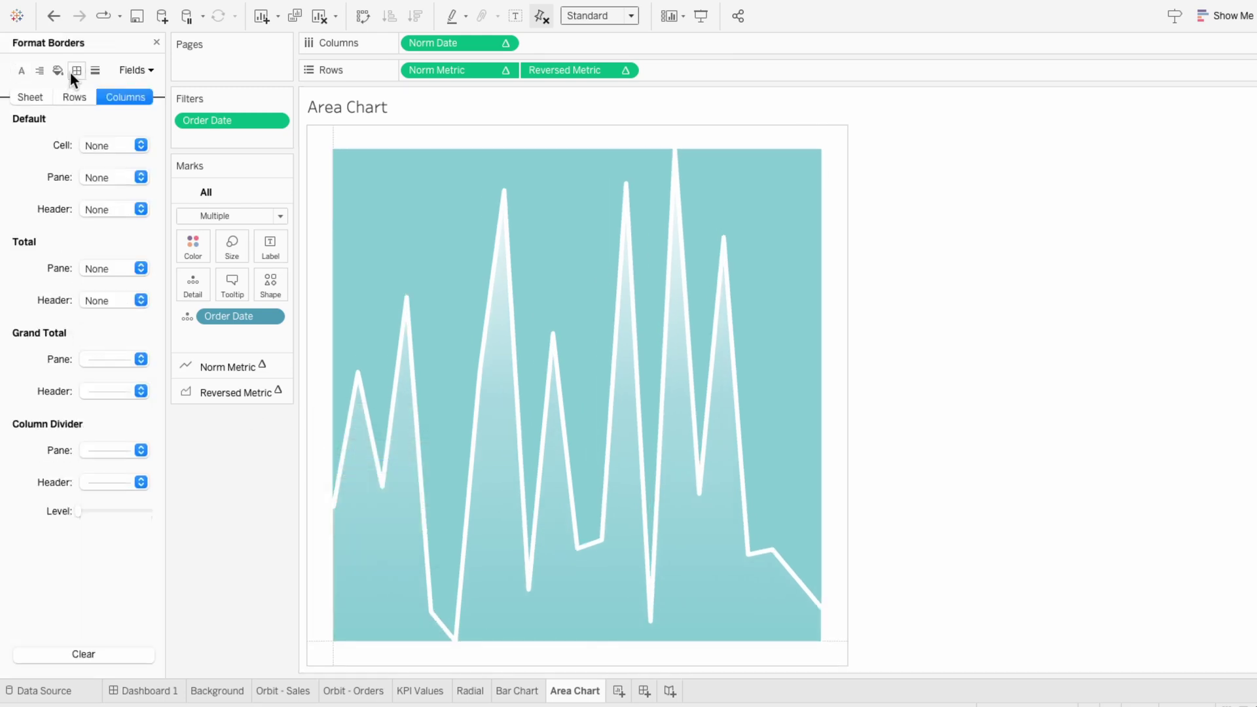
click(44, 98)
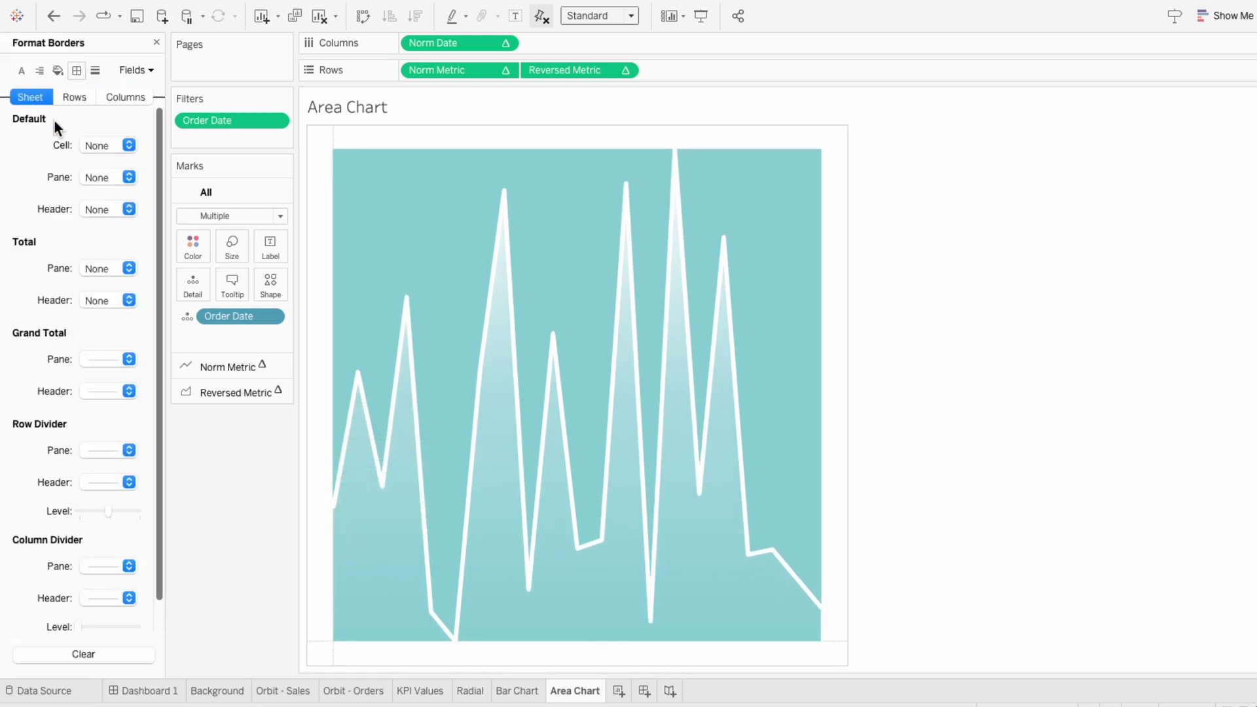
click(109, 450)
click(111, 476)
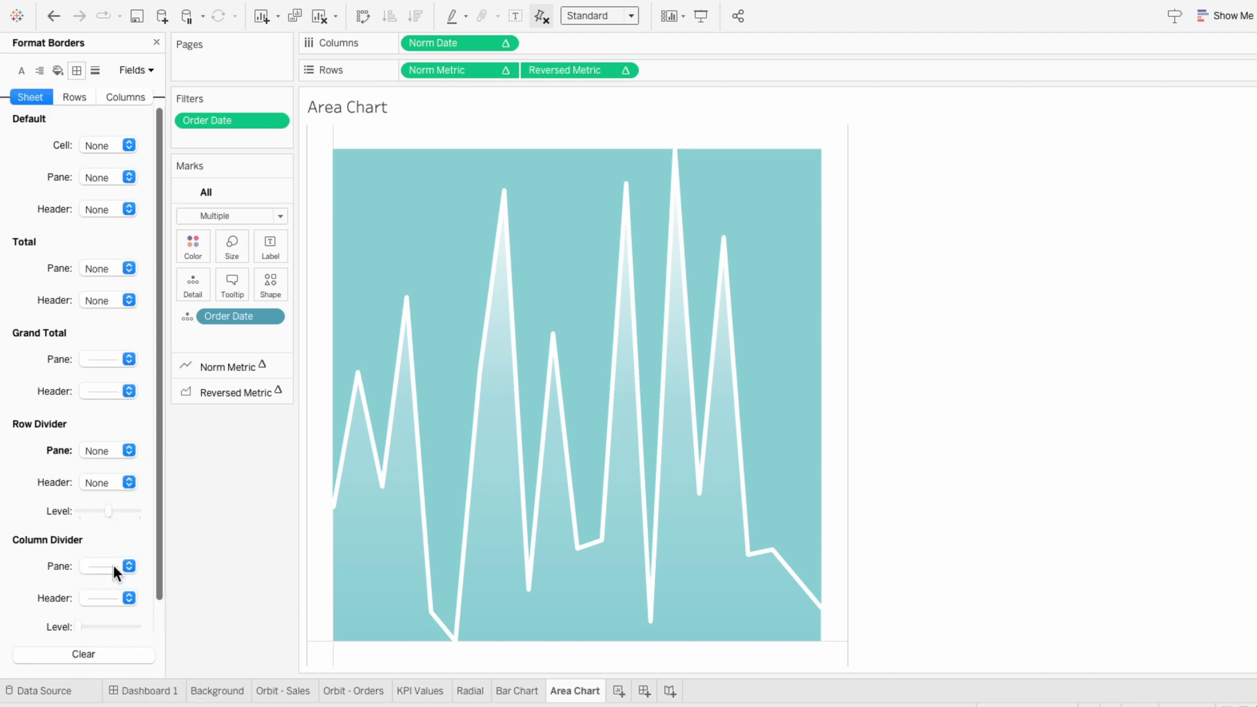
click(113, 566)
click(124, 330)
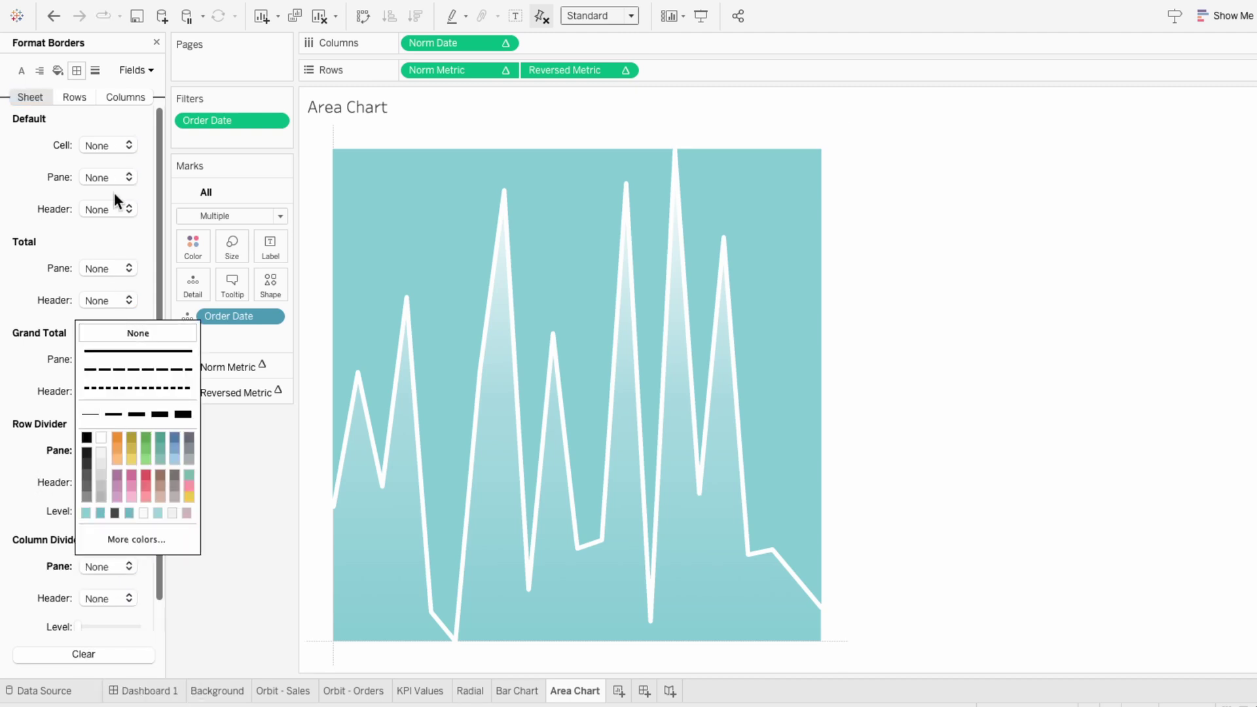
- Set the Area Chart sheet's zero lines to None and close the line formatting
click(96, 70)
click(97, 69)
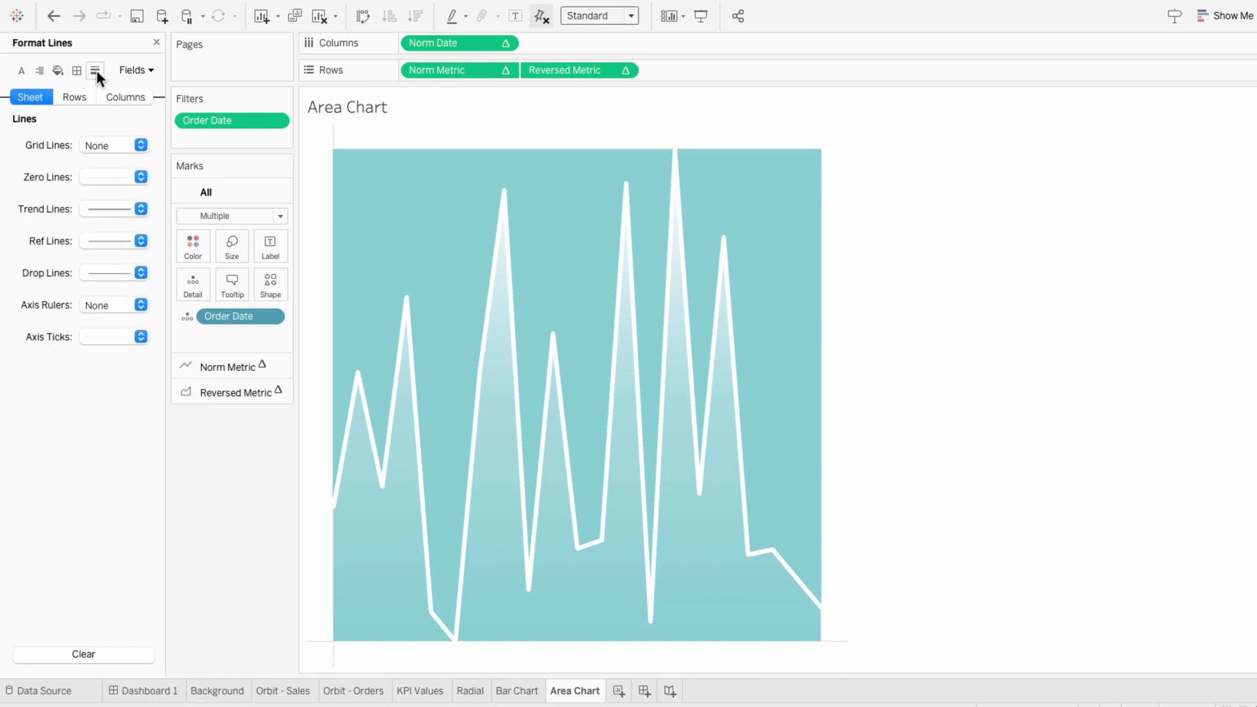
click(102, 176)
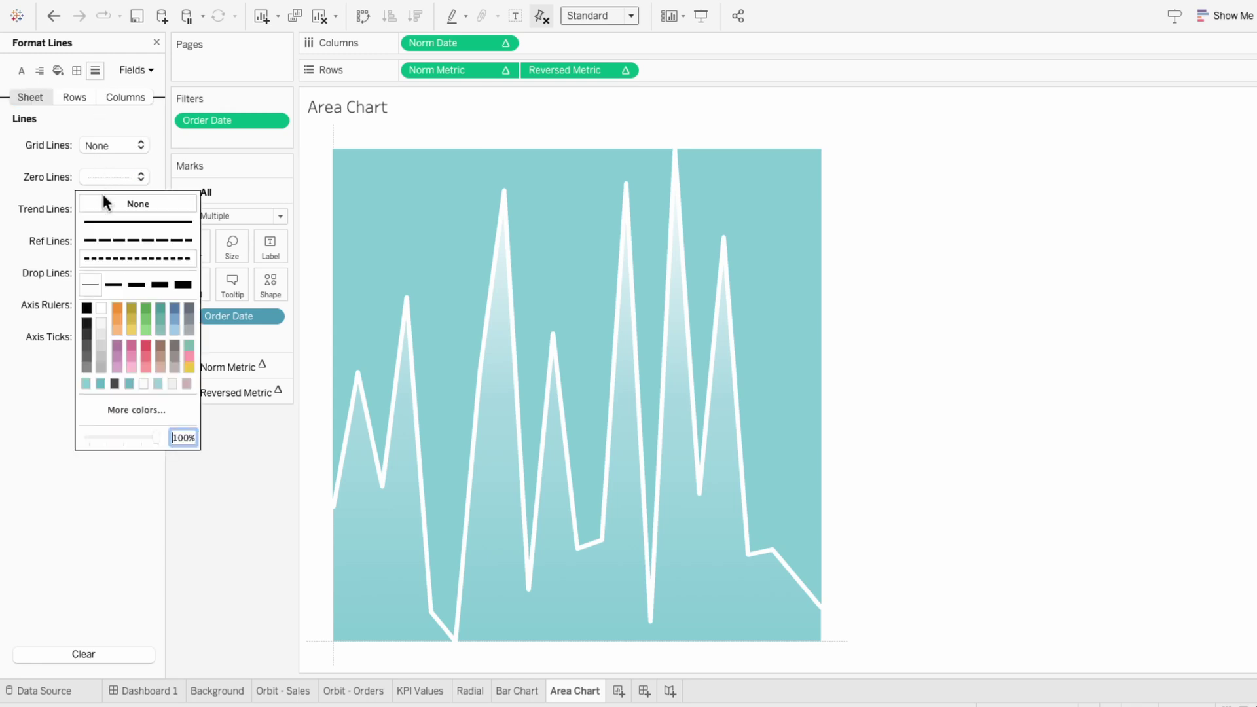
click(37, 184)
click(156, 43)
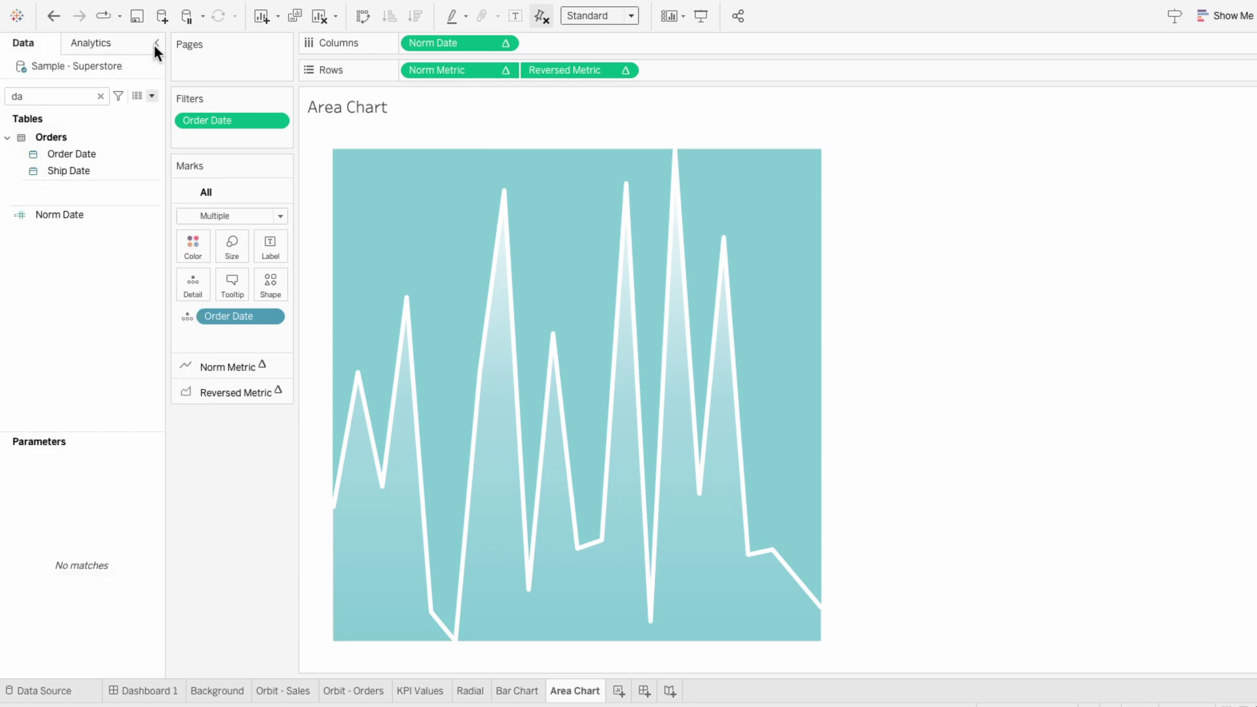
- Place the Area Chart sheet as a floating object in Dashboard 1's Sales Over Time card and hide its title
click(156, 694)
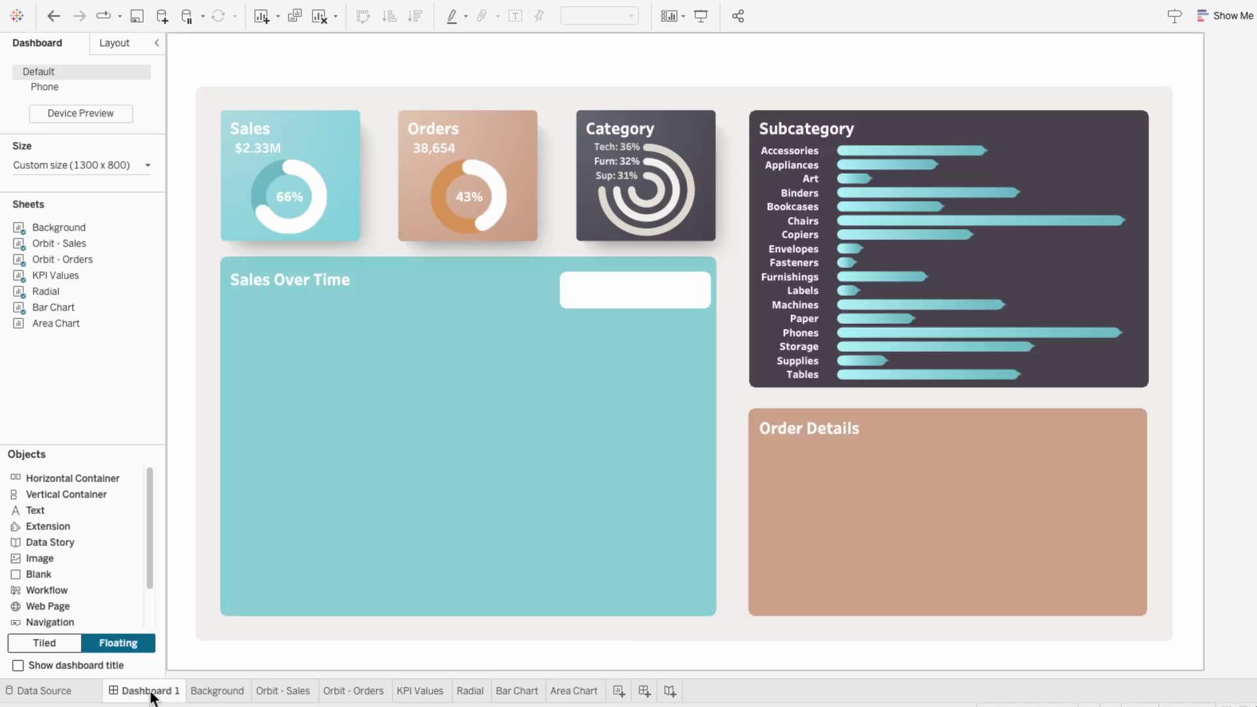
drag(112, 323, 231, 298)
right_click(271, 315)
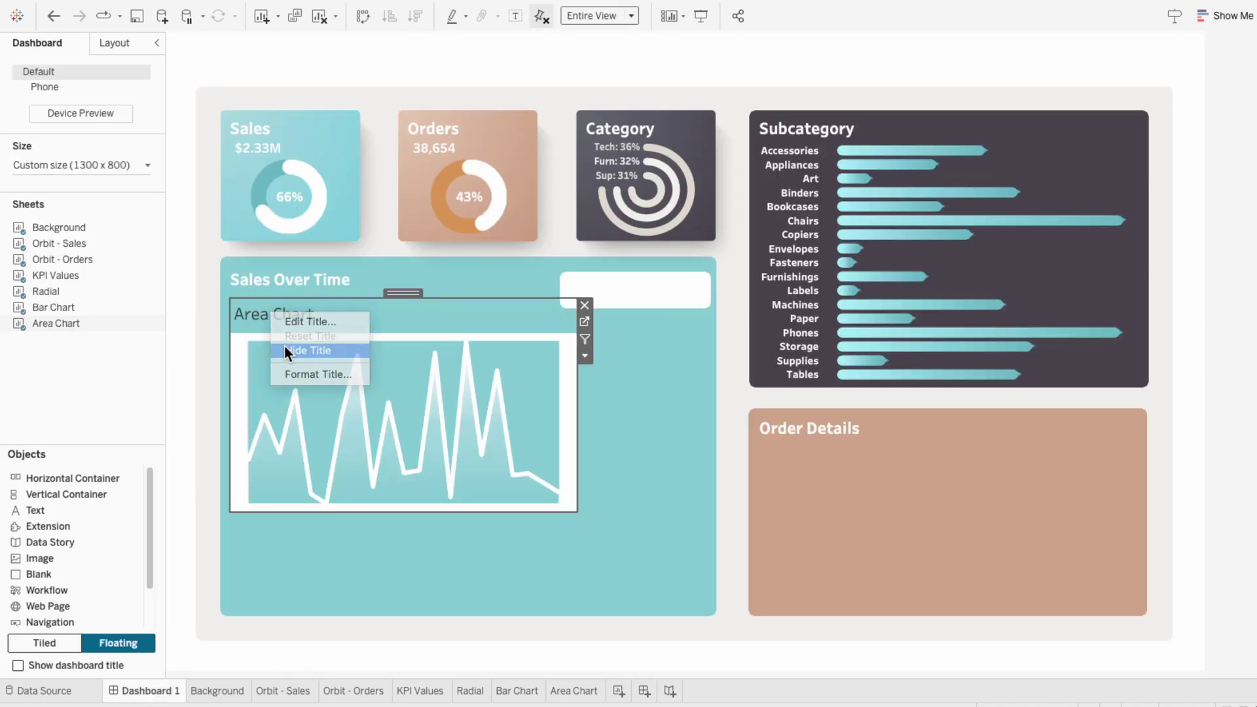
click(284, 344)
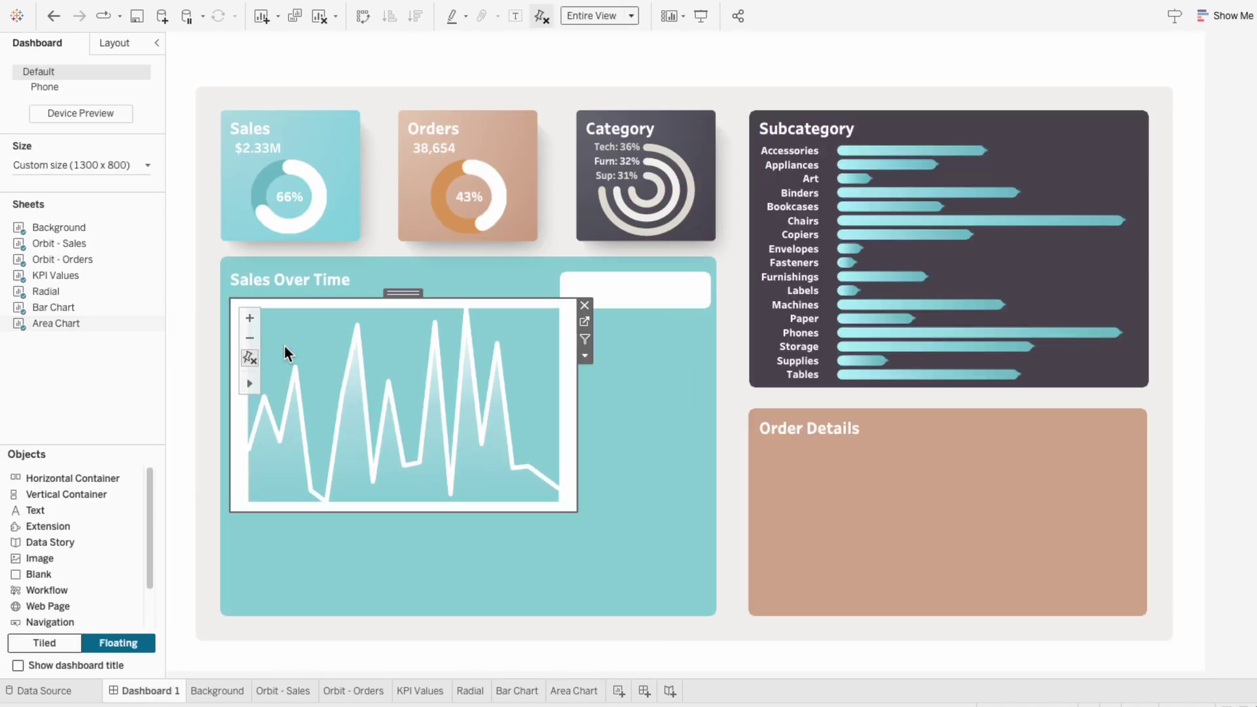
- Set the area chart's worksheet shading to None so the card behind it shows through
right_click(237, 408)
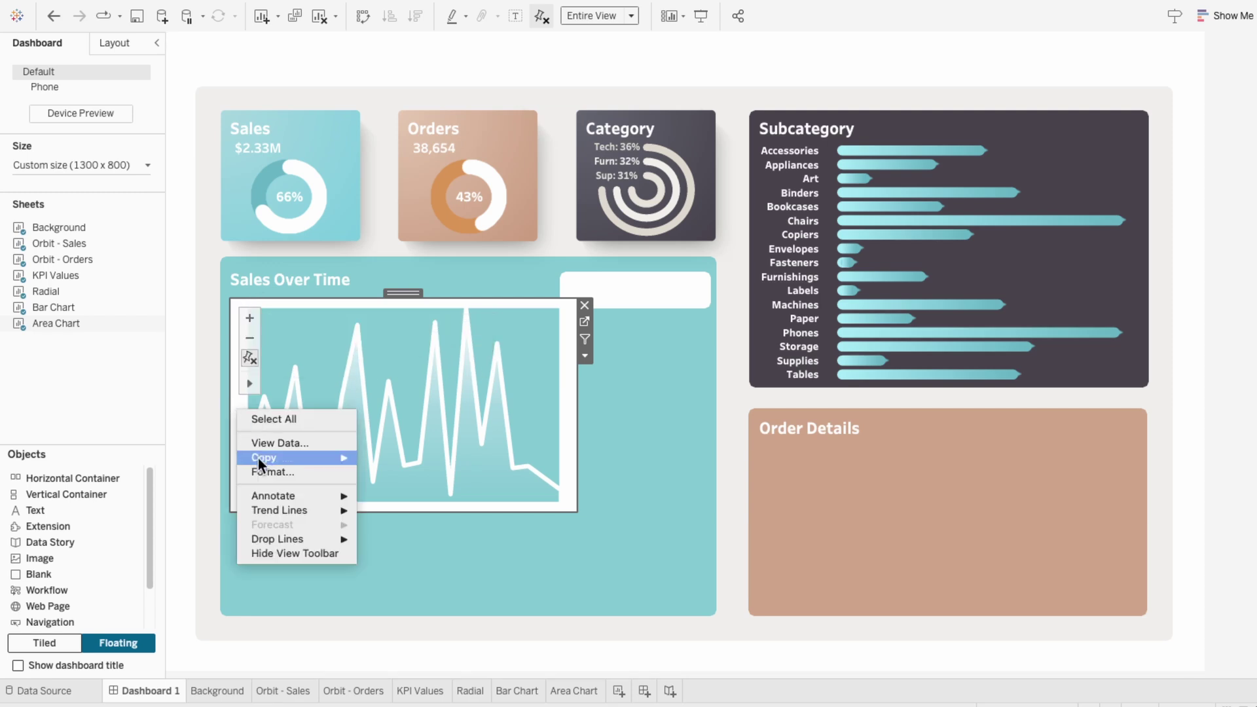
click(265, 480)
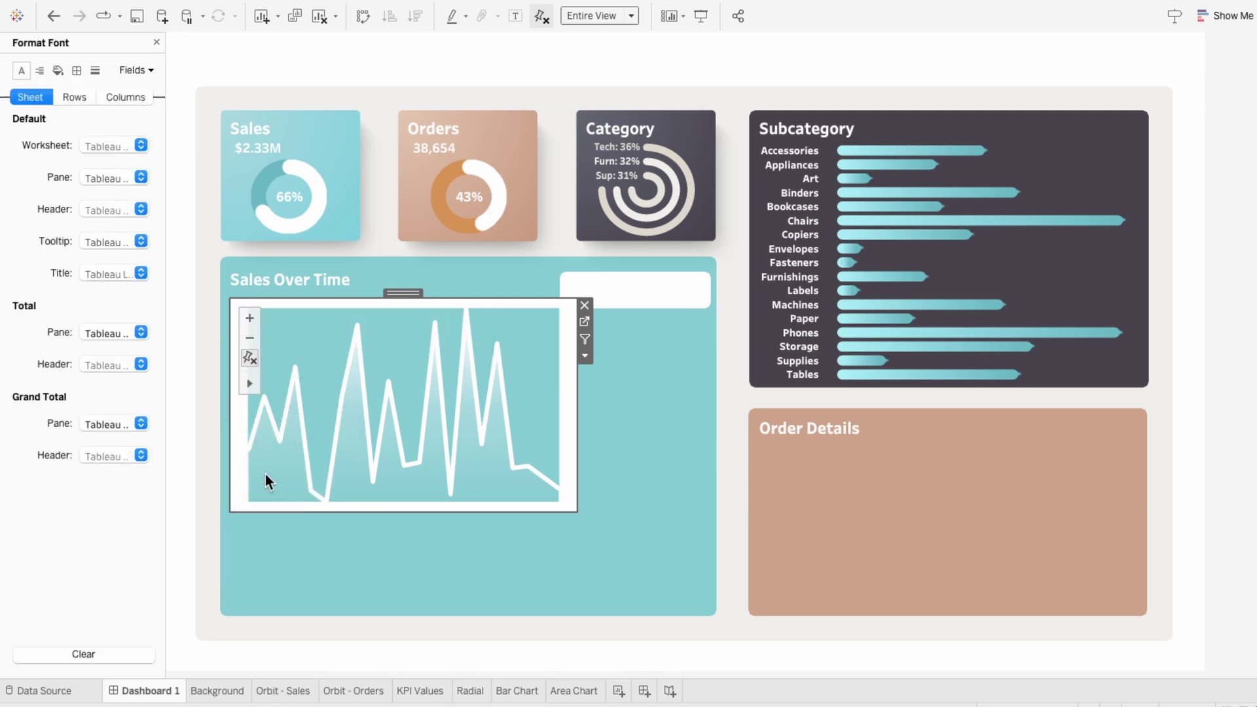
click(58, 69)
click(120, 149)
click(120, 168)
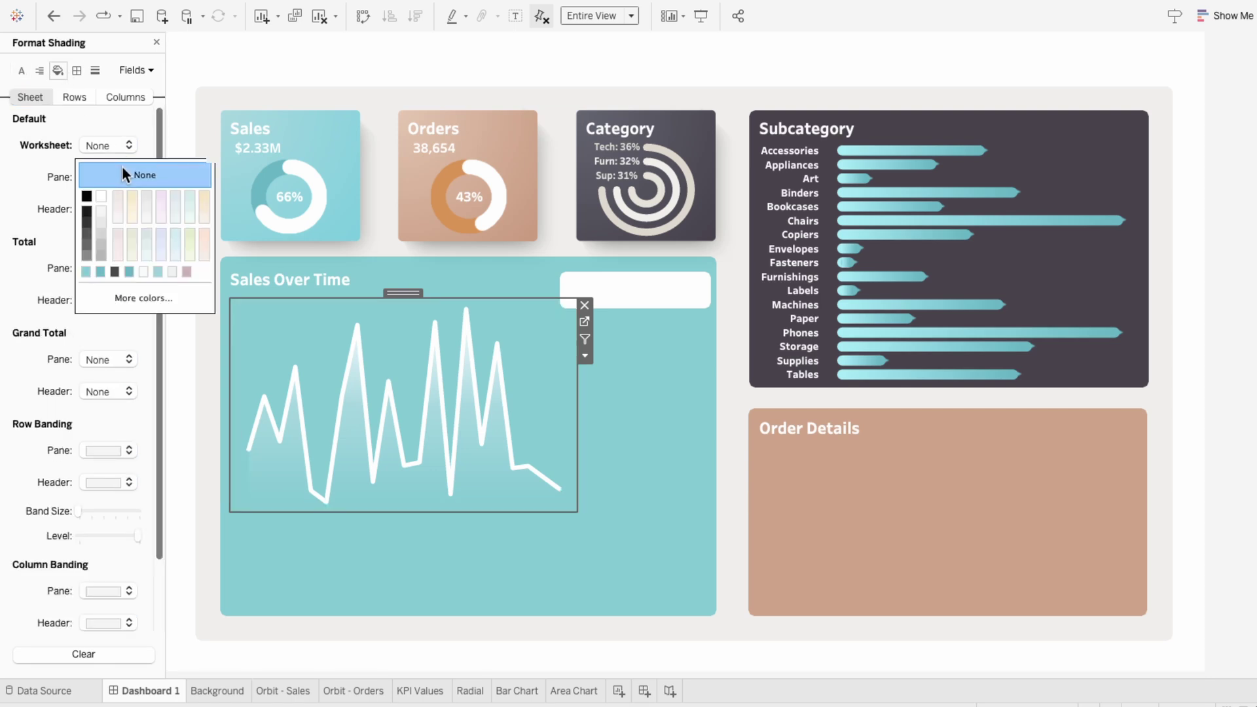
- Move and enlarge the area chart to span the Sales Over Time card, with its upper edge below the card title
drag(417, 297, 406, 292)
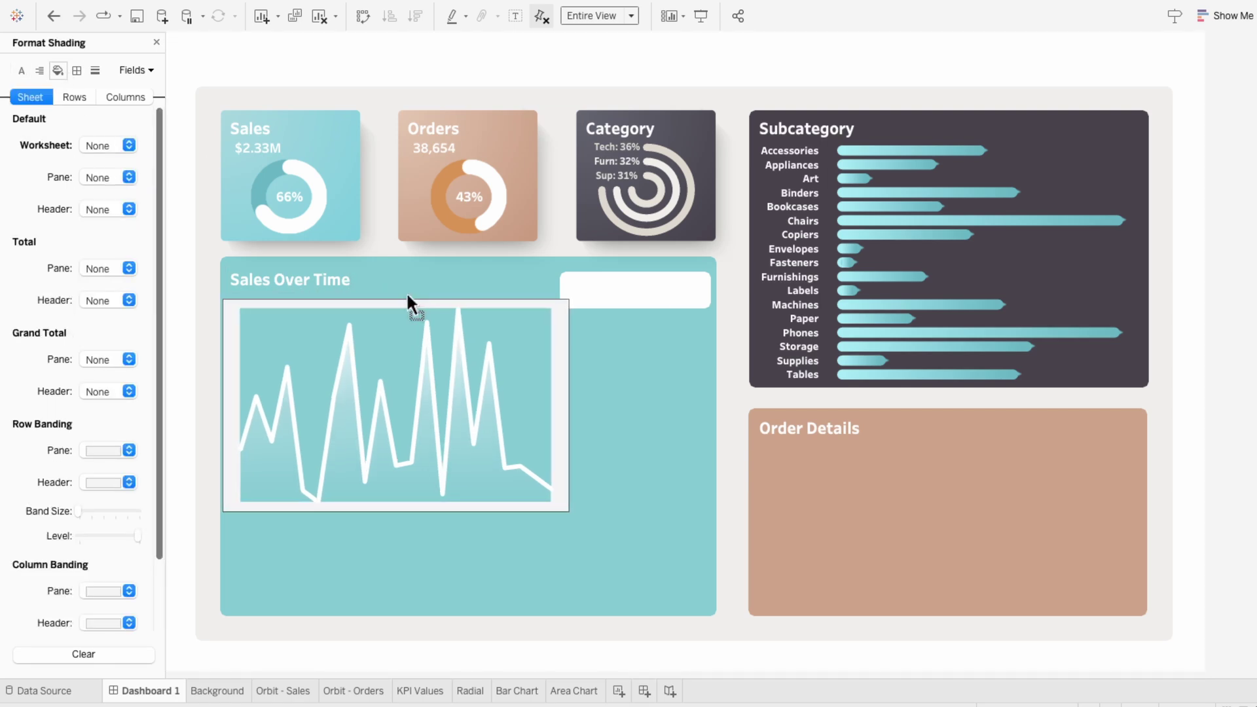
drag(560, 511, 708, 581)
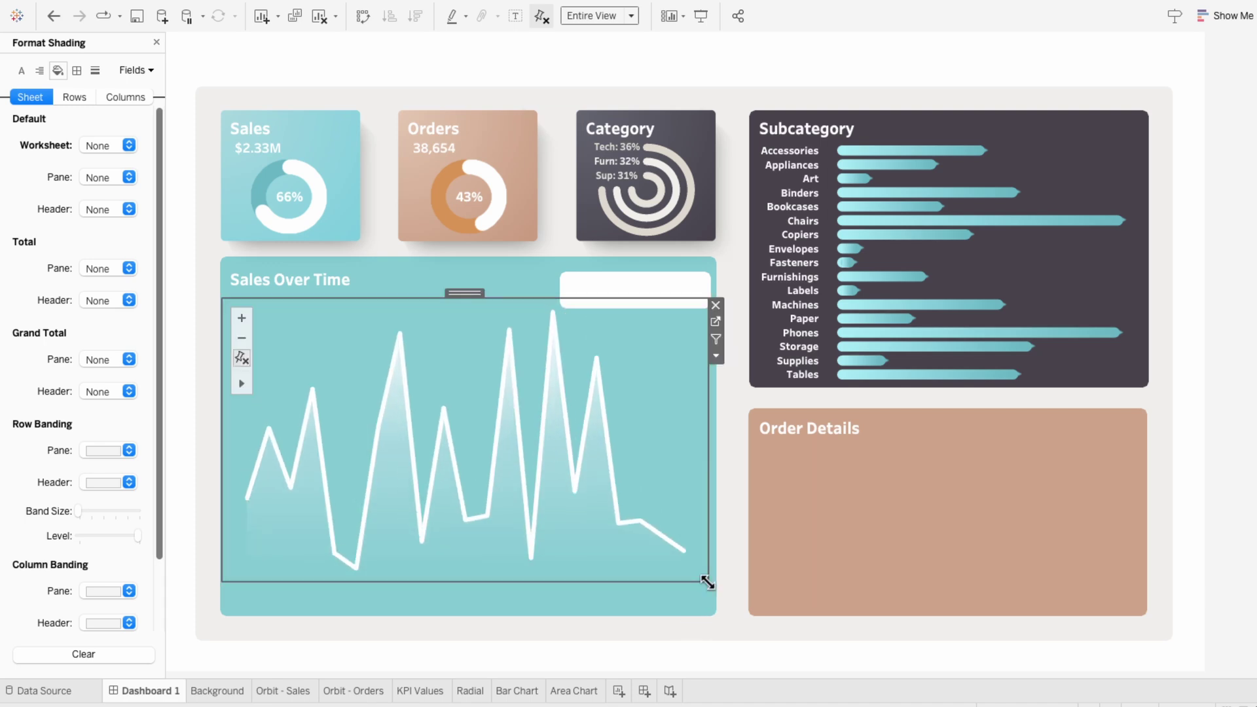
drag(666, 295, 666, 309)
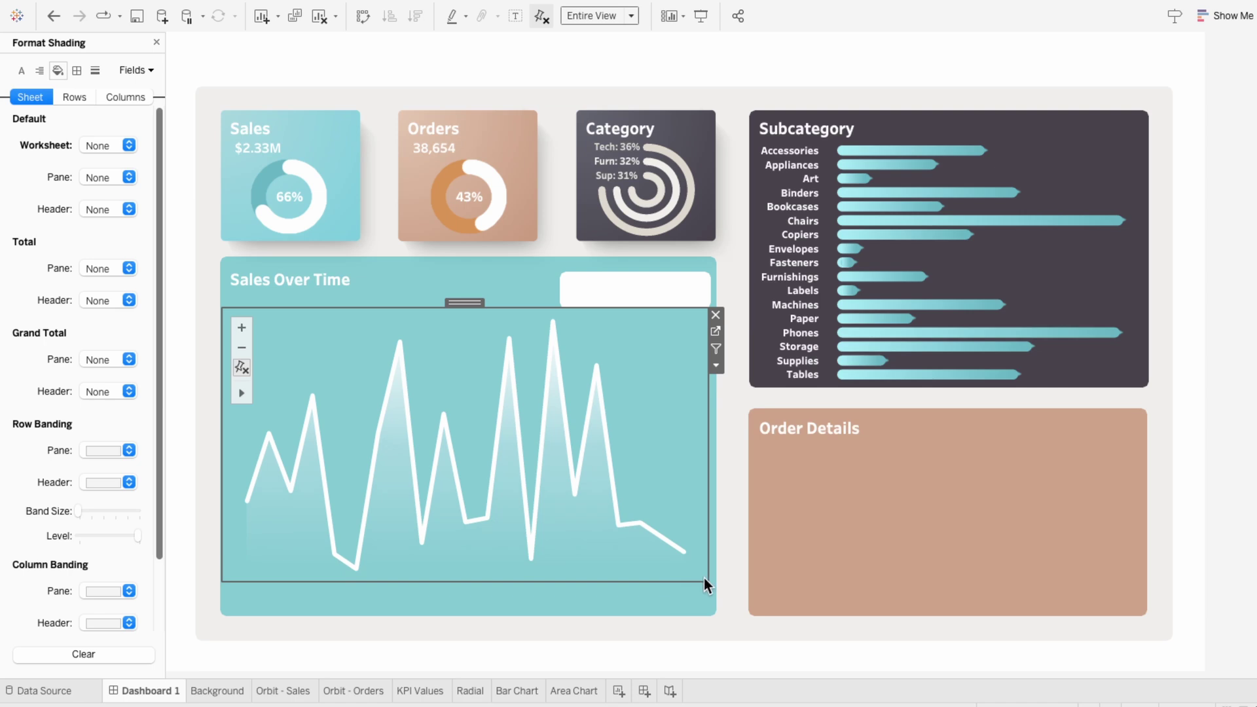
- Create a new worksheet and name it Axis
click(619, 690)
double_click(618, 693)
text(Axis)
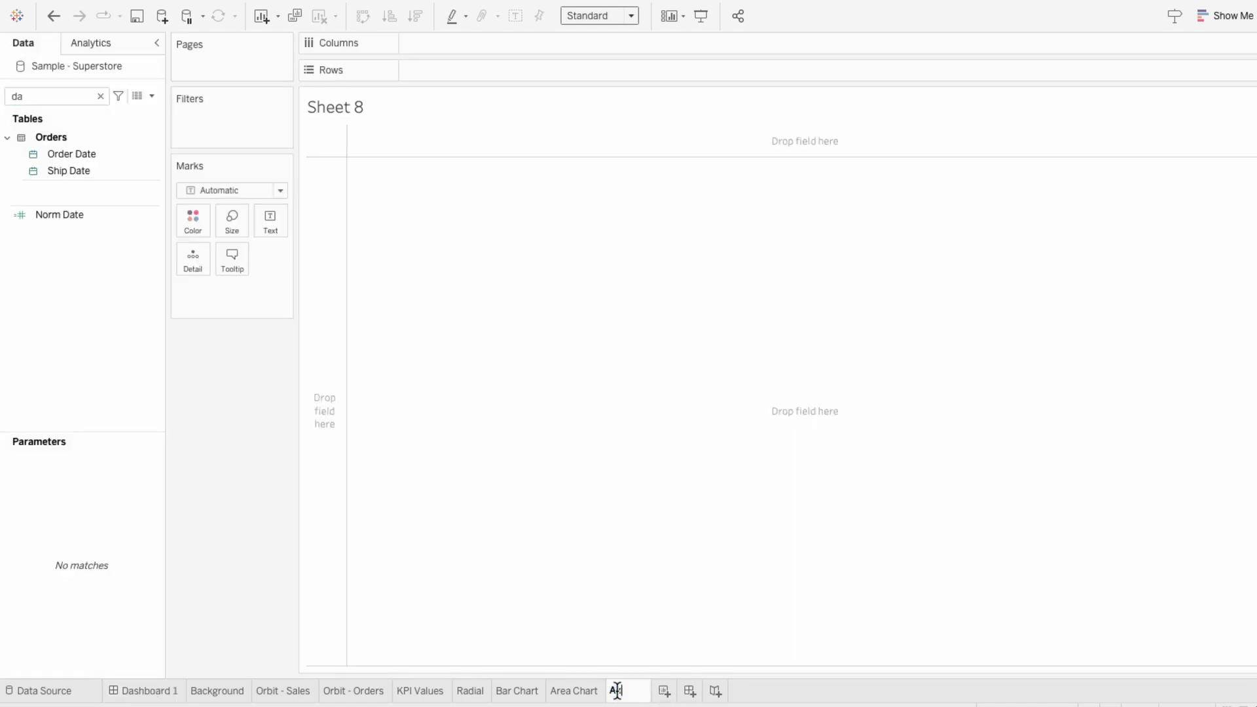
key(Return)
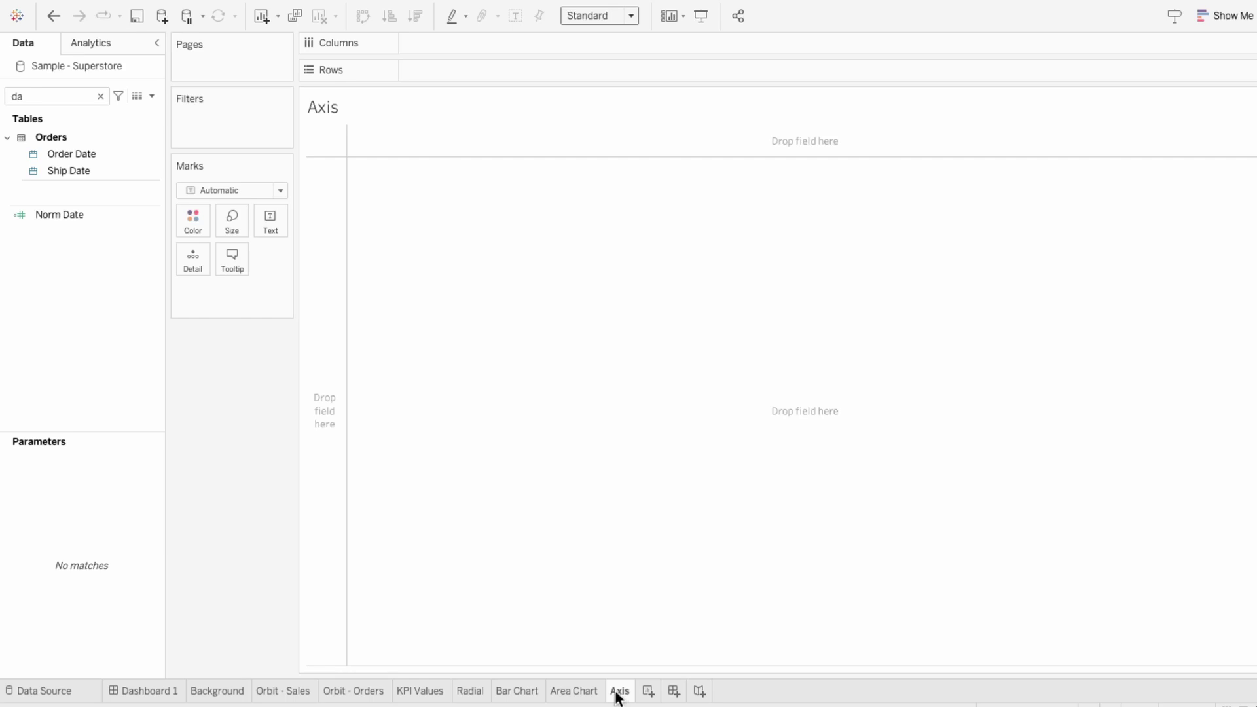
- Add Order Date to the columns of the Axis sheet as a continuous Day date
click(68, 158)
drag(68, 159, 417, 45)
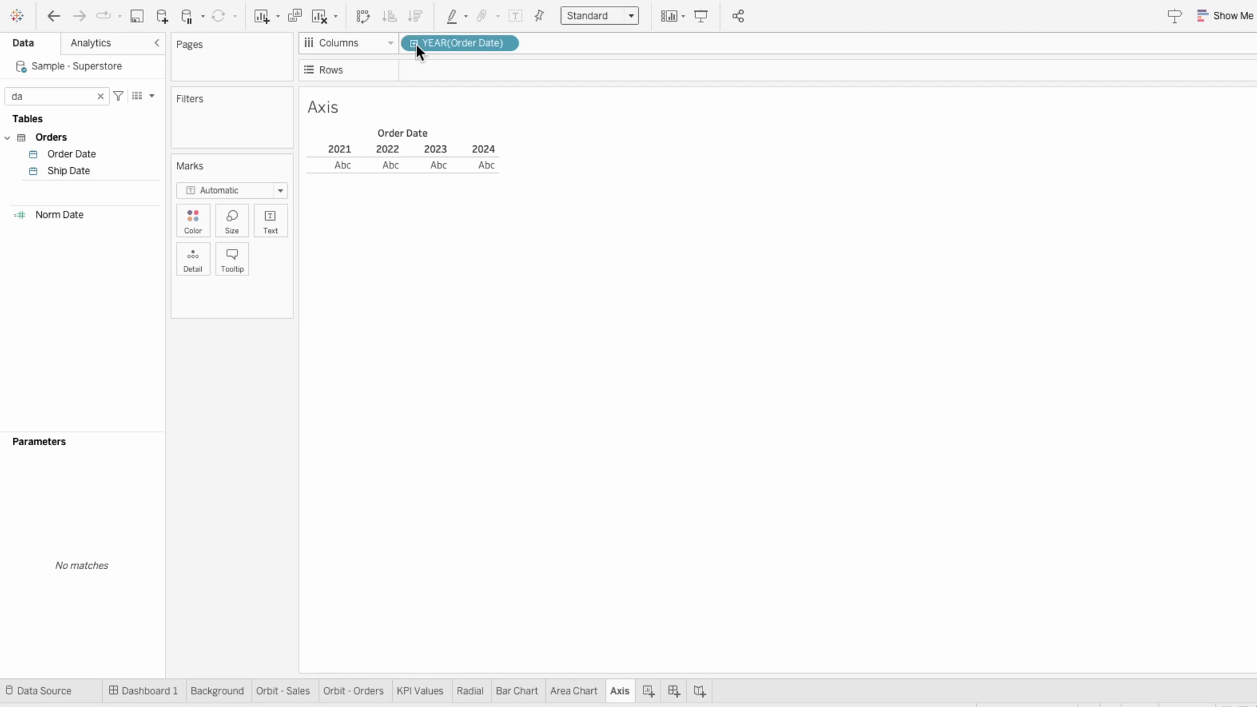
right_click(457, 44)
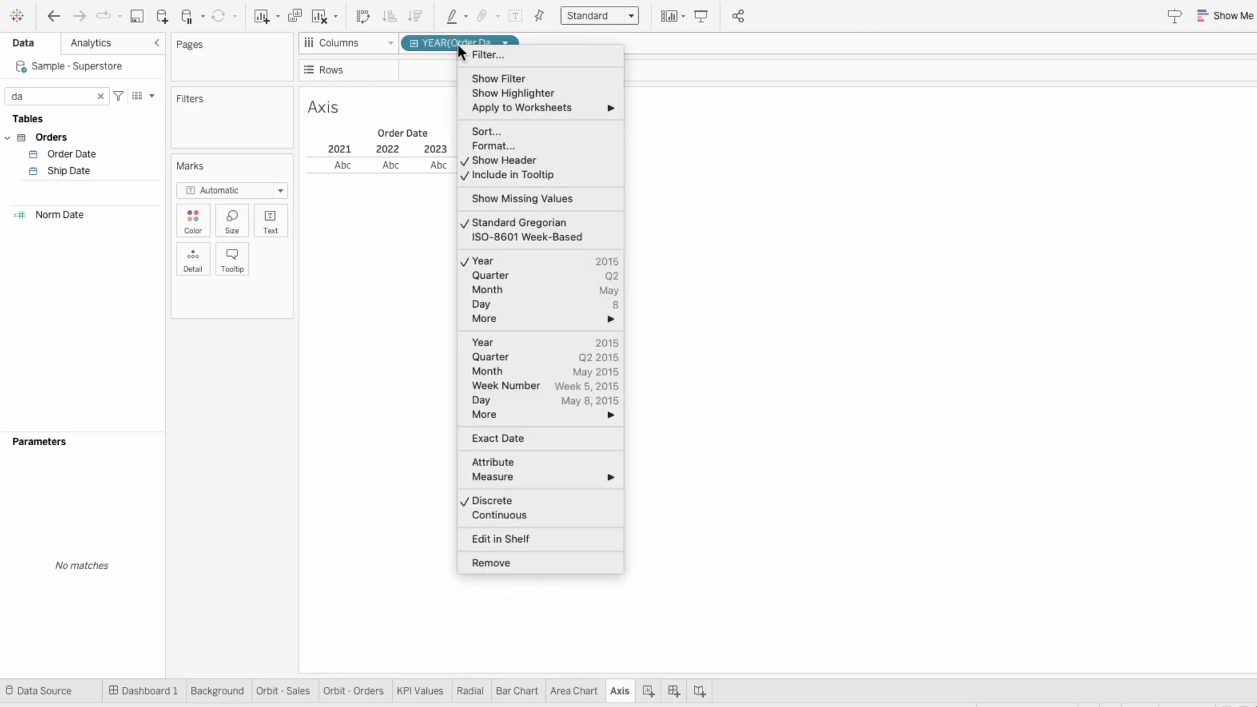
click(505, 399)
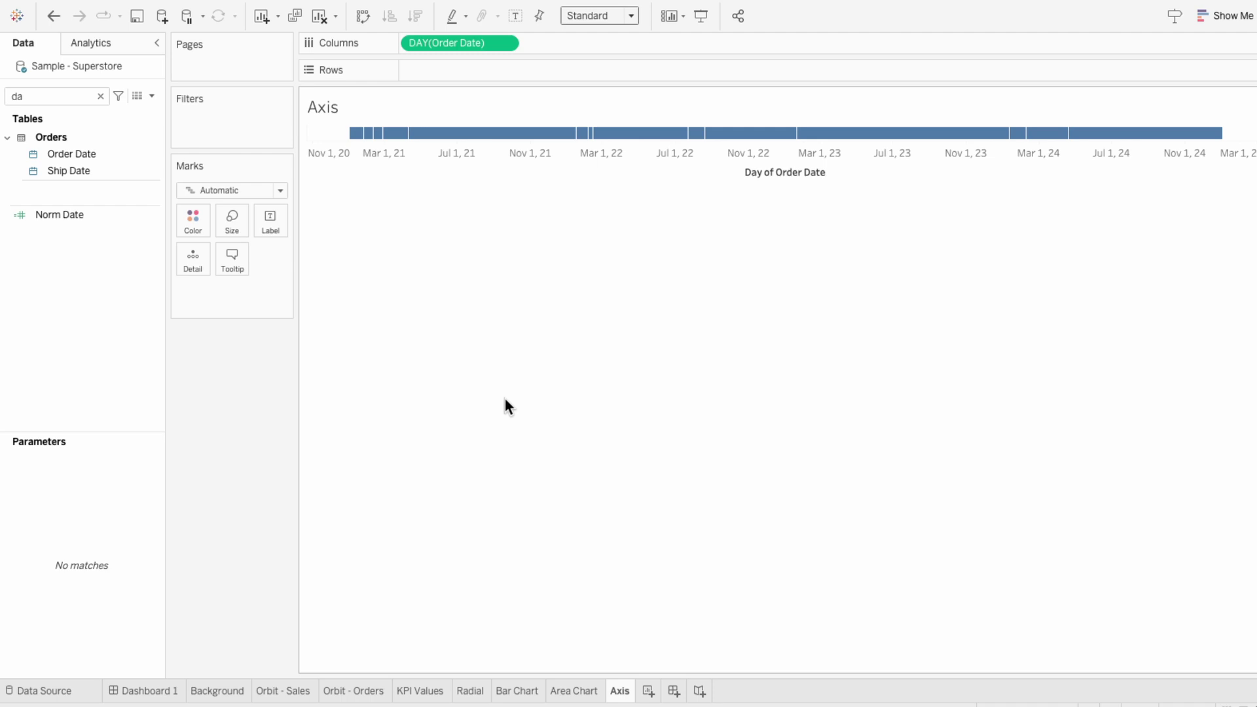
- Apply the Area Chart sheet's Order Date filter to the Axis worksheet as well
click(578, 693)
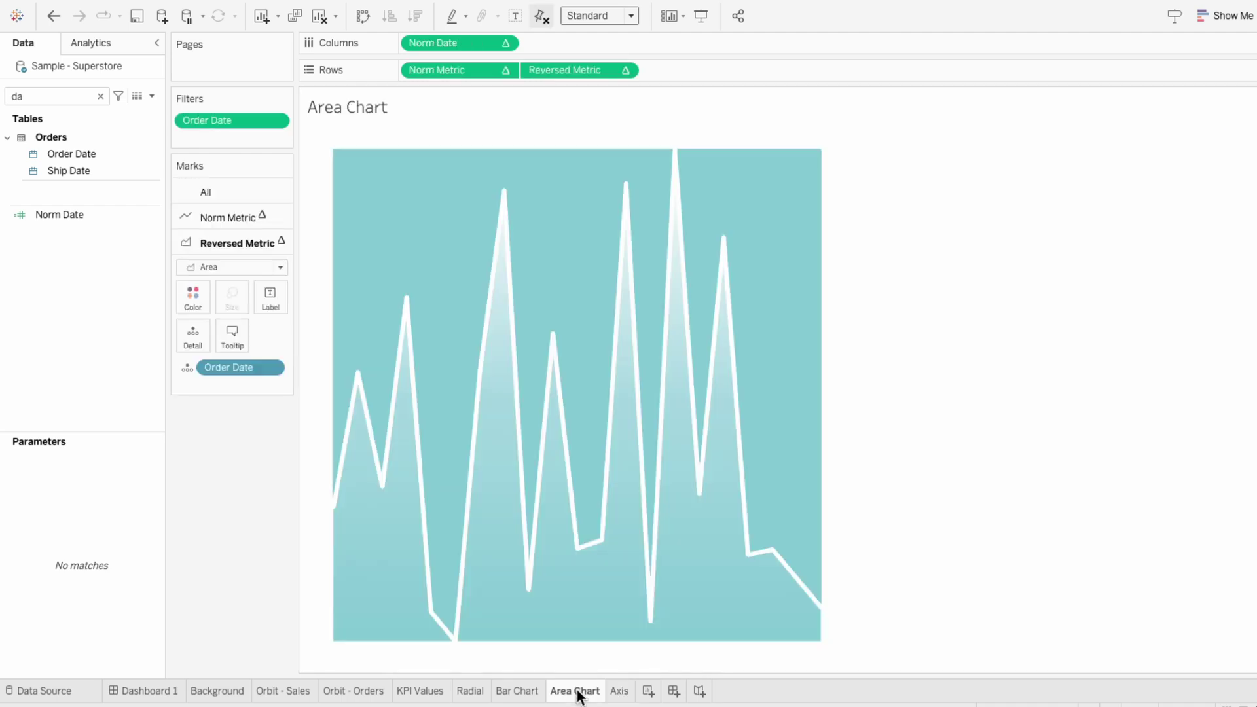
right_click(208, 124)
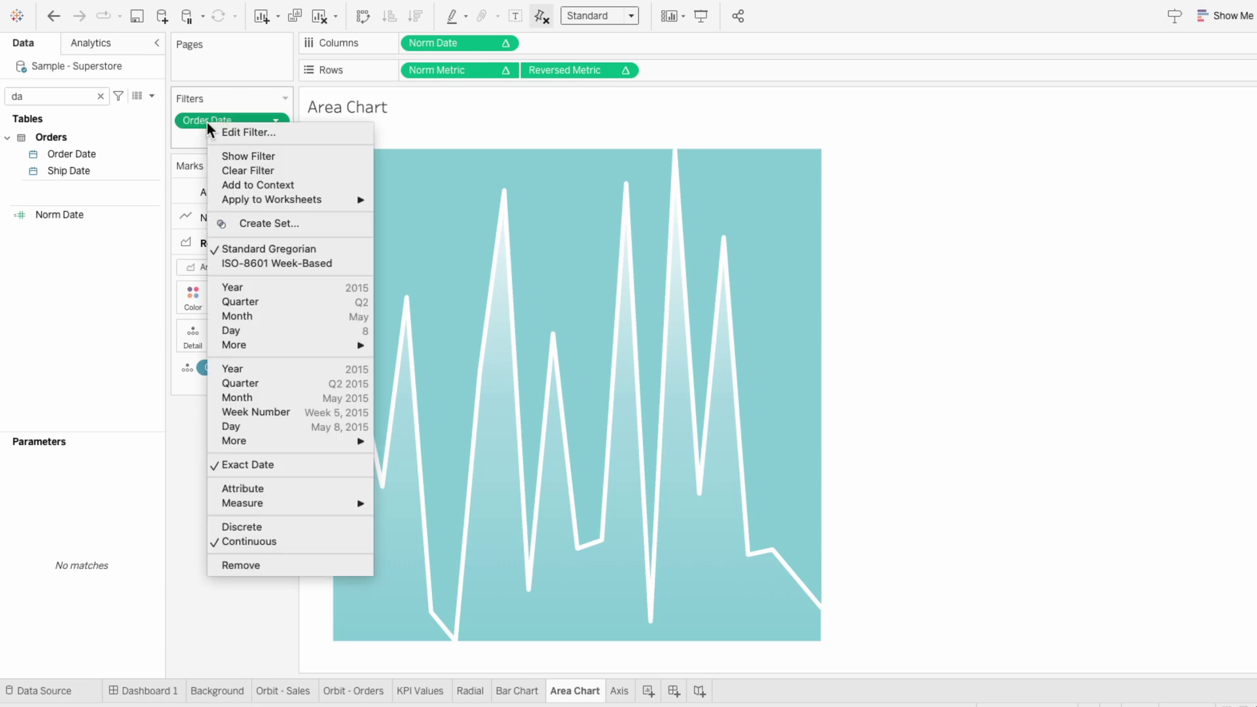
mouse_move(241, 197)
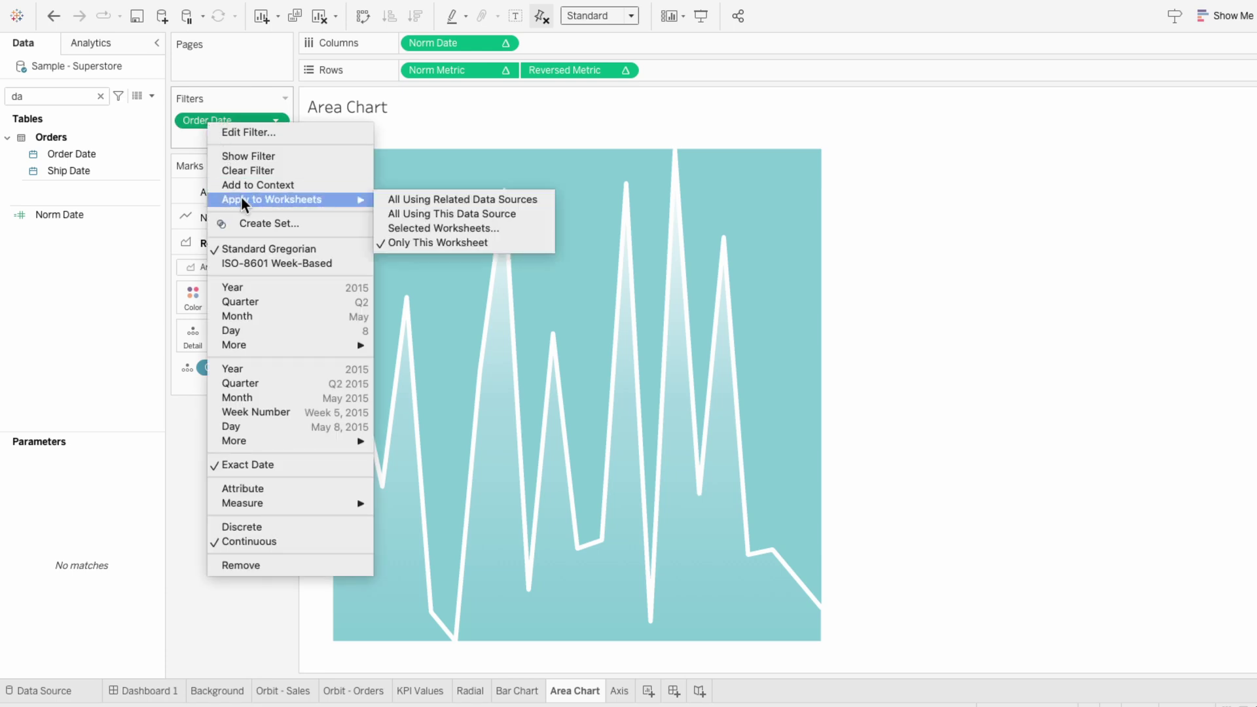
click(414, 228)
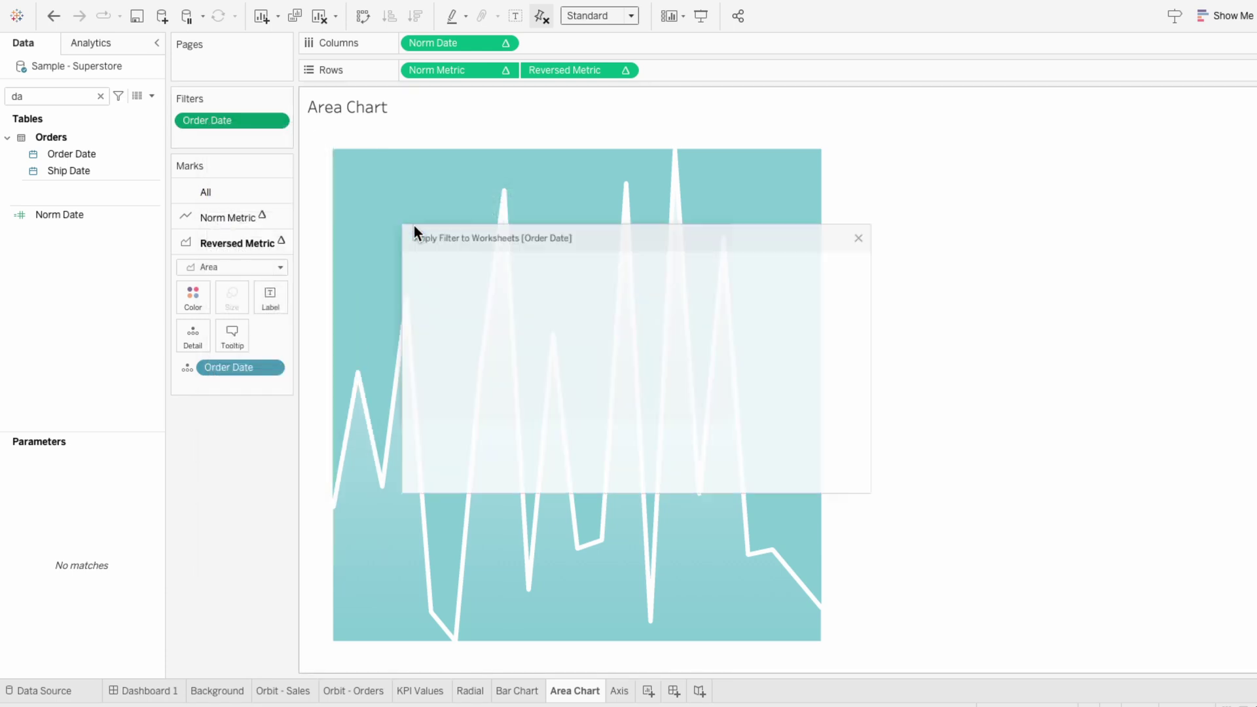
scroll(393, 393, down, 2)
click(385, 411)
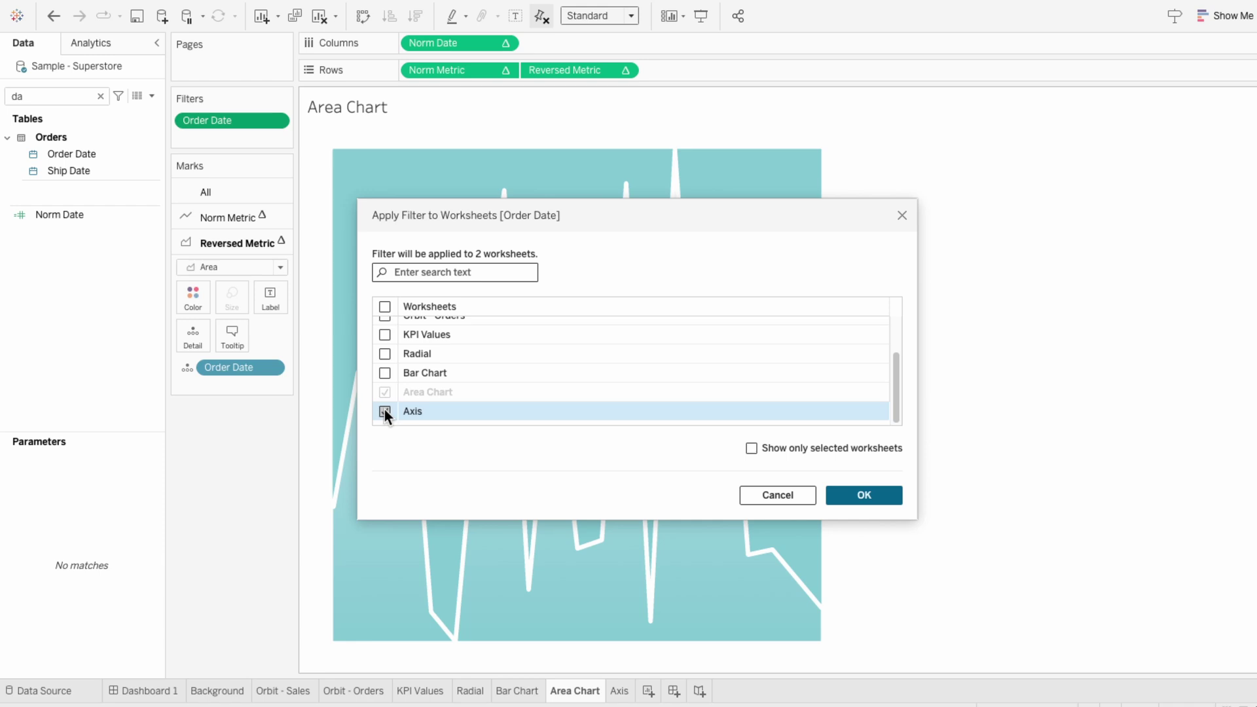
click(869, 495)
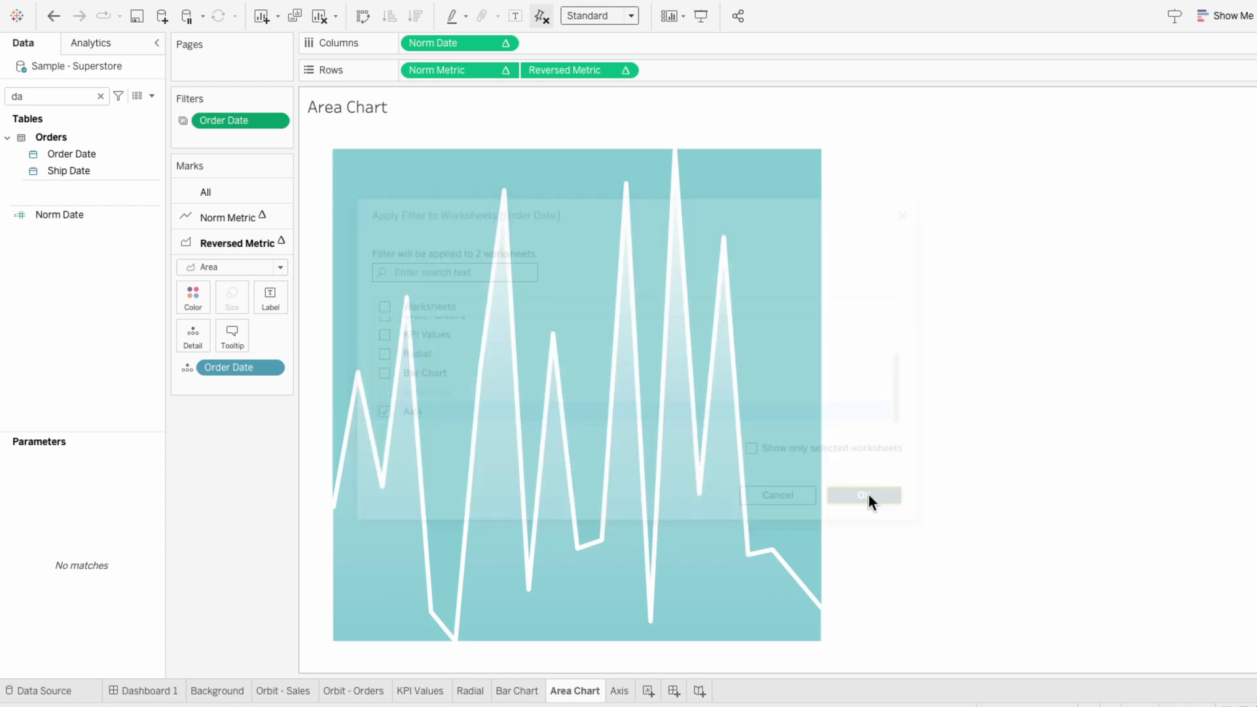
- Change the Axis sheet's mark type to Polygon to hide its marks
click(620, 690)
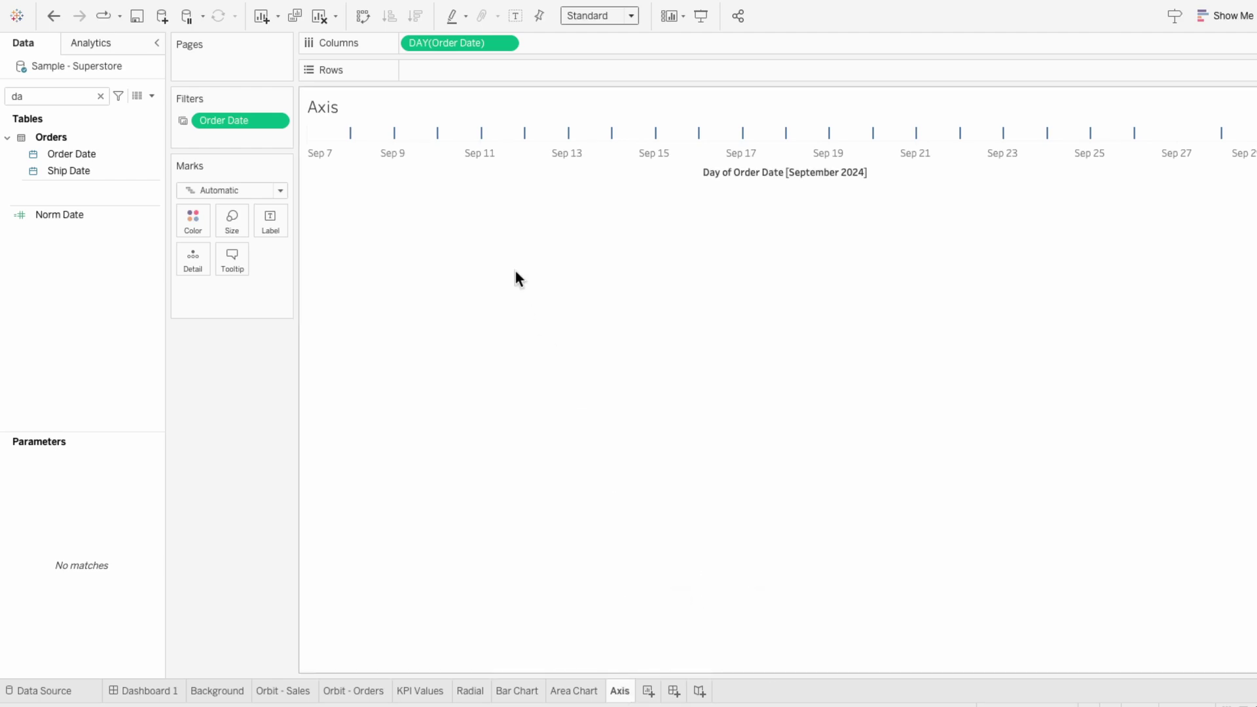
click(257, 189)
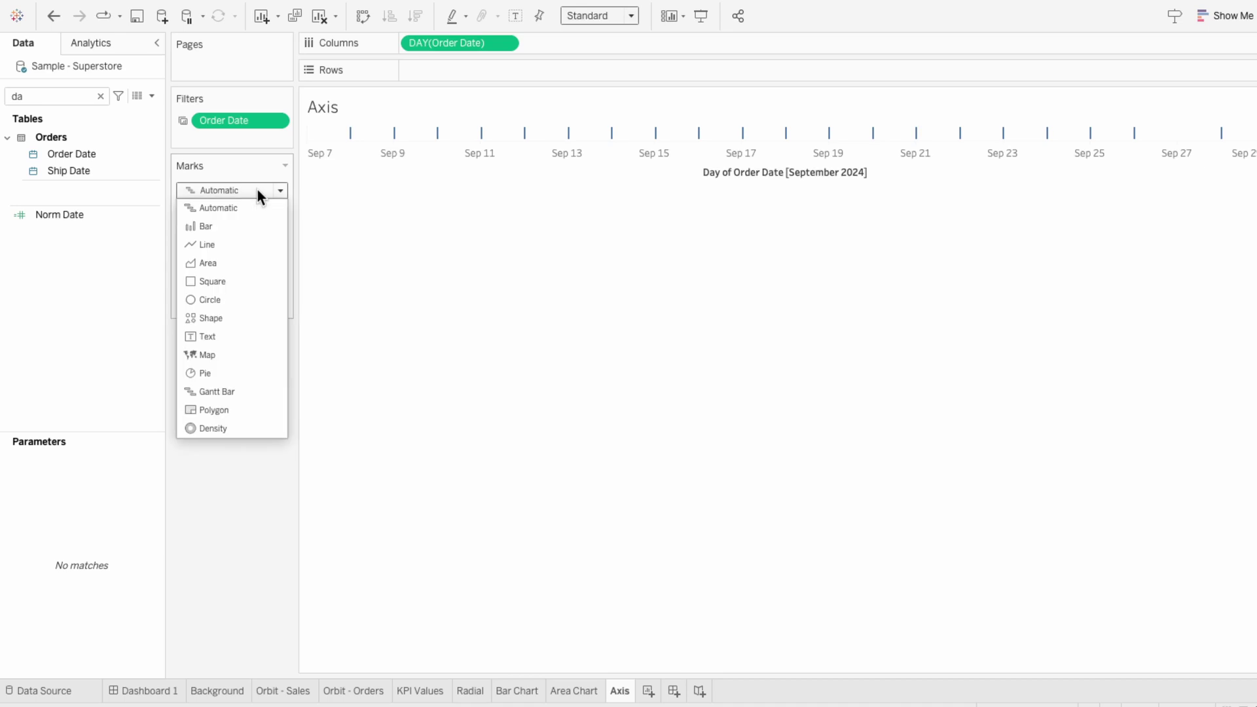
click(252, 411)
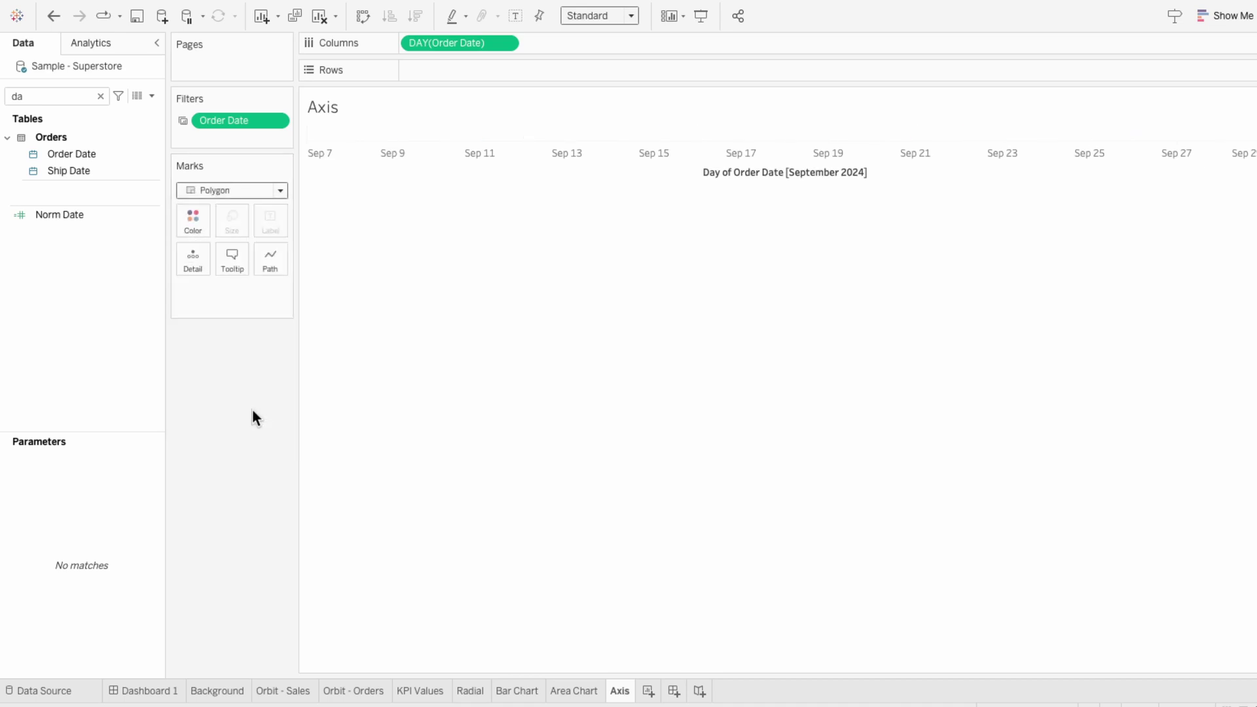
- Remove the title of the Day of Order Date axis on the Axis sheet
right_click(630, 161)
click(637, 171)
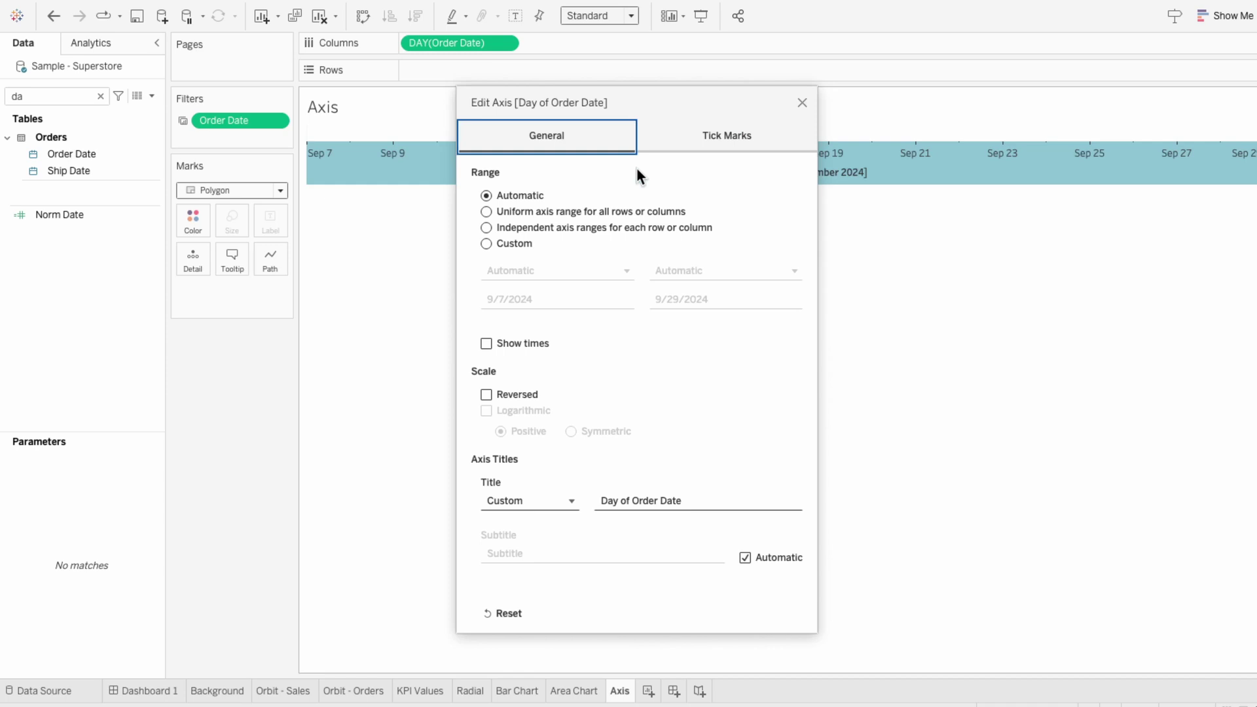
click(649, 501)
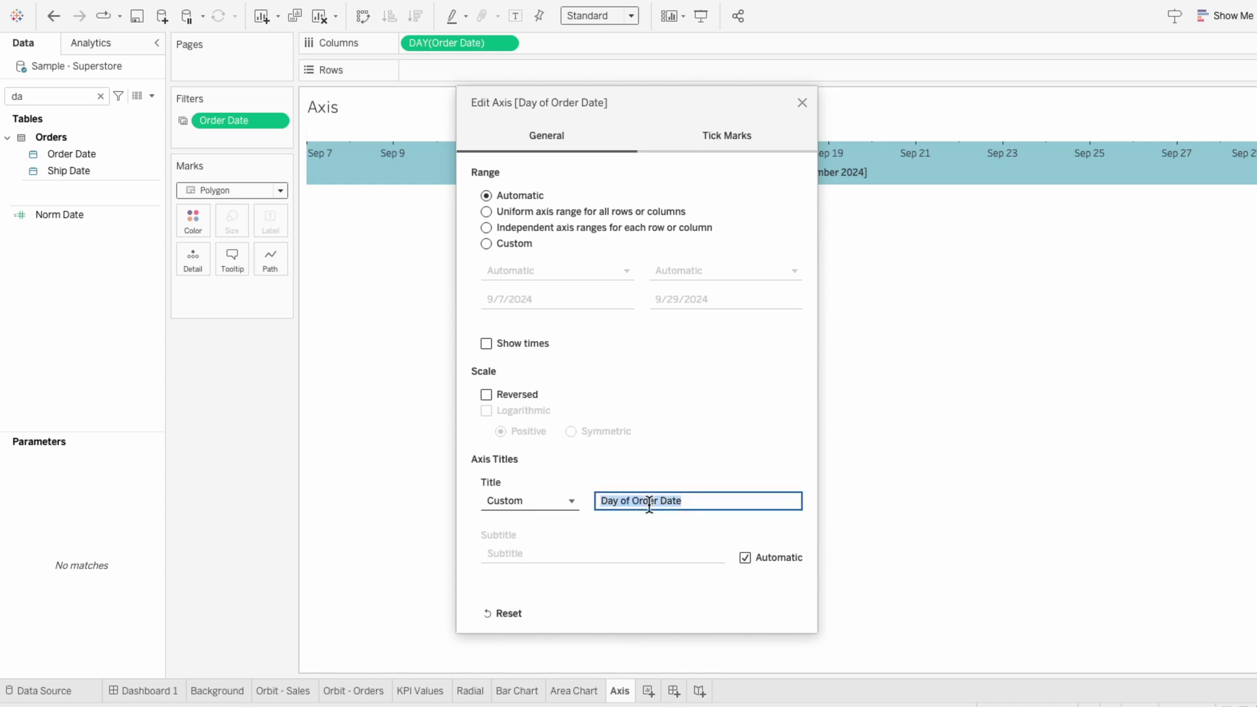
key(BackSpace)
click(801, 103)
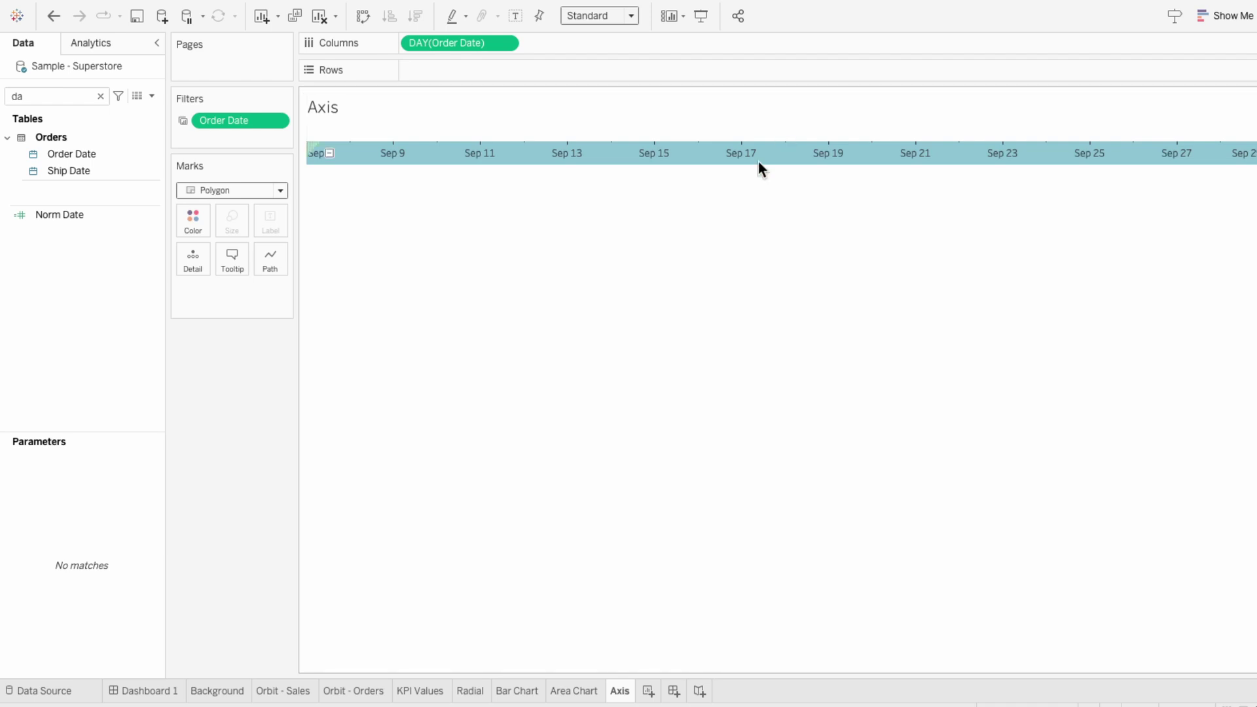
- Place the Axis sheet as a floating object over the area chart on Dashboard 1 and hide its title
click(162, 690)
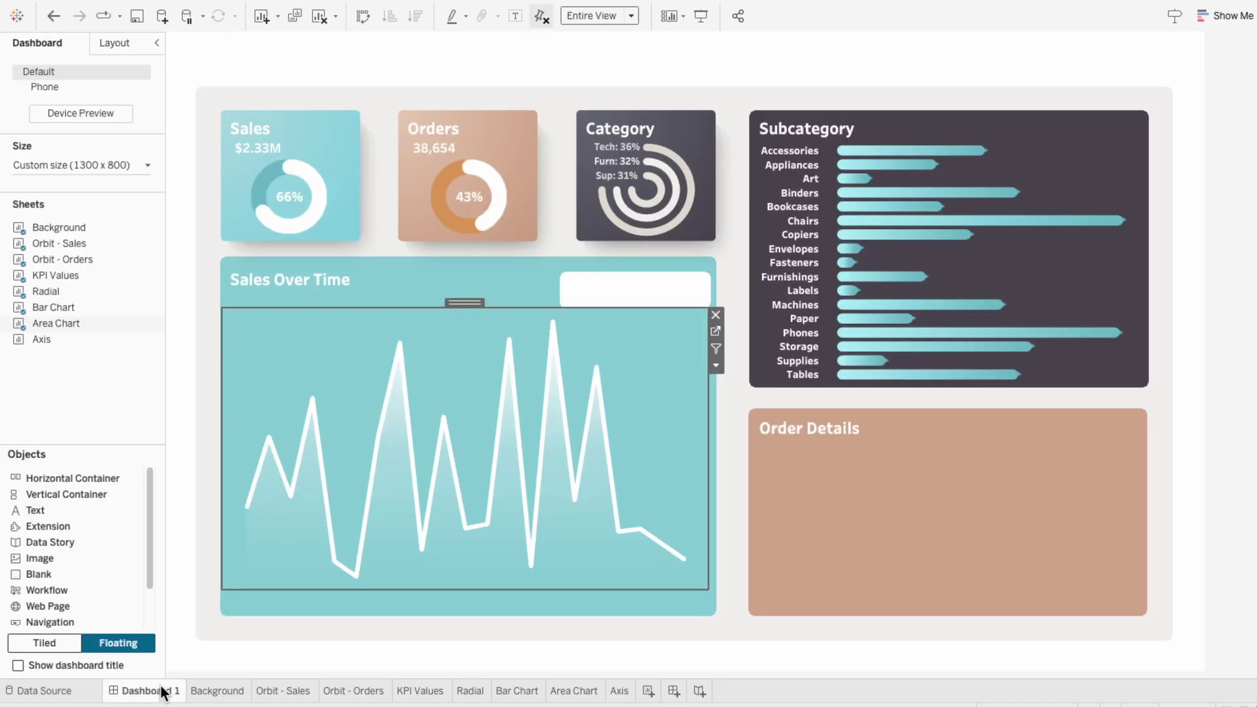
drag(69, 338, 265, 465)
right_click(266, 475)
click(297, 509)
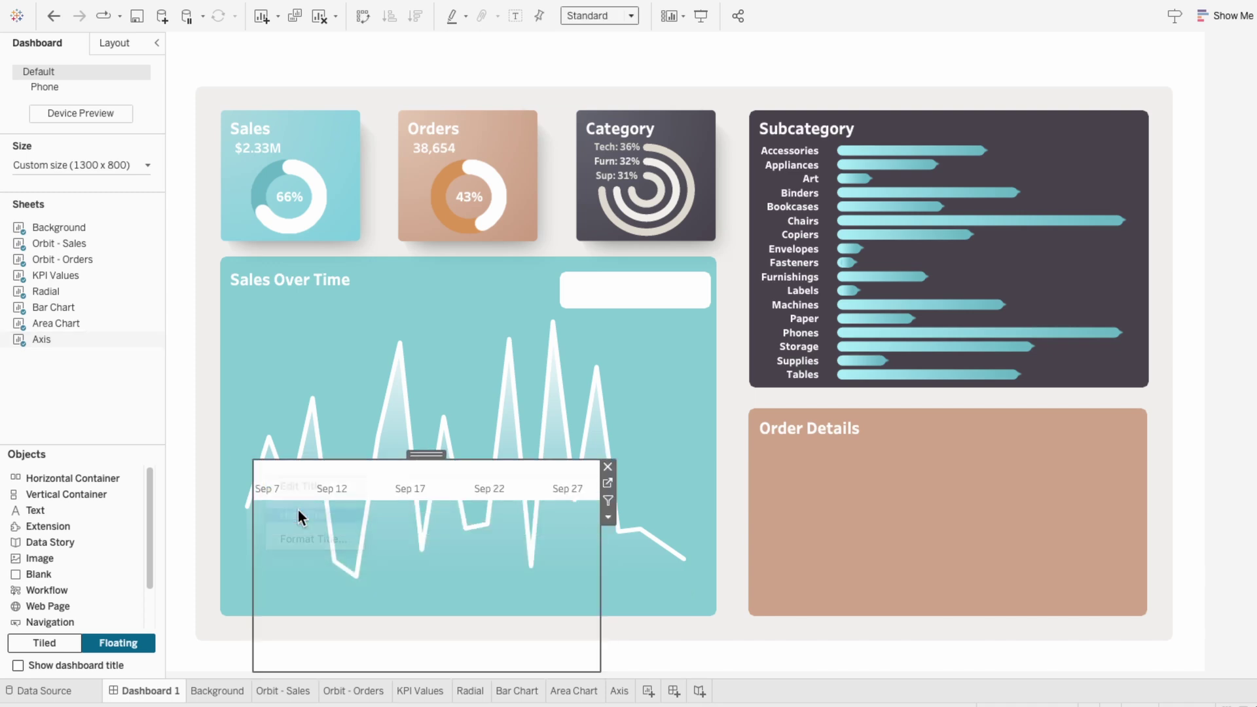
- Resize the Axis sheet to a thin strip along the area chart's lower edge and fit it to Entire View
drag(598, 670, 722, 497)
drag(508, 453, 484, 569)
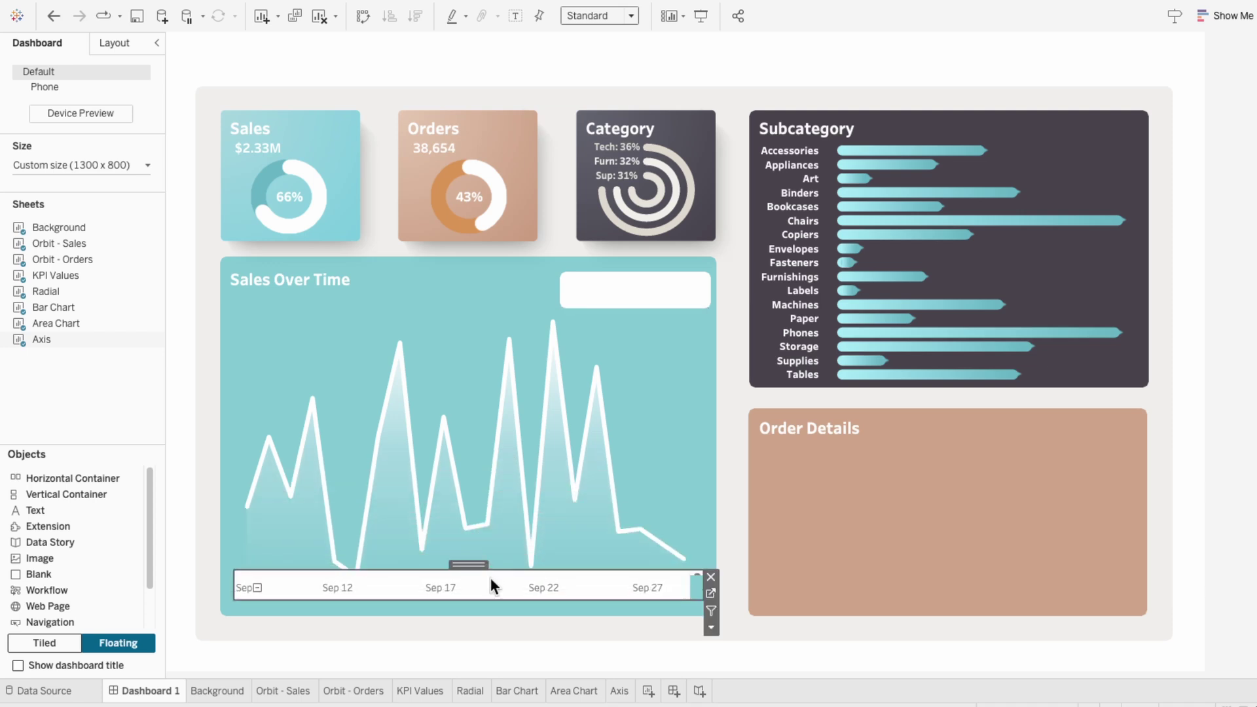
click(587, 19)
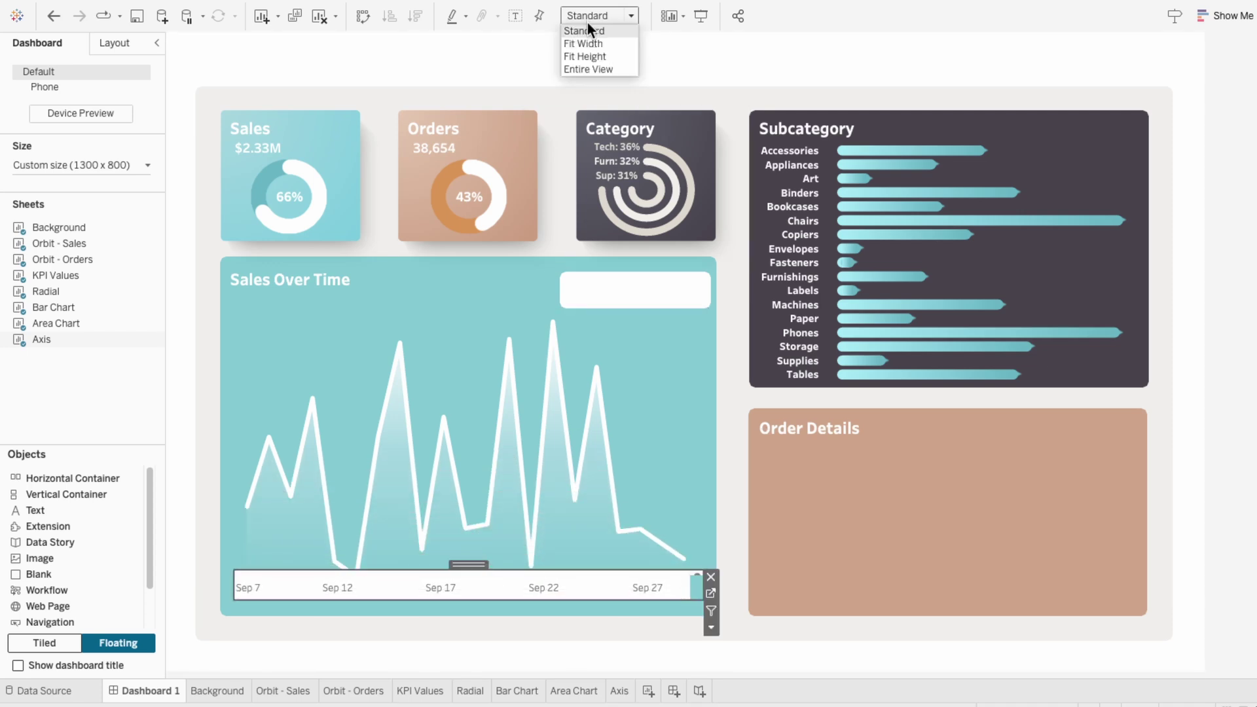
click(589, 68)
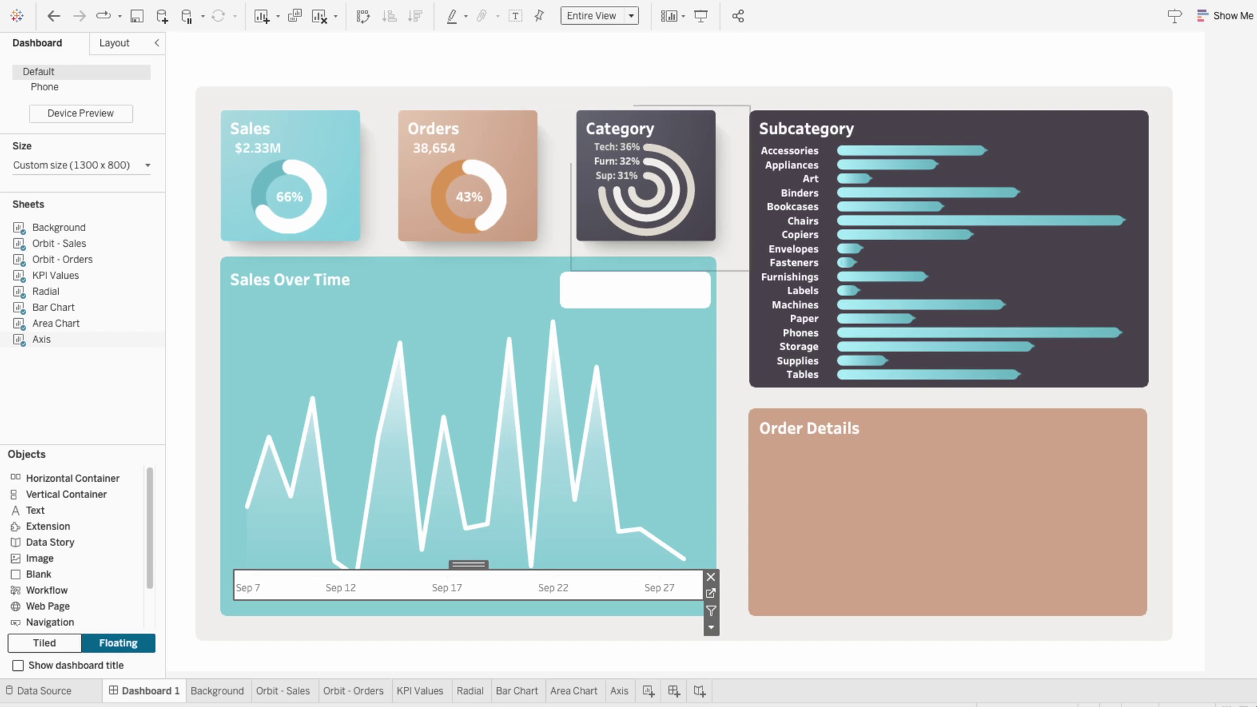
- Set the Axis sheet's date axis shading to the same teal as the Sales Over Time card
right_click(472, 591)
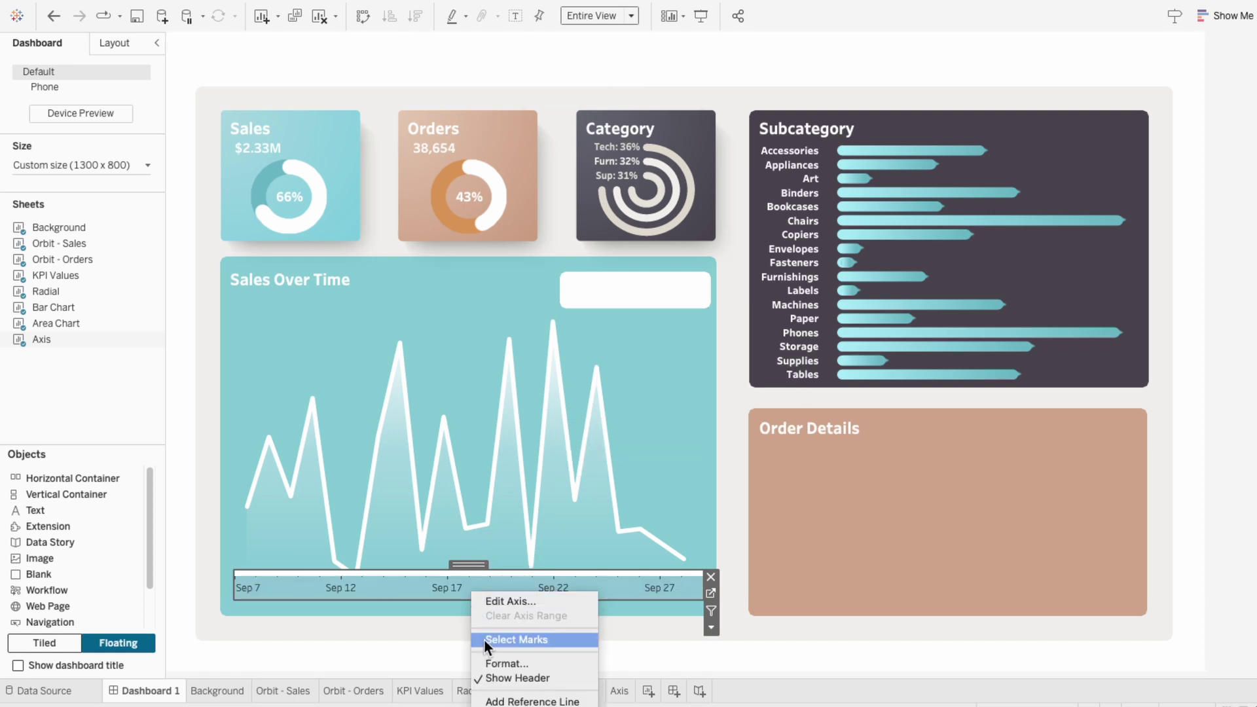
click(498, 663)
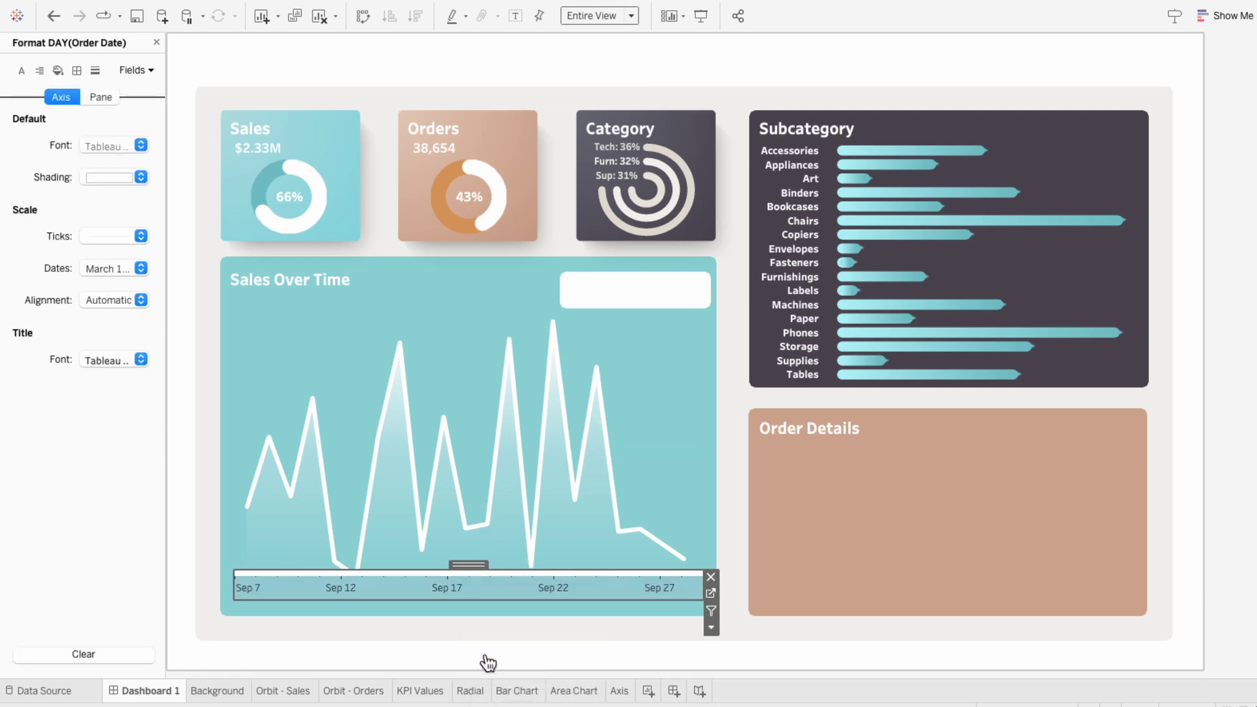
click(120, 181)
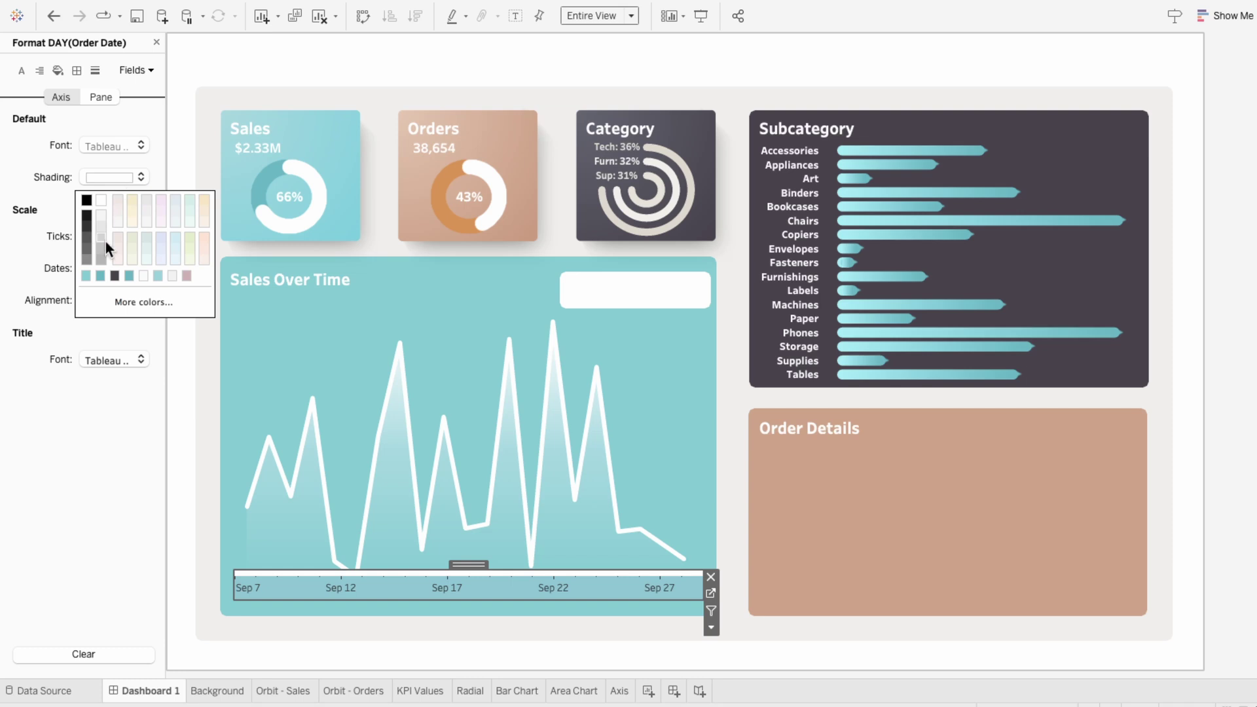
click(86, 276)
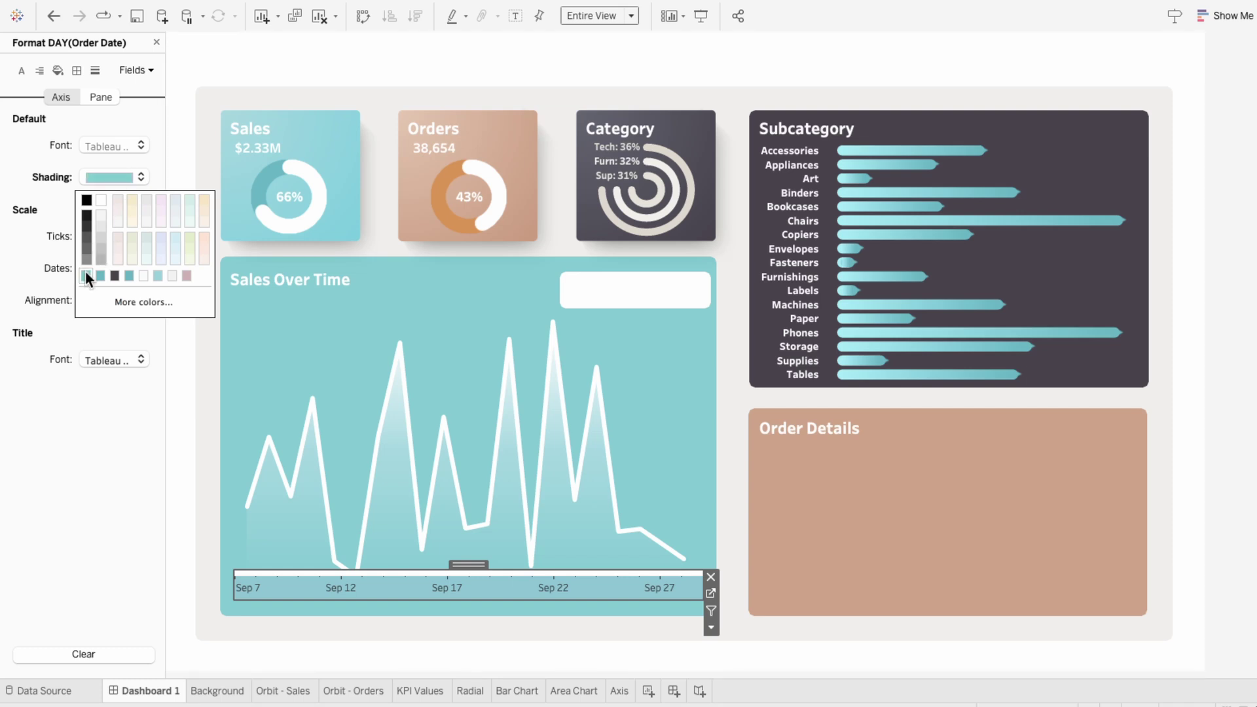
click(320, 591)
- Set the date axis label font to Tableau Bold, size 10, in white
click(104, 147)
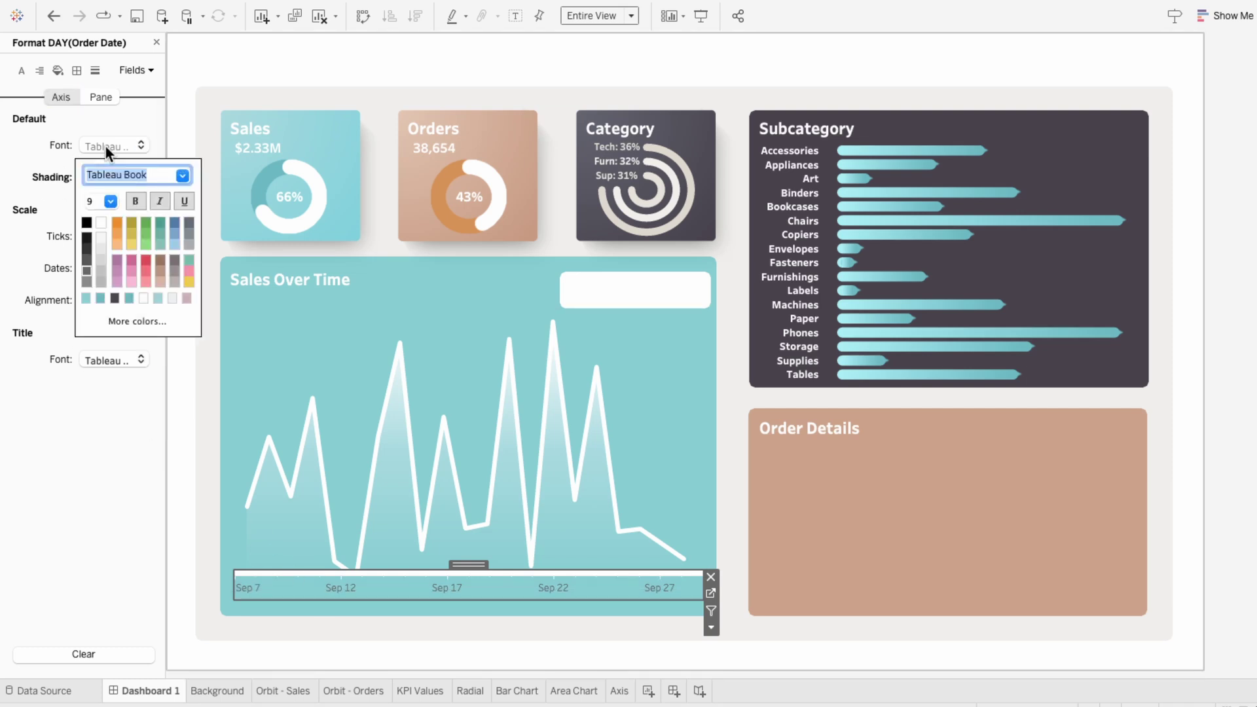
click(110, 201)
click(102, 234)
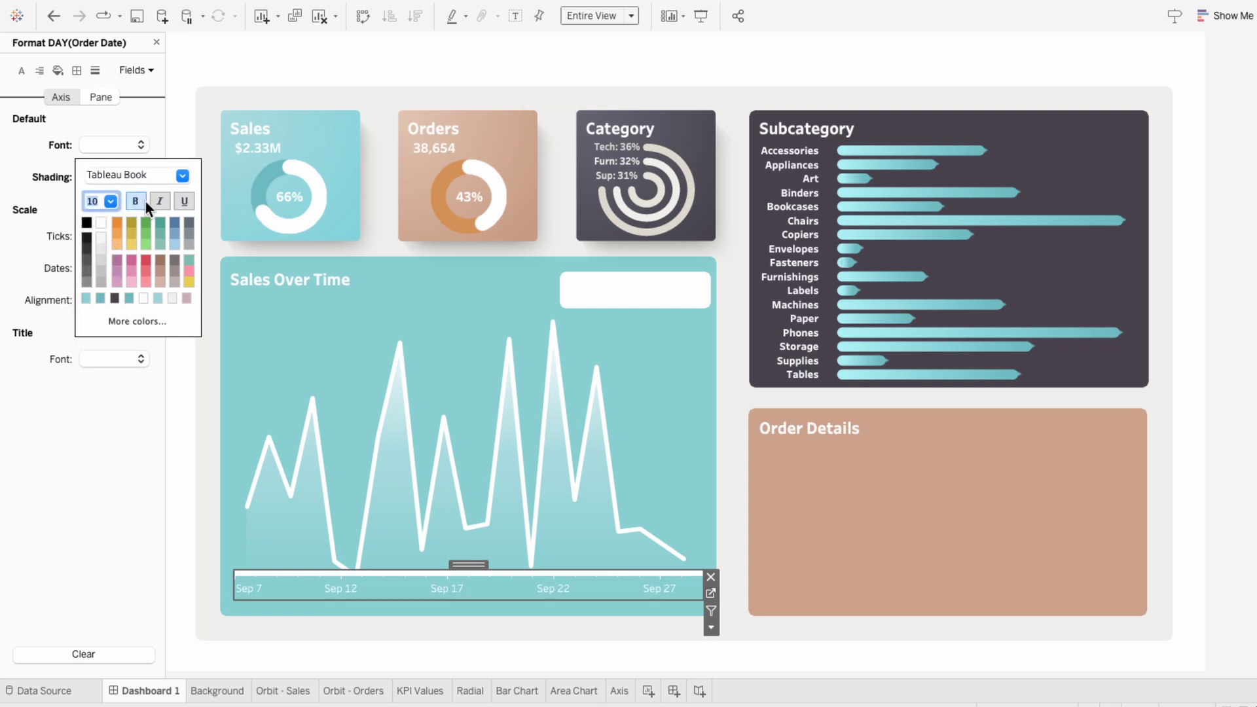
click(179, 175)
click(167, 233)
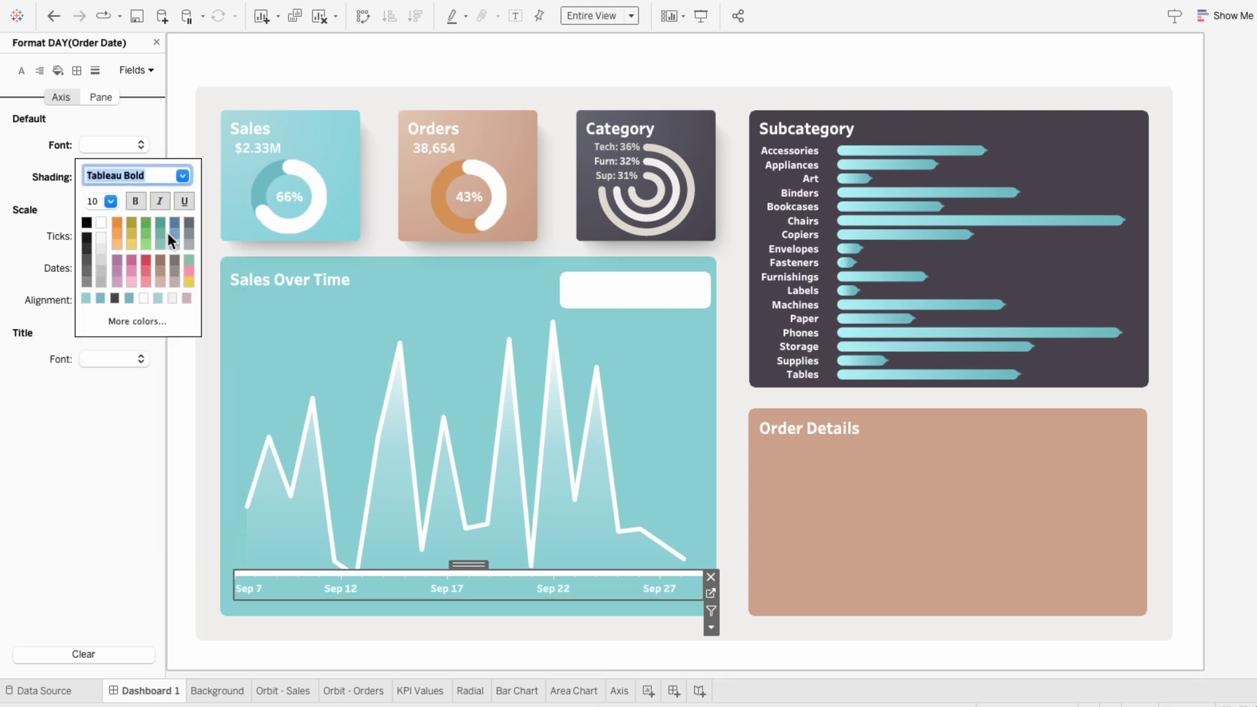
click(50, 171)
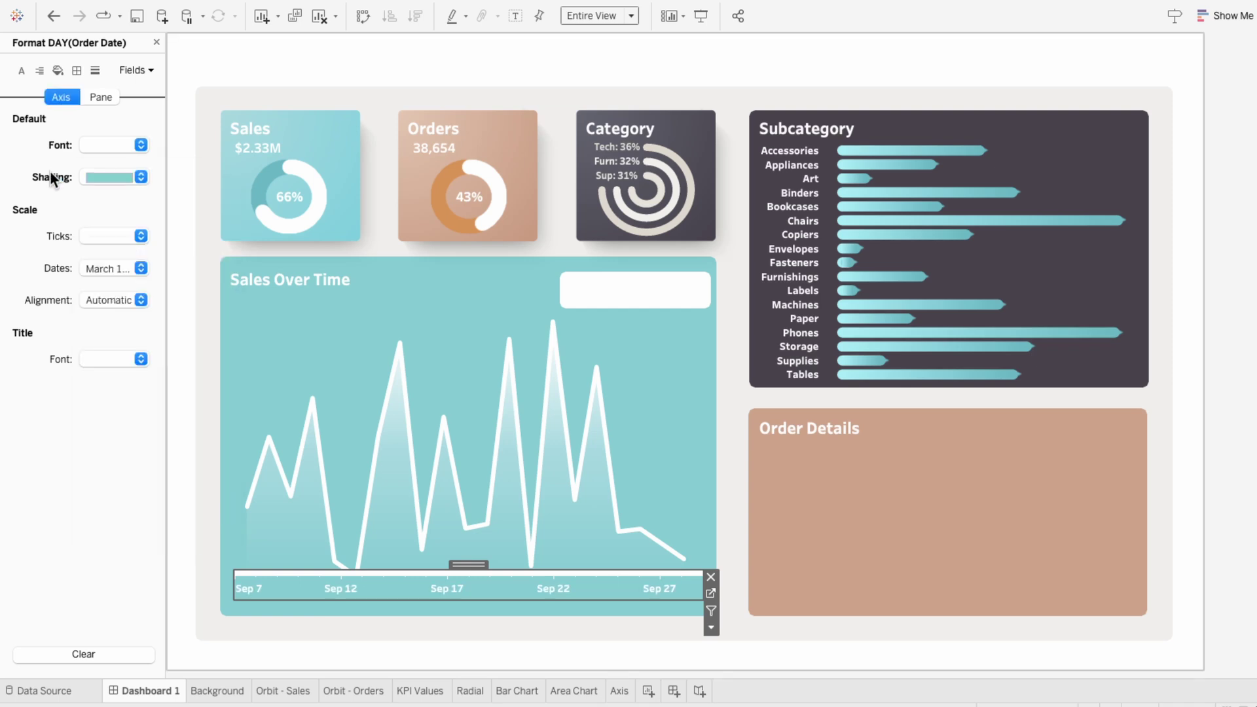
- Set the date axis tick color to white
click(104, 235)
click(102, 287)
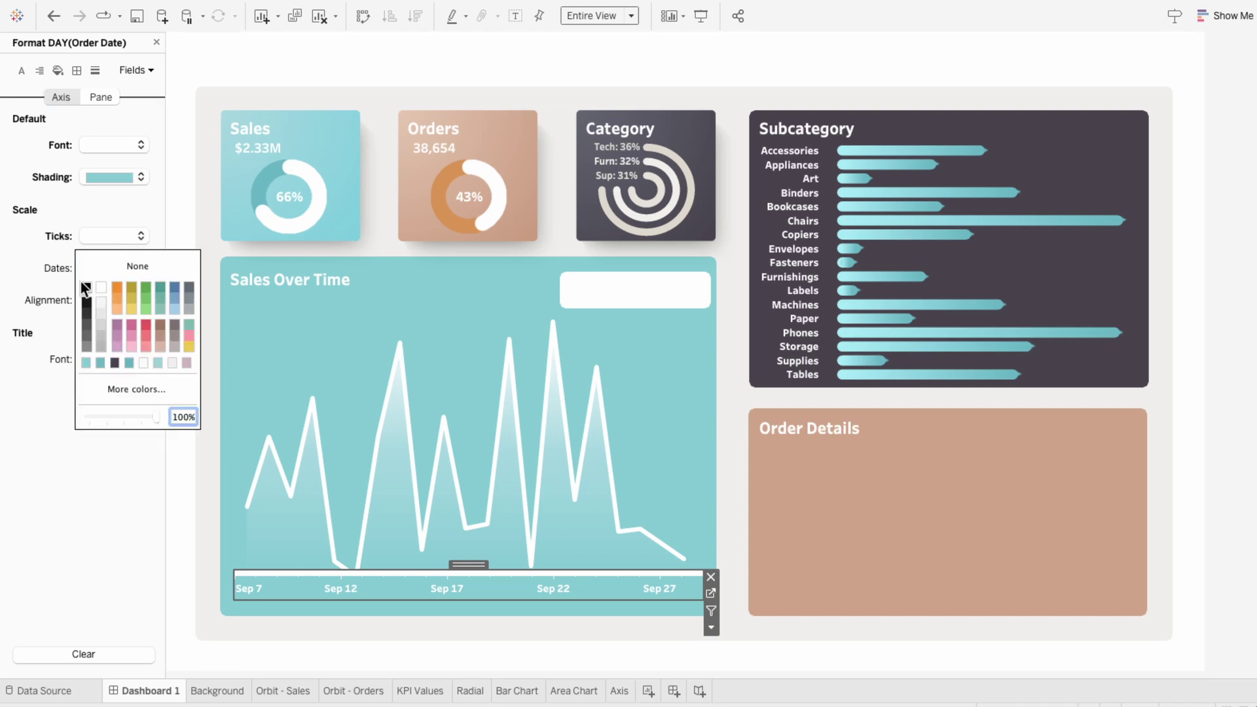
click(52, 275)
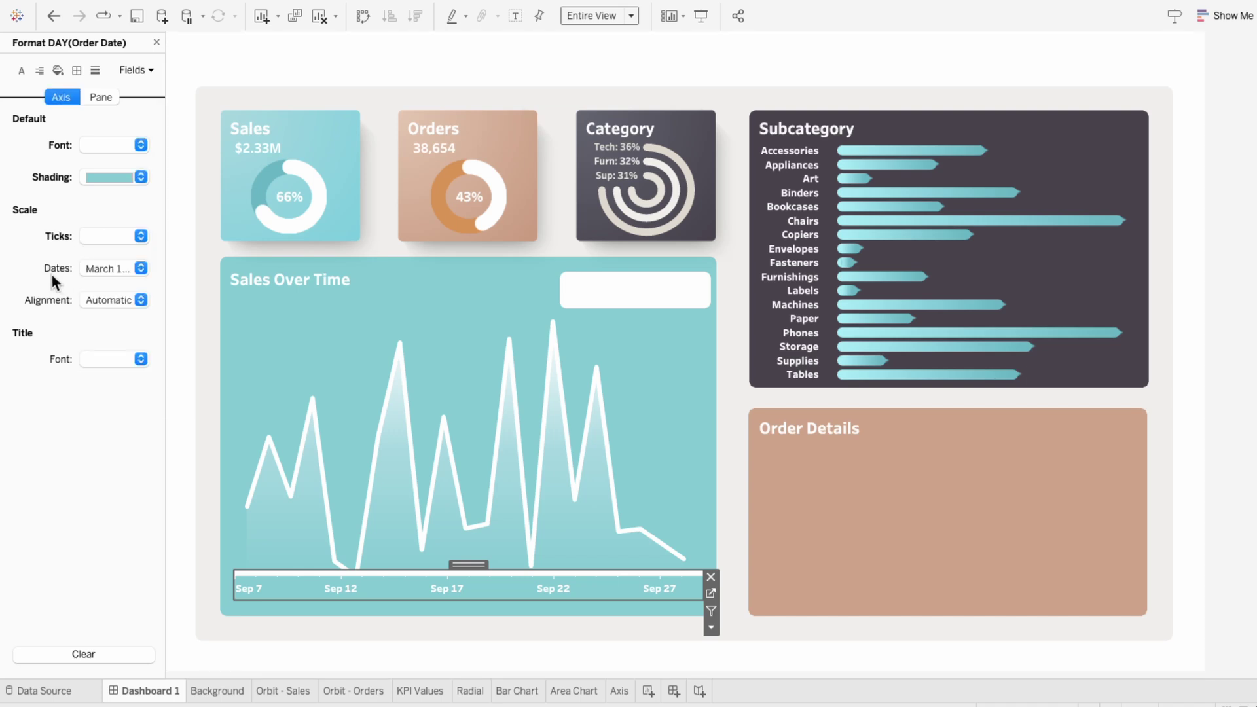
- Remove the Axis sheet's worksheet background shading and move the sheet slightly down below the area chart
right_click(454, 571)
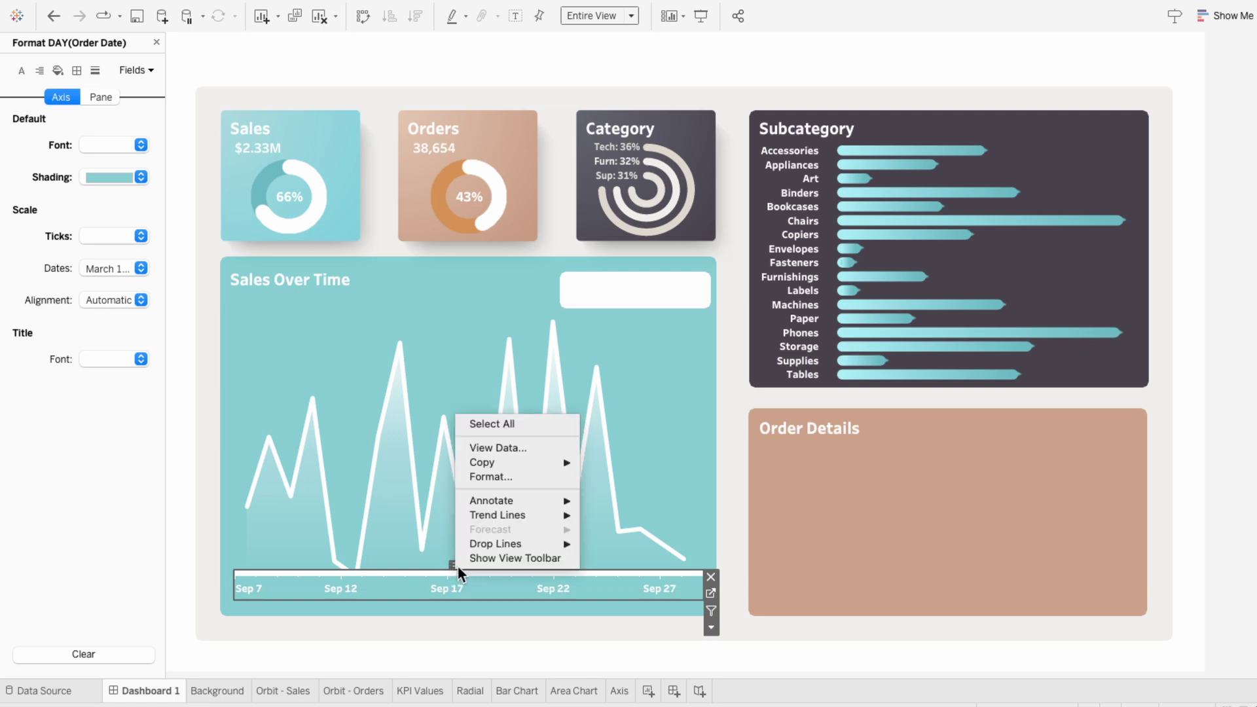
click(500, 480)
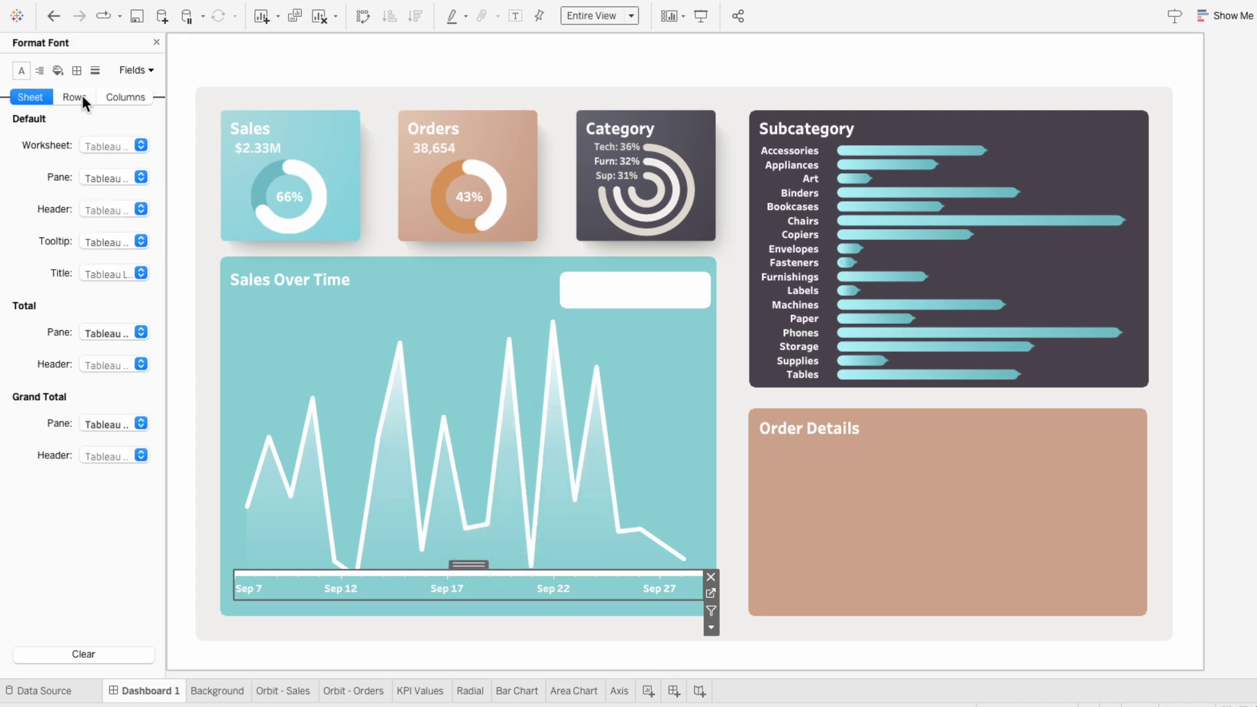
click(58, 69)
click(116, 148)
click(116, 171)
click(156, 42)
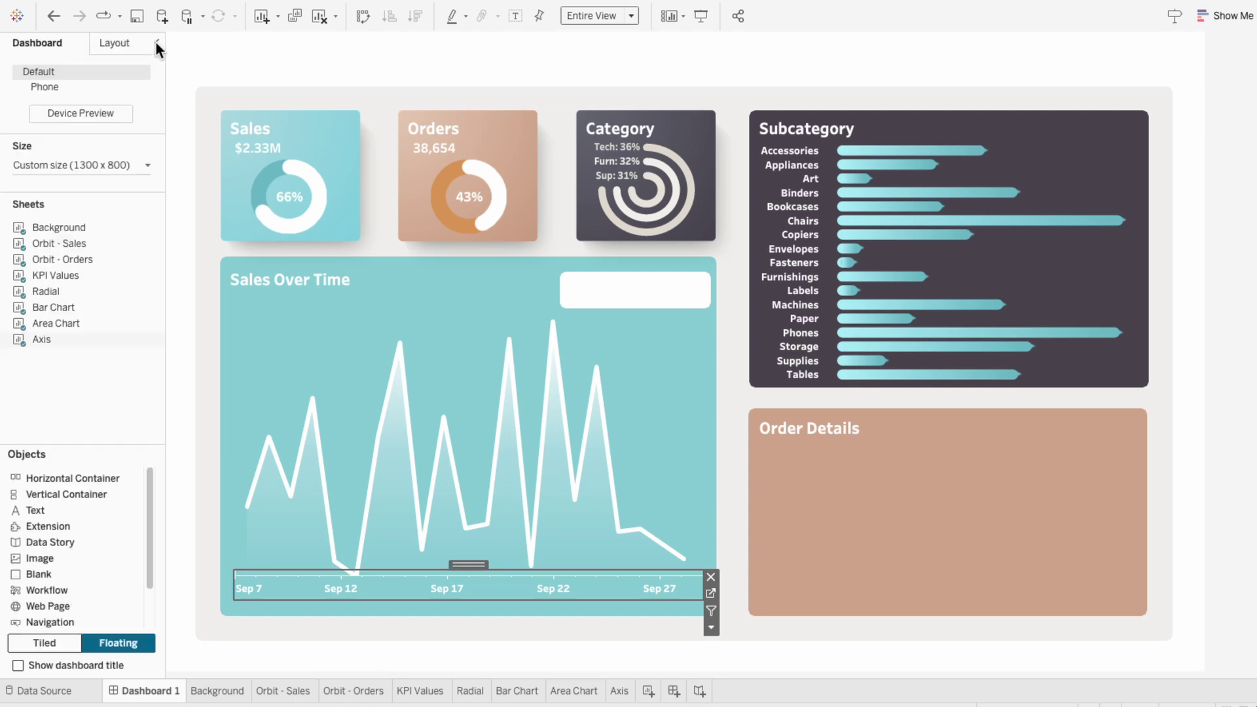
drag(478, 566, 477, 571)
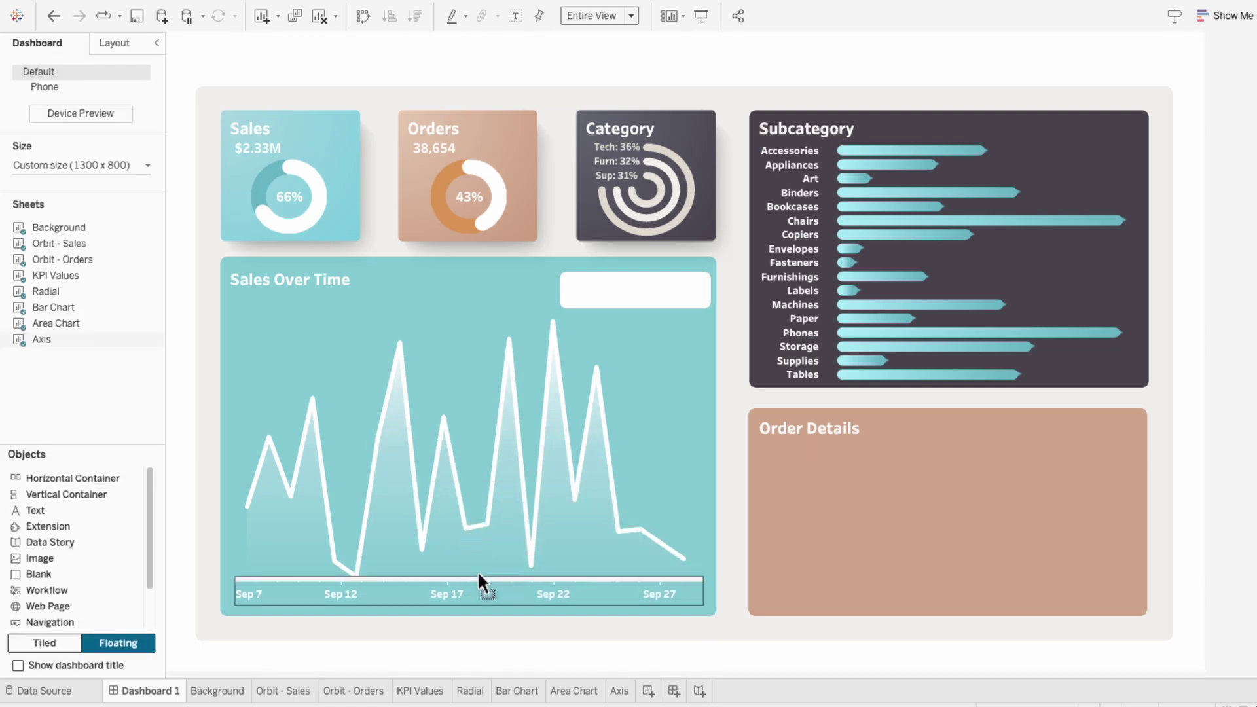
click(501, 673)
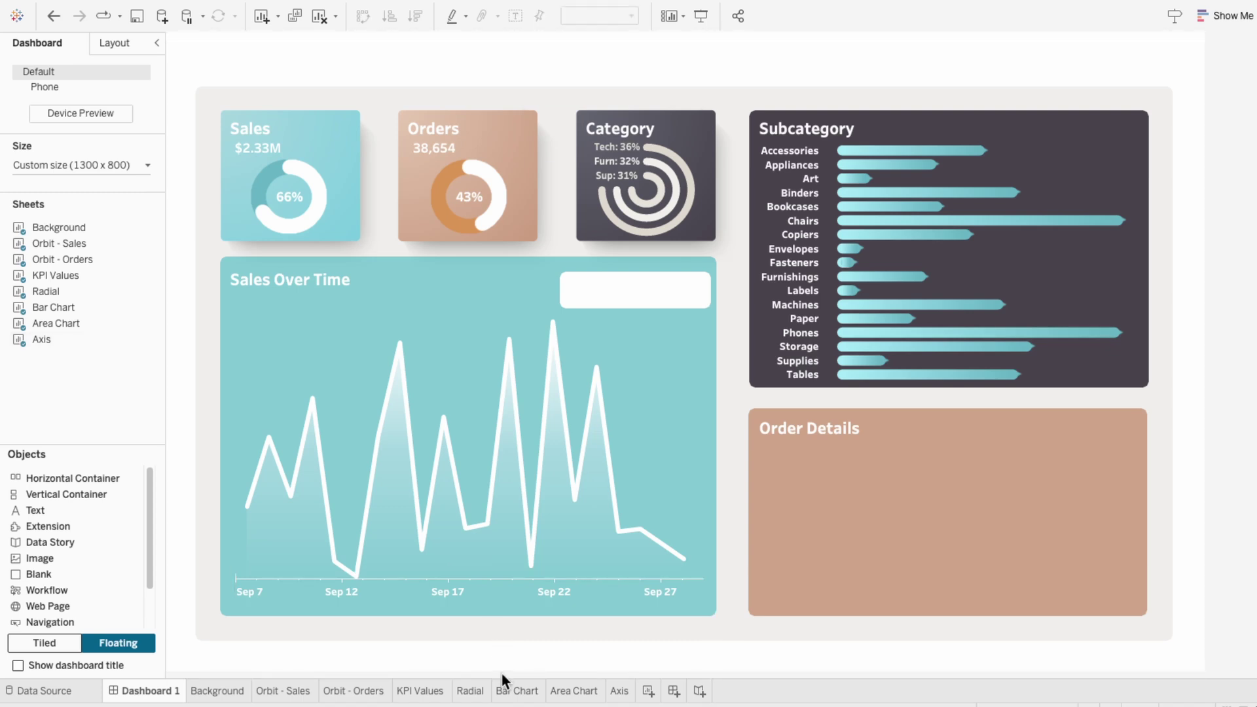
- Duplicate the Area Chart sheet, rename the copy "Area Chart - Markers", and remove Reversed Metric from its rows
click(576, 696)
right_click(577, 696)
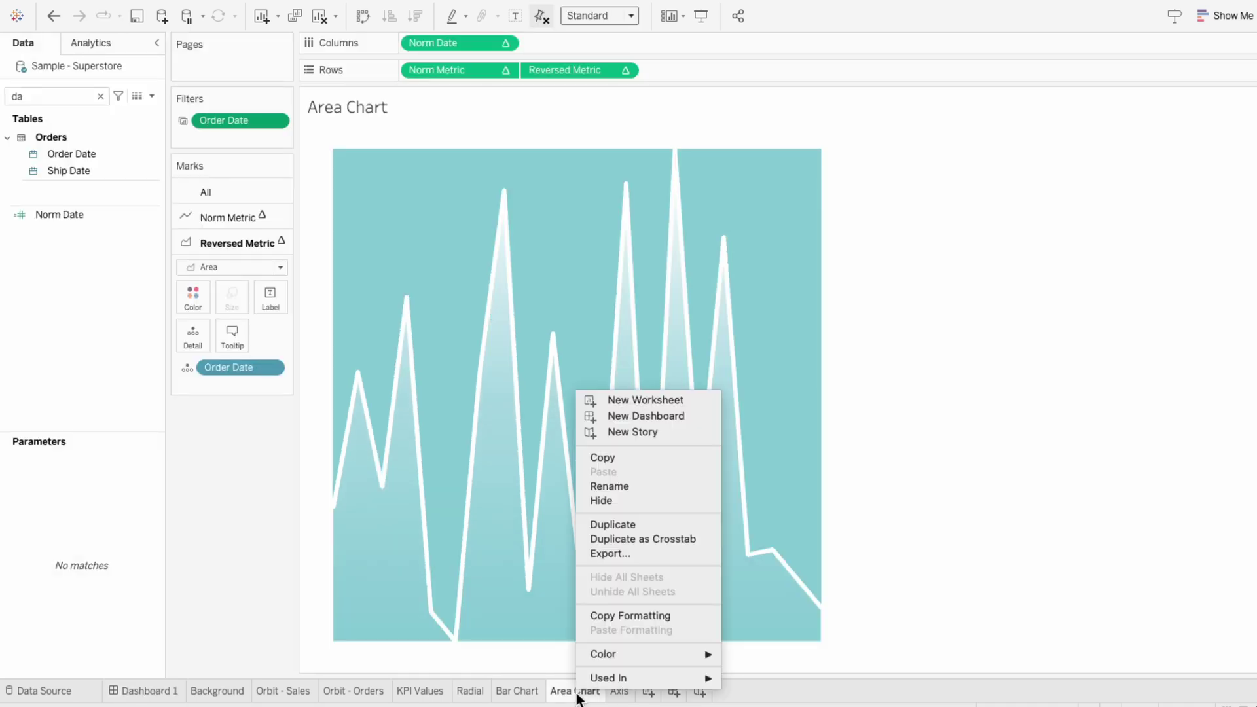
click(626, 523)
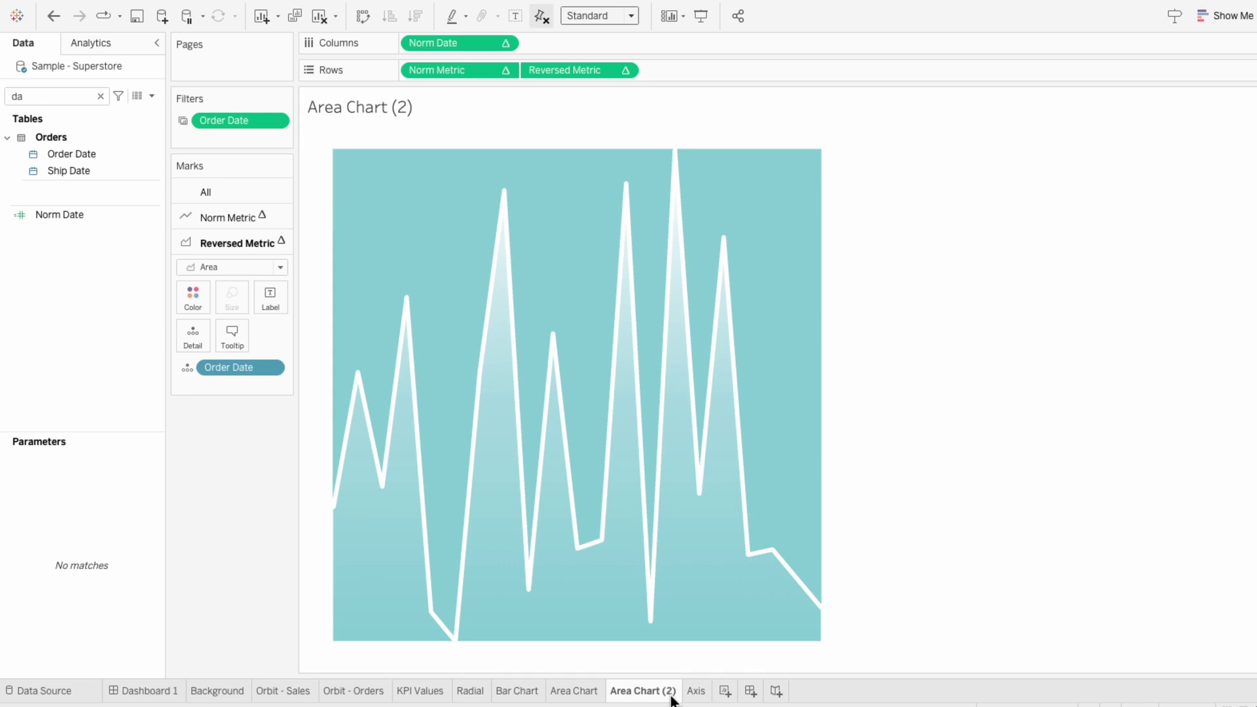
double_click(671, 692)
key(End)
key(BackSpace)
key(BackSpace)
text(- Markers)
key(Return)
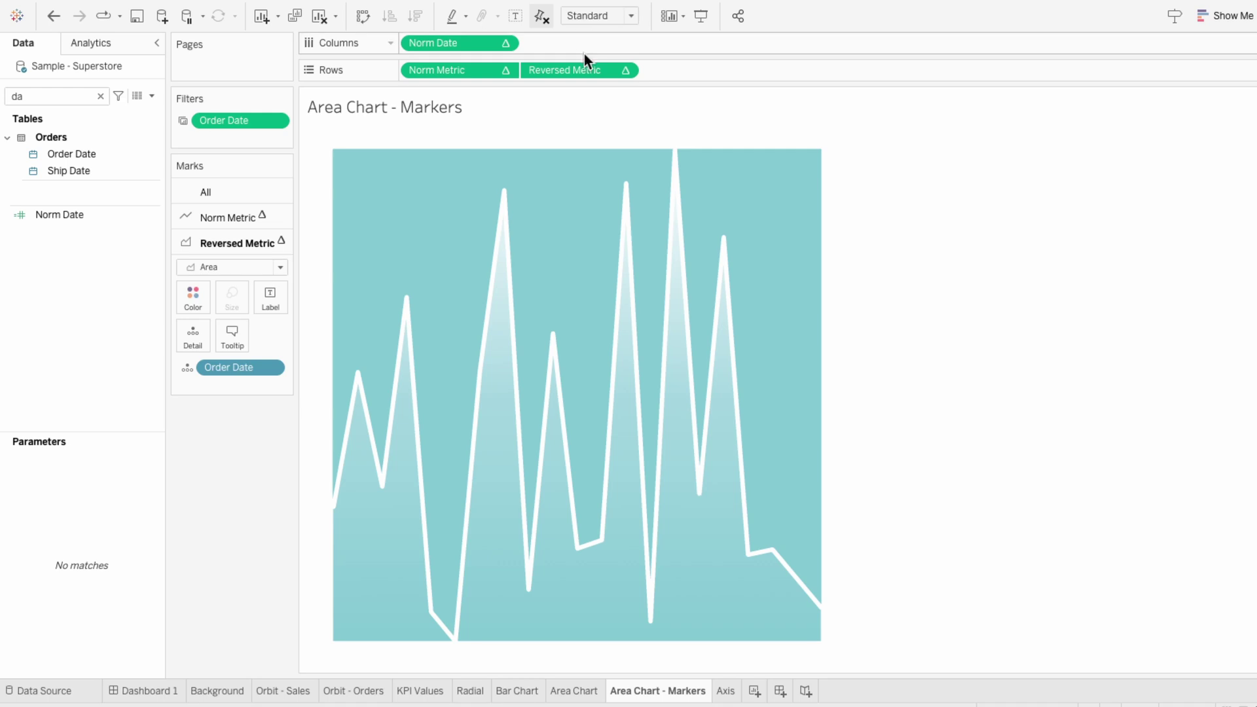
click(583, 70)
key(Delete)
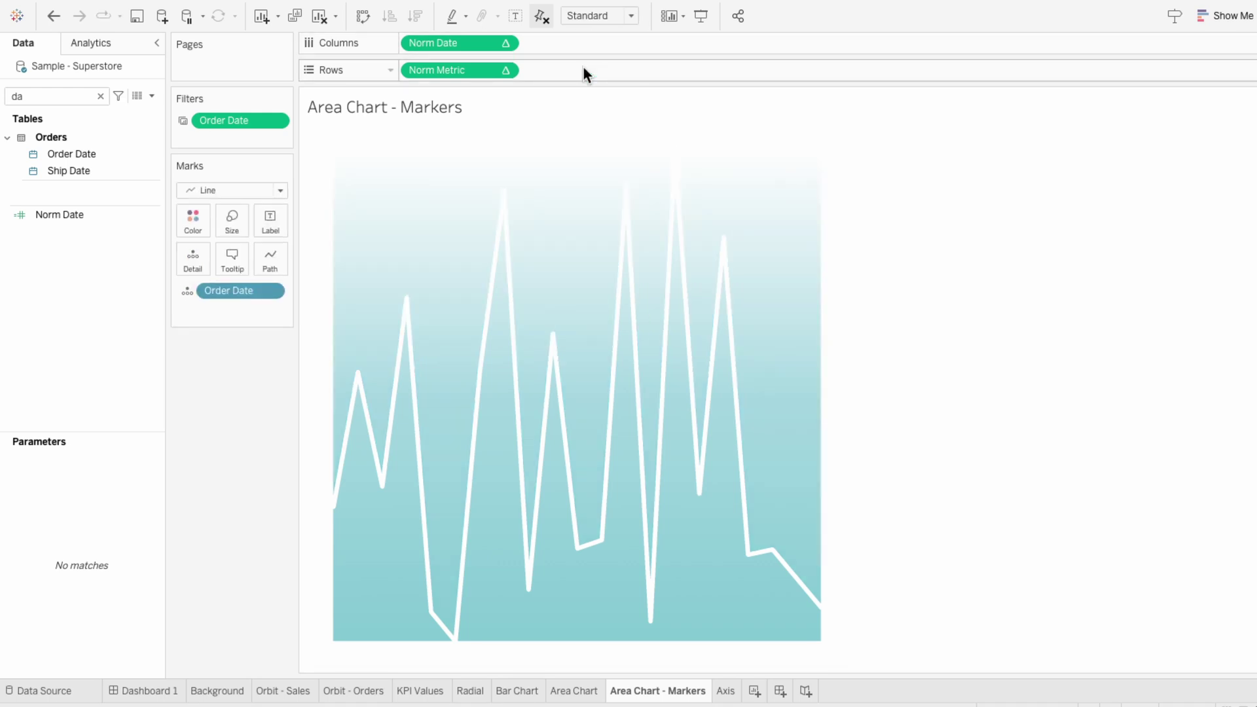
- Duplicate the Norm Date calculated field and rename the copy "Norm Date - Marker"
click(89, 215)
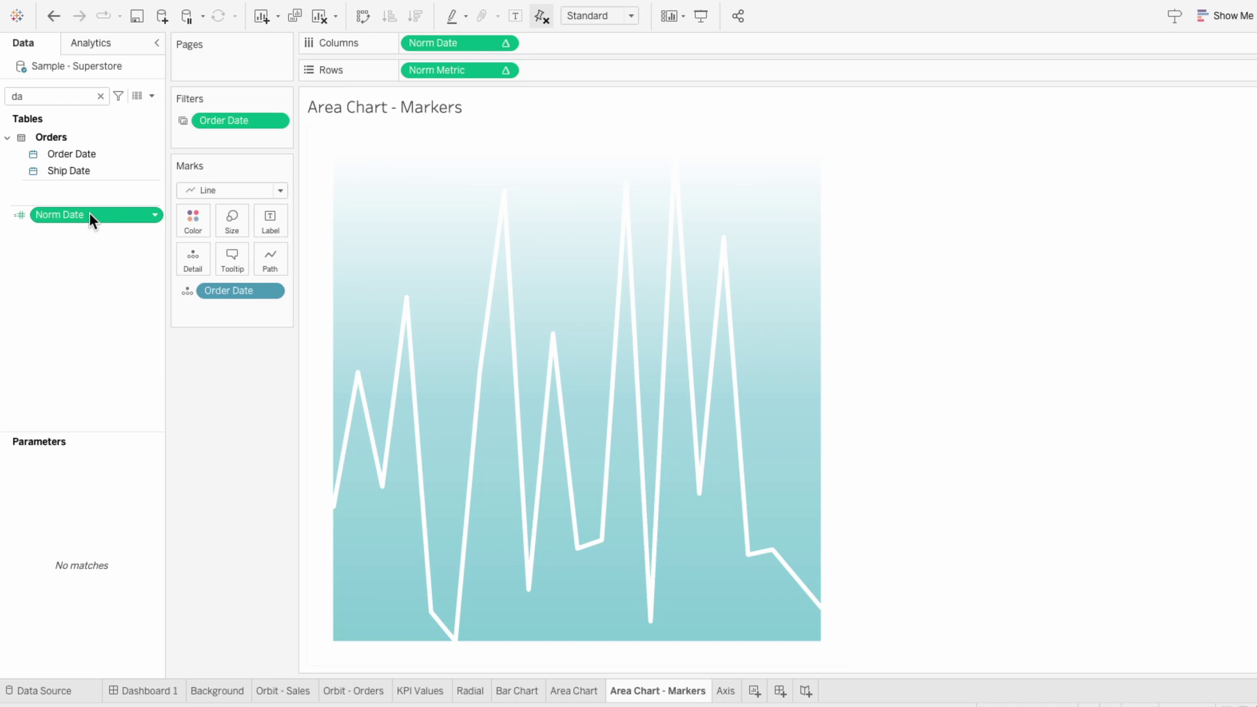
right_click(94, 217)
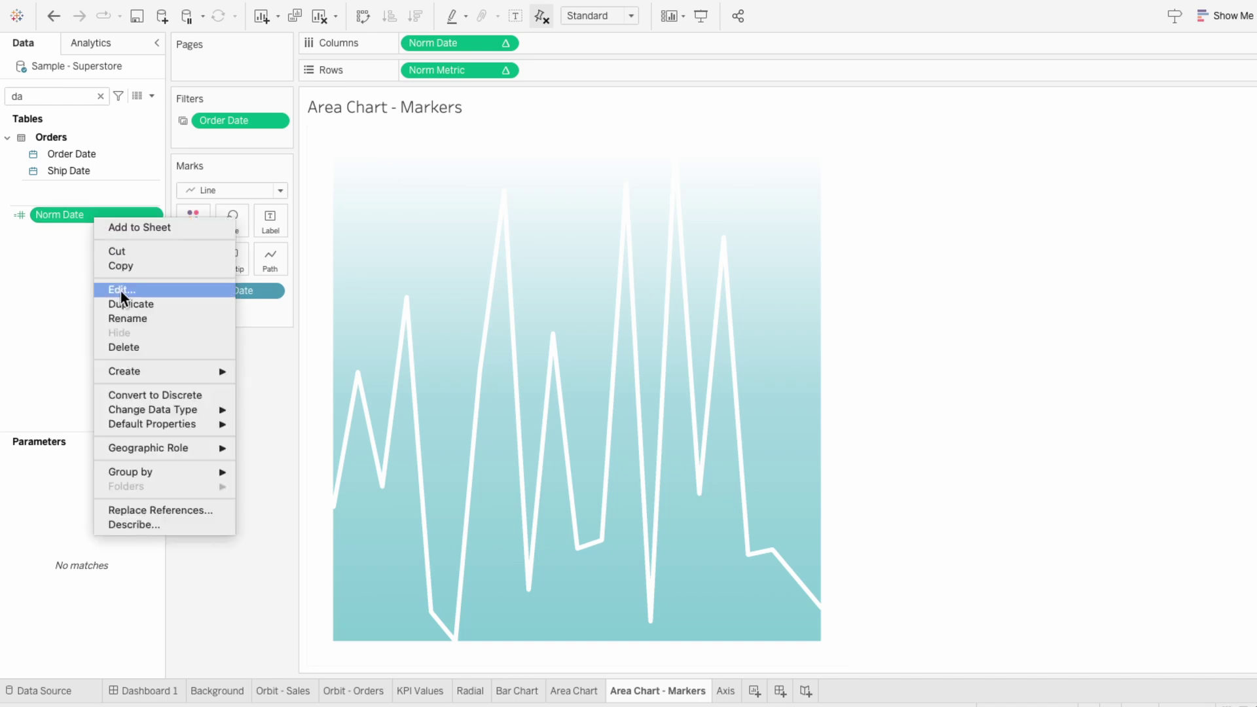
click(124, 300)
right_click(109, 233)
click(130, 296)
drag(391, 216, 422, 215)
text(- Marker)
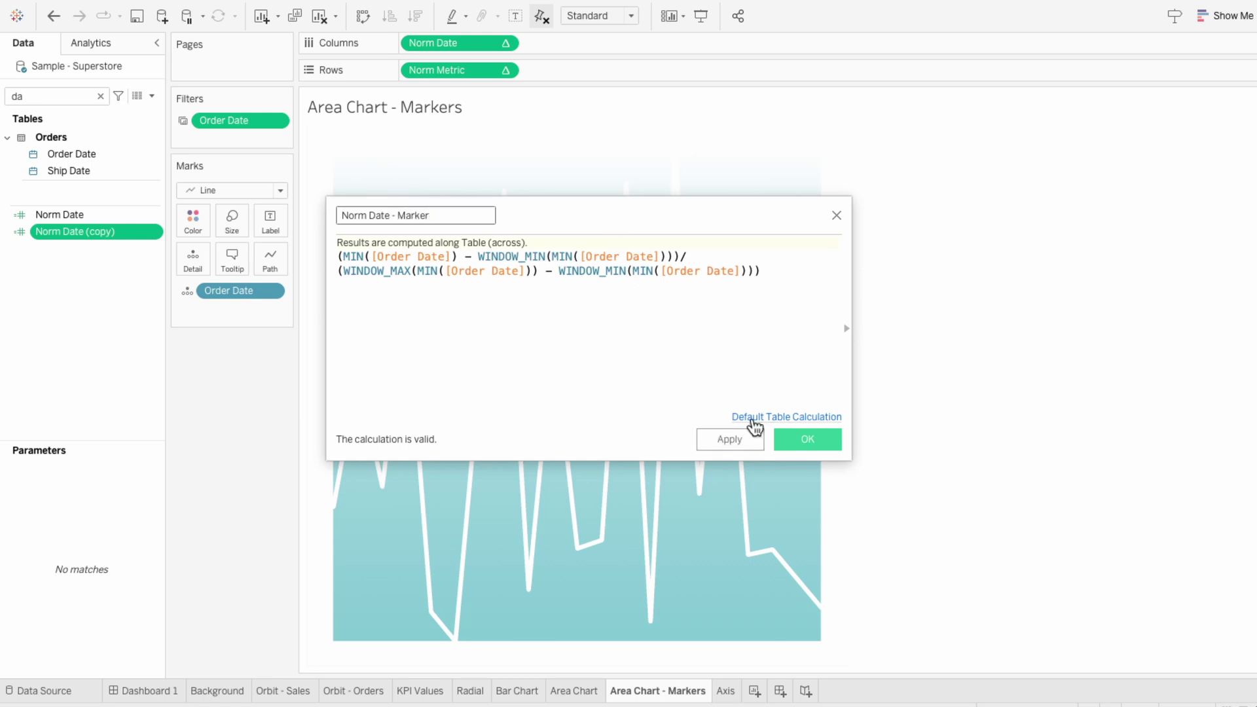
click(816, 439)
- Replace Norm Date on Columns with two Norm Date - Marker fields and compute both using Order Date
mouse_move(93, 230)
mouse_down()
mouse_move(300, 142)
mouse_move(461, 43)
mouse_up()
drag(113, 230, 571, 45)
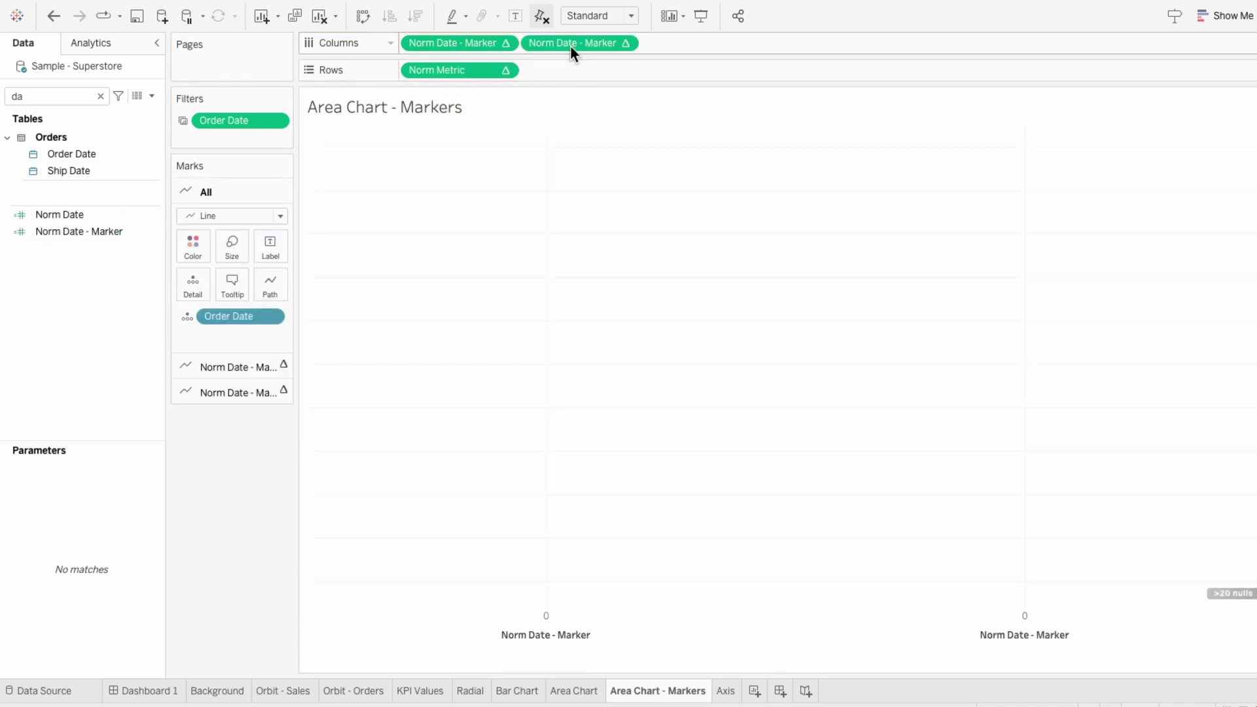
right_click(474, 42)
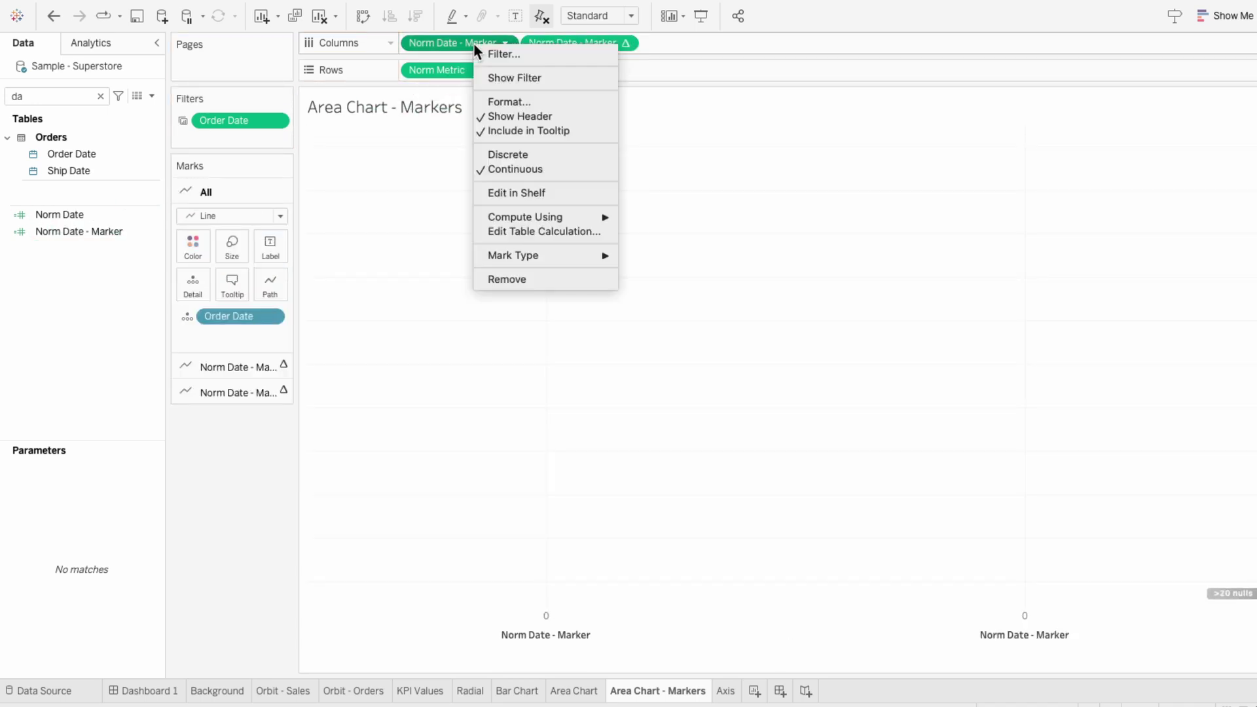
mouse_move(519, 220)
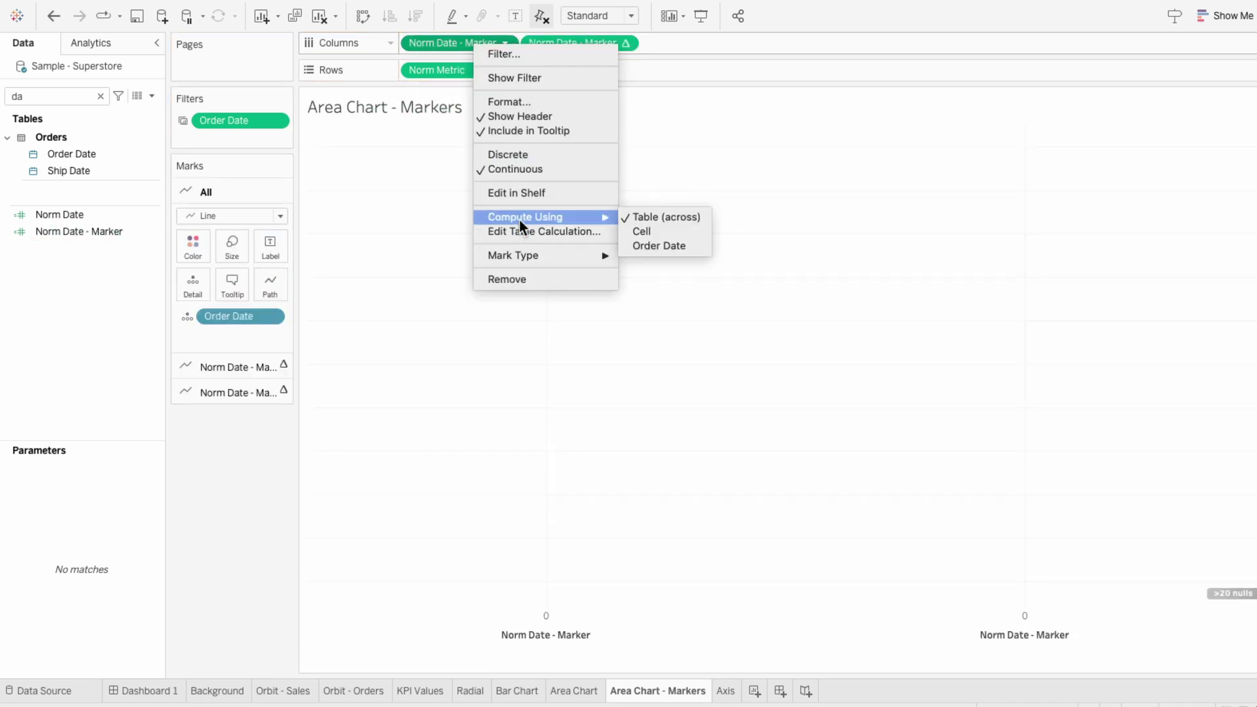
click(671, 247)
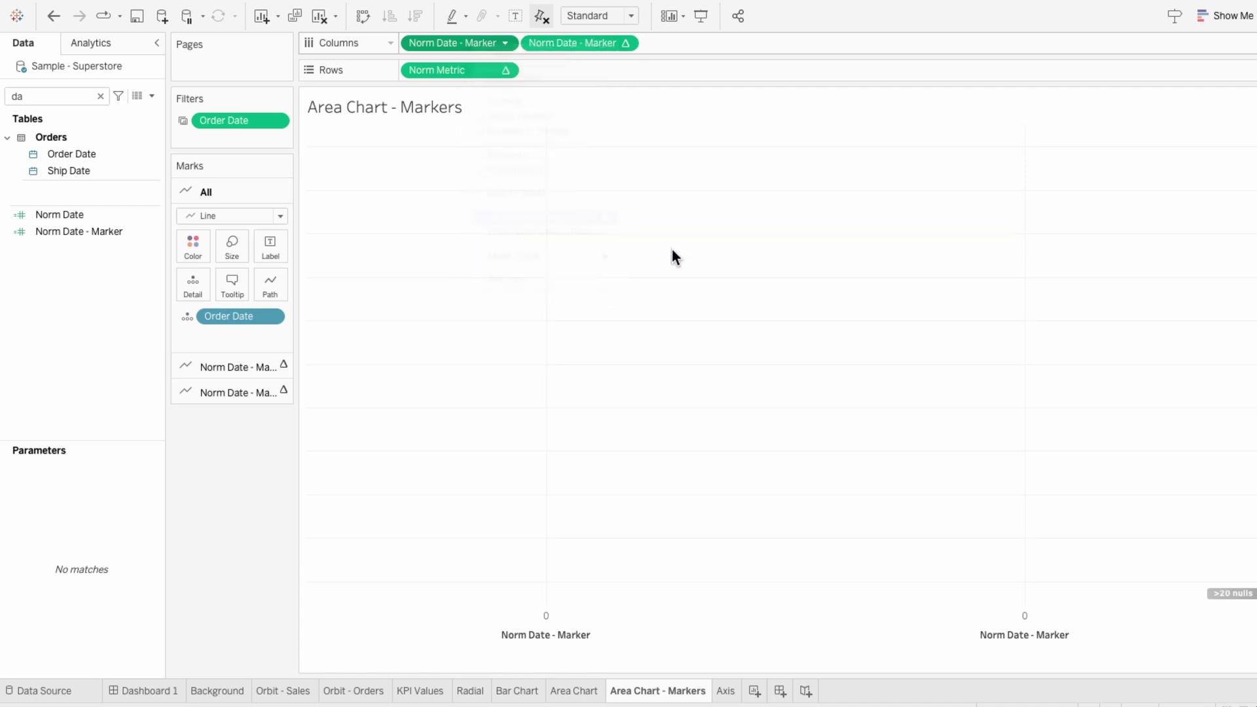
right_click(584, 46)
mouse_move(634, 219)
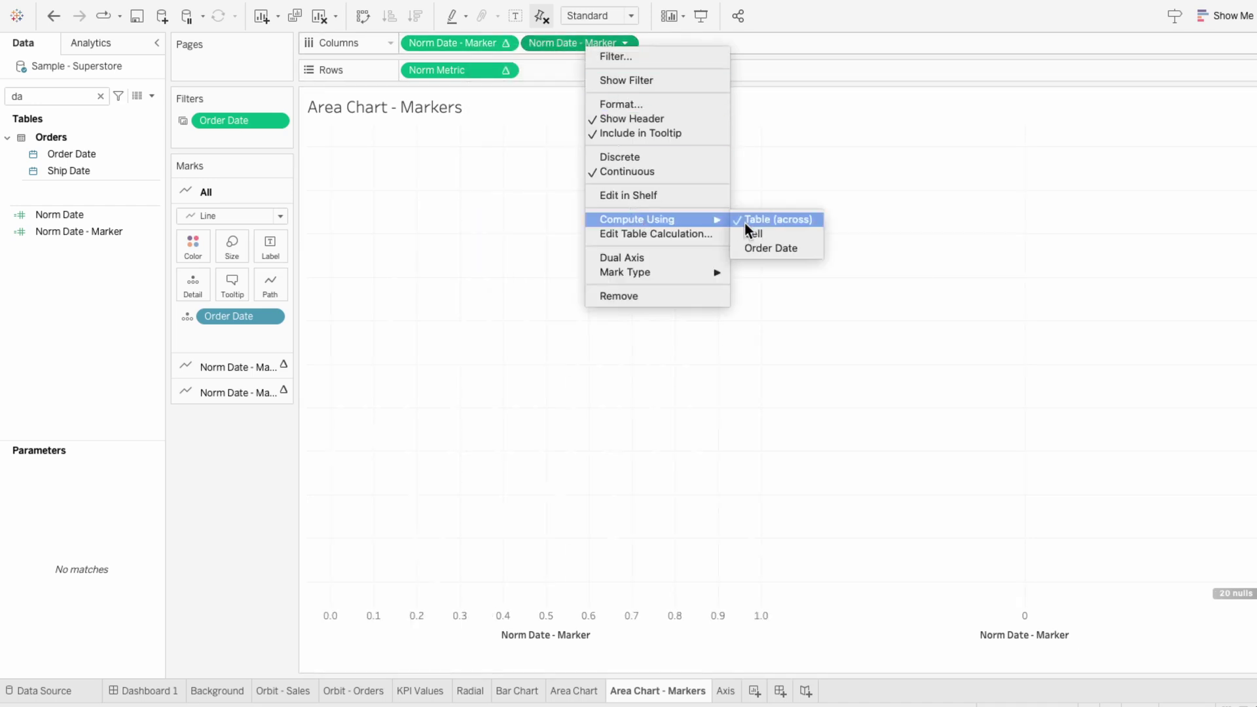
click(758, 249)
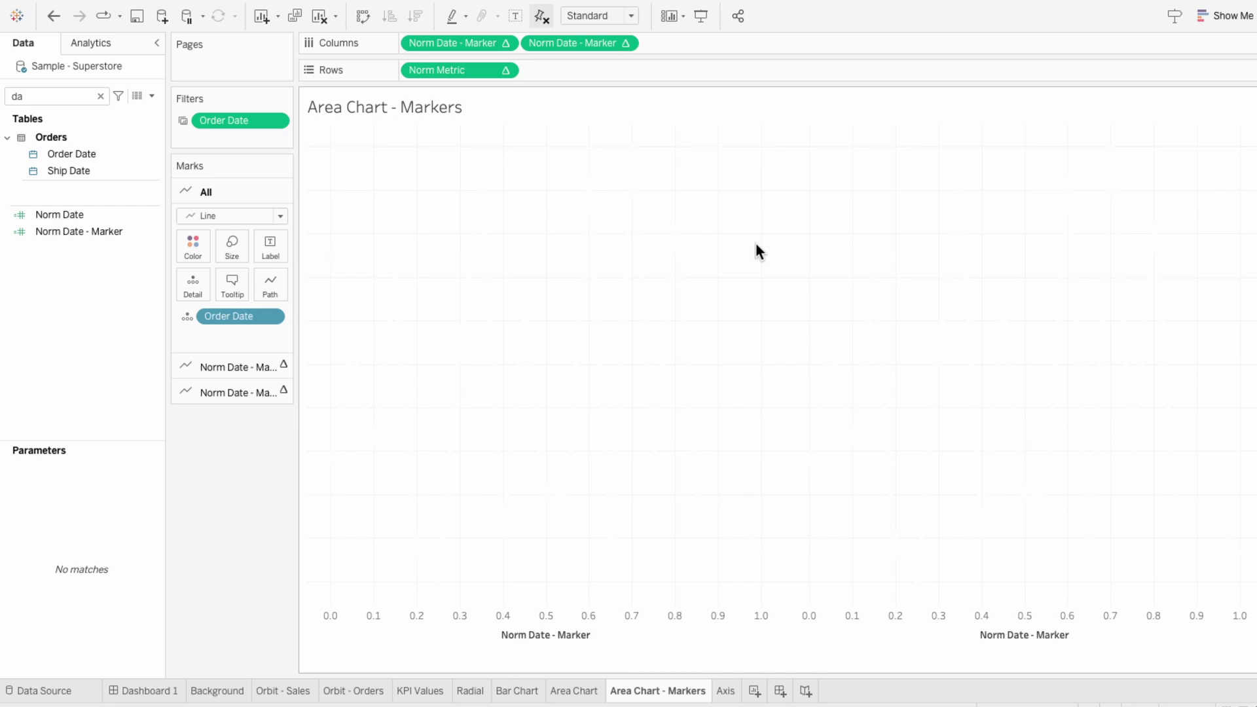
- Combine the two Norm Date - Marker fields in a dual axis and change the first one's mark type to Circle
right_click(596, 46)
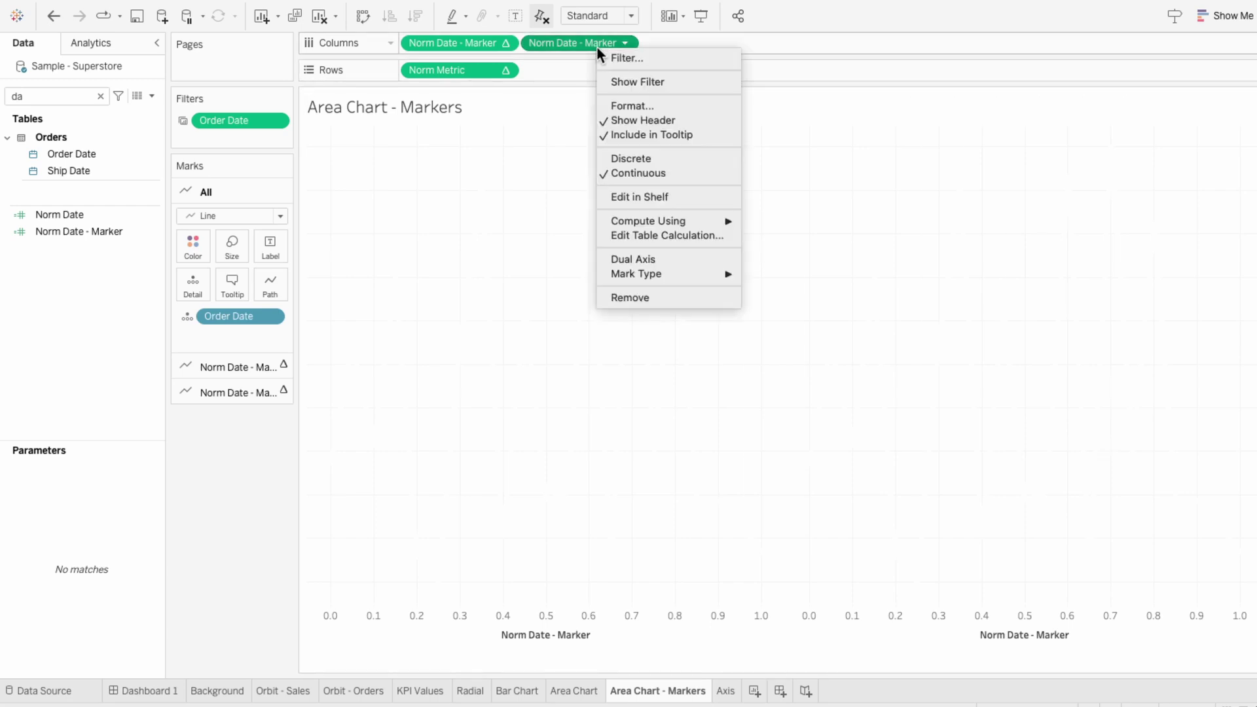
click(631, 260)
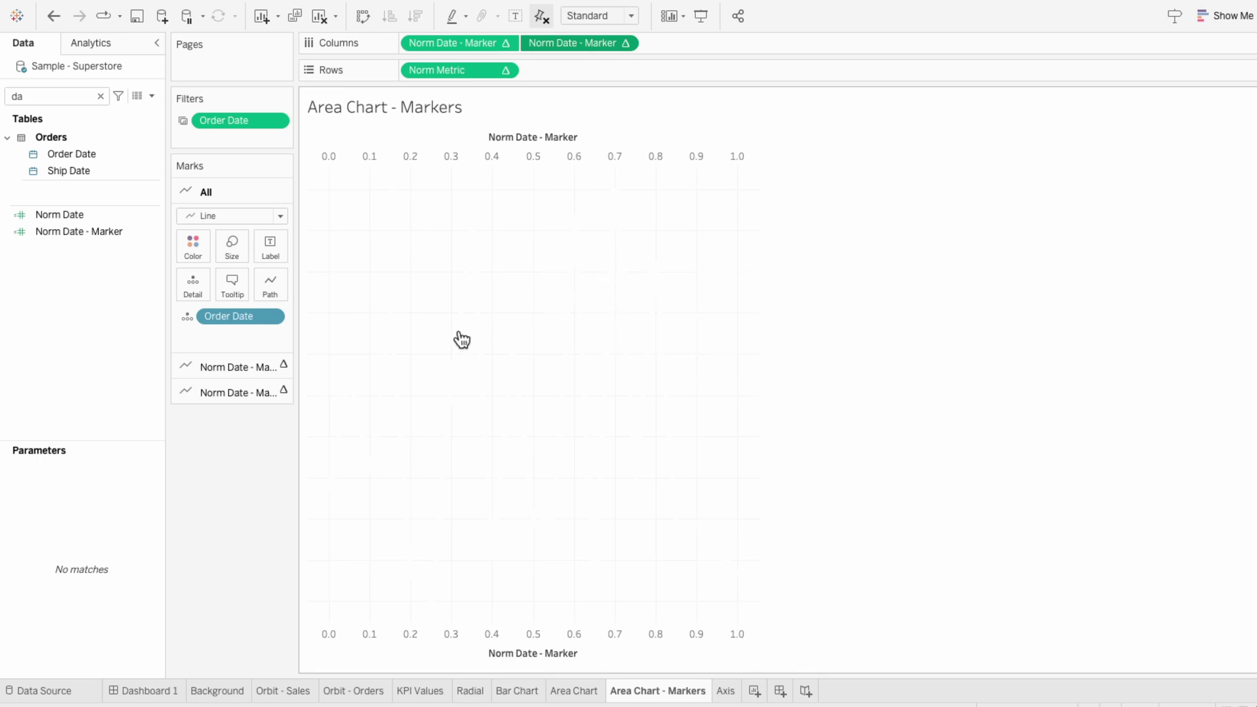
click(230, 364)
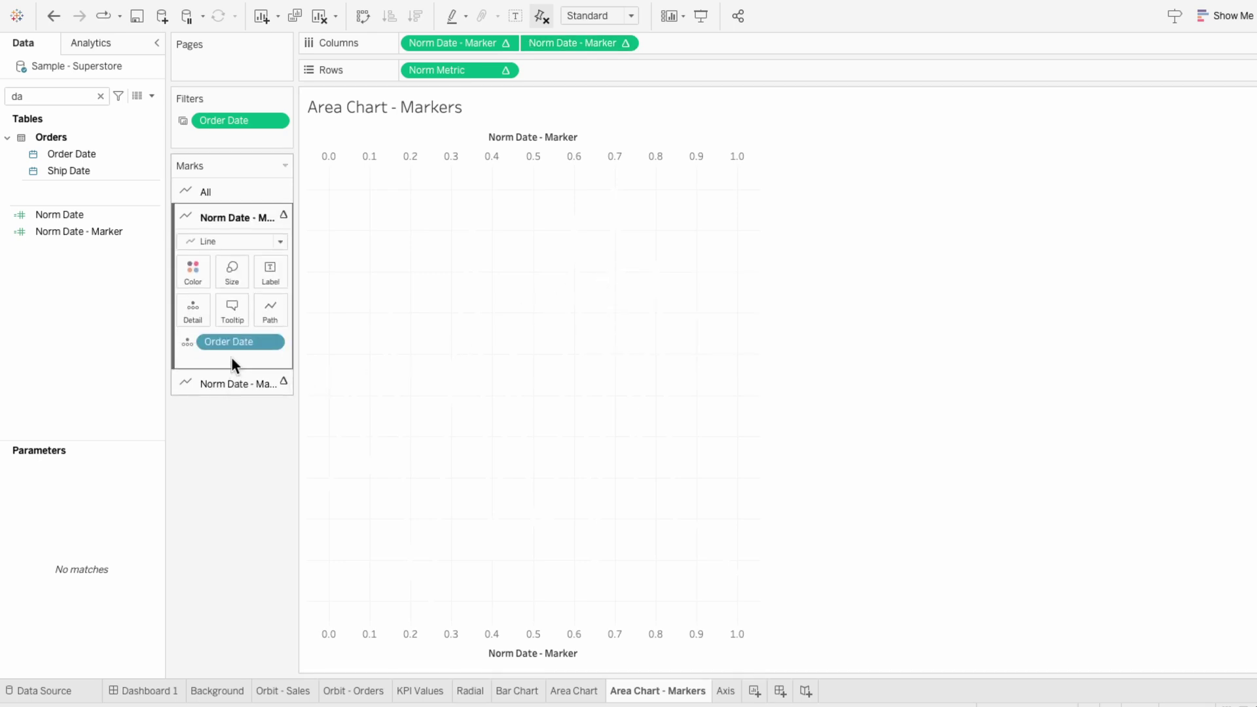
click(232, 241)
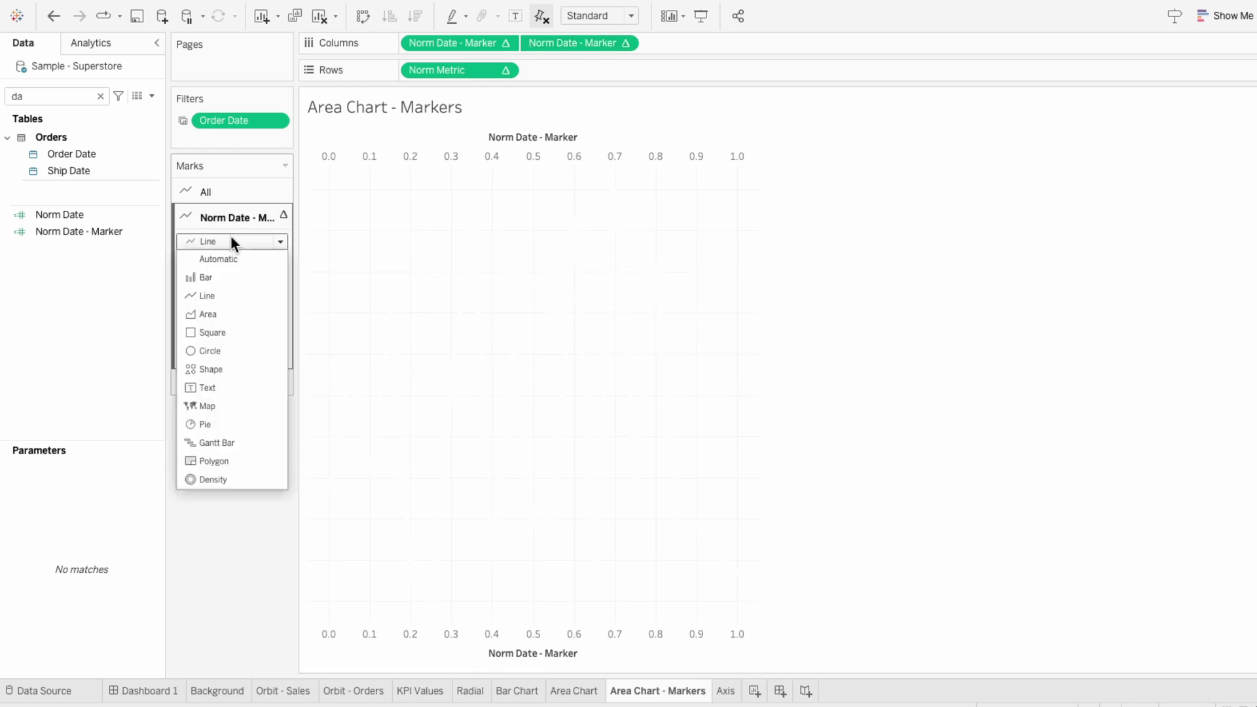
click(233, 350)
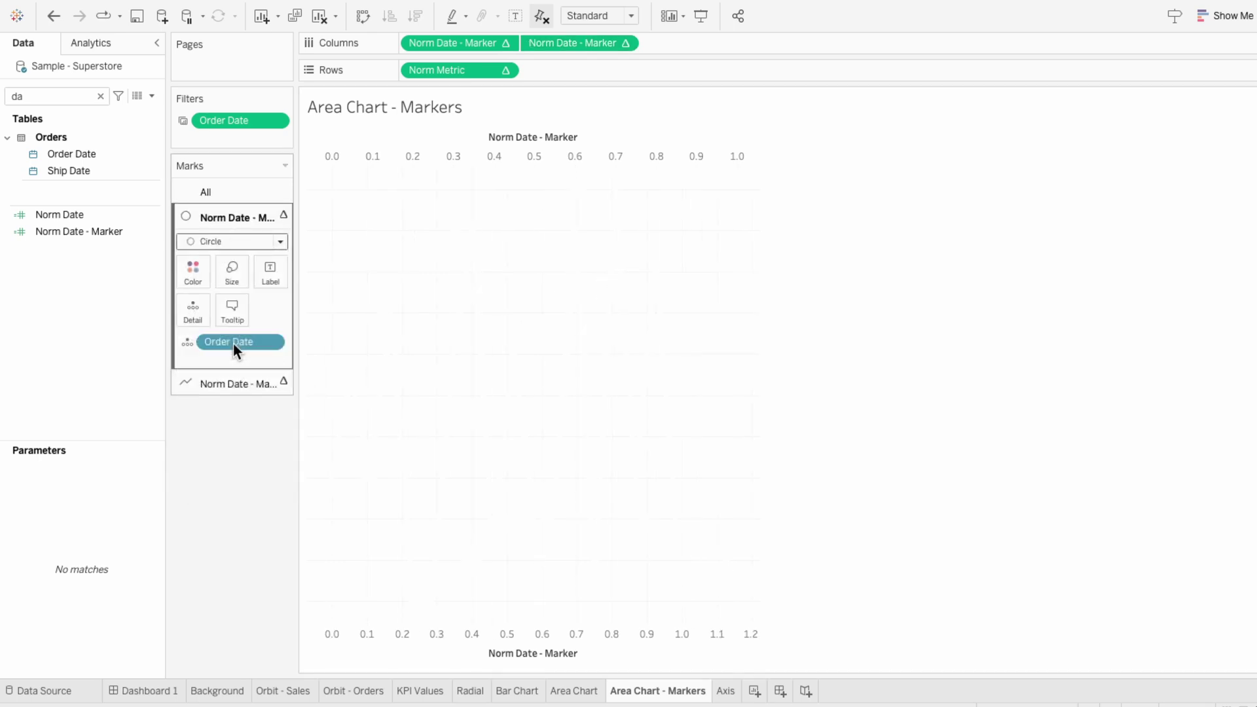
- Color the first Norm Date - Marker's circle marks teal at 100% opacity
click(197, 273)
click(203, 397)
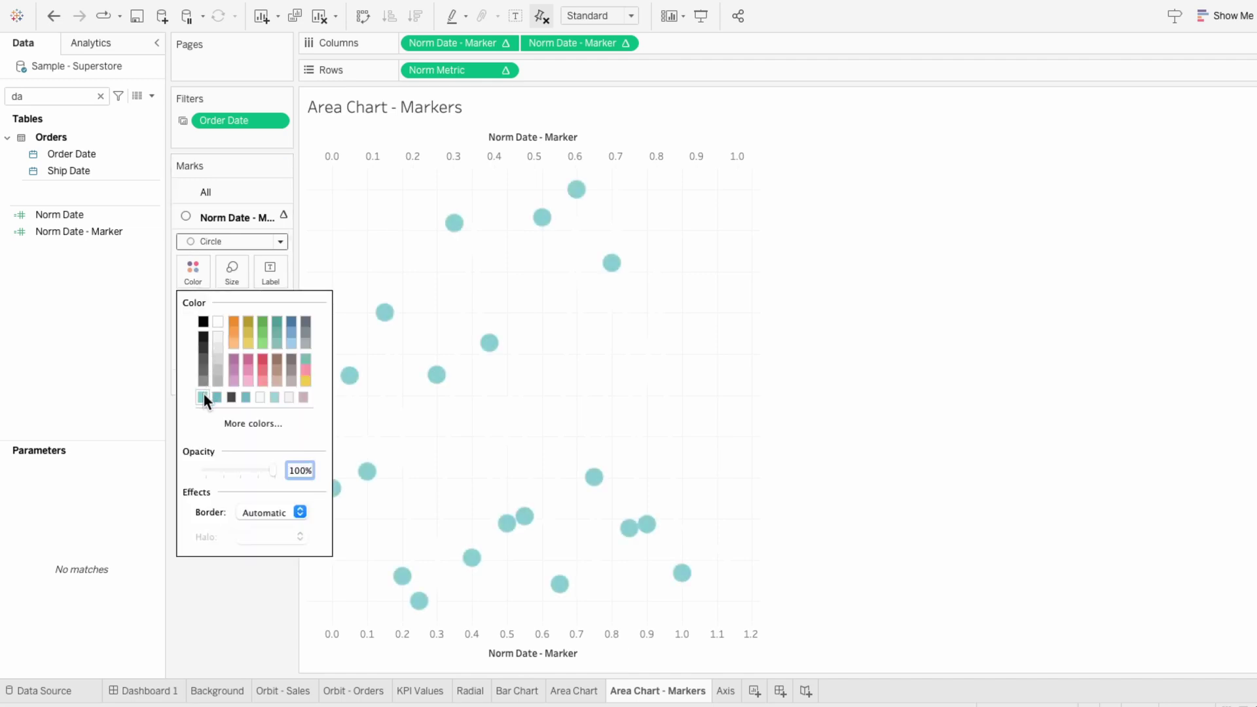
click(203, 273)
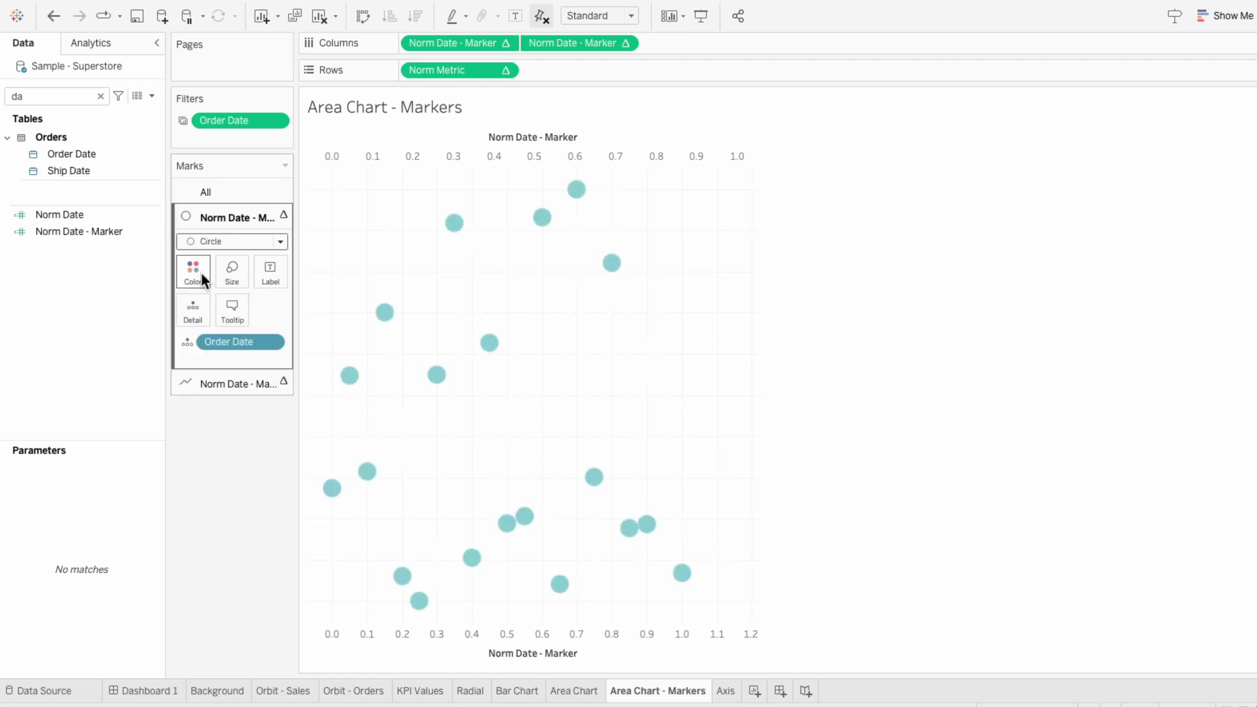
- Change the mark type of the second Norm Date - Marker to Circle
click(215, 382)
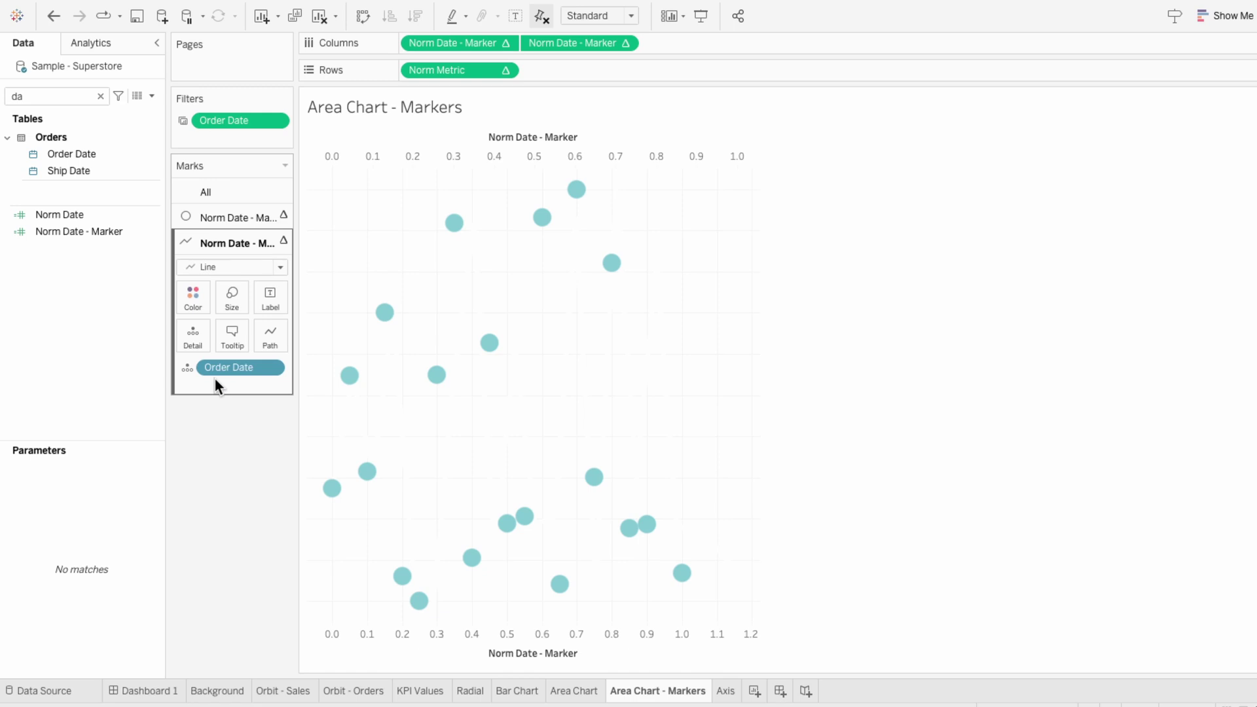
click(212, 267)
click(214, 376)
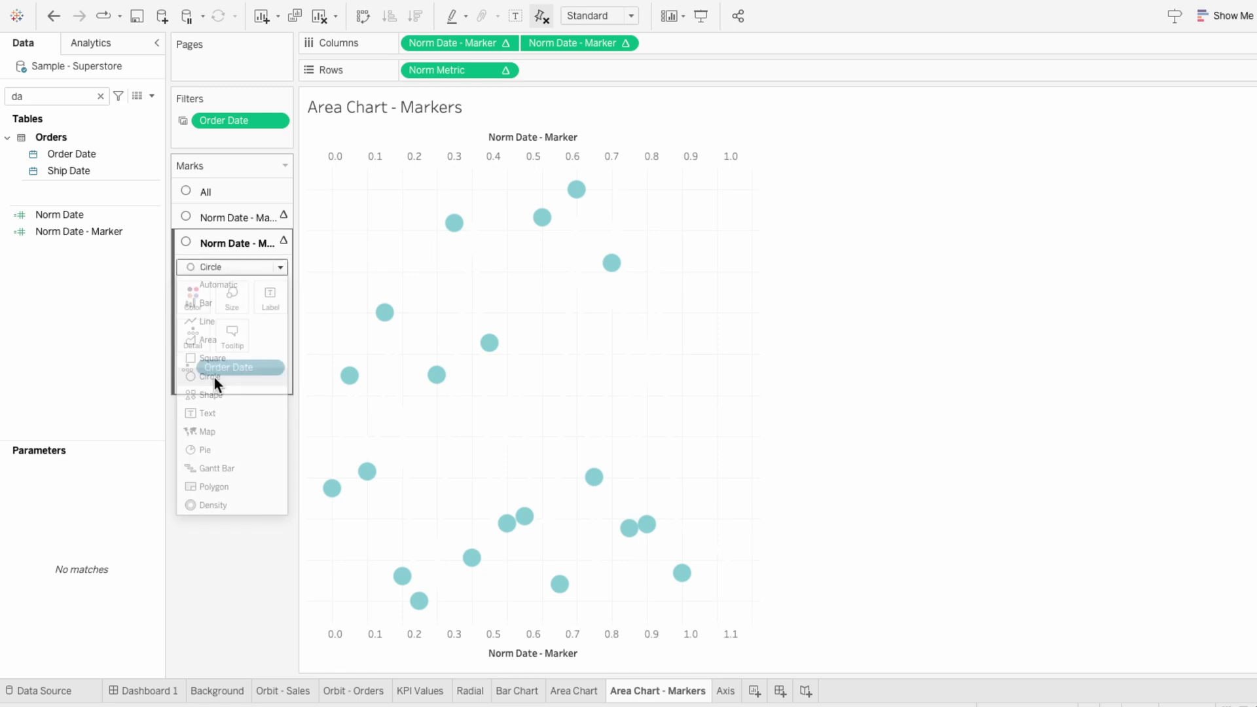
- Color the second Norm Date - Marker's circles orange and make them slightly larger than the teal ones
click(199, 294)
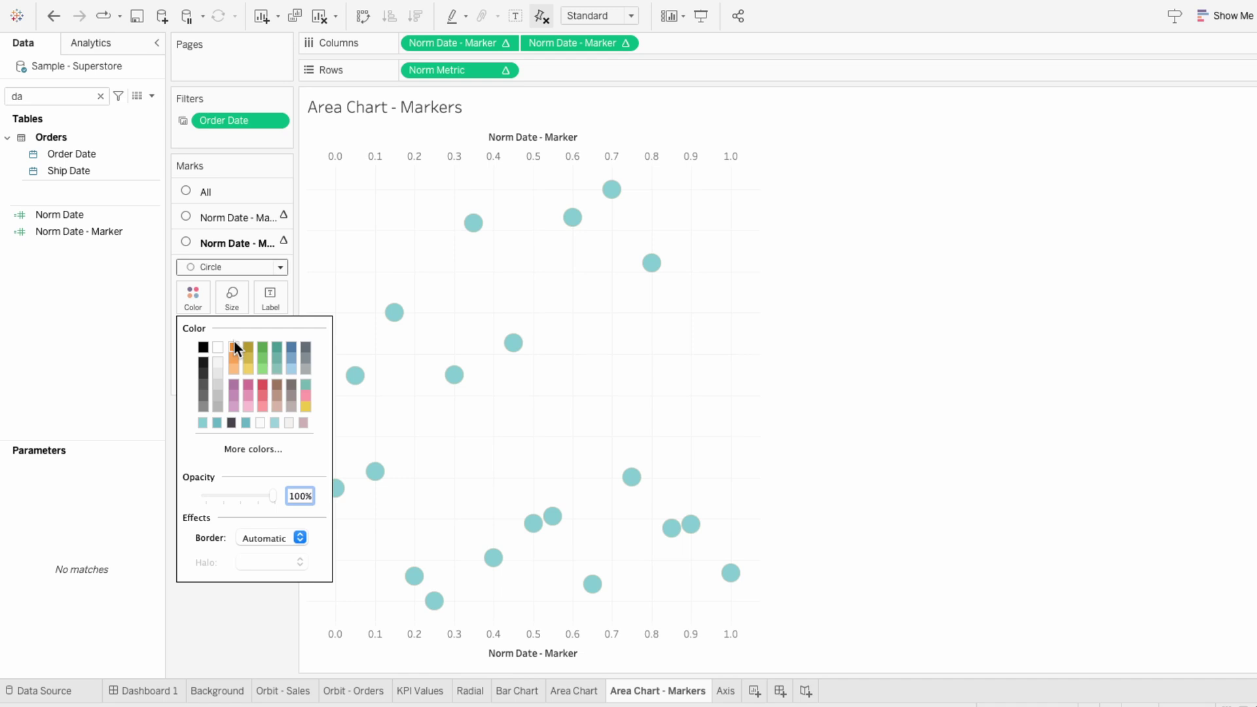
click(233, 305)
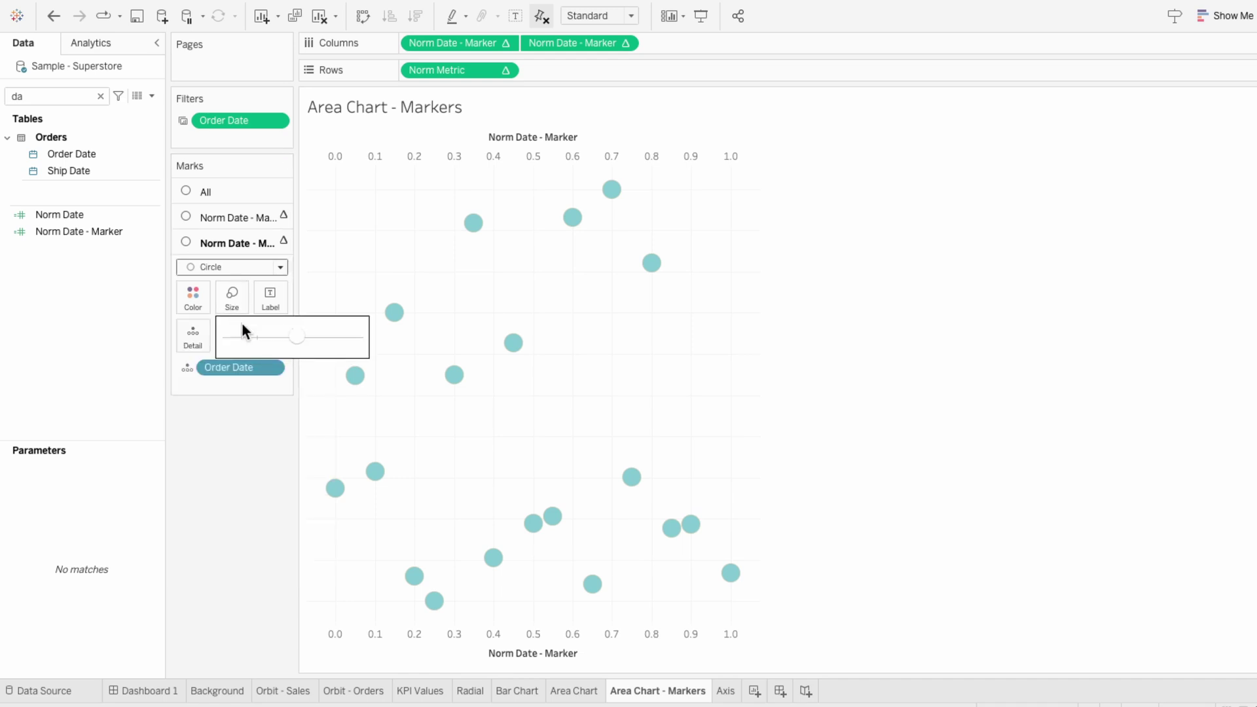
drag(305, 336, 301, 336)
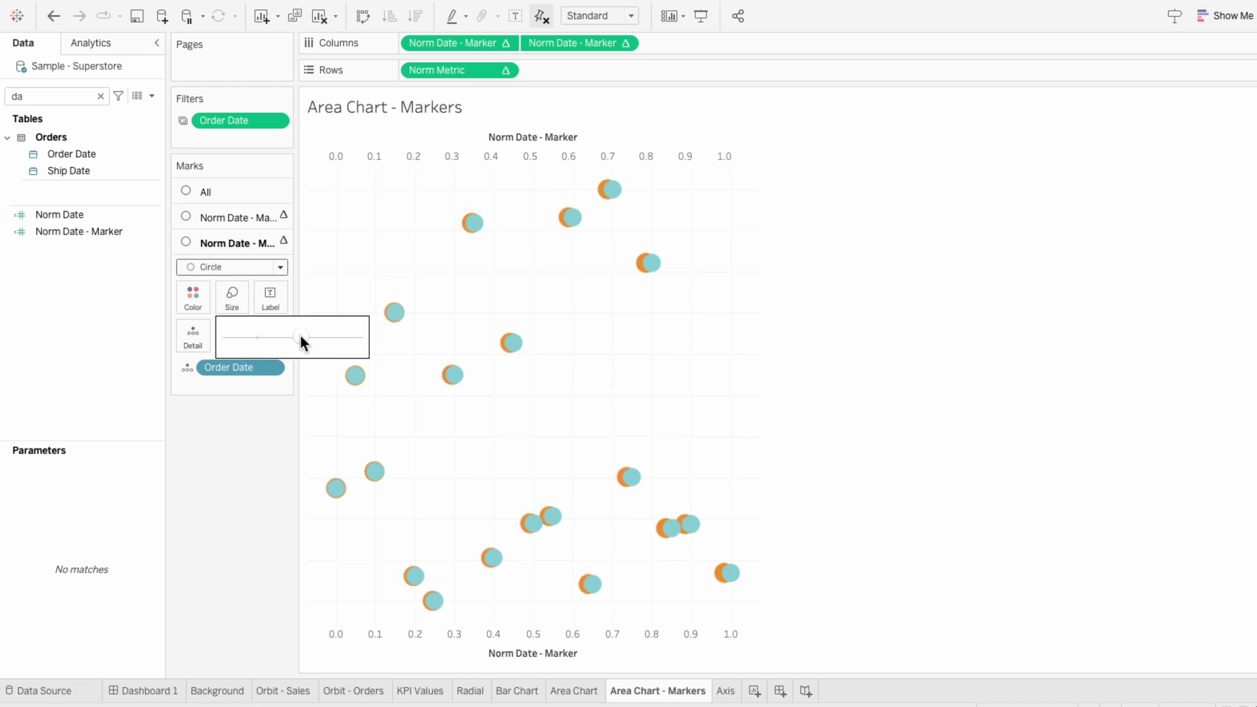
- Synchronize the two Norm Date - Marker axes so the circles line up
click(407, 146)
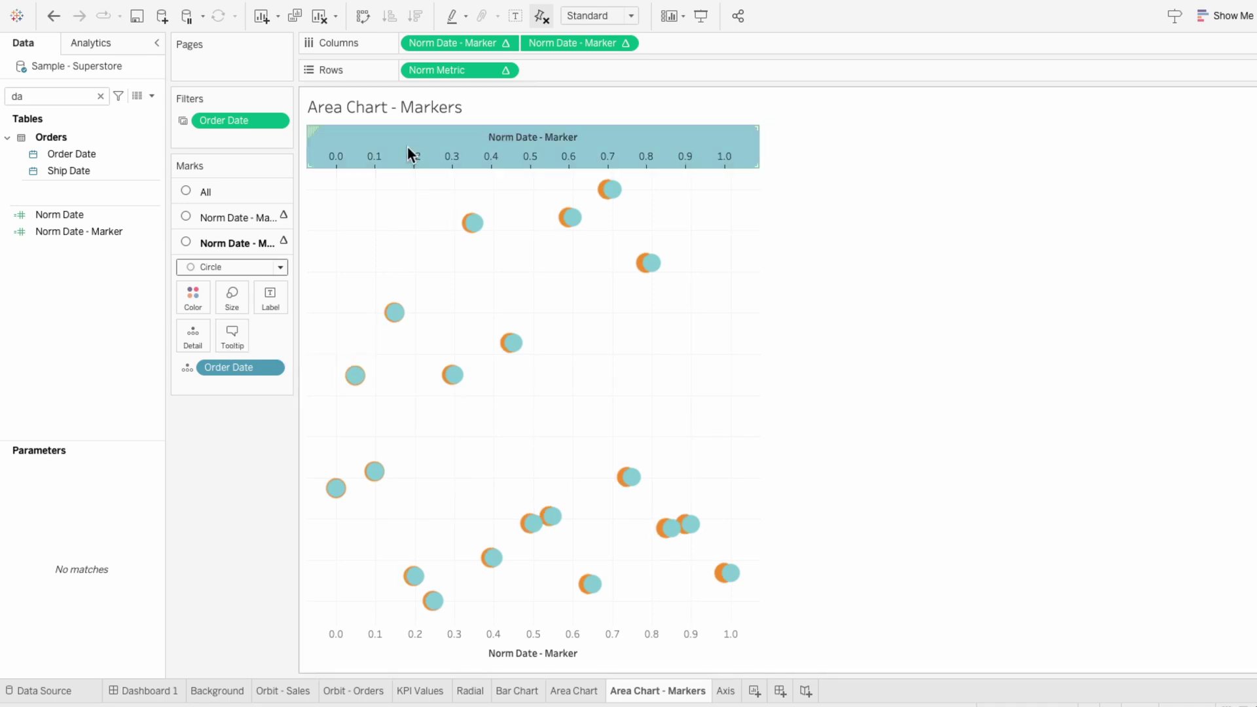
right_click(392, 149)
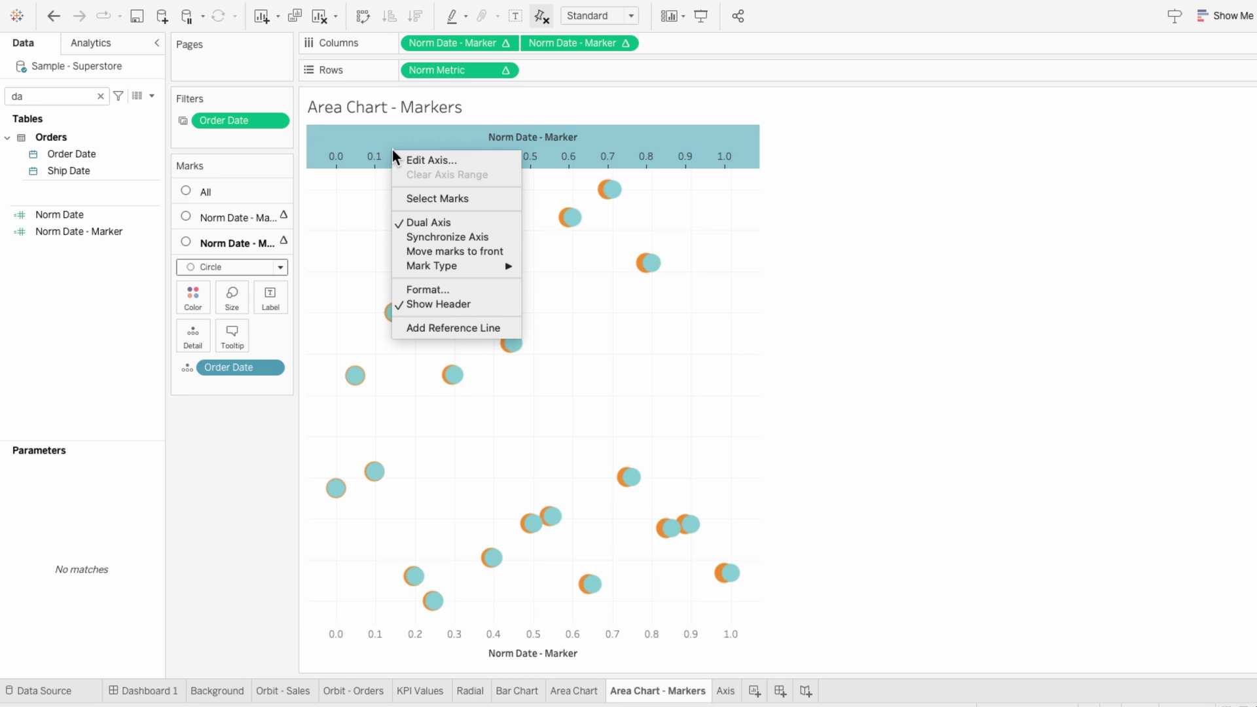
click(418, 243)
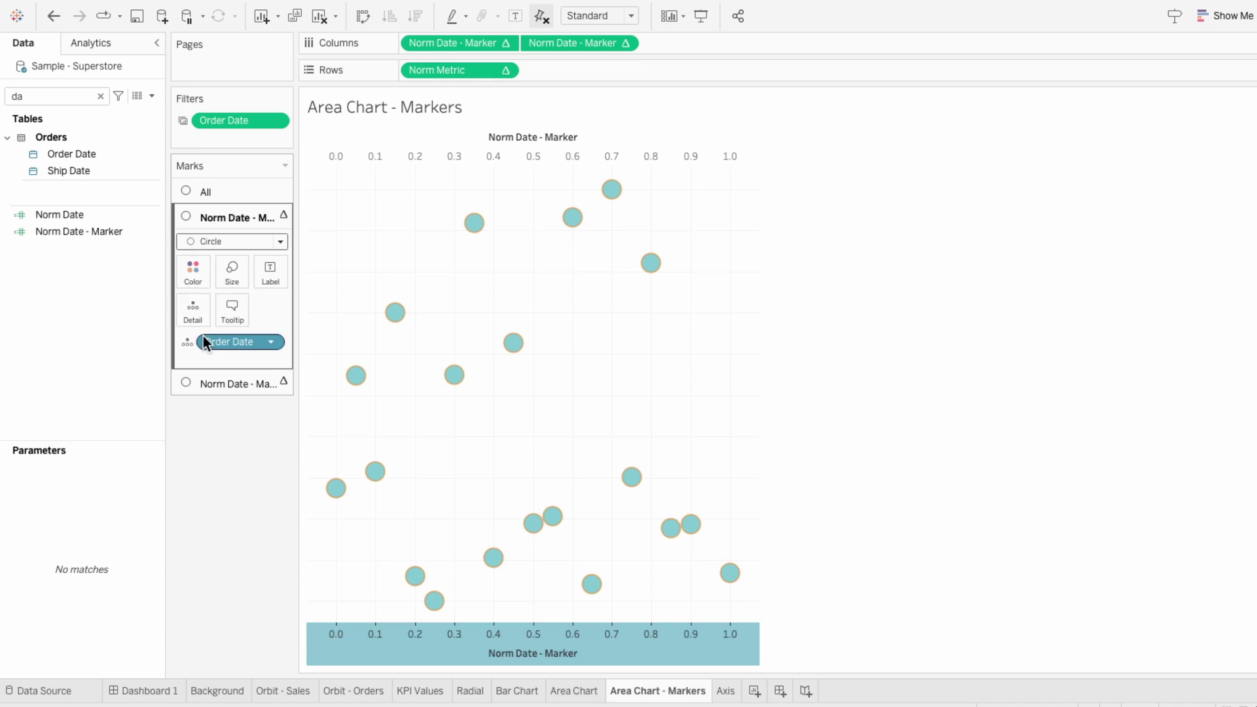
- Recolor the second Norm Date - Marker's circles white and fine-tune their size to form a thin outline around the teal circles
click(207, 384)
click(196, 296)
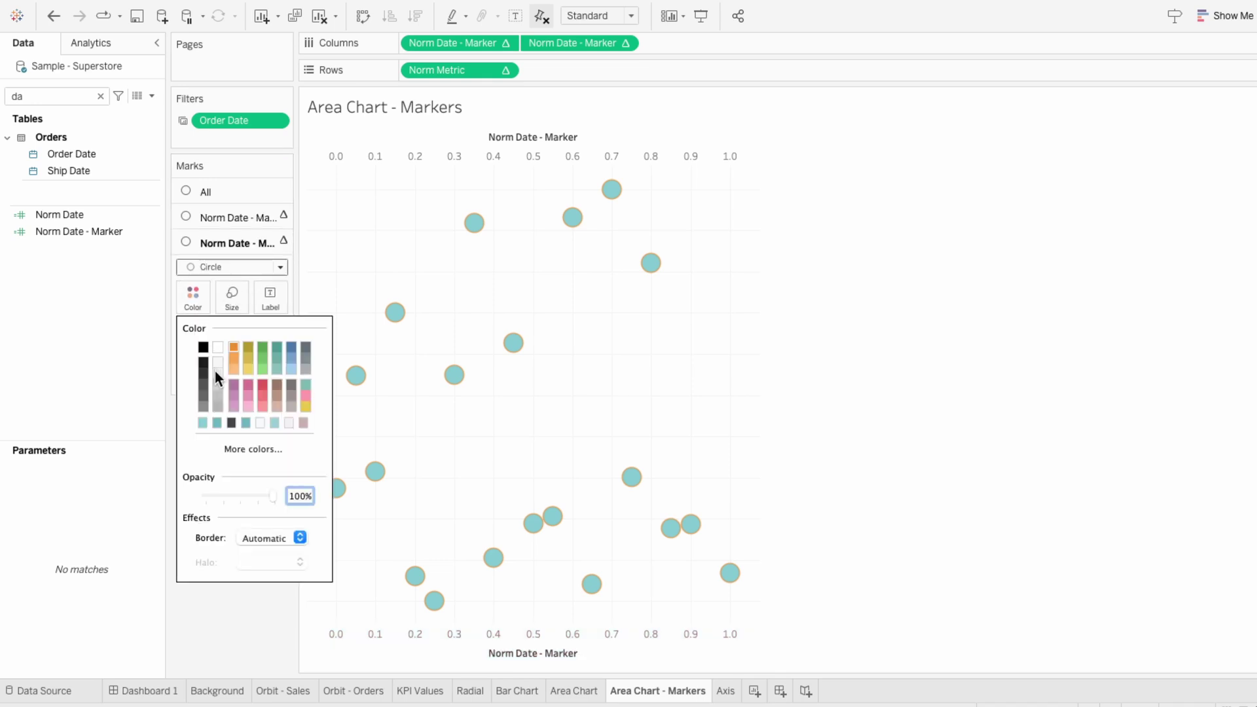
click(218, 348)
click(229, 303)
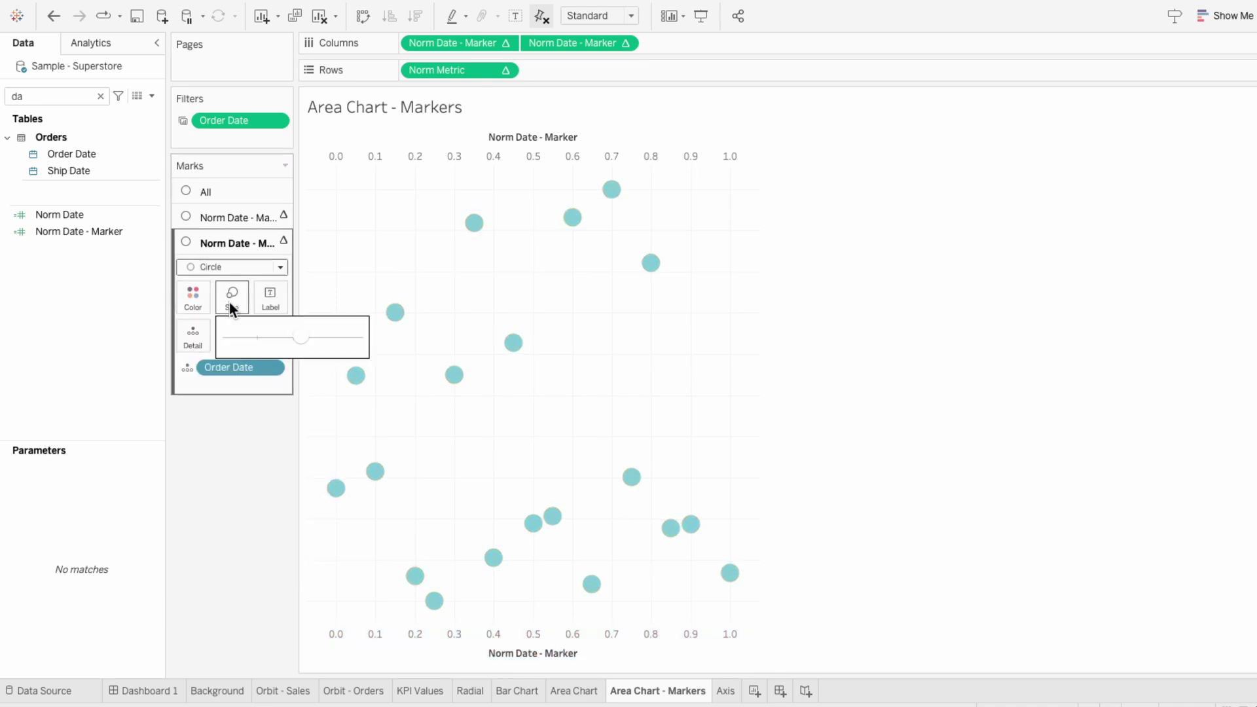
drag(296, 331, 303, 334)
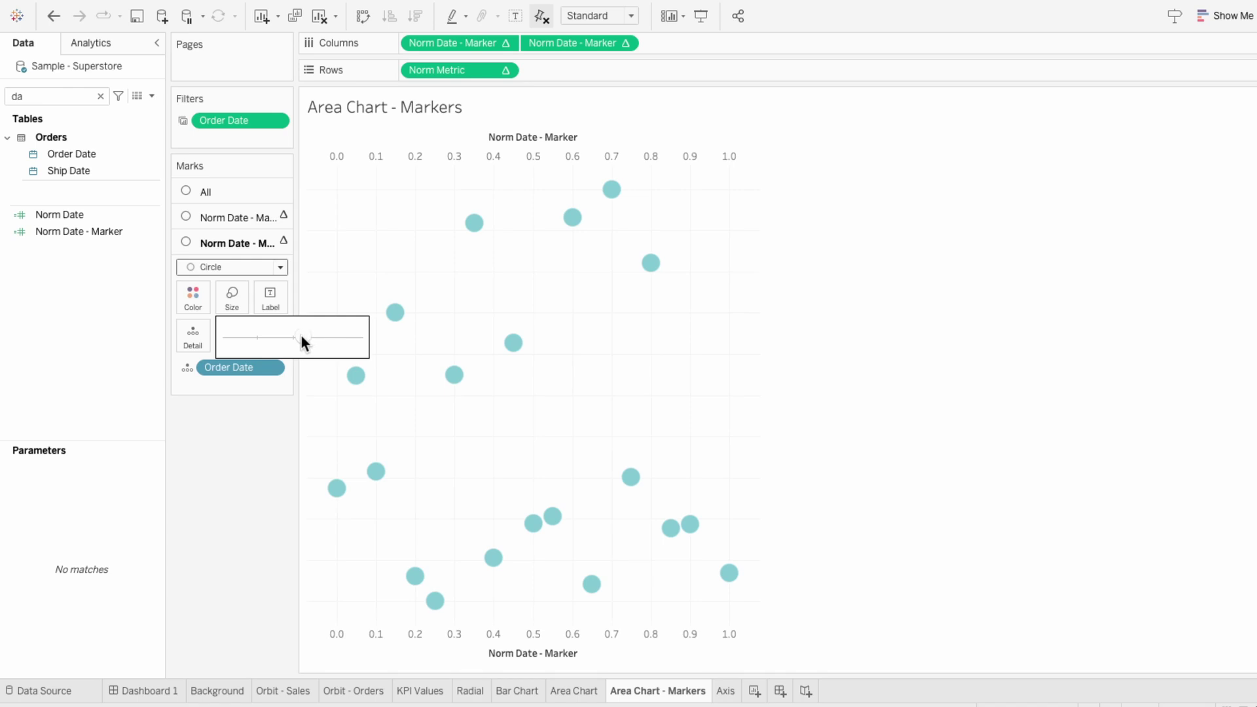
- Hide the headers of both Norm Date - Marker axes
click(410, 152)
right_click(410, 150)
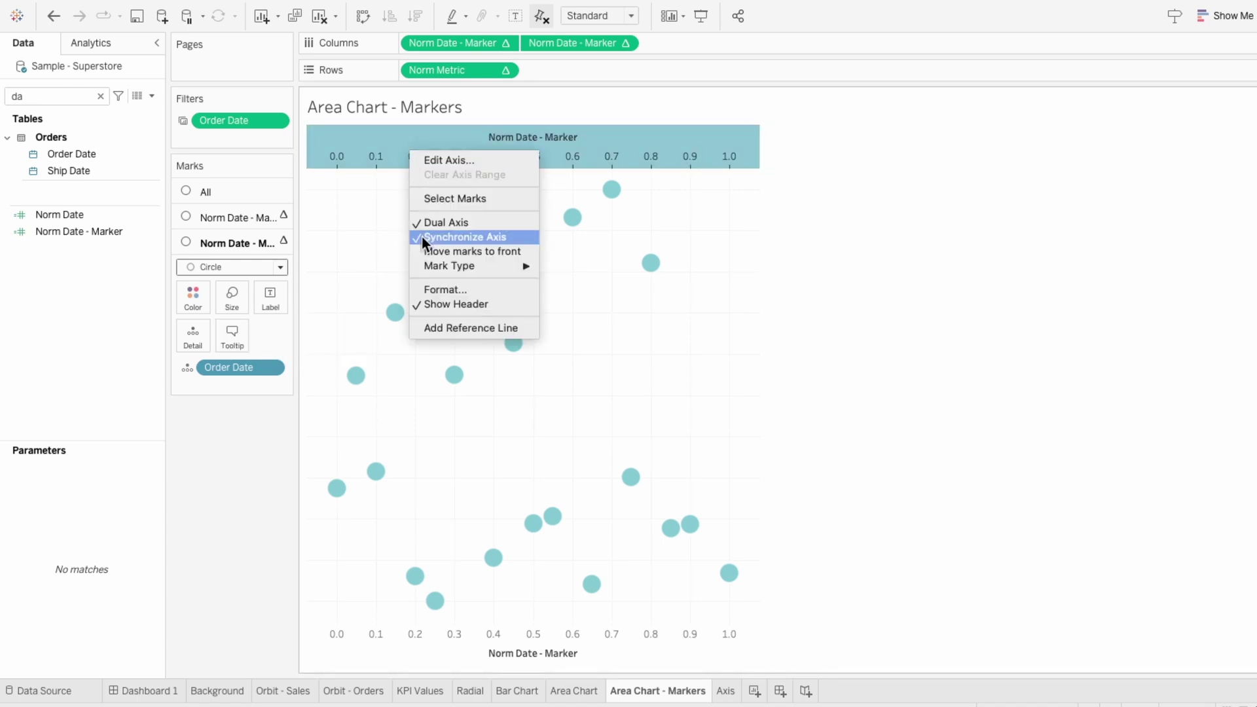
click(431, 297)
right_click(422, 628)
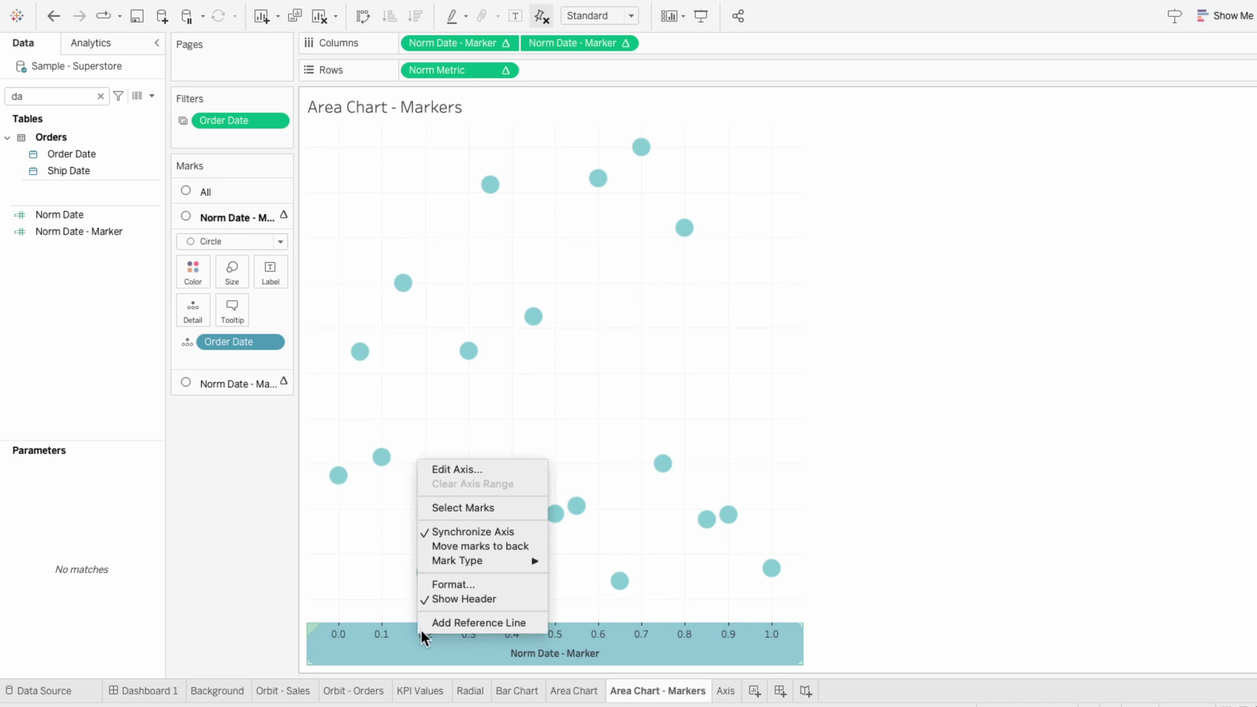
click(434, 601)
- Set the grid lines of the Area Chart - Markers sheet to None
right_click(450, 523)
click(482, 585)
click(93, 71)
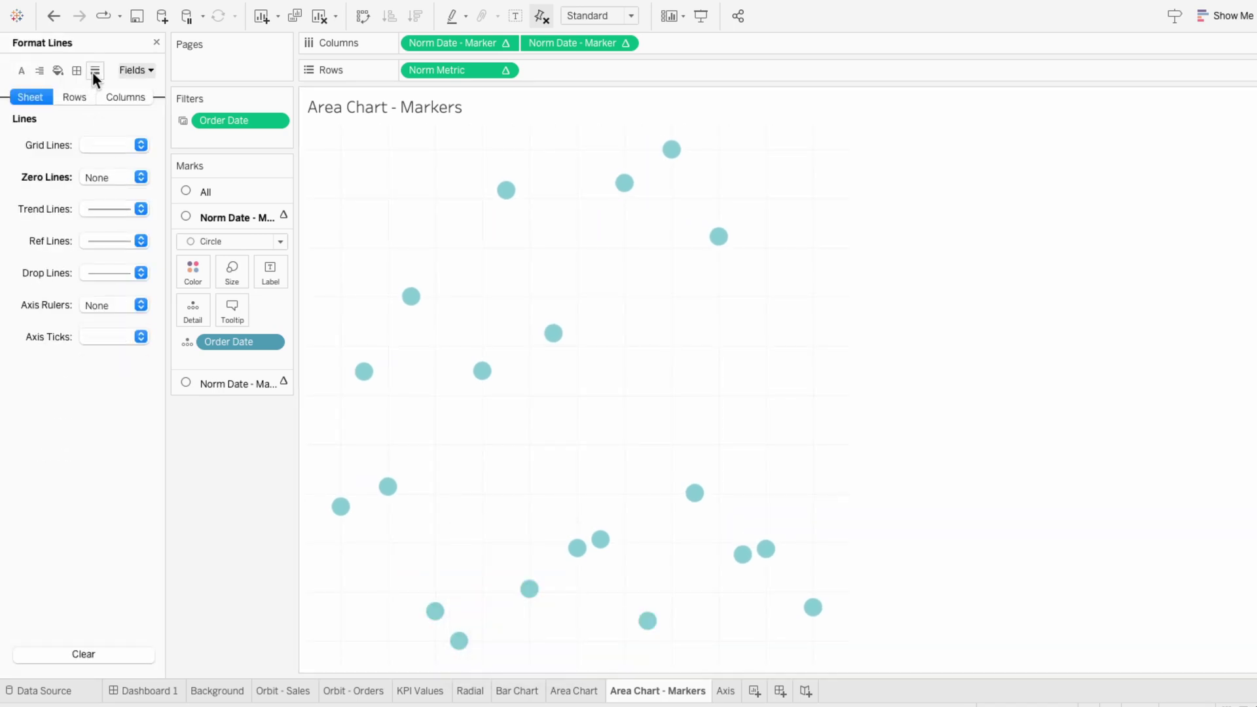
click(101, 143)
click(104, 171)
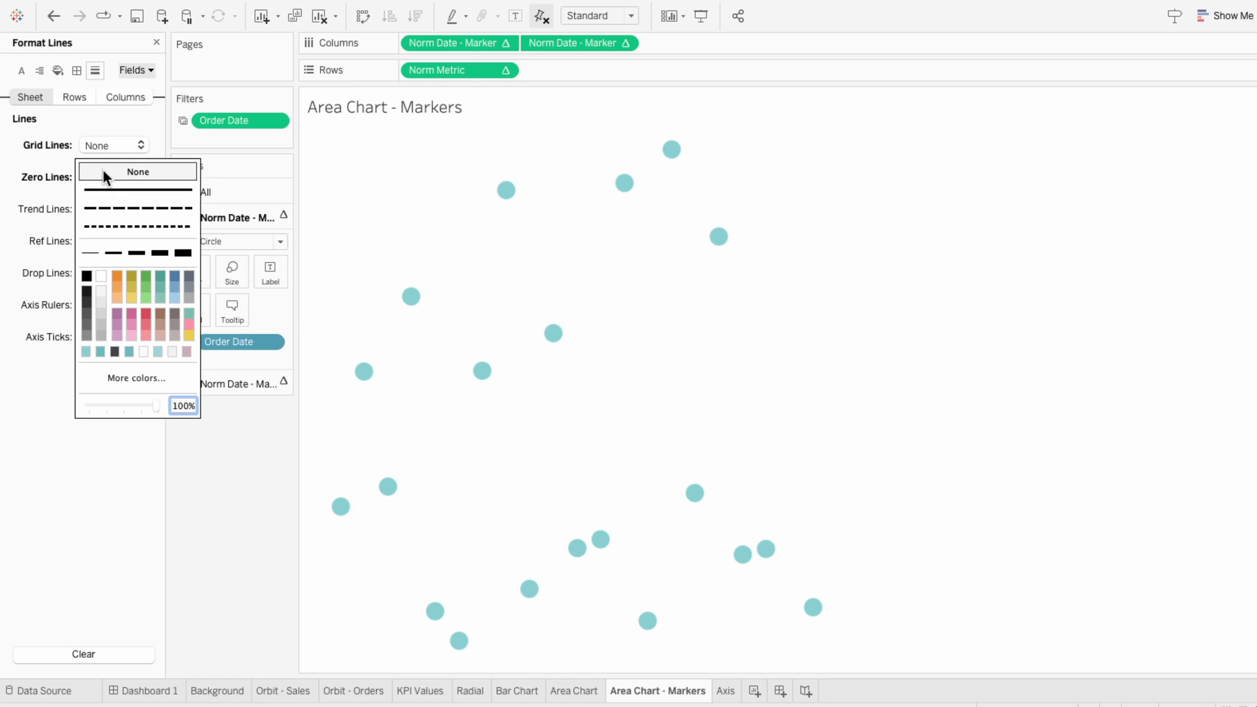
- Place the Area Chart - Markers sheet on Dashboard 1 over the Sales Over Time card and hide its title
click(153, 693)
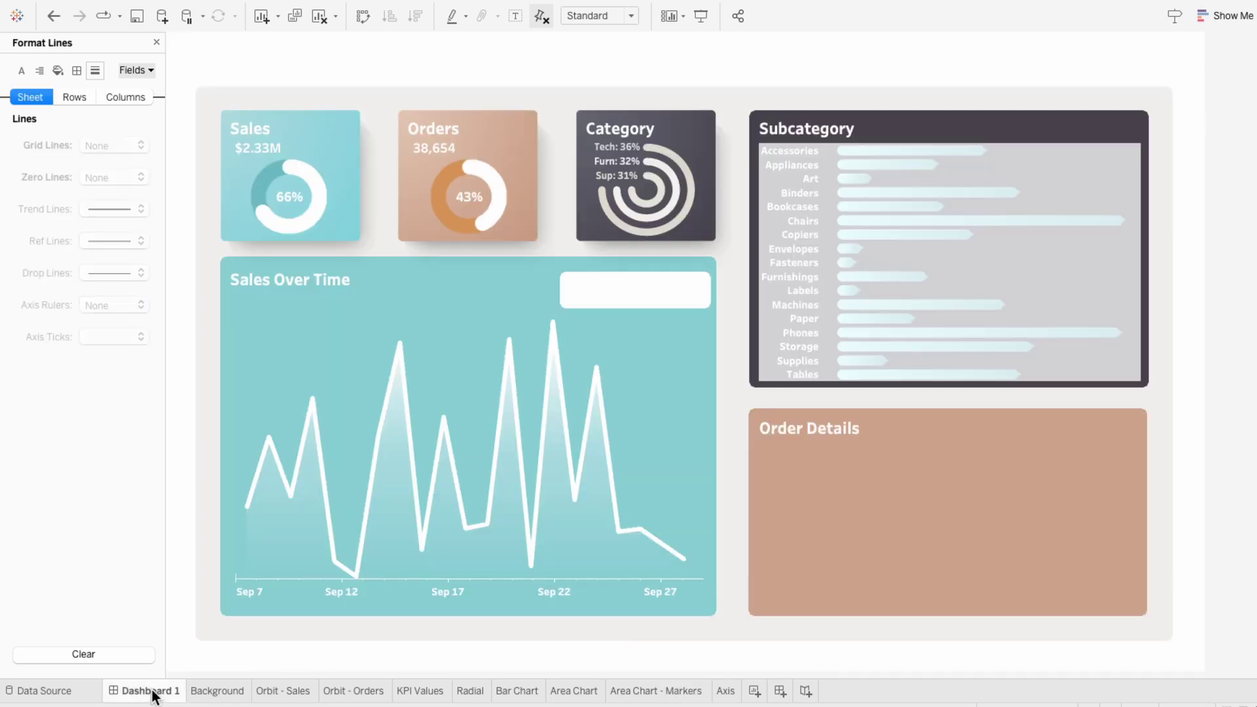
click(157, 42)
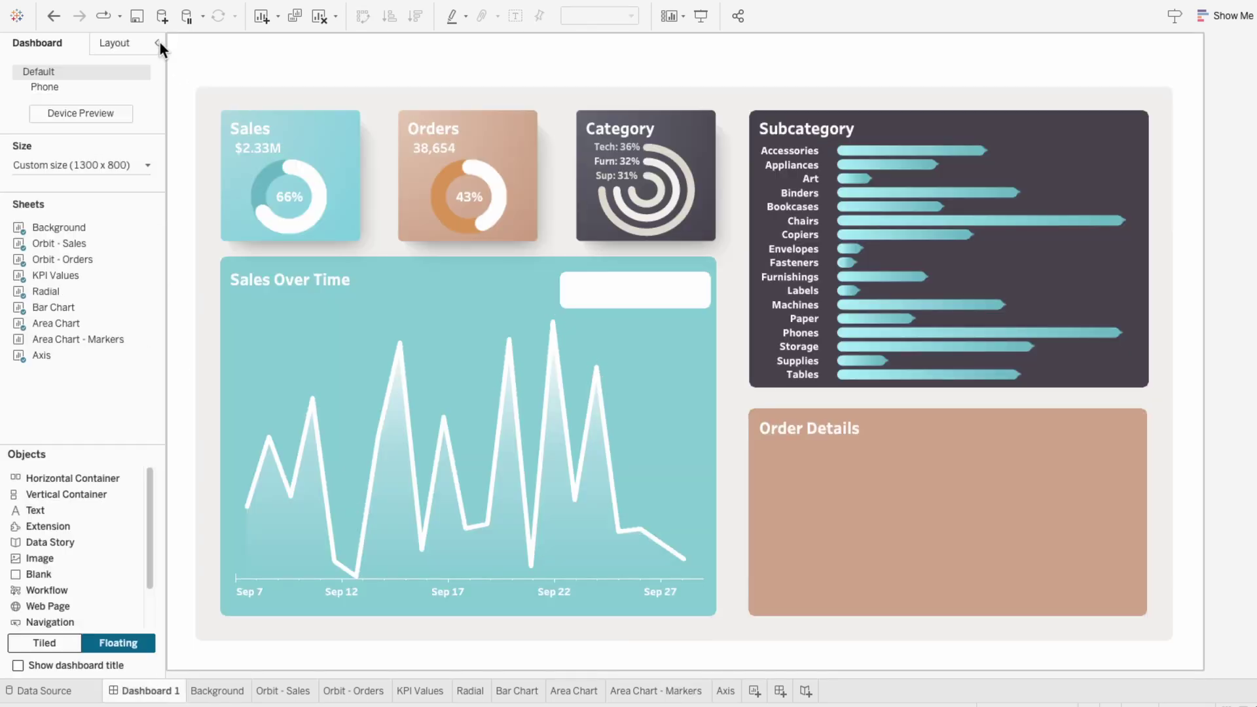
drag(67, 338, 225, 327)
right_click(238, 336)
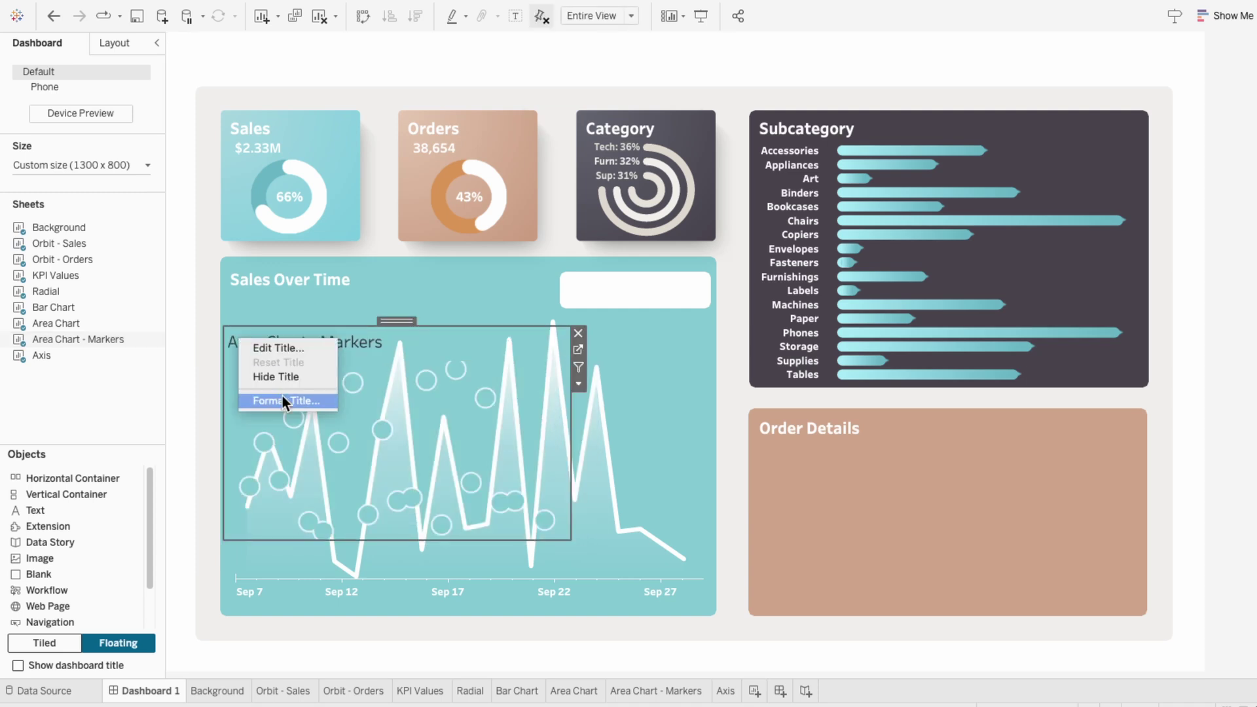
click(283, 378)
- Resize the floating markers sheet so its circles align with the points of the area chart's line
drag(570, 539, 714, 585)
drag(499, 325, 497, 308)
drag(225, 424, 214, 422)
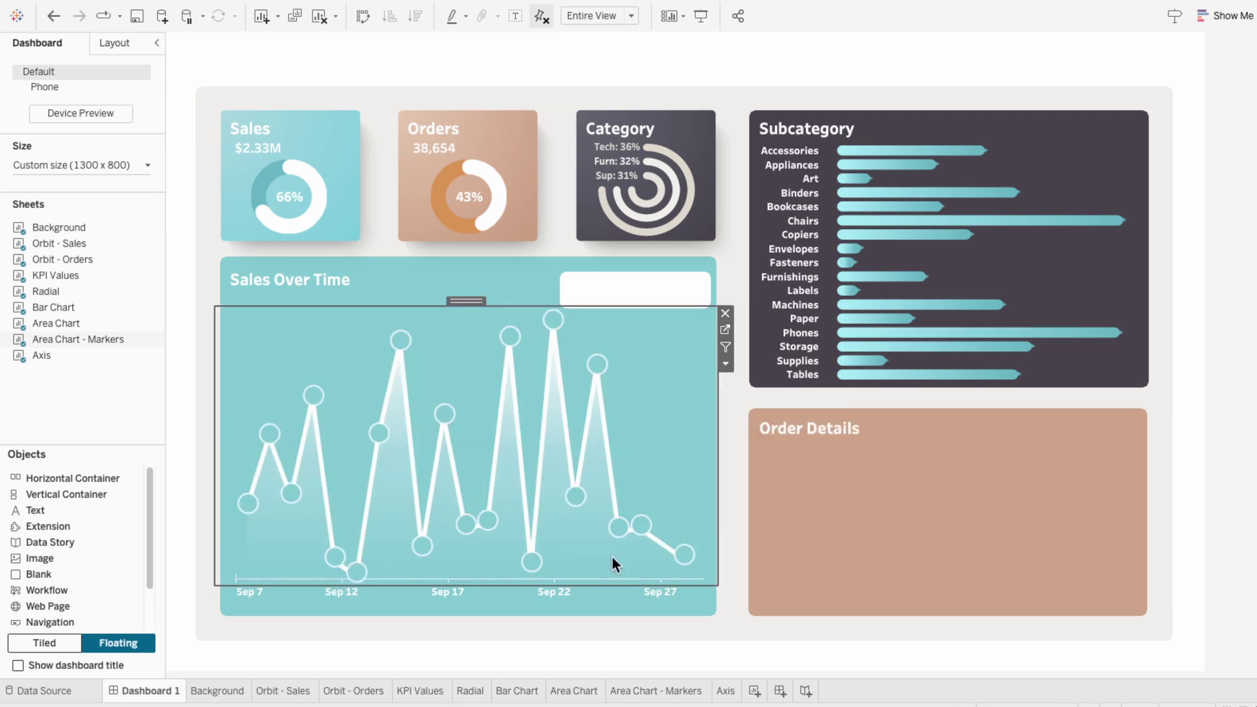
click(541, 672)
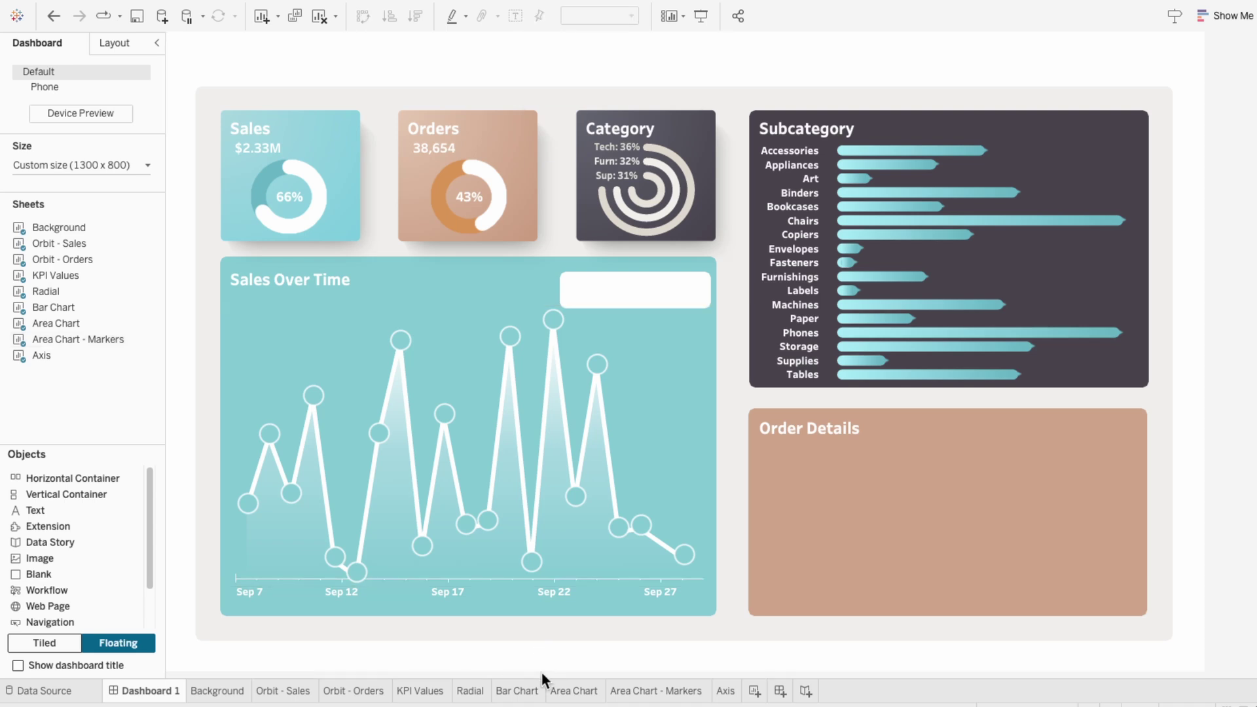
- Set the row axis rulers of the dashboard's date axis sheet to None
click(237, 577)
click(239, 591)
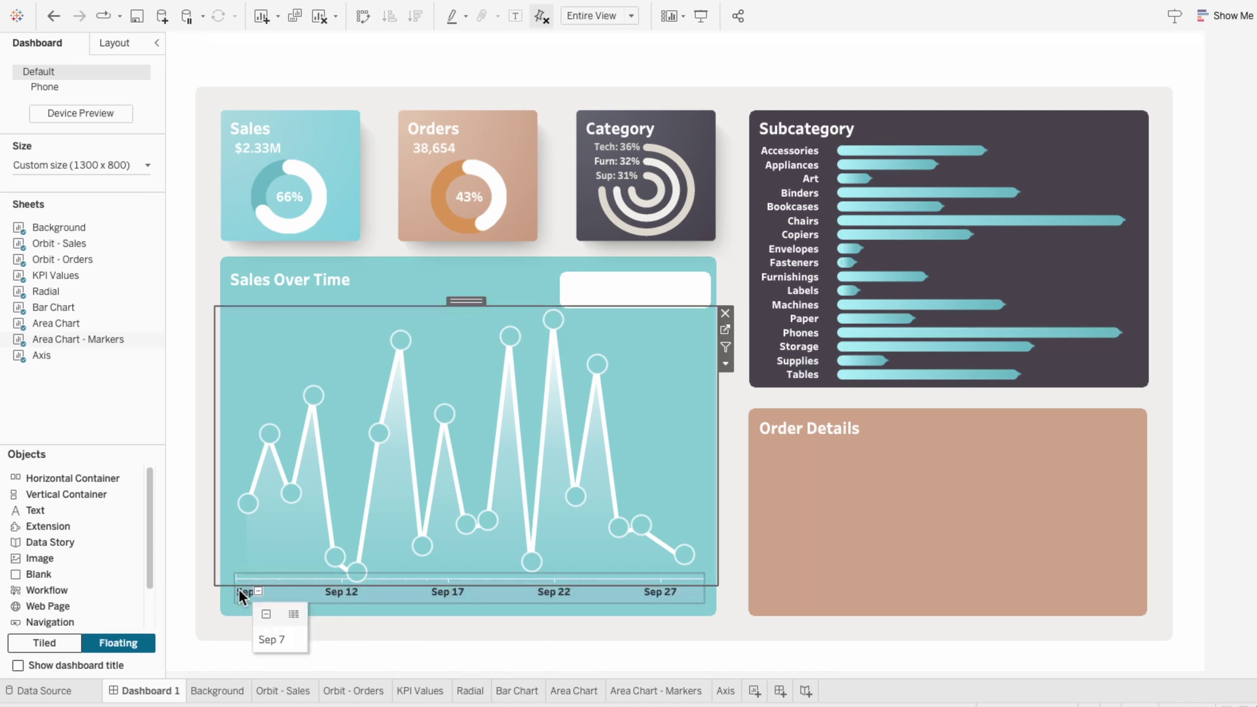
right_click(238, 591)
click(270, 661)
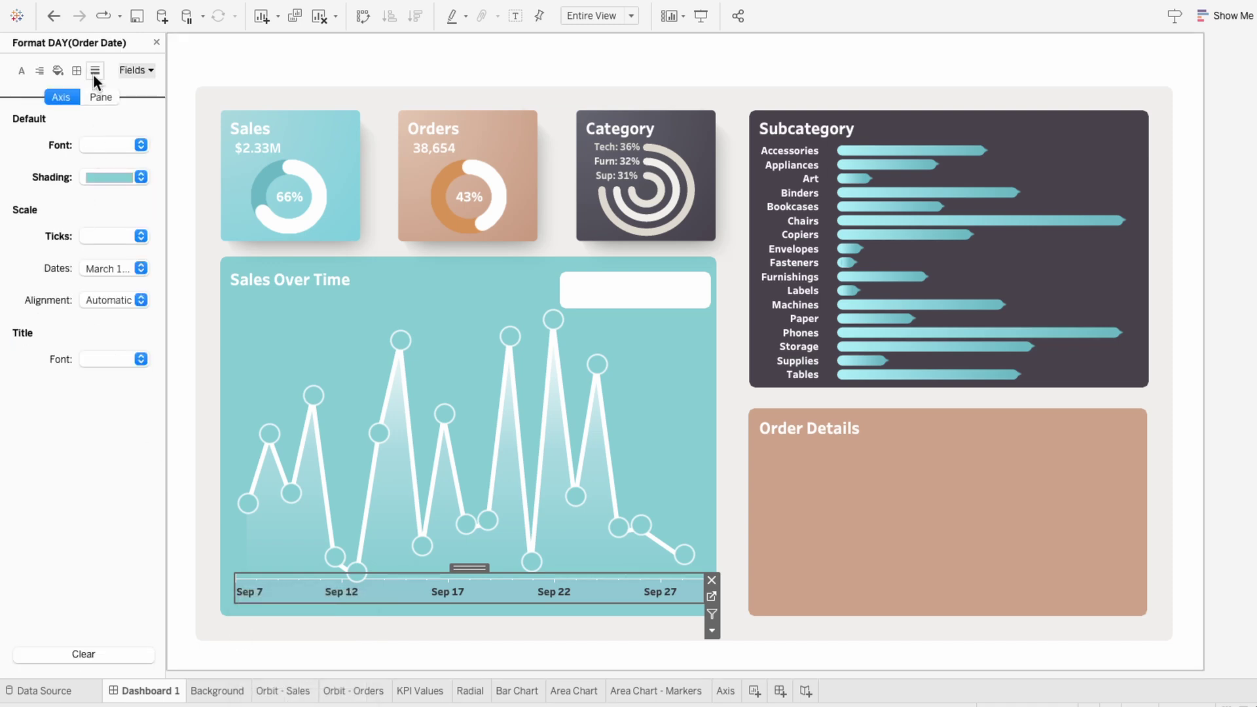
click(95, 71)
click(81, 96)
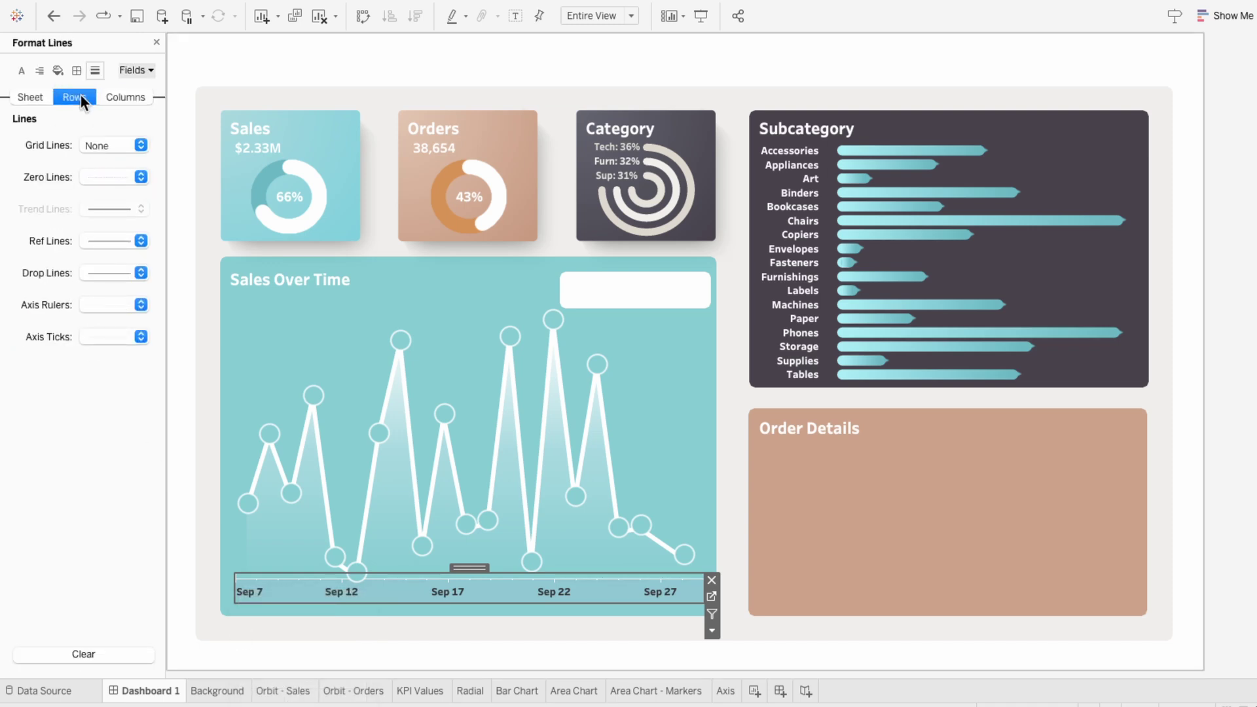
click(103, 307)
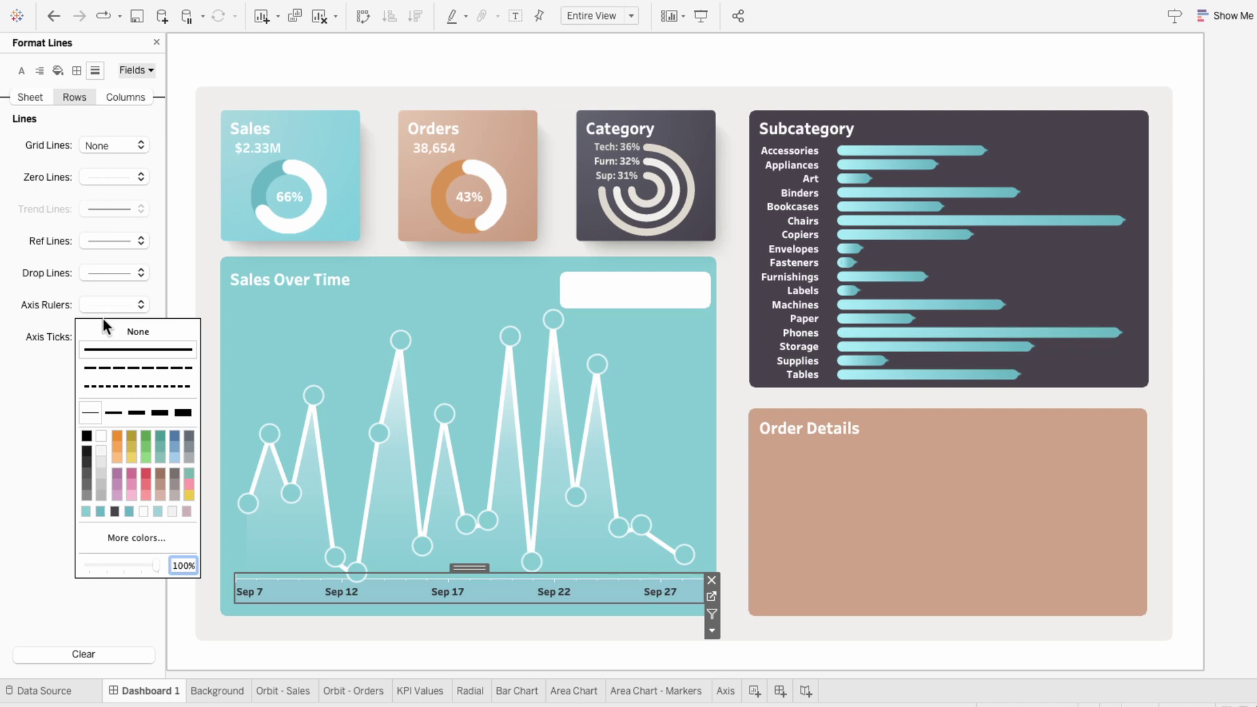
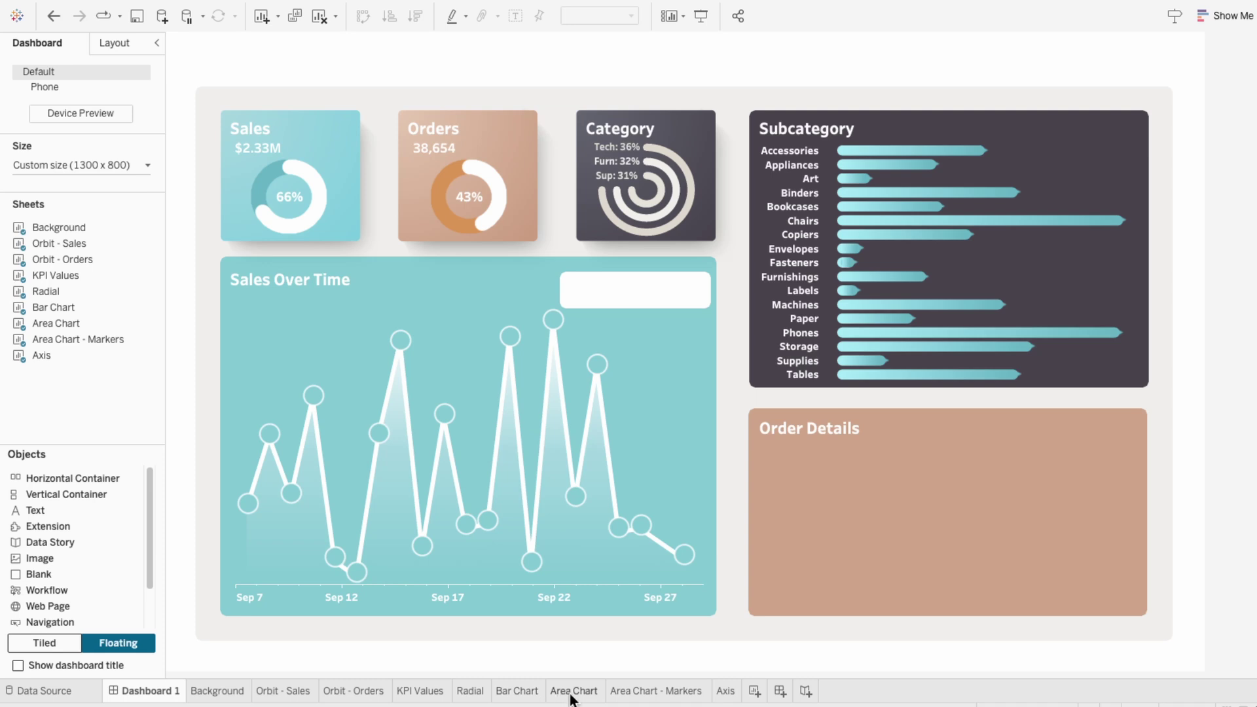
- On the Area Chart sheet, change the Order Date filter to a range of dates from 1/3/2021 to 12/30/2024
click(571, 695)
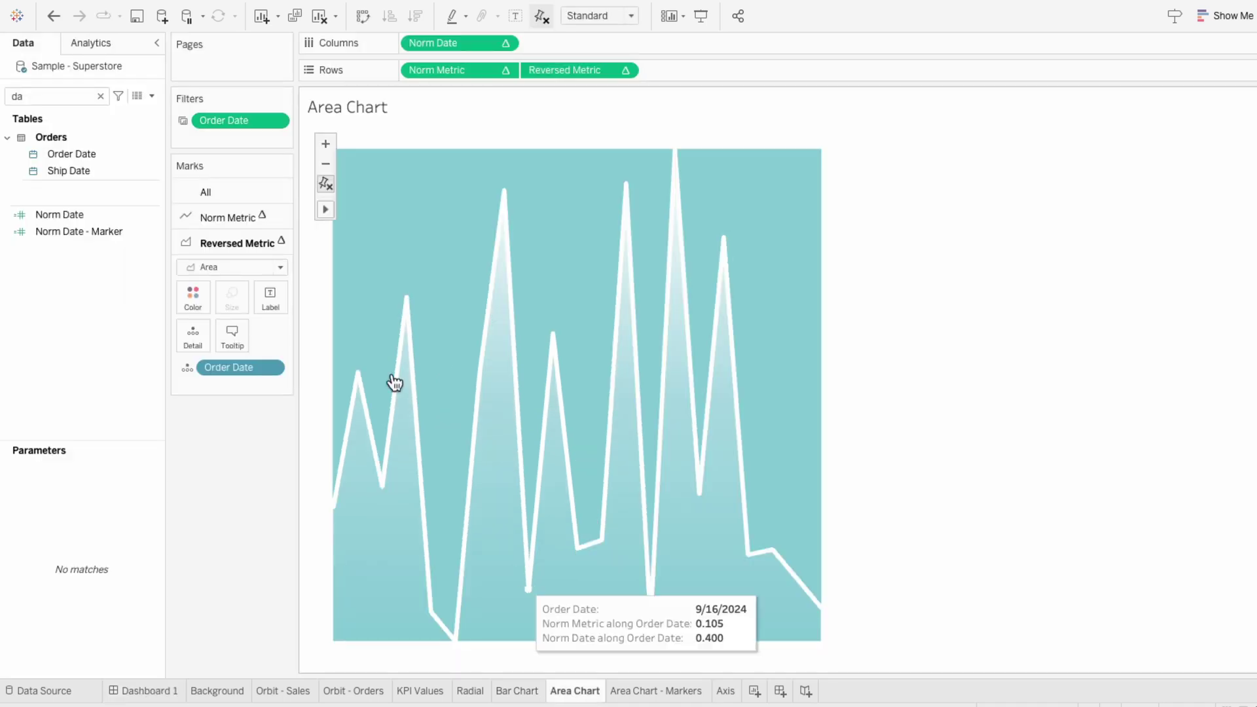
right_click(226, 120)
click(243, 130)
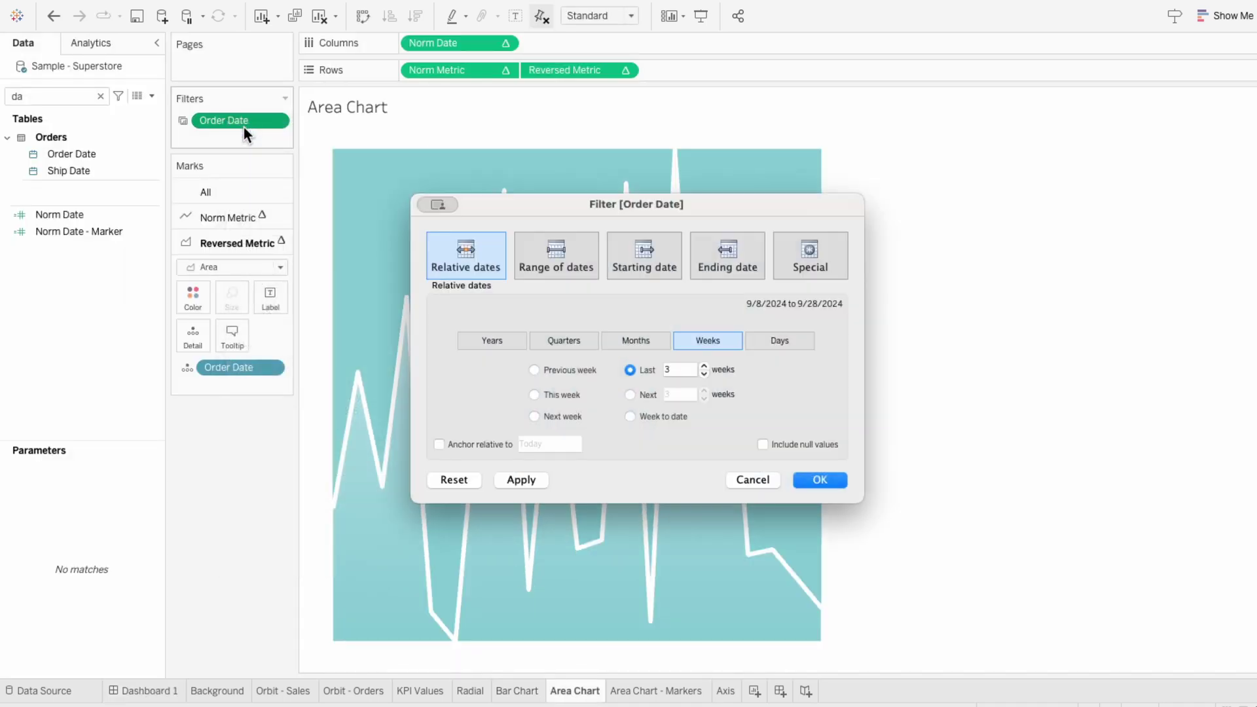
click(566, 258)
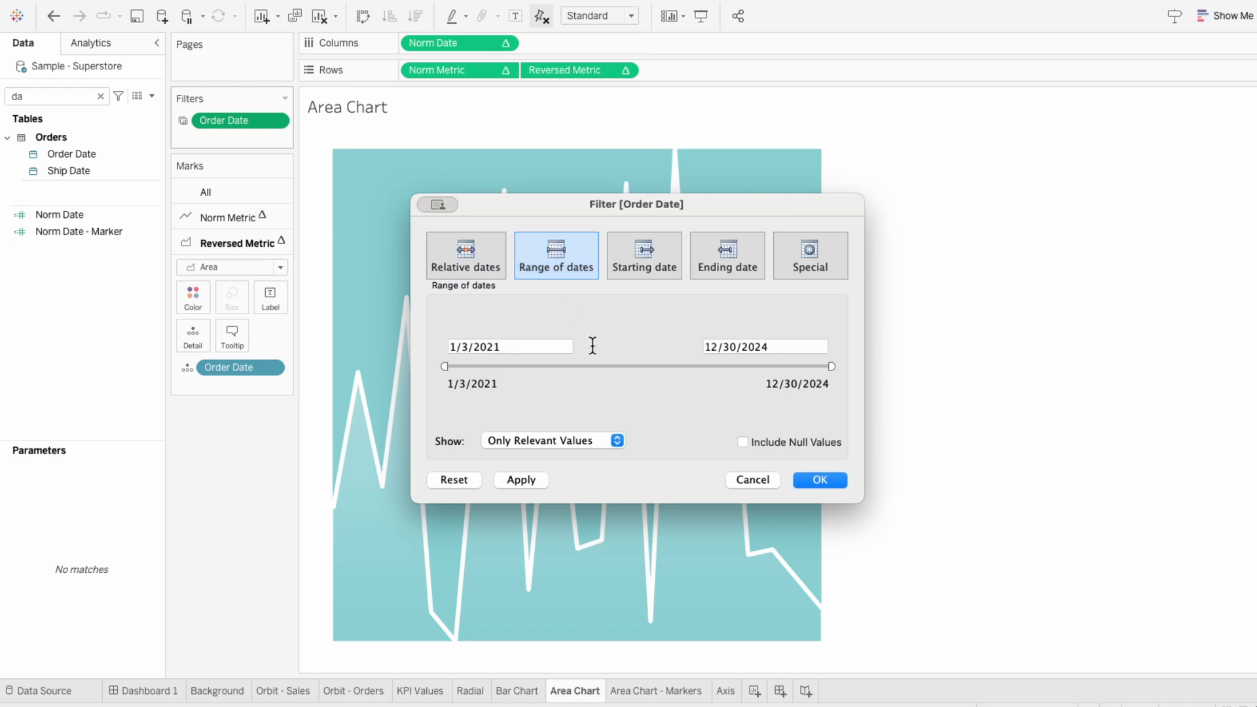
click(821, 480)
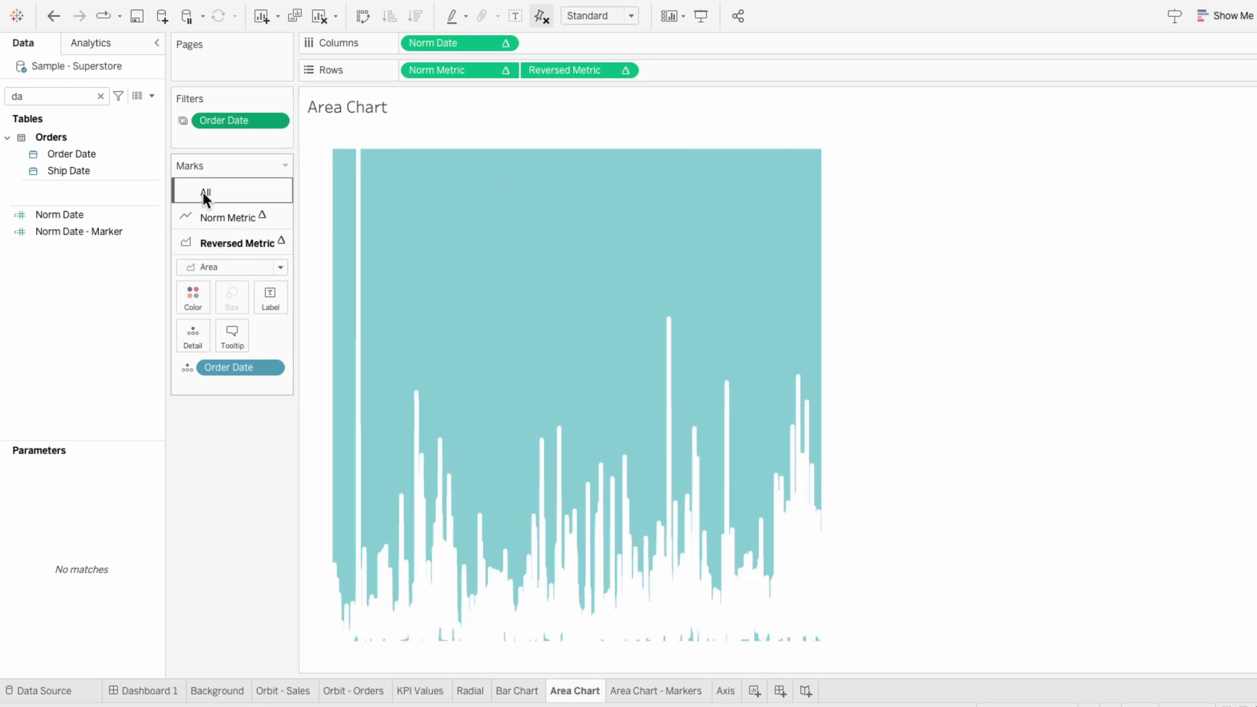
- Duplicate the Order Date field and rename the copy "Order Date - Filter"
click(121, 155)
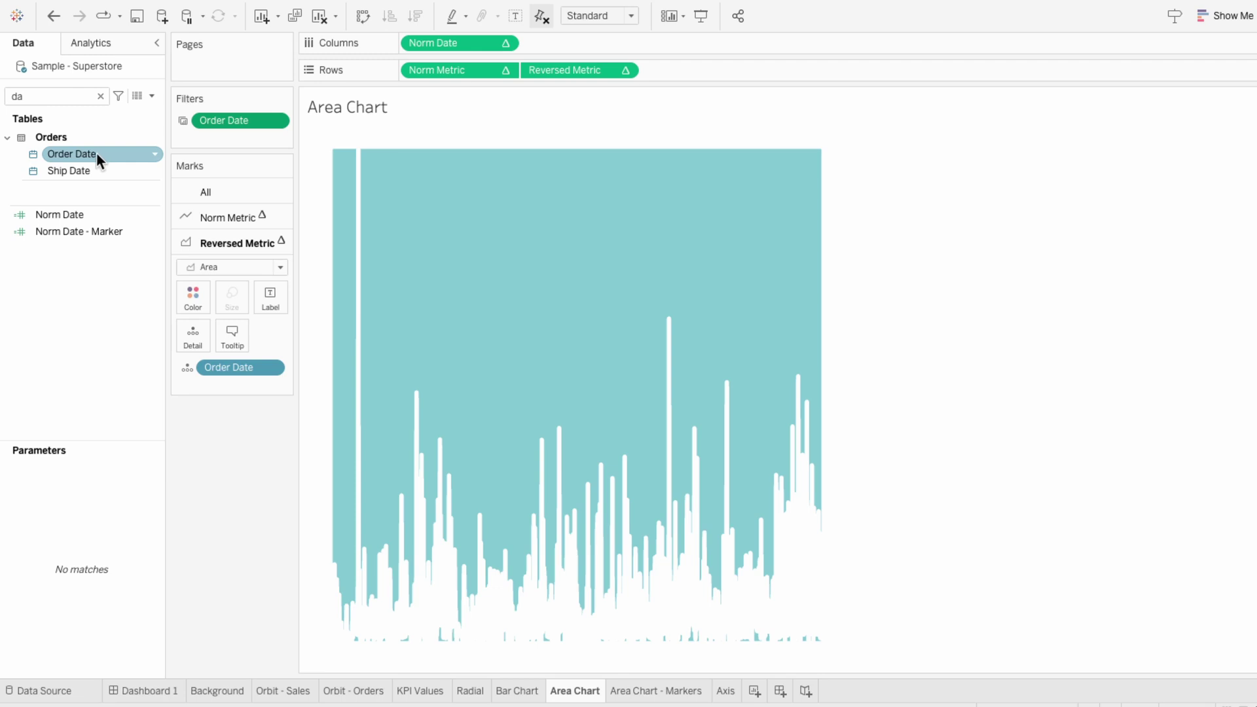
right_click(96, 152)
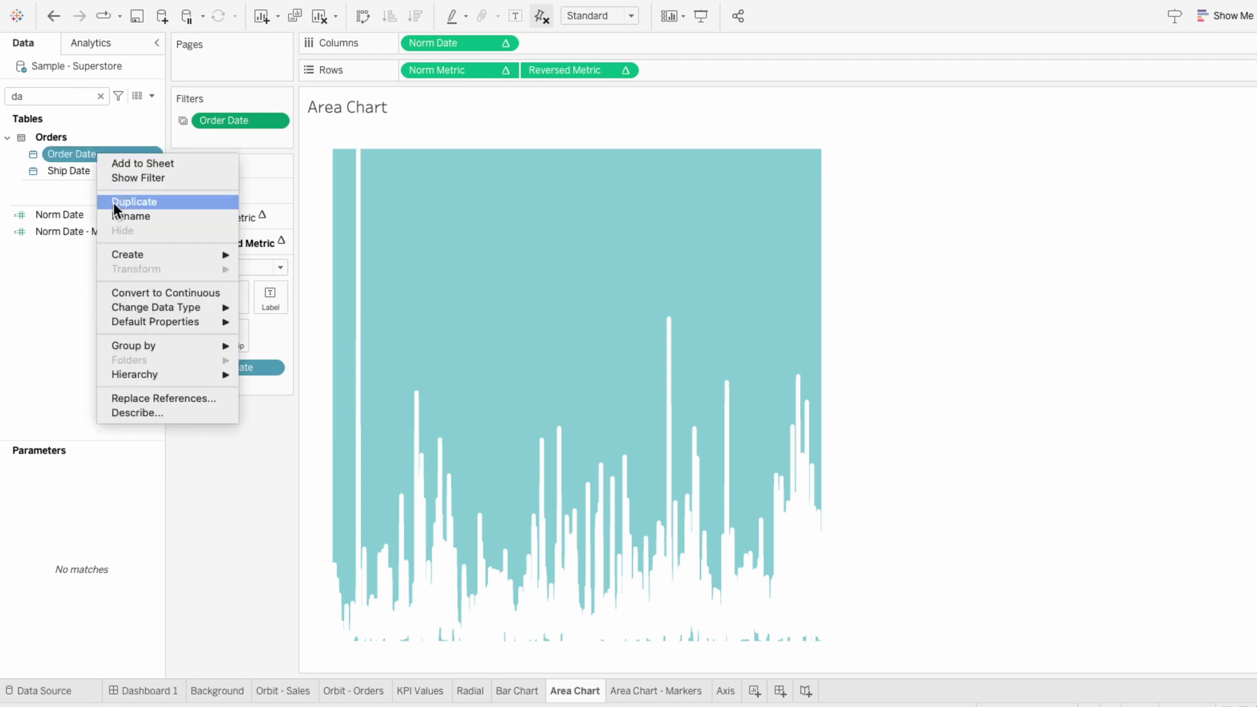
click(114, 203)
right_click(98, 174)
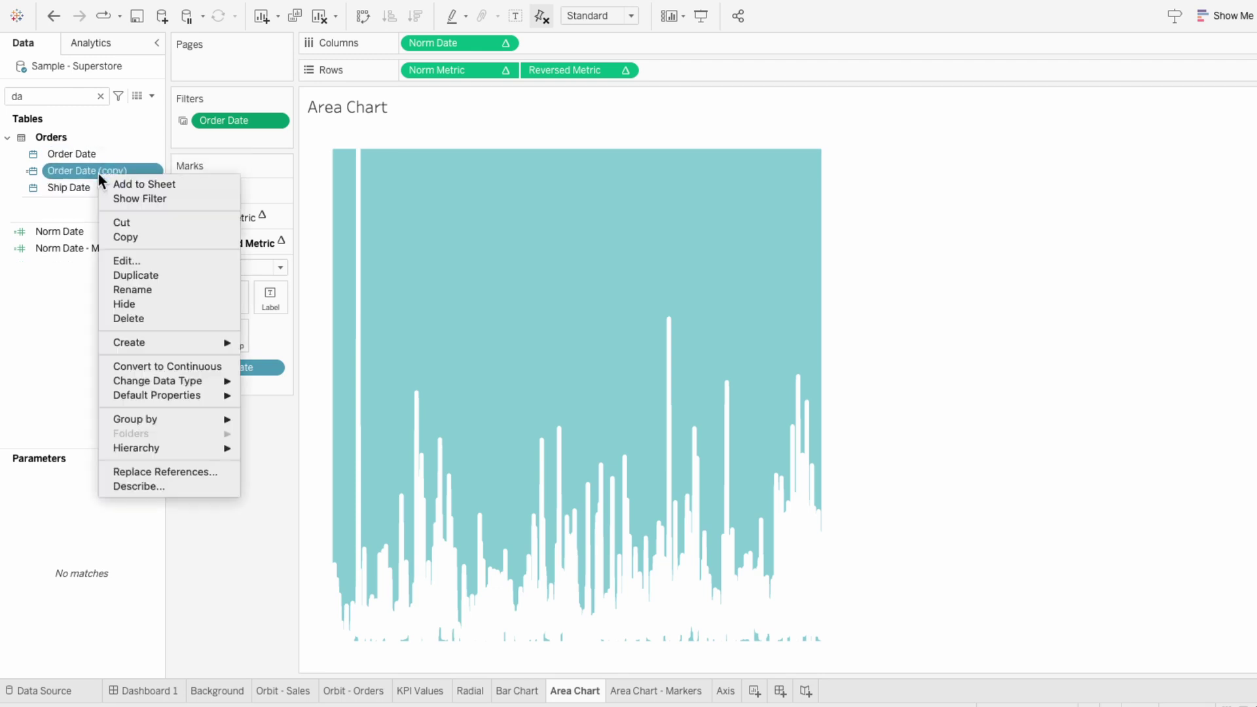
click(127, 259)
click(390, 215)
key(Delete)
key(Delete)
key(Delete)
key(Delete)
key(Delete)
key(Delete)
key(Delete)
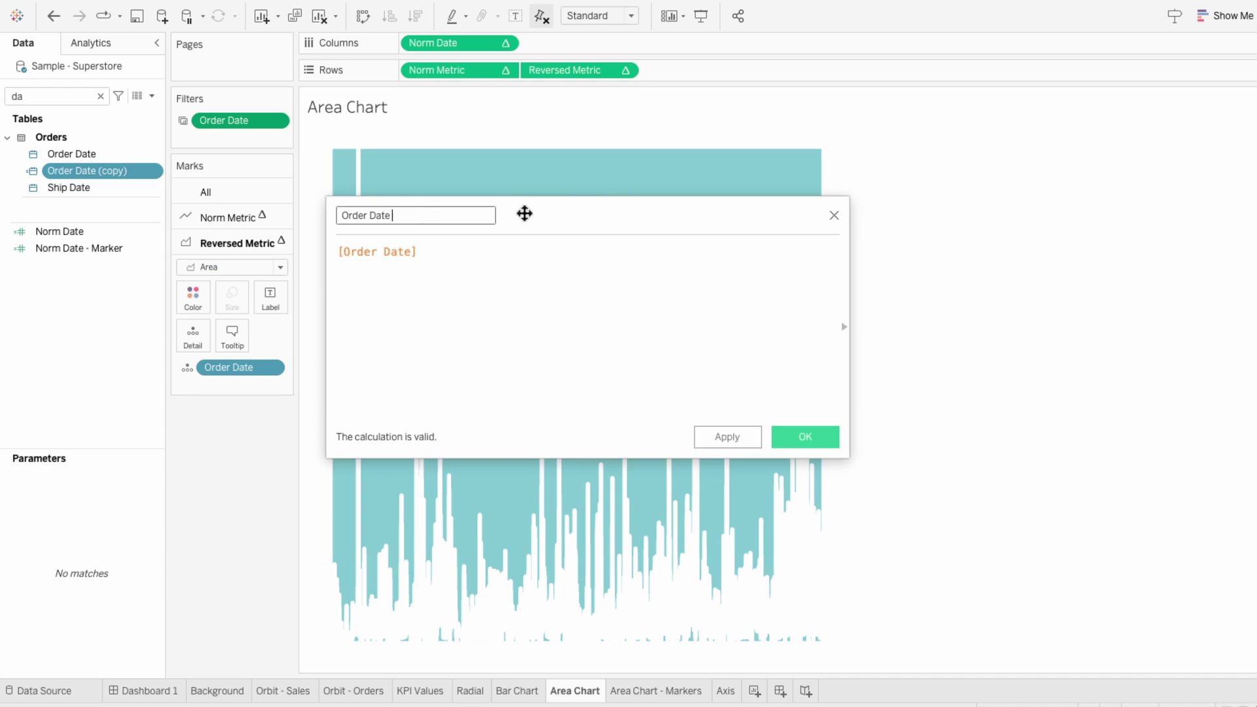
text(- Filter)
click(789, 437)
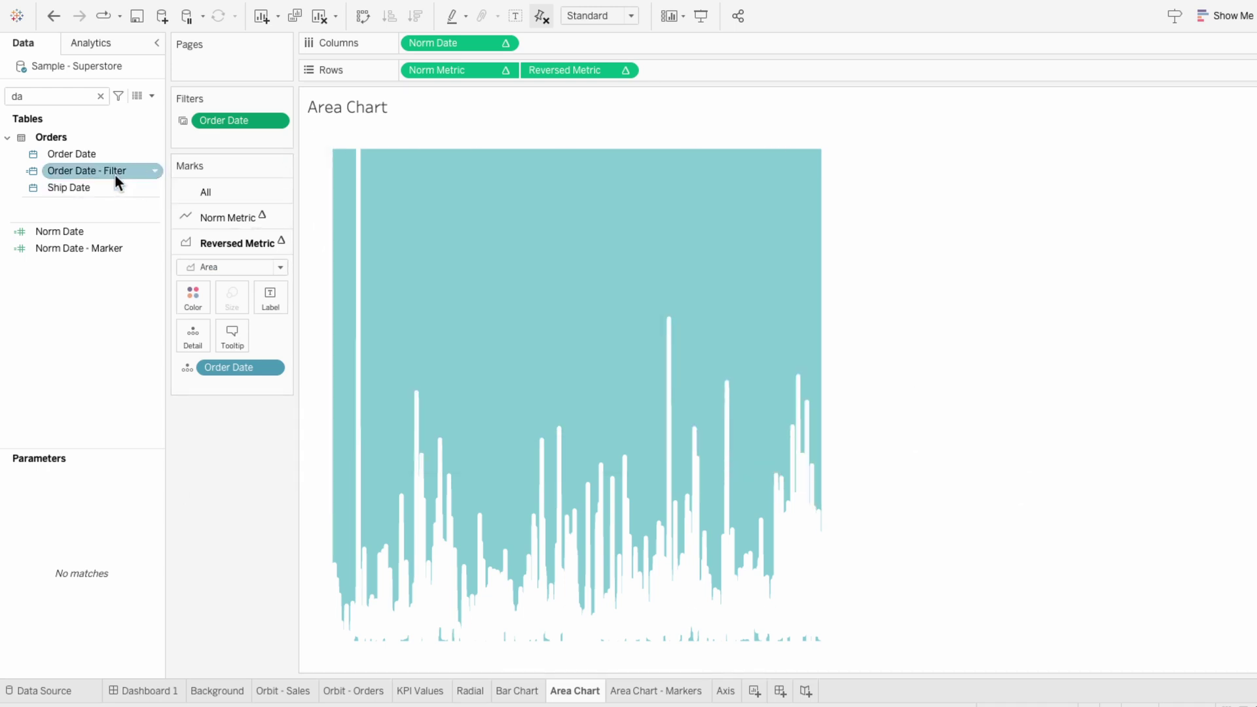
- Filter the Area Chart sheet on Order Date - Filter with relative dates for the last 3 quarters, anchored to 9/27/2024
drag(104, 174, 206, 140)
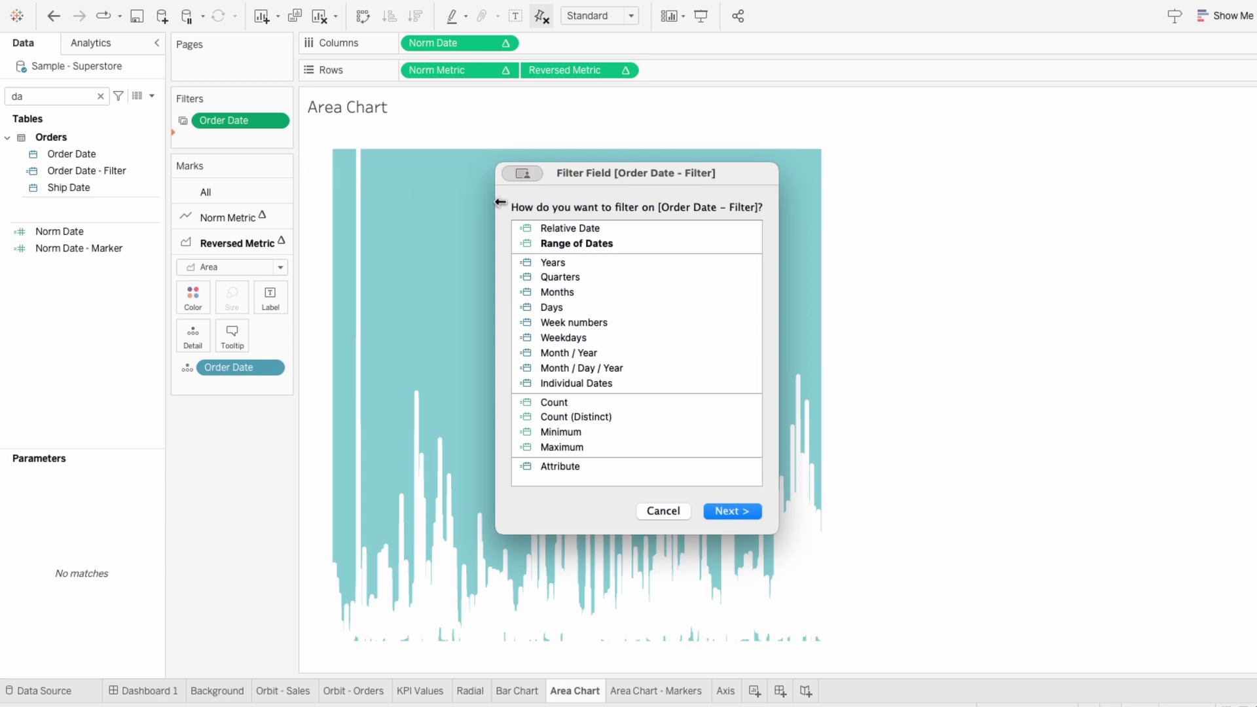
click(594, 229)
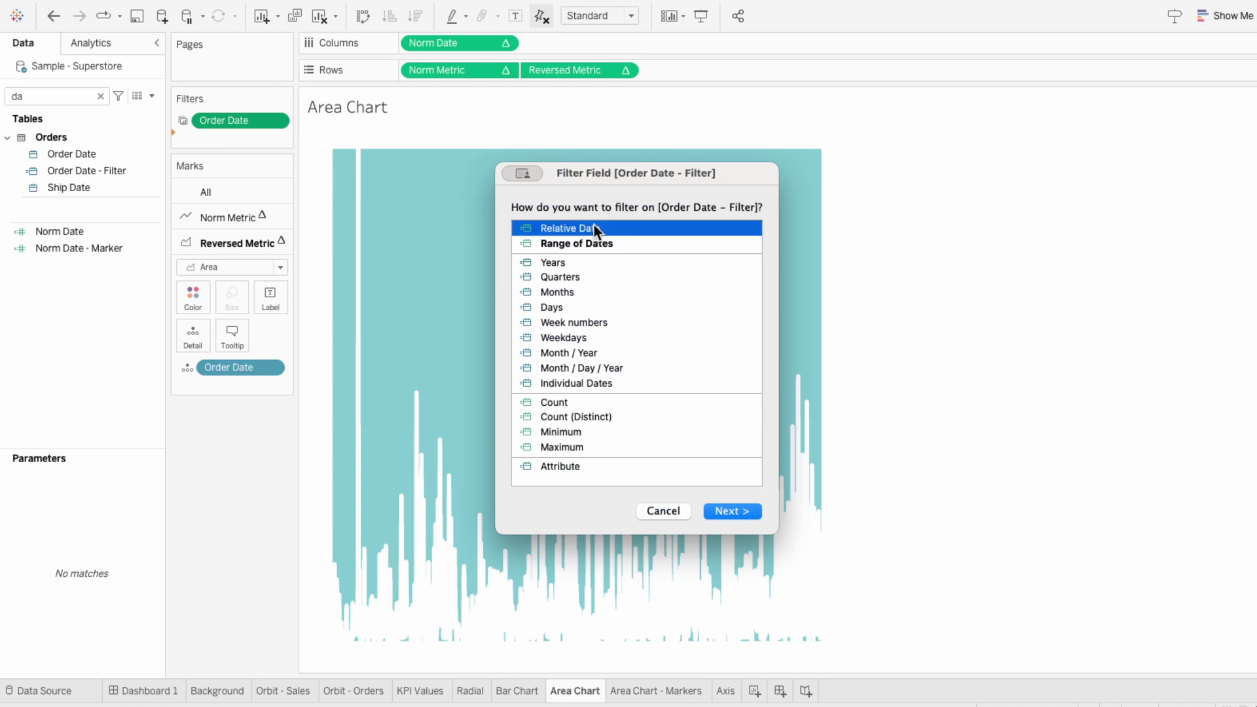
click(724, 509)
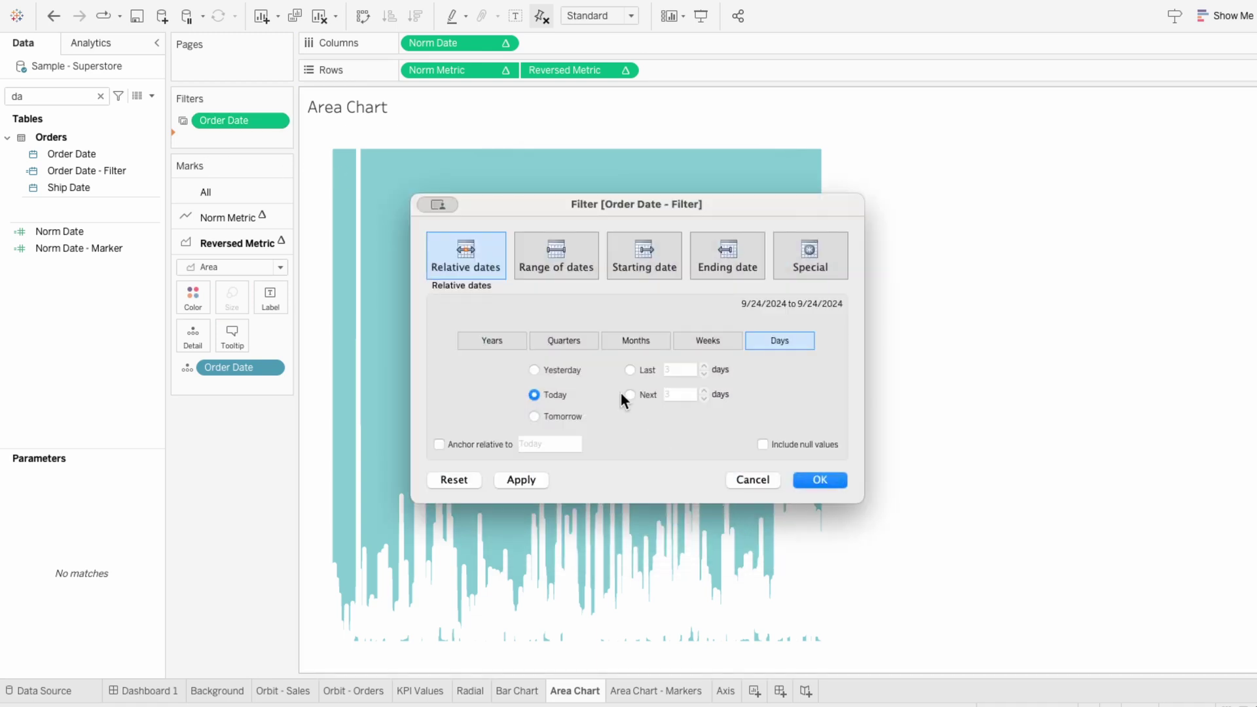
click(574, 343)
click(646, 369)
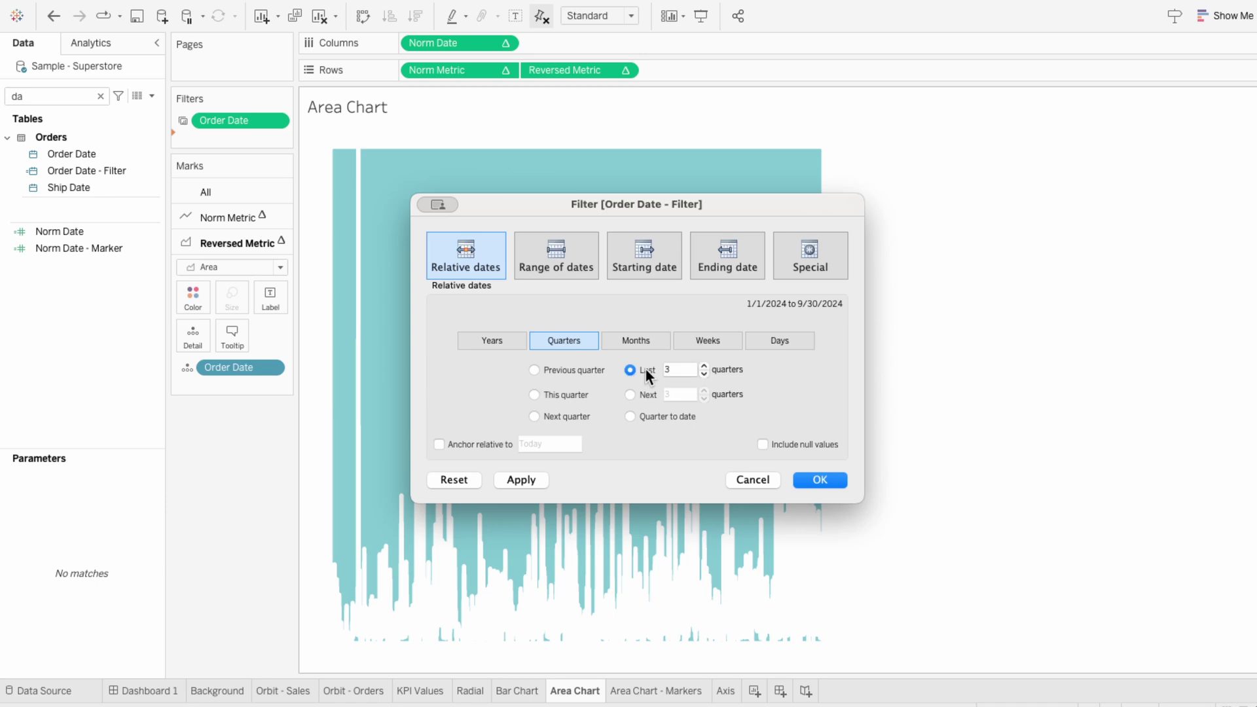
click(486, 443)
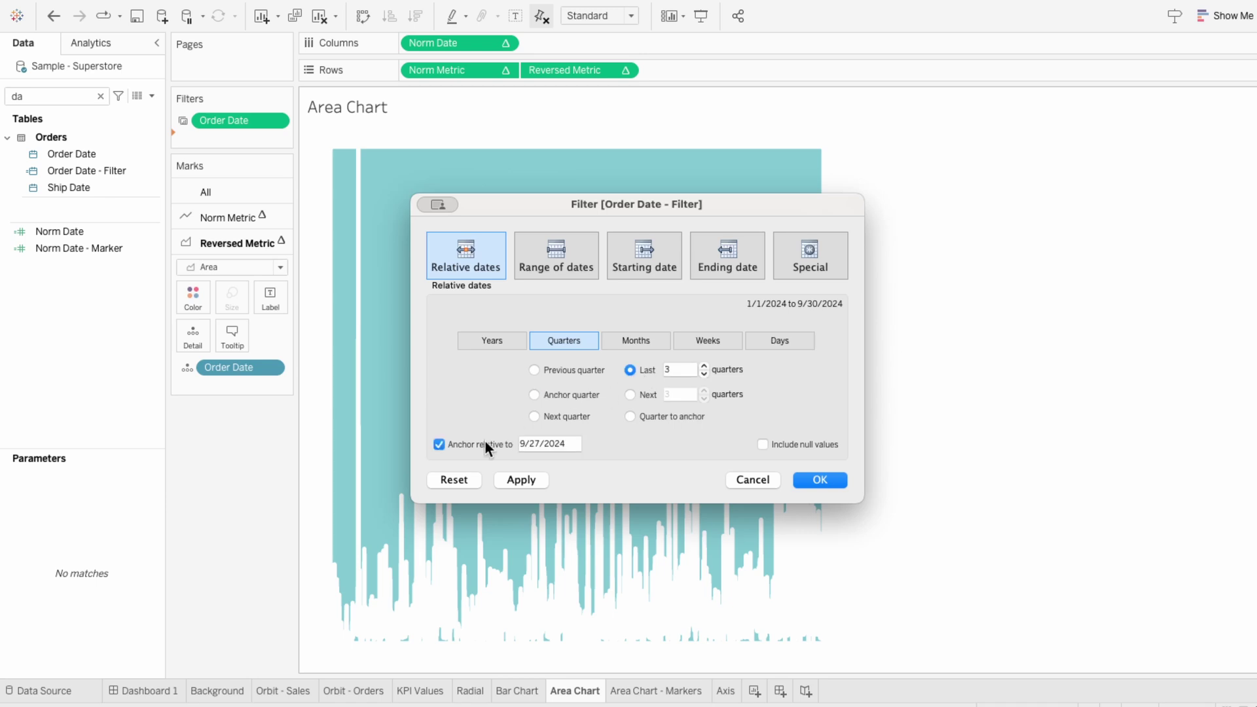
click(819, 480)
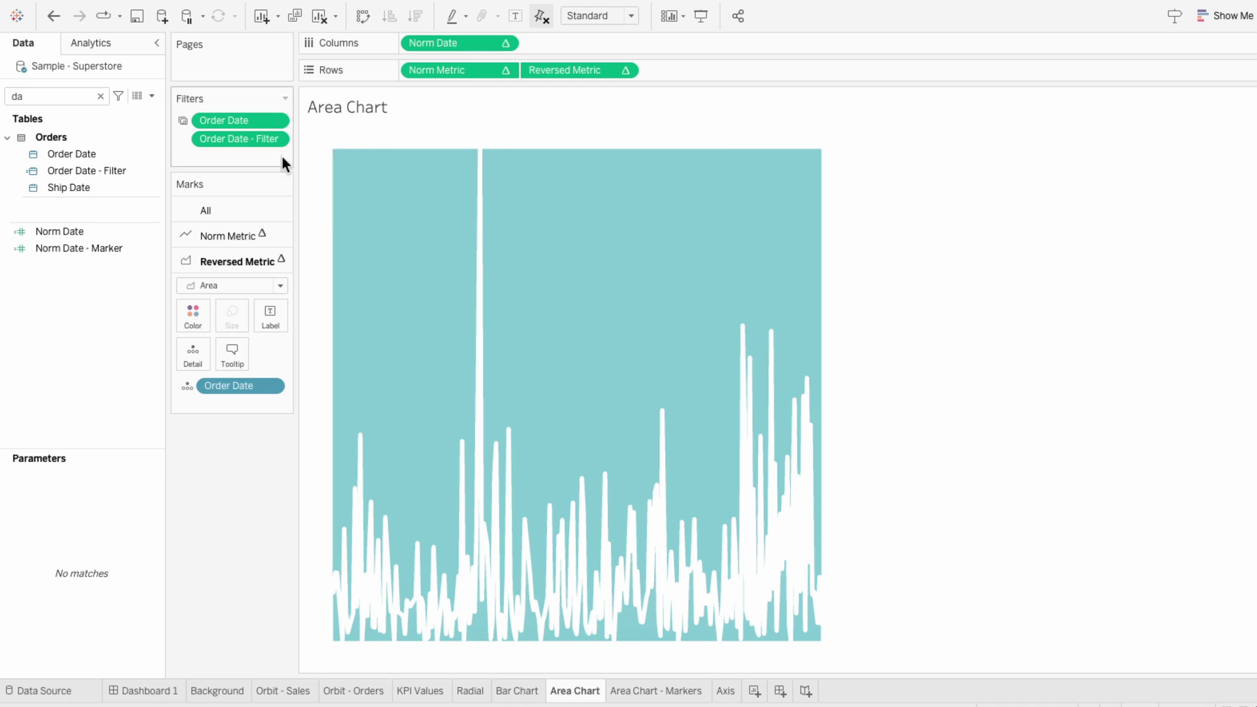
- Apply the Order Date - Filter filter to the Area Chart - Markers and Axis worksheets as well
right_click(247, 140)
mouse_move(301, 218)
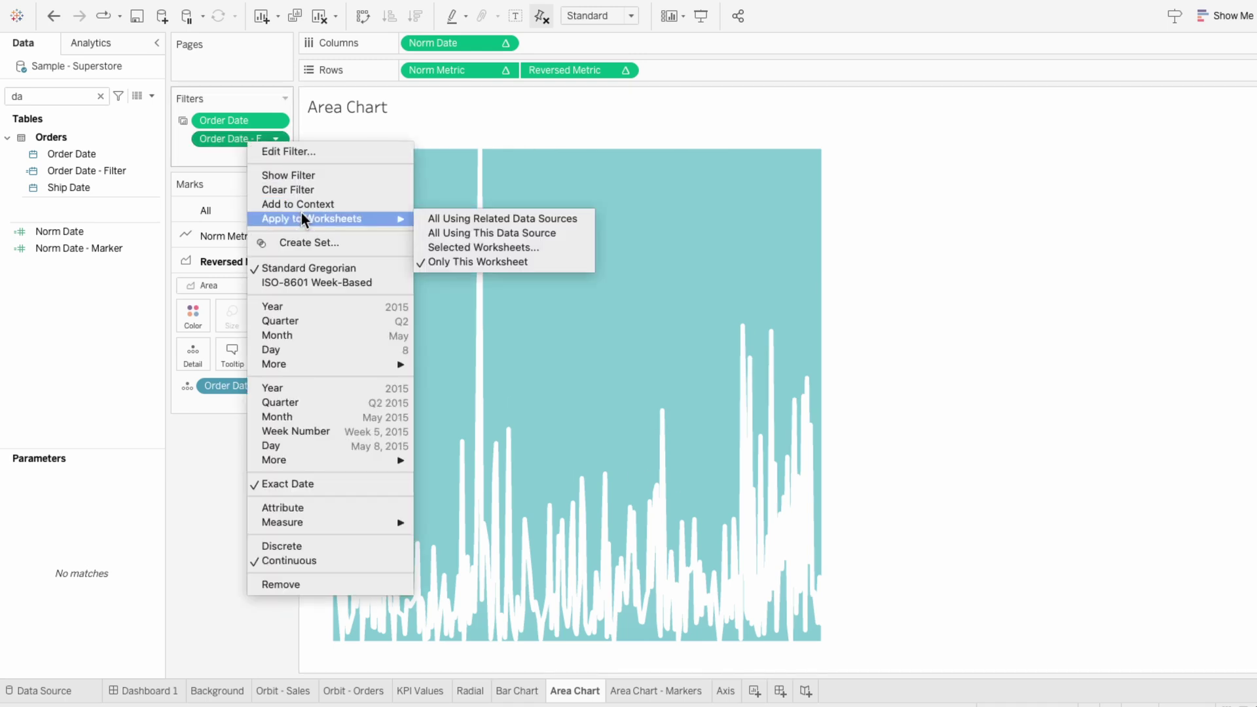
click(453, 245)
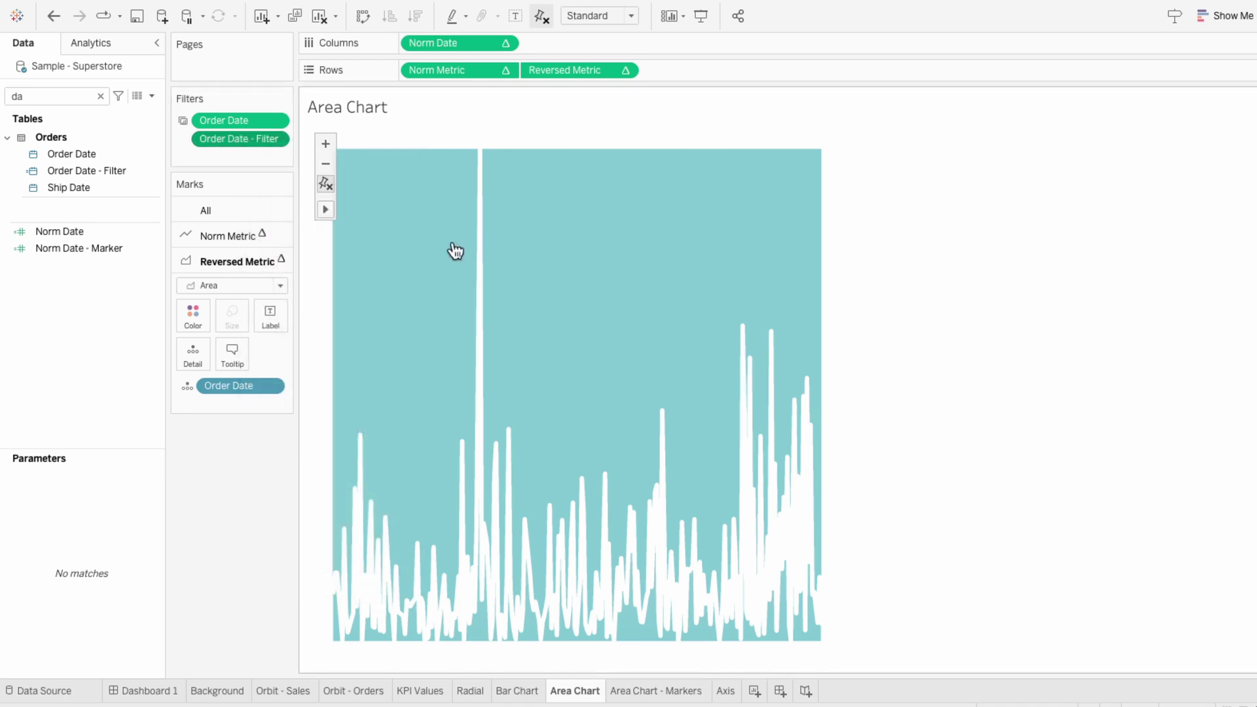
scroll(485, 392, down, 2)
scroll(484, 393, down, 1)
click(384, 391)
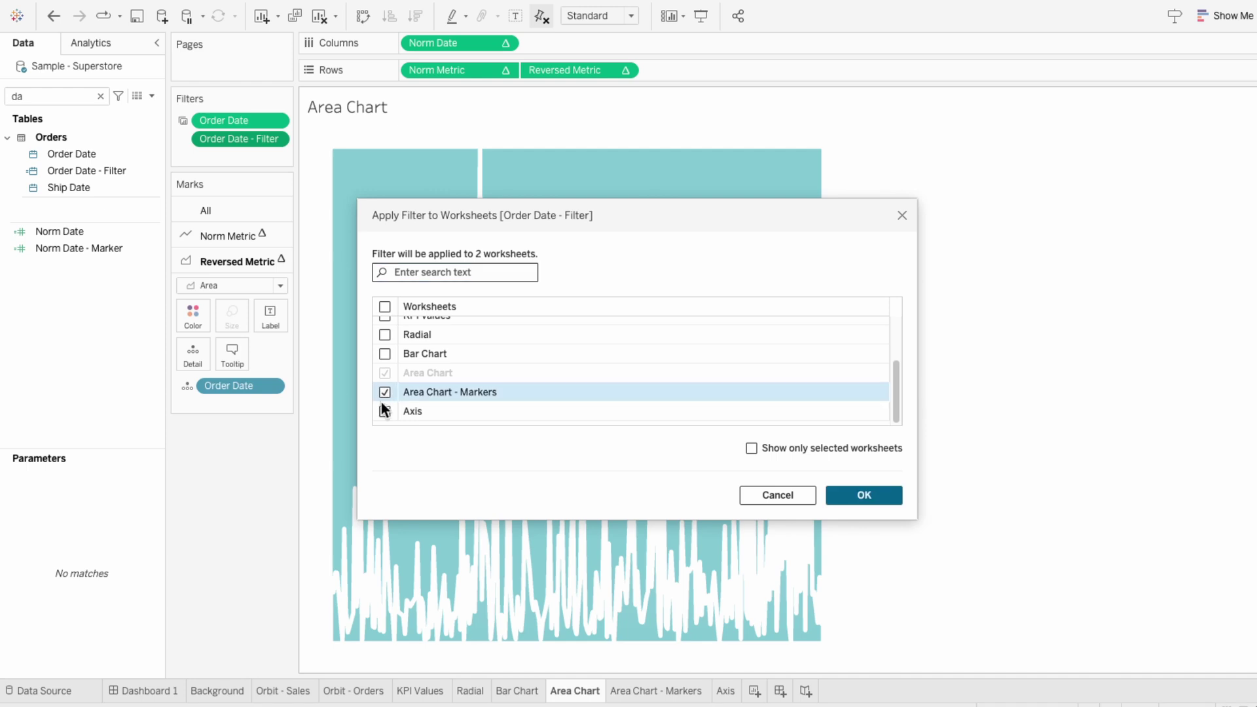
click(383, 410)
click(854, 491)
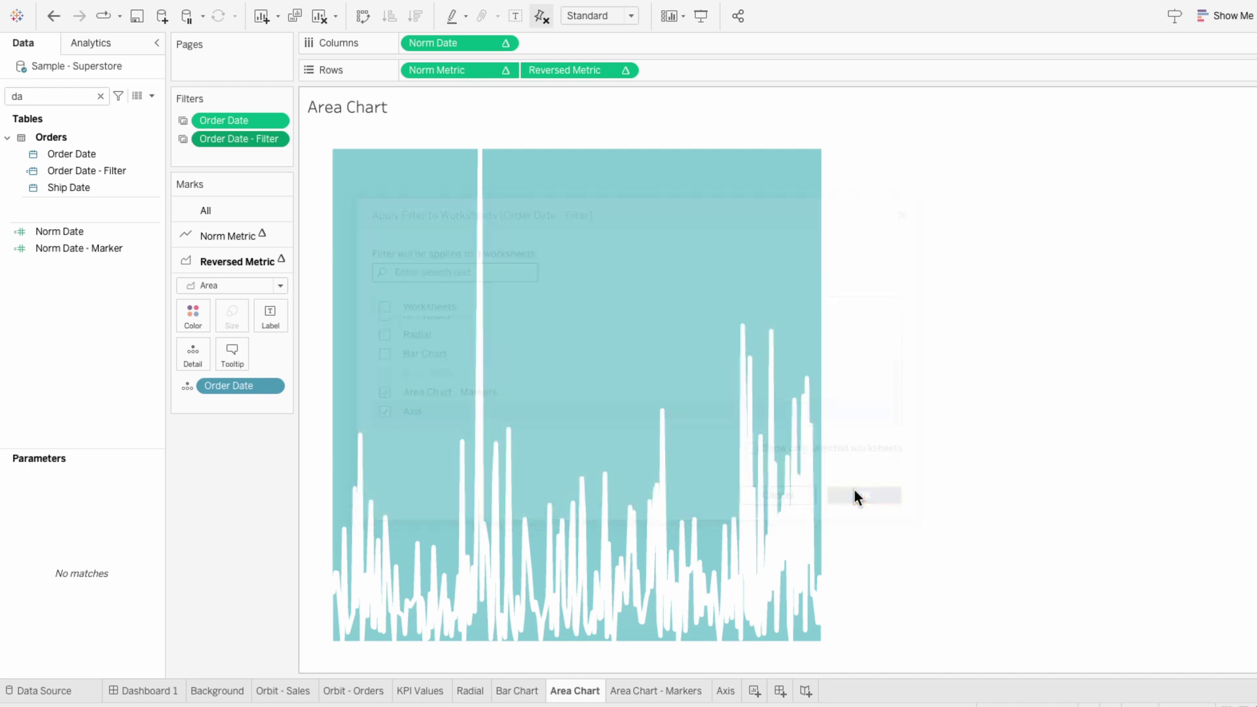
- Show the markers sheet's Order Date filter on Dashboard 1 and move it onto the white box of the Sales Over Time card
click(154, 690)
click(482, 355)
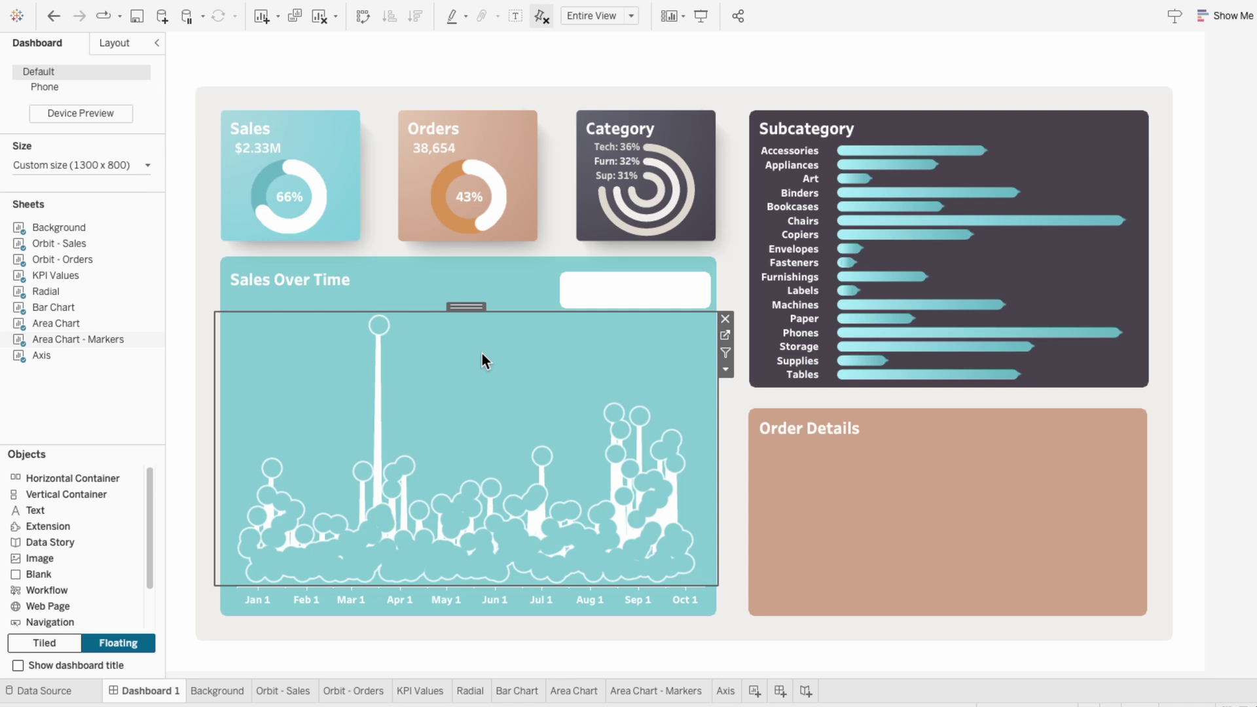
click(725, 369)
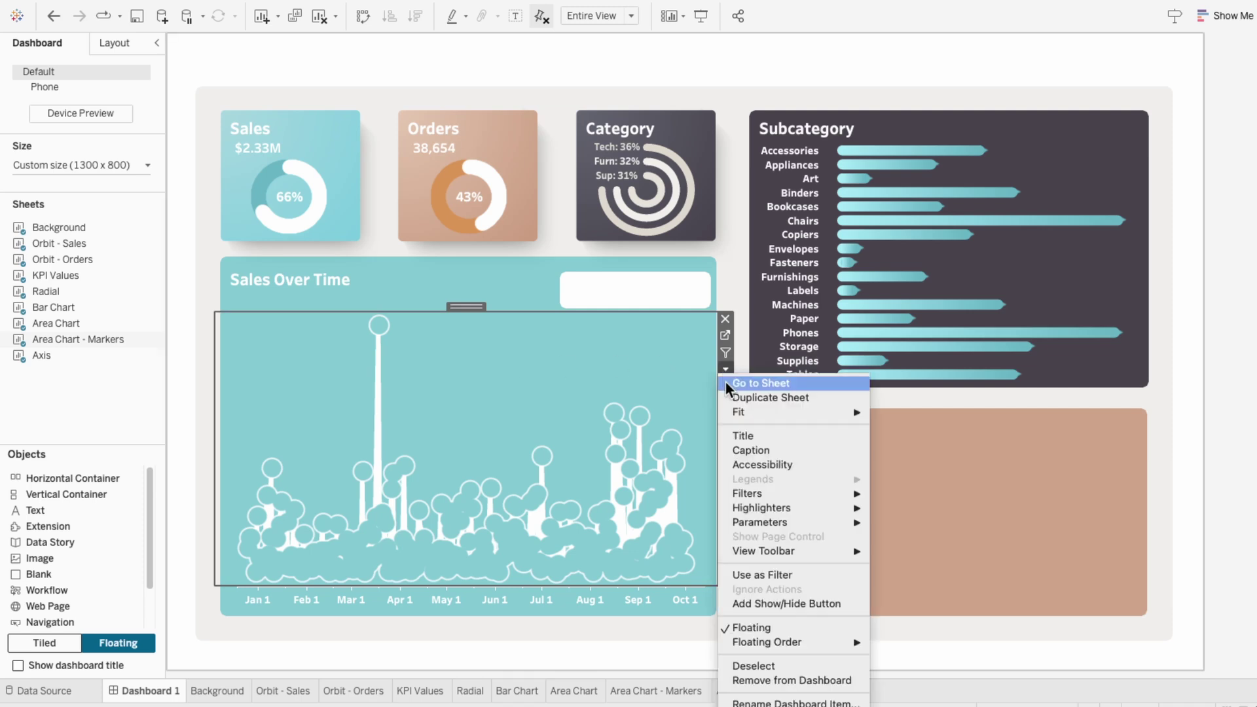
mouse_move(740, 496)
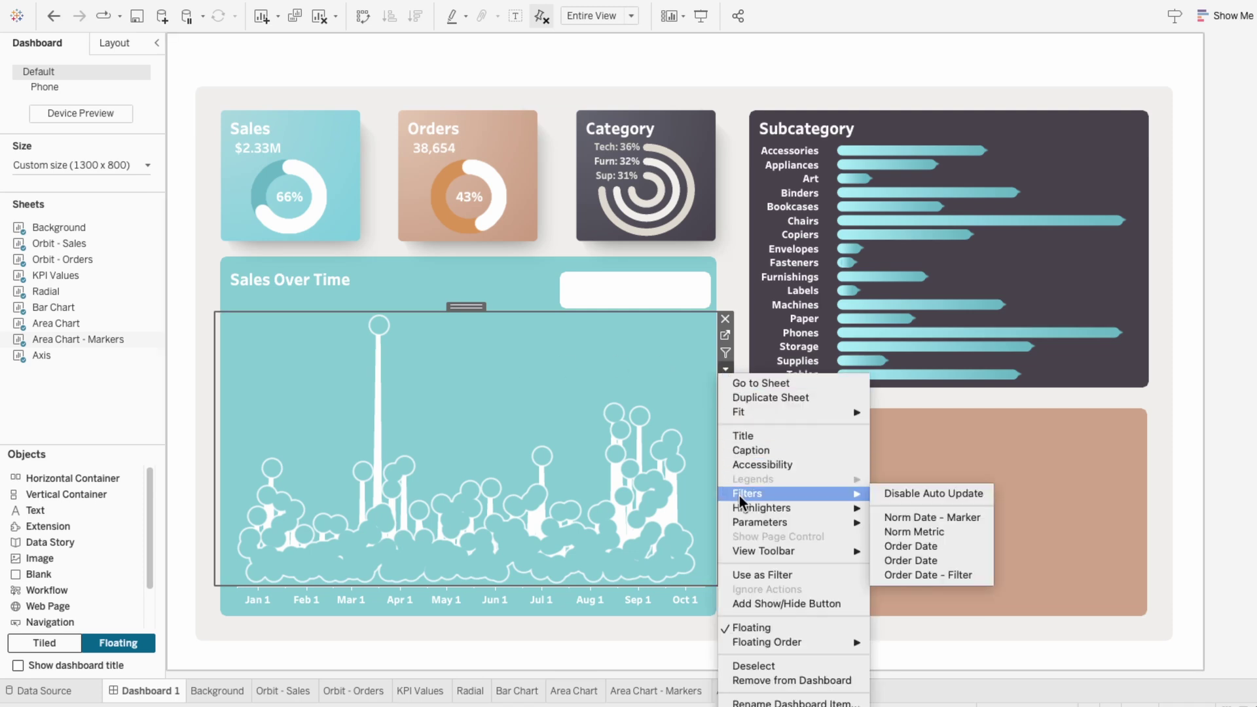
click(913, 556)
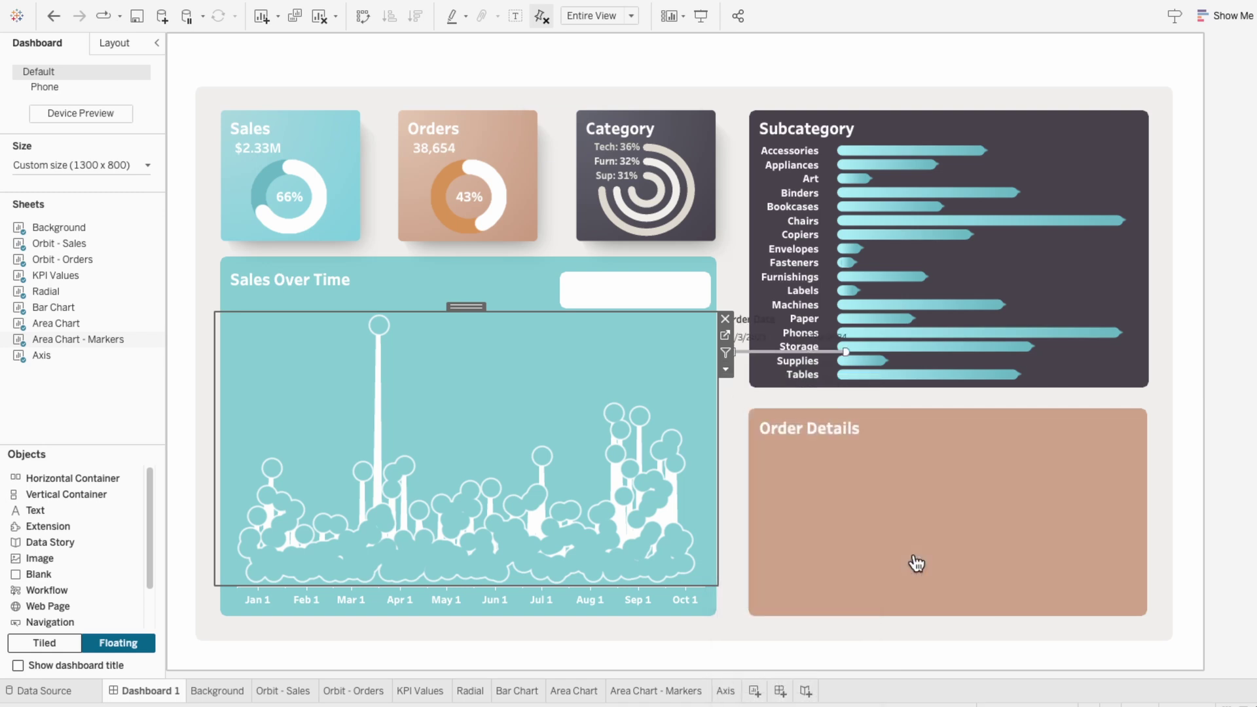
drag(792, 320, 637, 270)
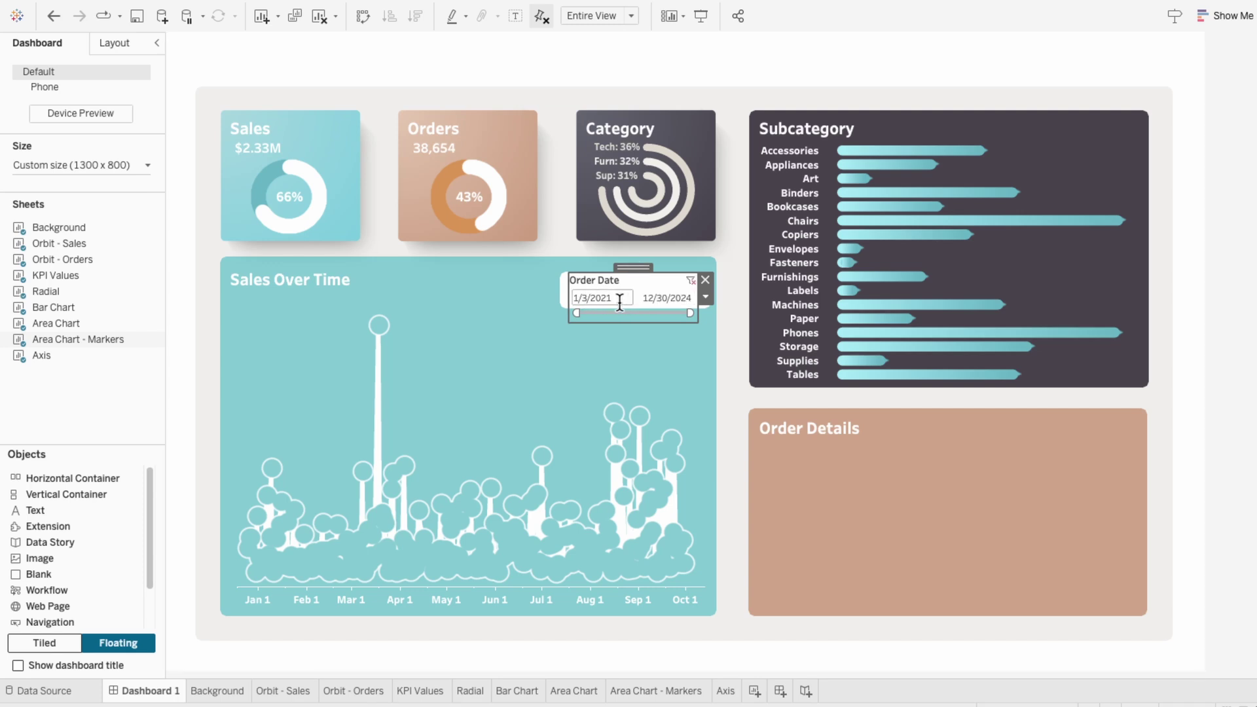
- Limit the Order Date filter control to only relevant values and narrow its range to 8/5/2024 through 9/6/2024
click(707, 299)
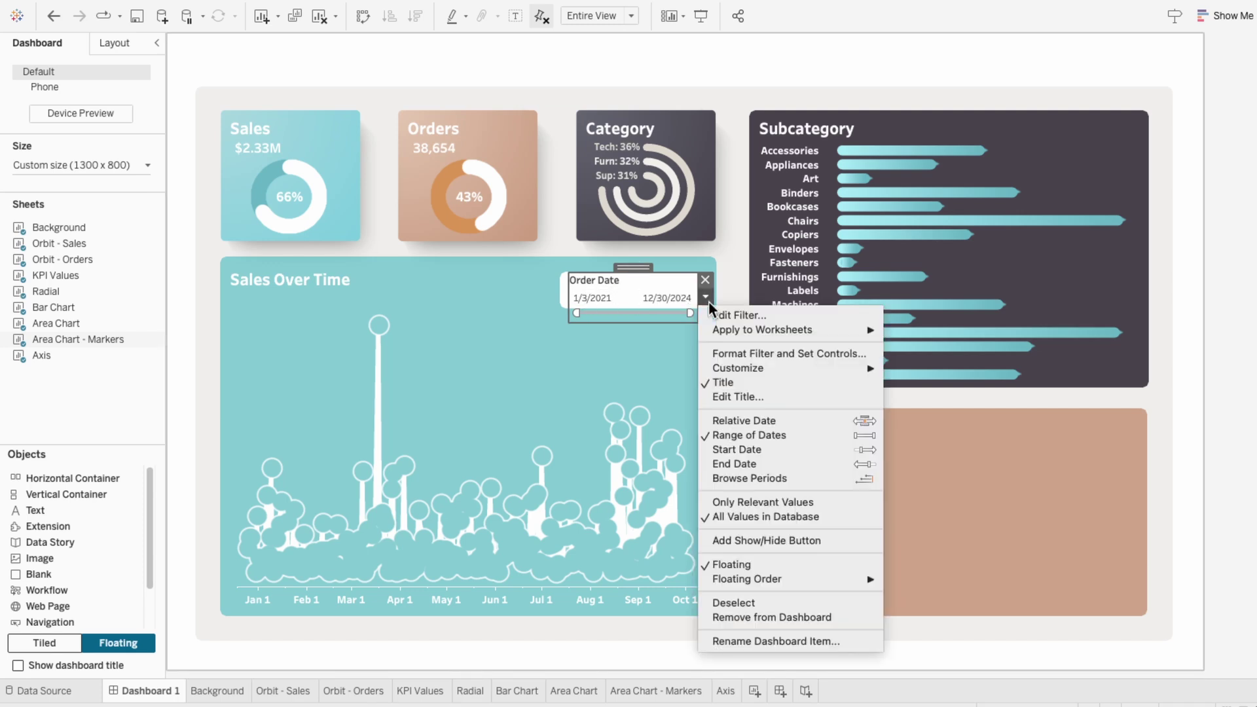
click(742, 502)
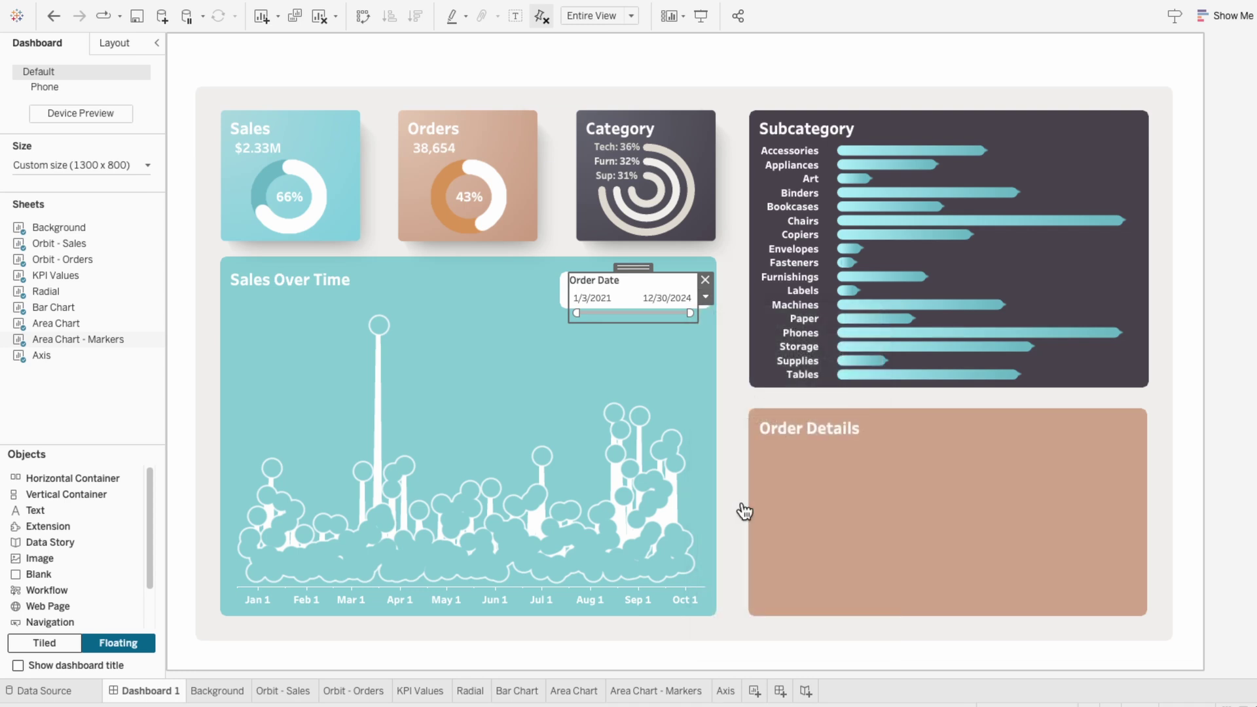
drag(582, 313, 680, 313)
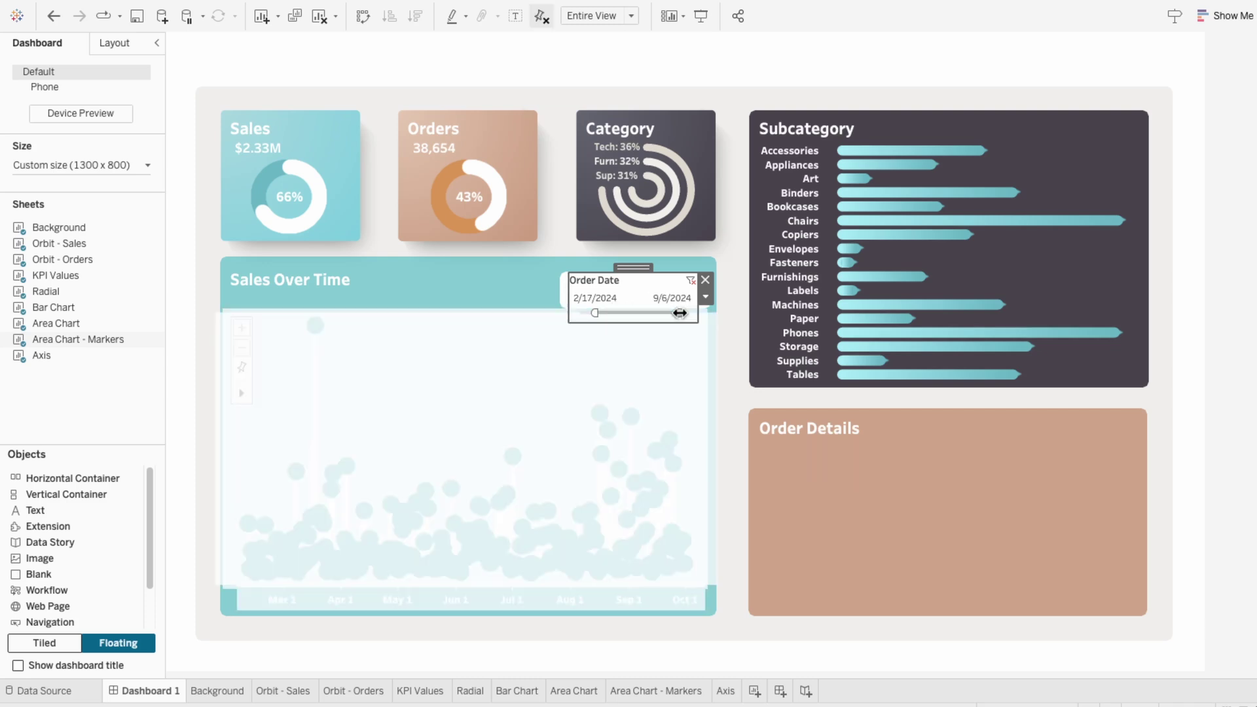
drag(598, 313, 664, 314)
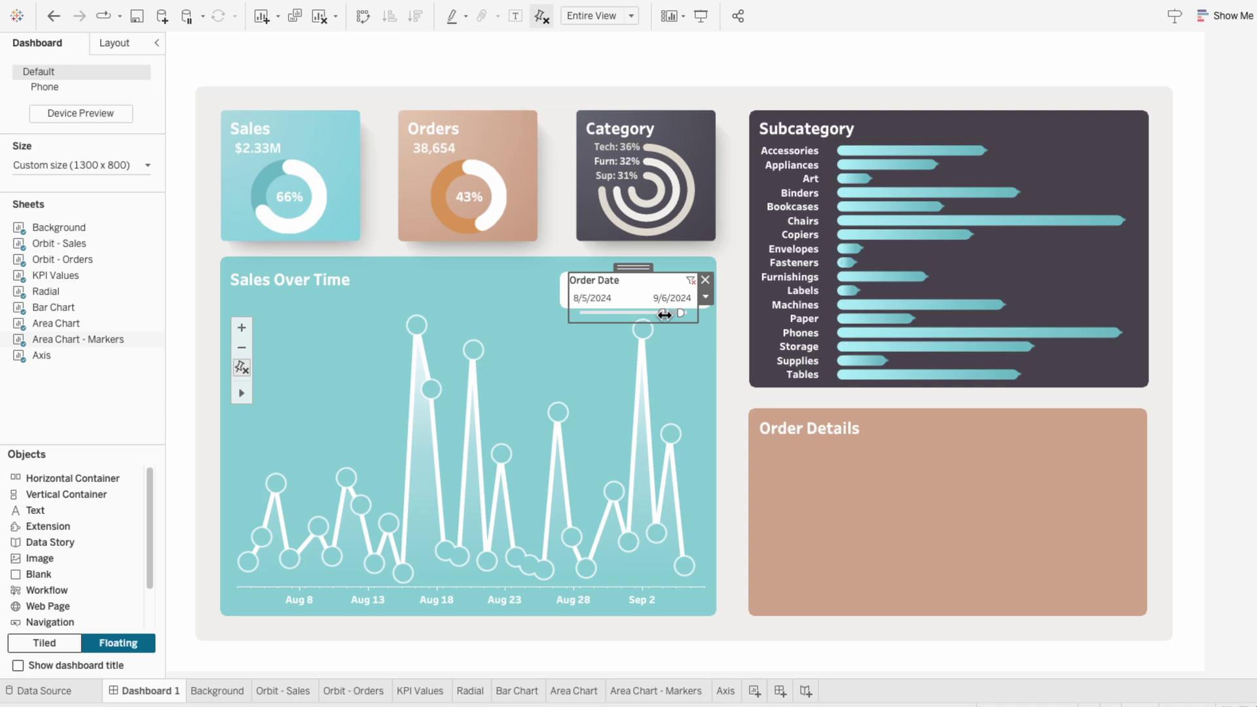
- Hide the Order Date filter control's title and reposition the control inside the white box
right_click(595, 281)
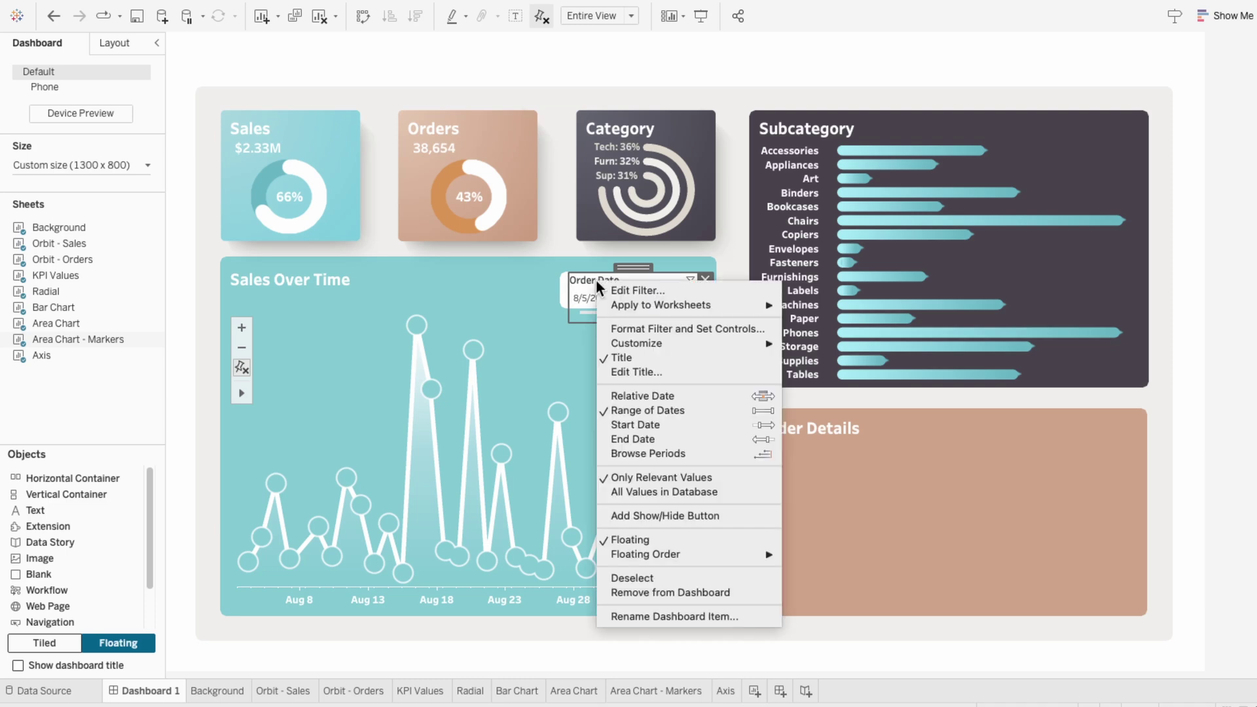
click(619, 354)
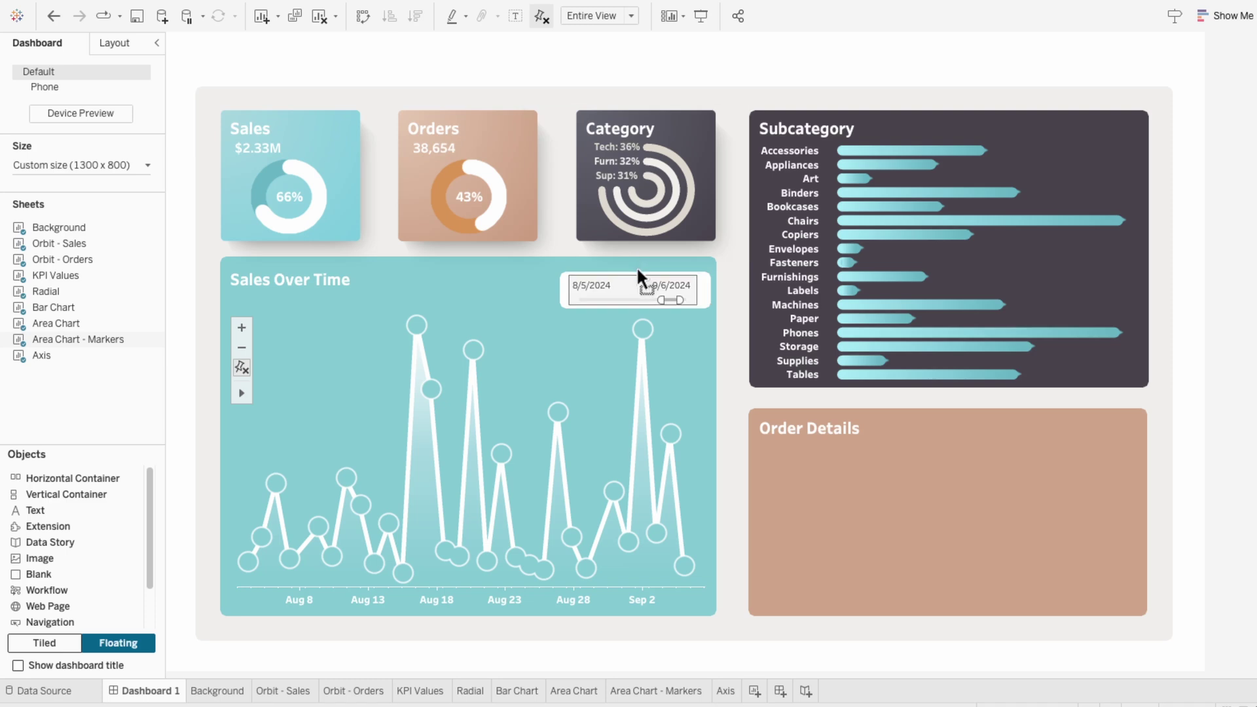
drag(636, 266, 632, 270)
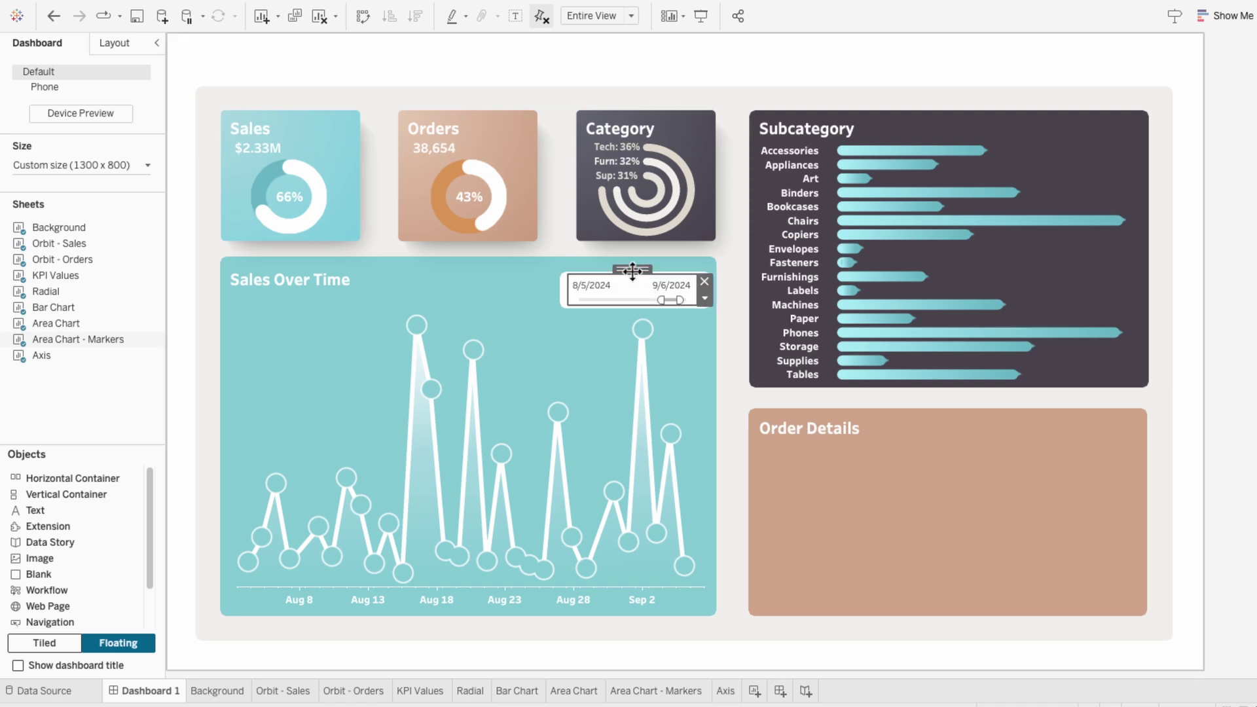
- Format the date filter control's body text in black Tableau Medium
click(703, 300)
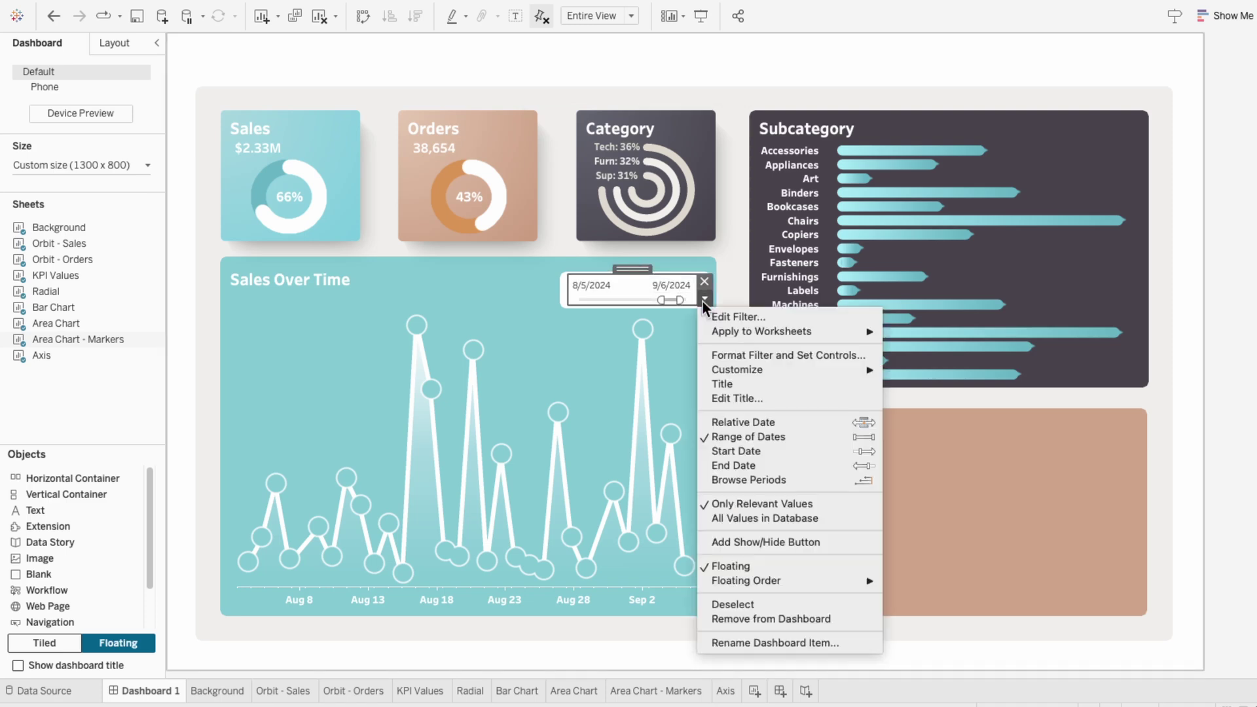
click(727, 353)
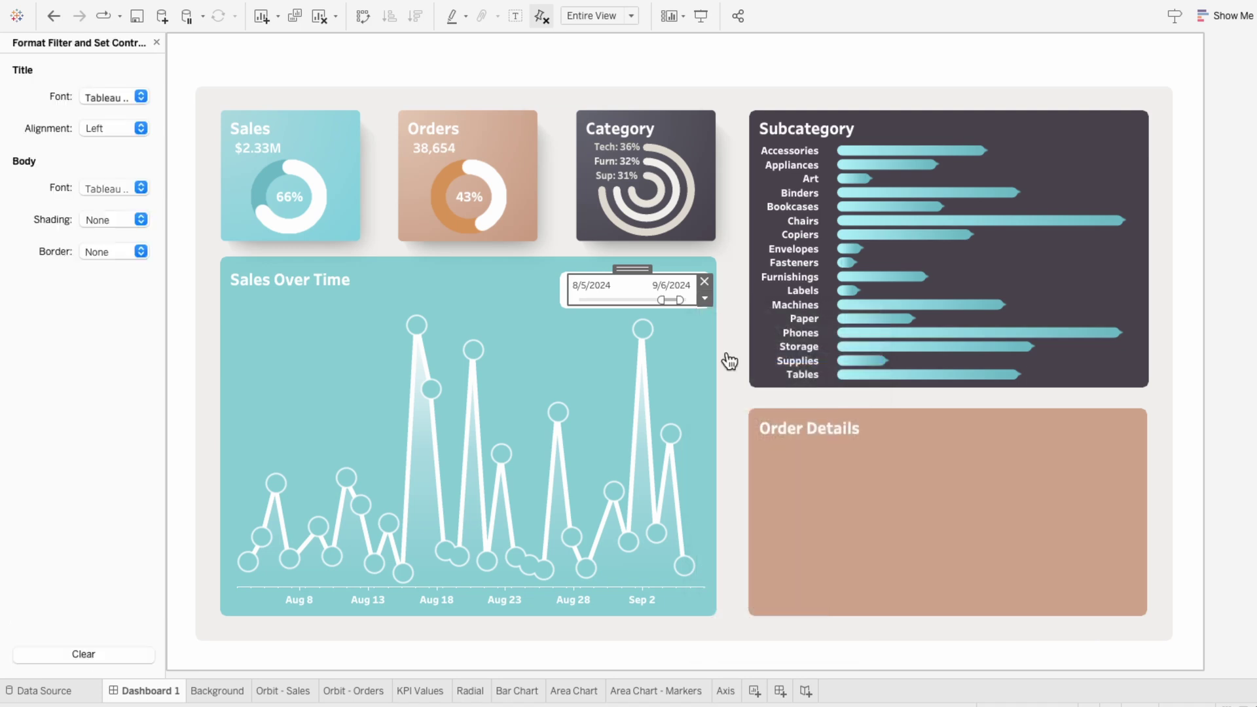
click(114, 190)
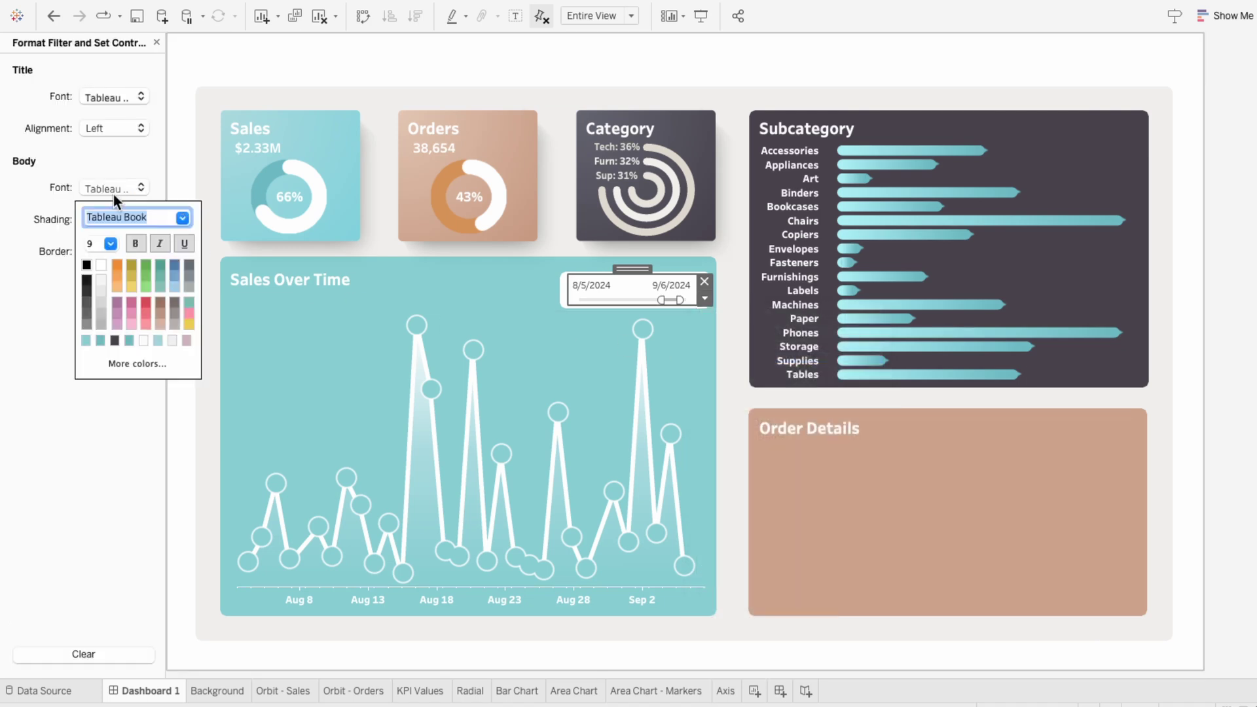
click(88, 261)
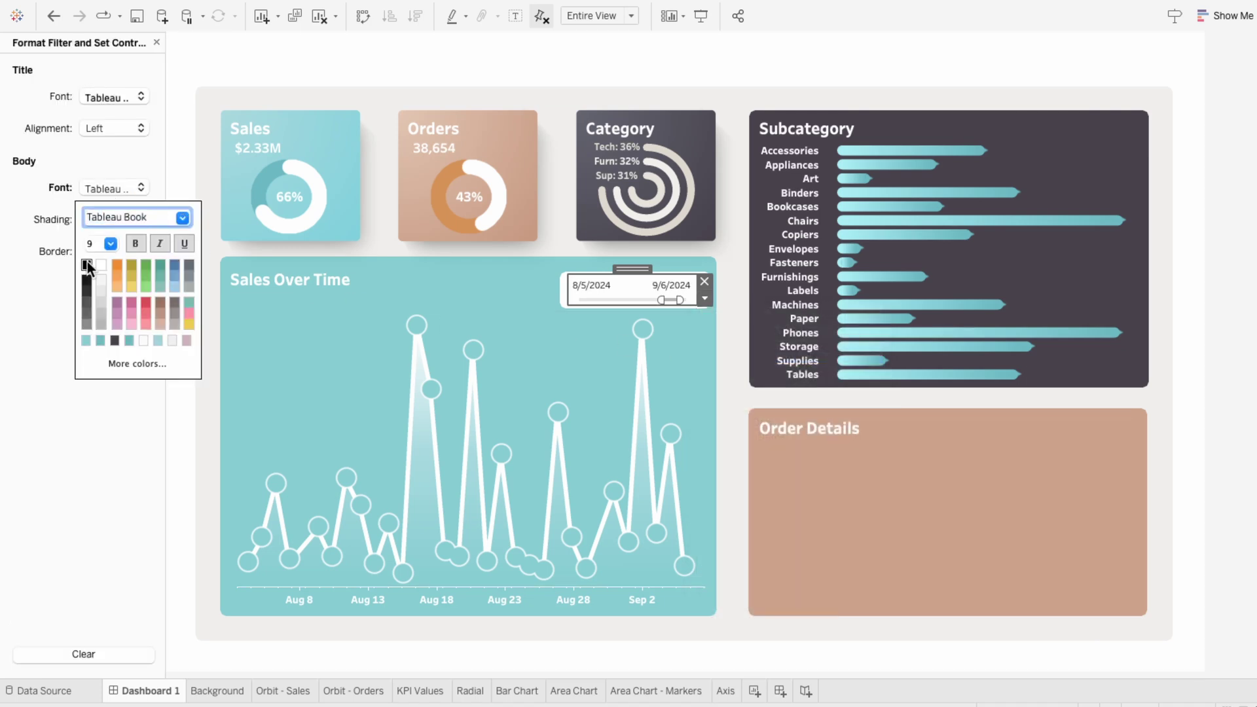
click(178, 221)
click(167, 313)
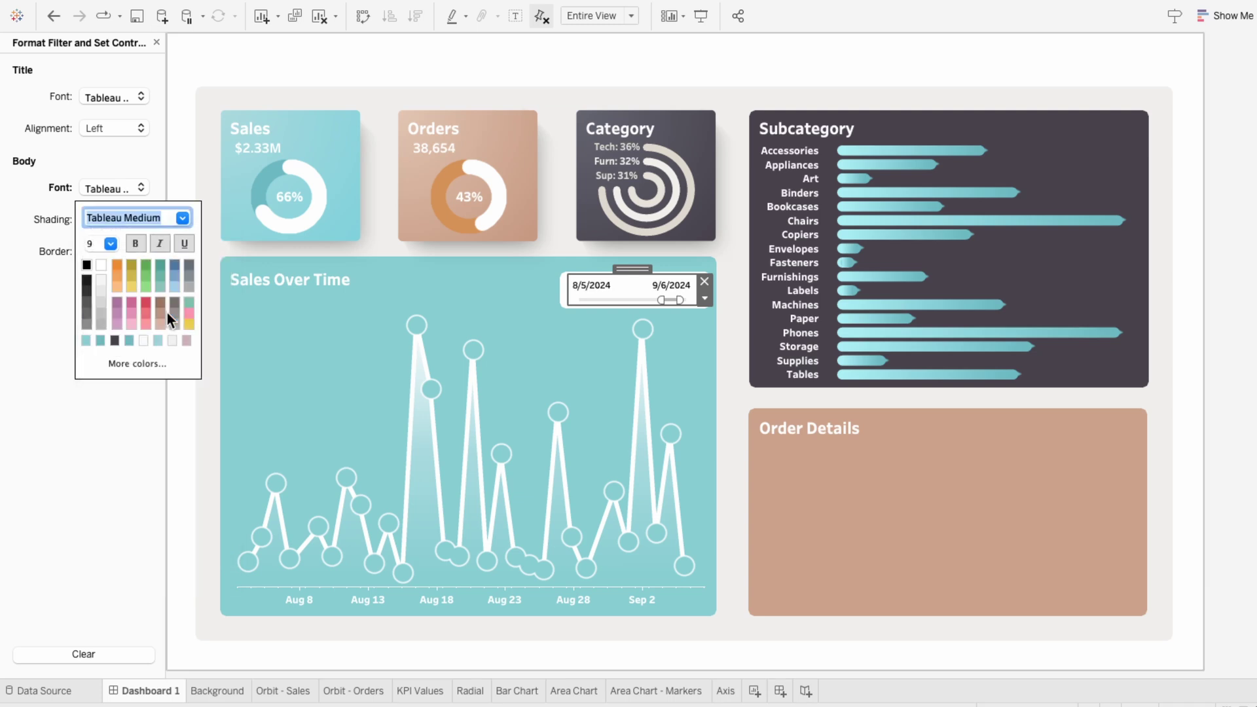
click(34, 292)
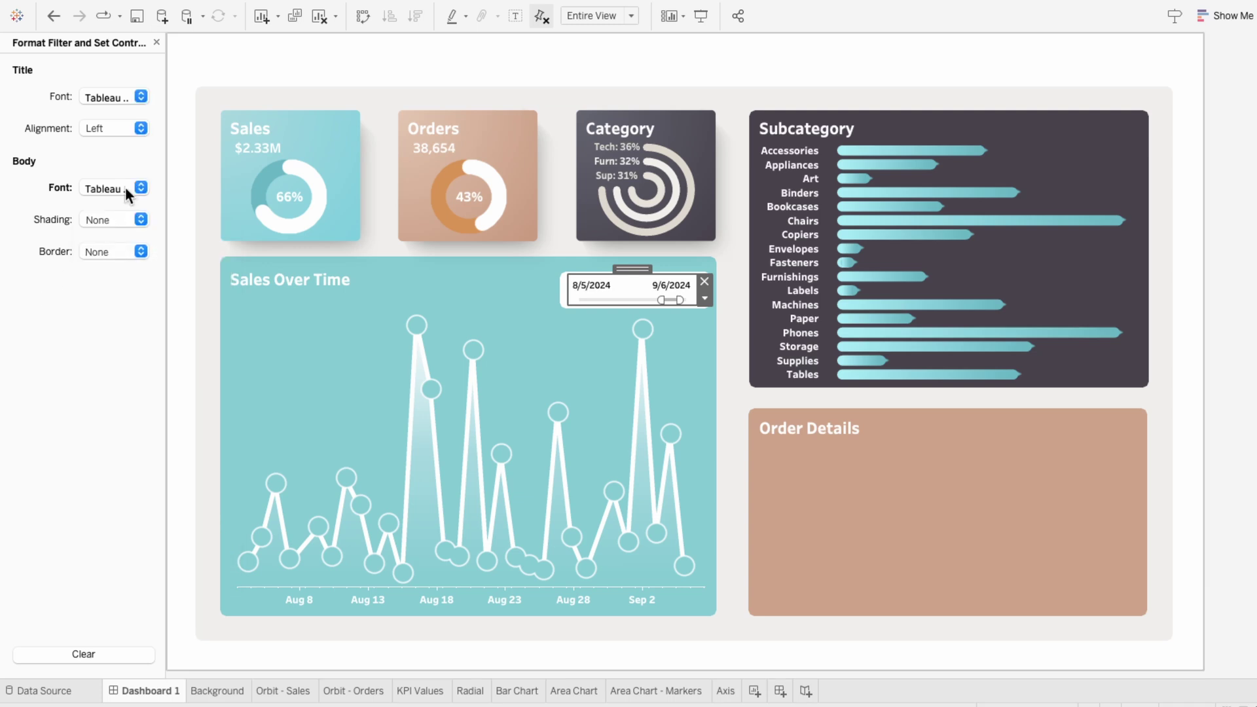
click(156, 43)
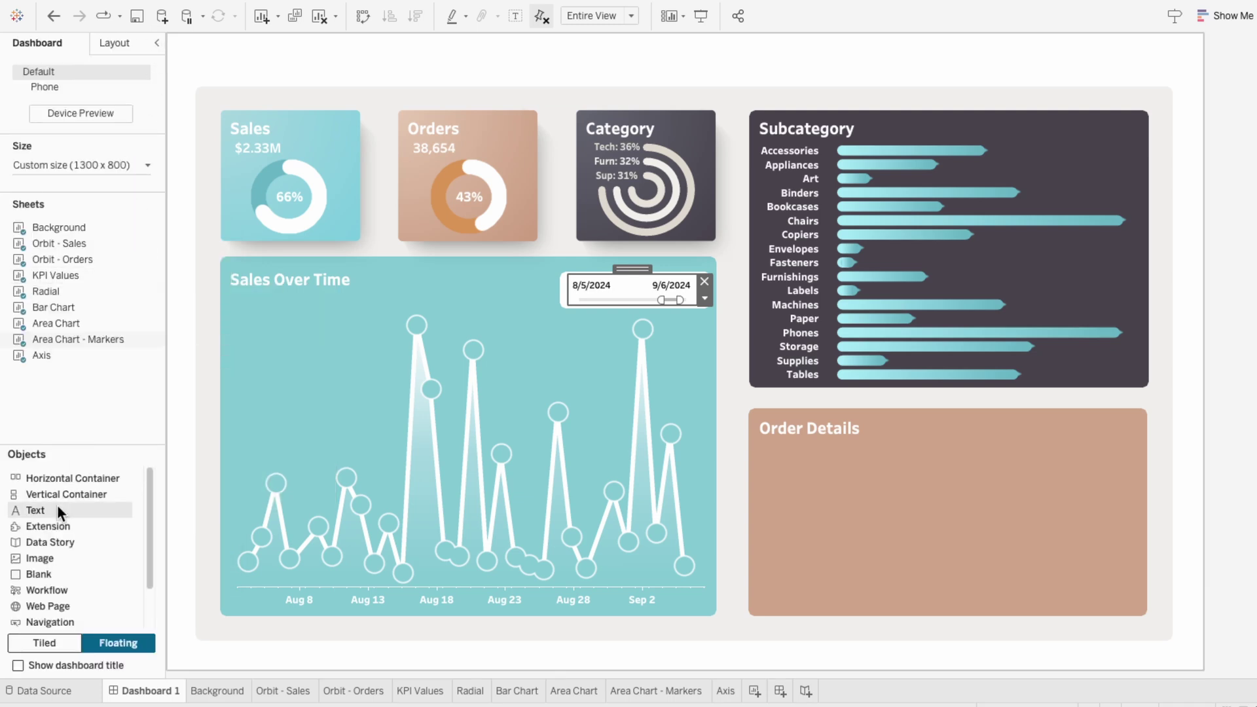
- Add a floating text object reading "To" to the dashboard, in black Tableau Medium
drag(57, 505, 579, 337)
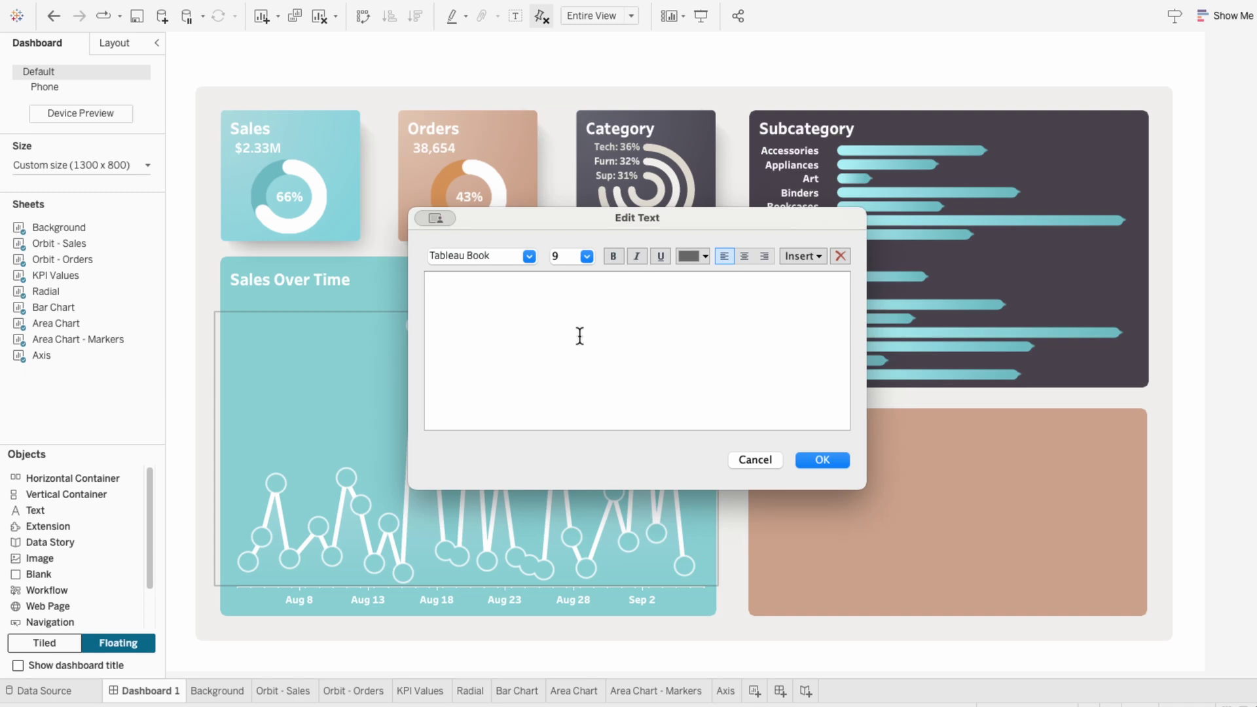
text(To)
drag(428, 282, 514, 281)
click(529, 256)
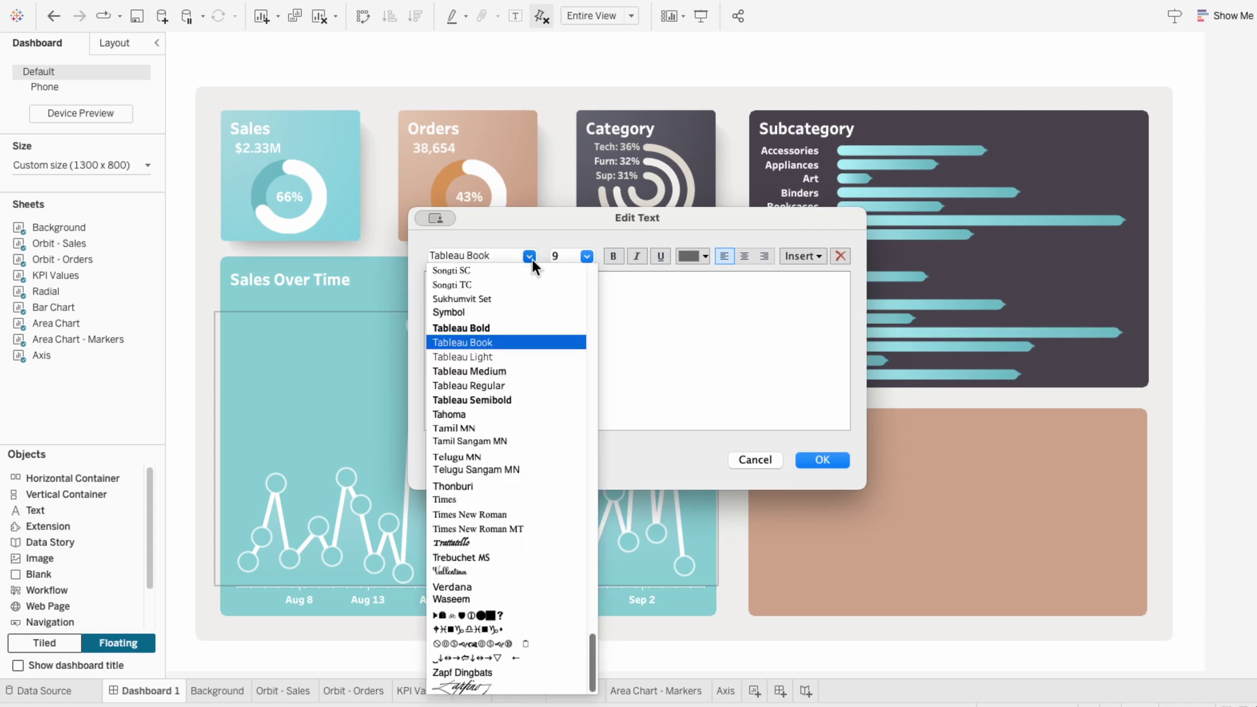
click(530, 371)
click(689, 256)
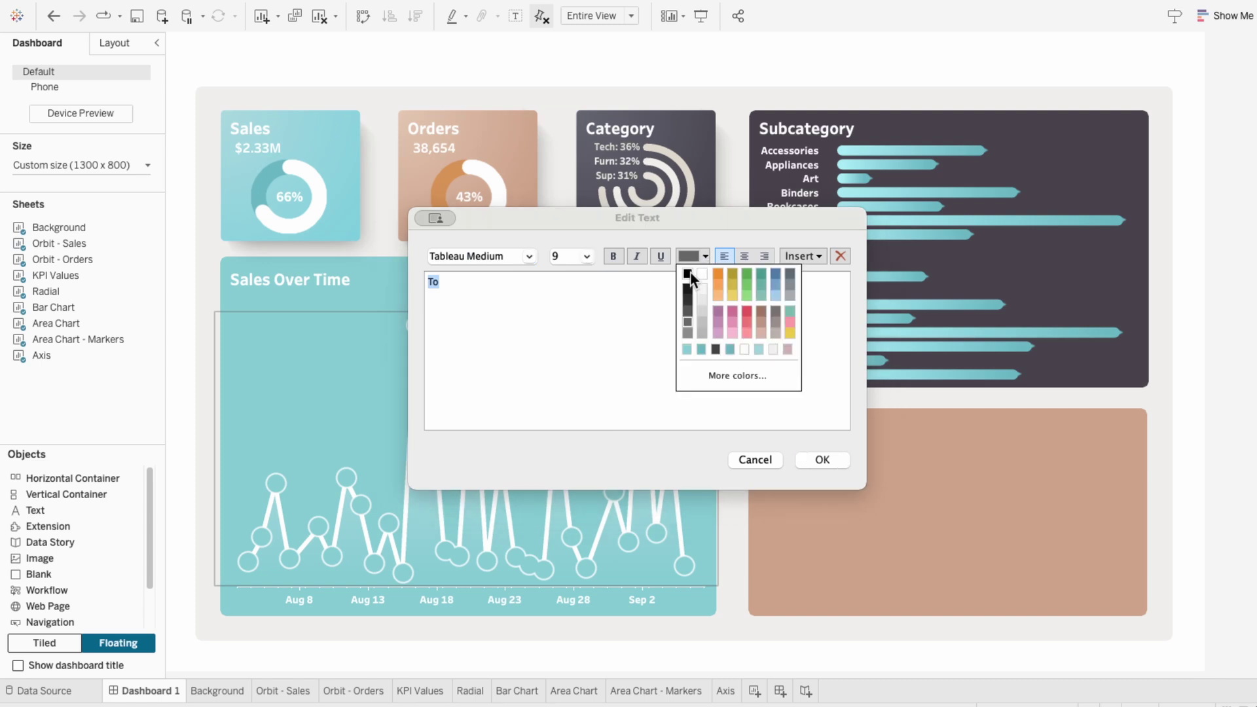
click(724, 297)
click(827, 461)
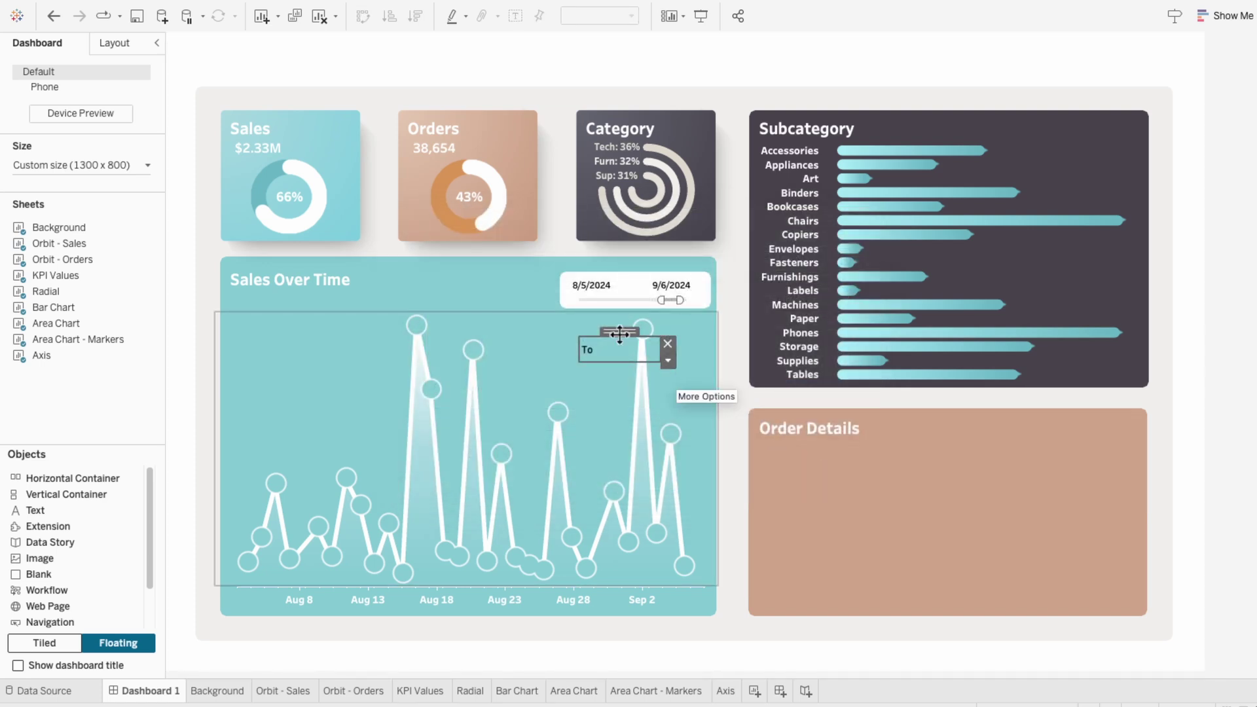
- Shrink the "To" text object and place it between the start and end dates of the filter control
drag(619, 339, 645, 284)
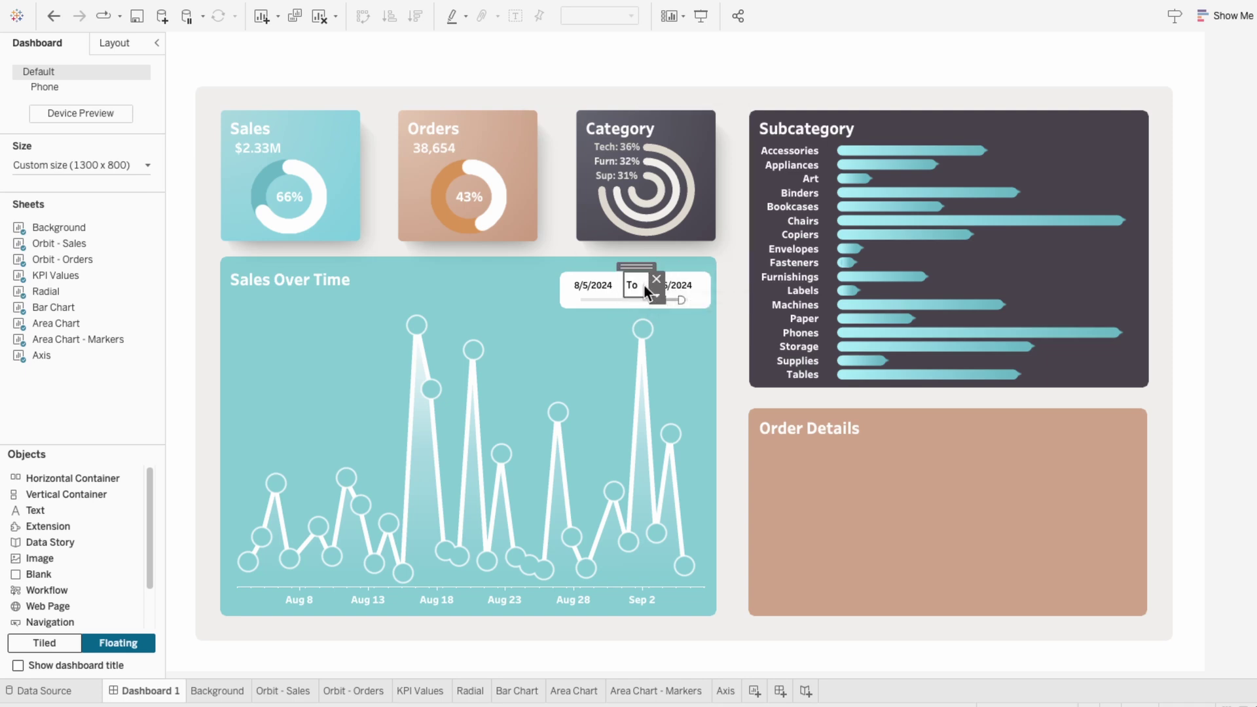
click(643, 286)
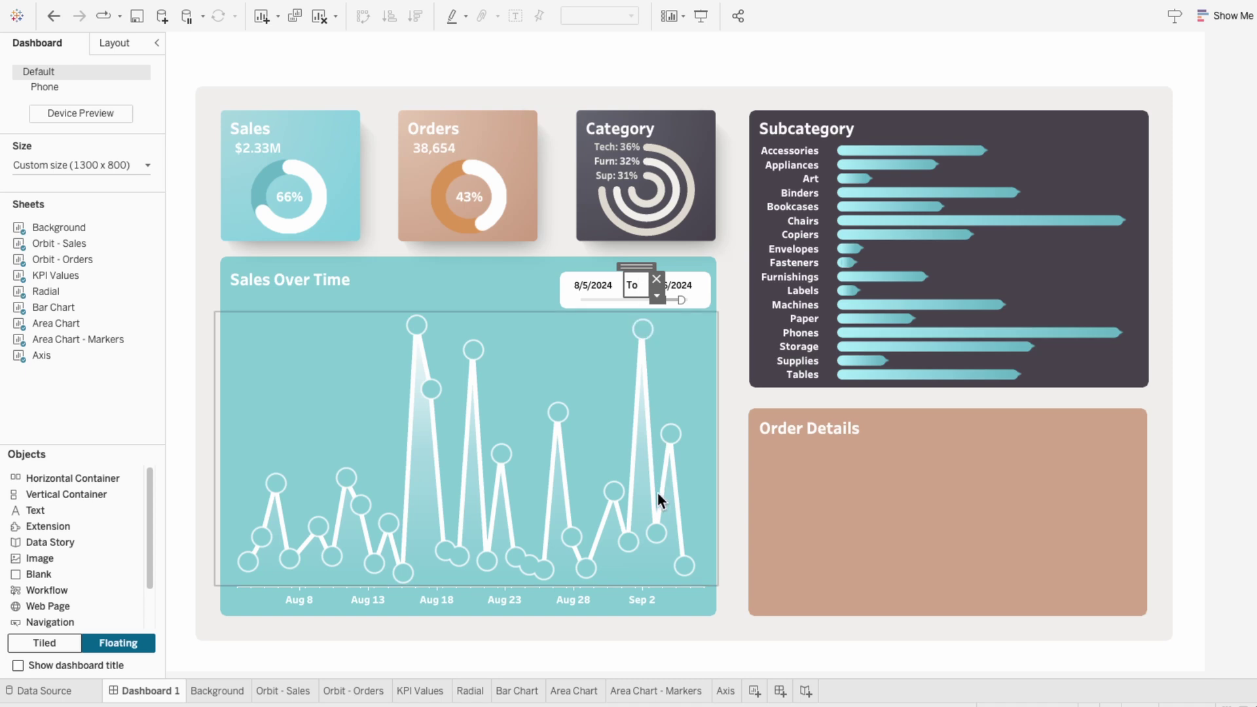
click(761, 677)
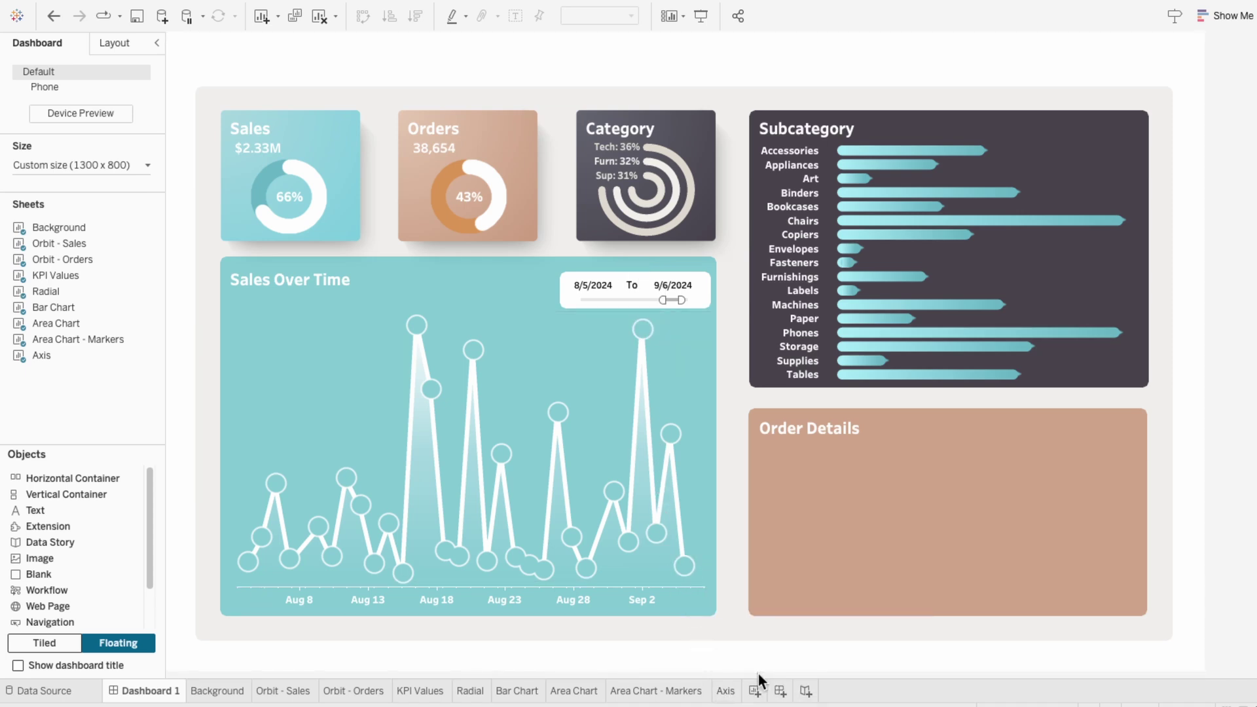